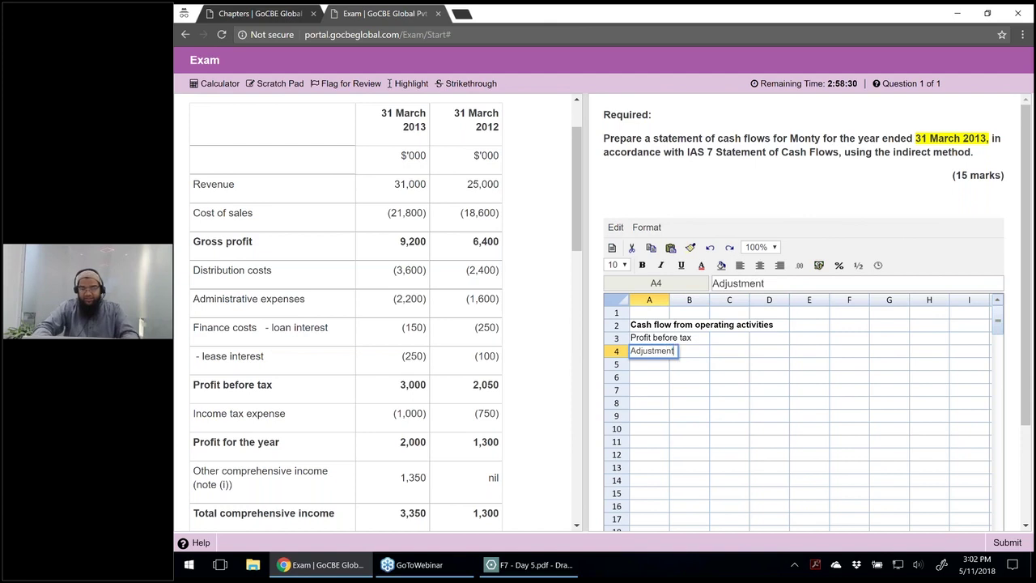
Step: Enter Depreciation in B5 and Finance cost in B6 as the labels beneath Adjustments
type("Depreciation")
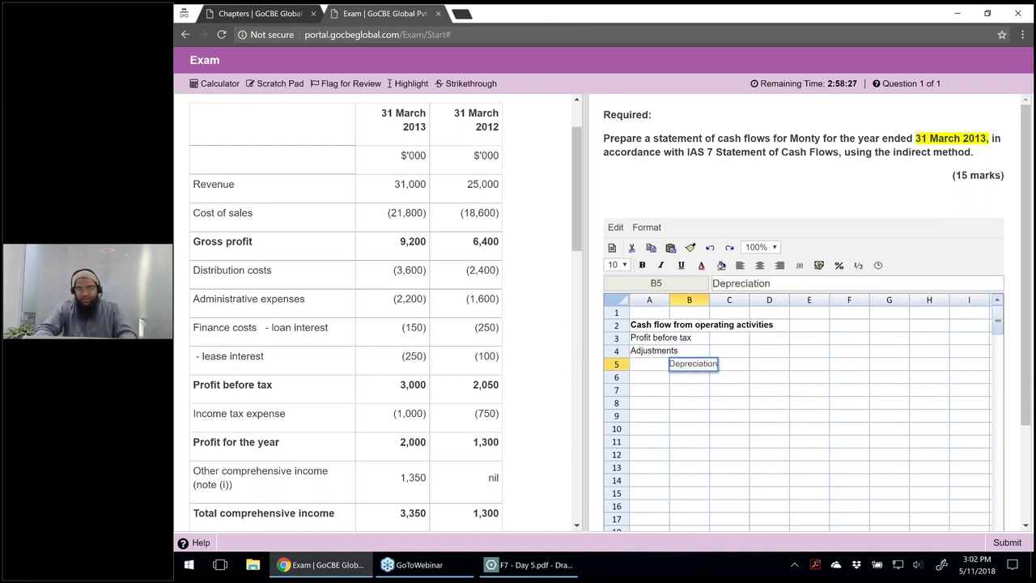
key("Return")
type("Finance cost")
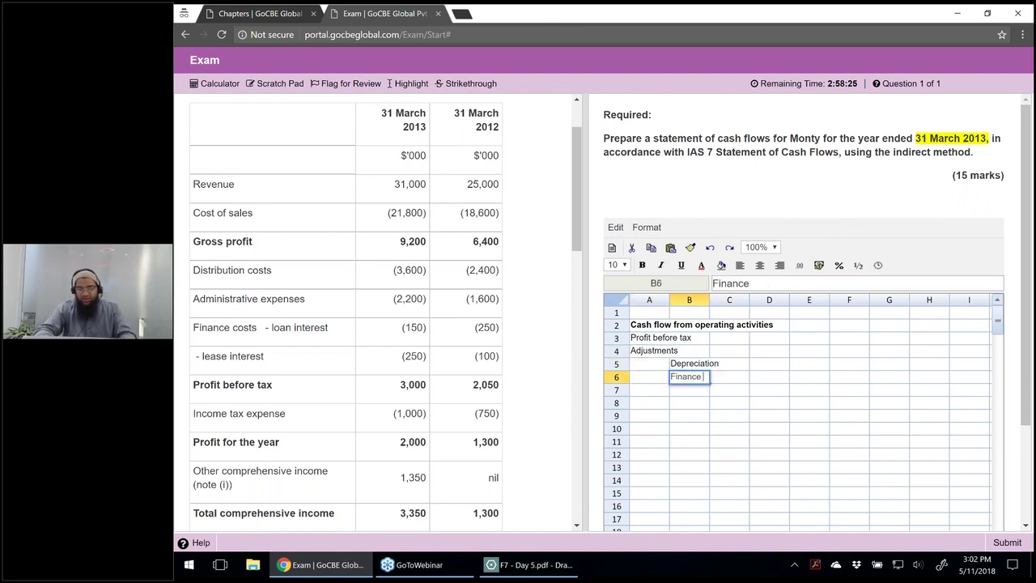
key("Return")
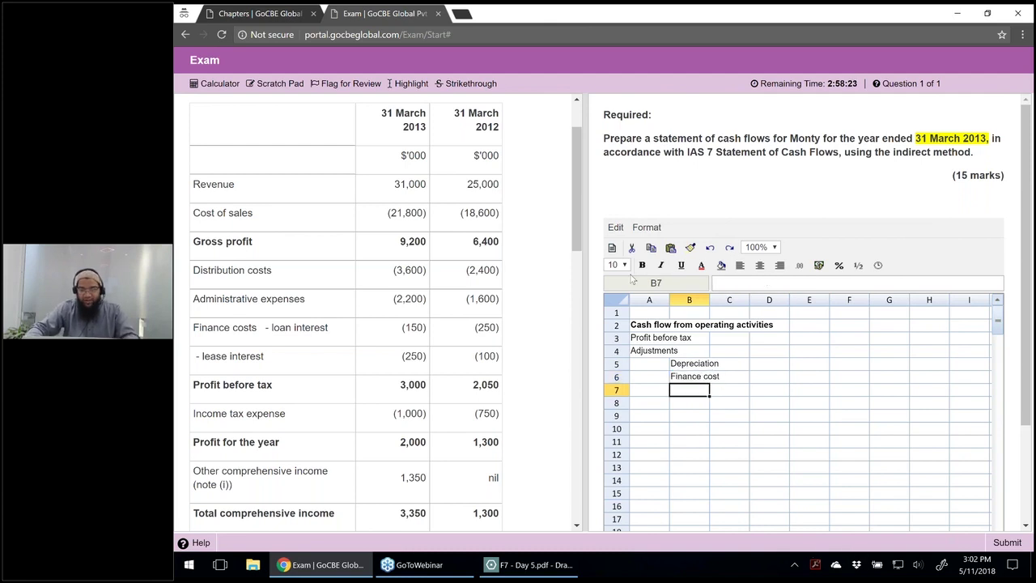
Step: Narrow column A and widen column B so the indented adjustment labels fit within column B
left_click_drag(650, 294, 644, 295)
left_click_drag(709, 299, 744, 298)
left_click(763, 337)
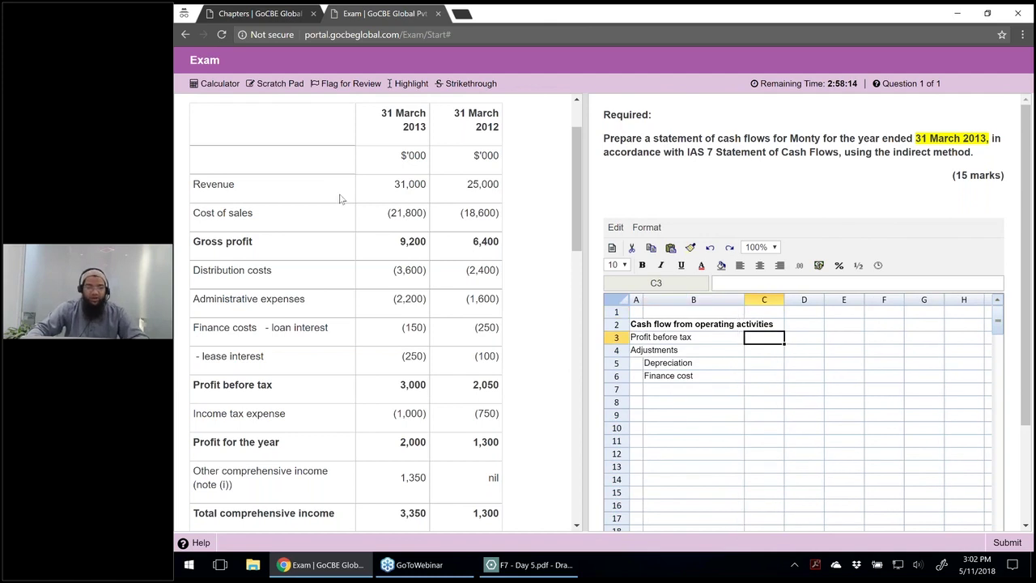
Step: Examine the 2013 income statement figures from revenue to administrative expenses, and the loan and lease interest amounts
left_click_drag(200, 184, 416, 303)
left_click(416, 303)
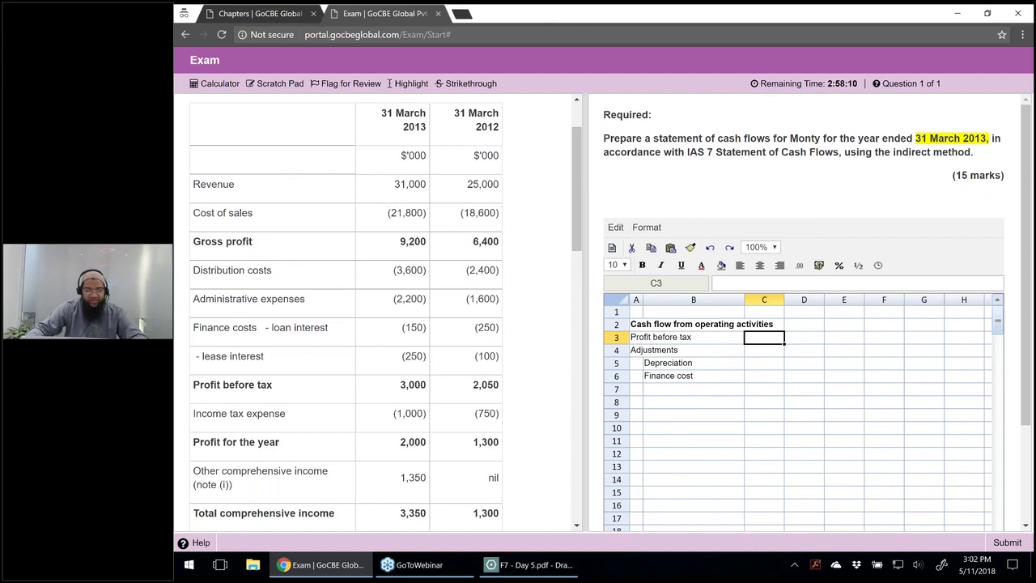
left_click_drag(196, 339, 415, 361)
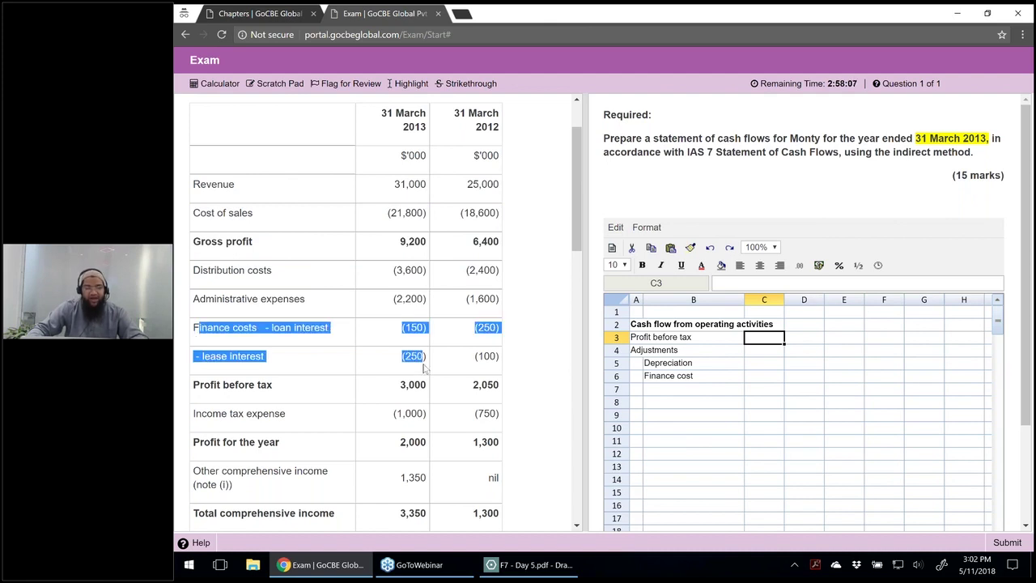
left_click(350, 355)
left_click_drag(272, 328, 326, 328)
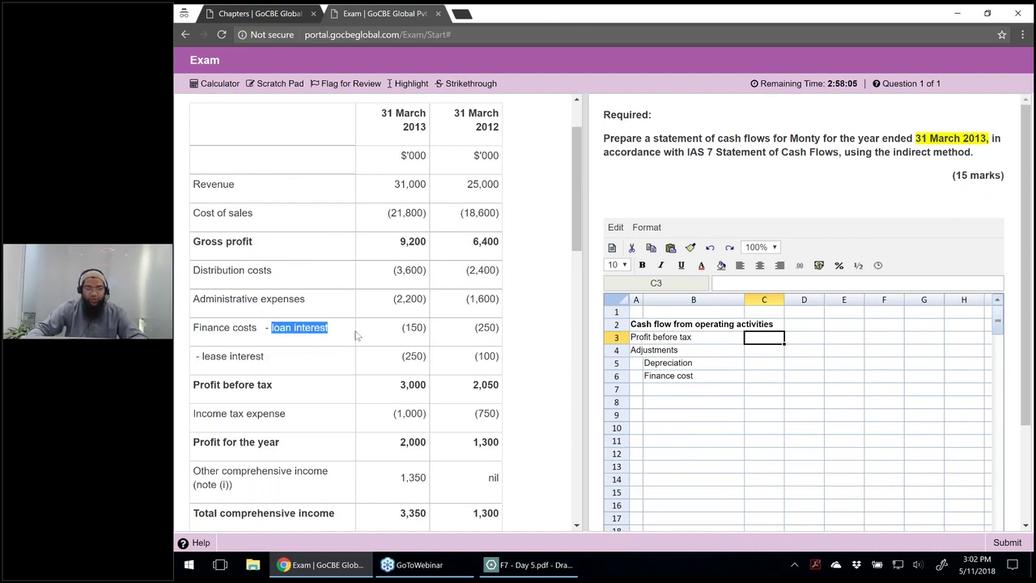
left_click_drag(403, 327, 420, 327)
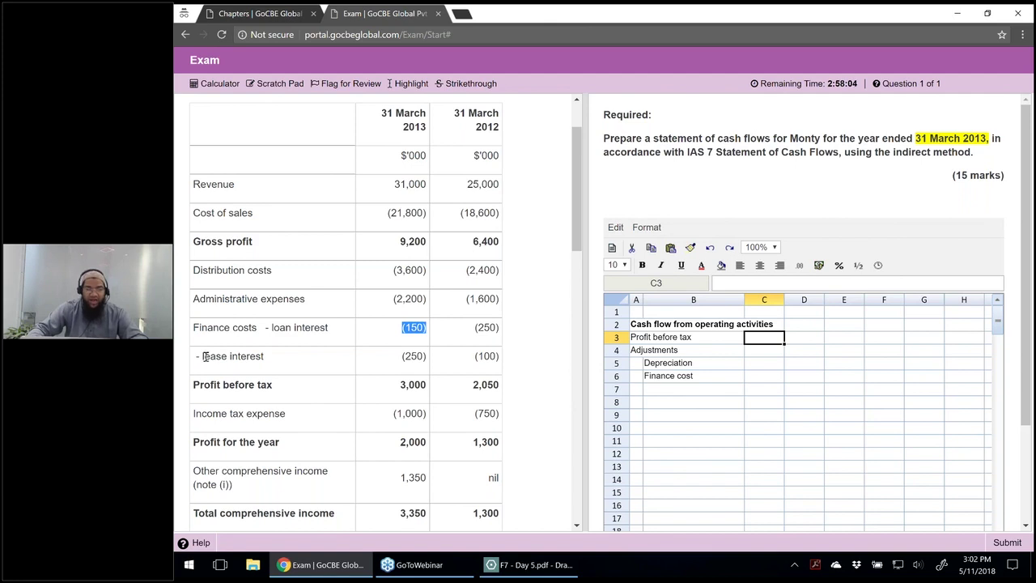
left_click_drag(203, 357, 264, 357)
left_click(396, 360)
left_click_drag(402, 356, 423, 356)
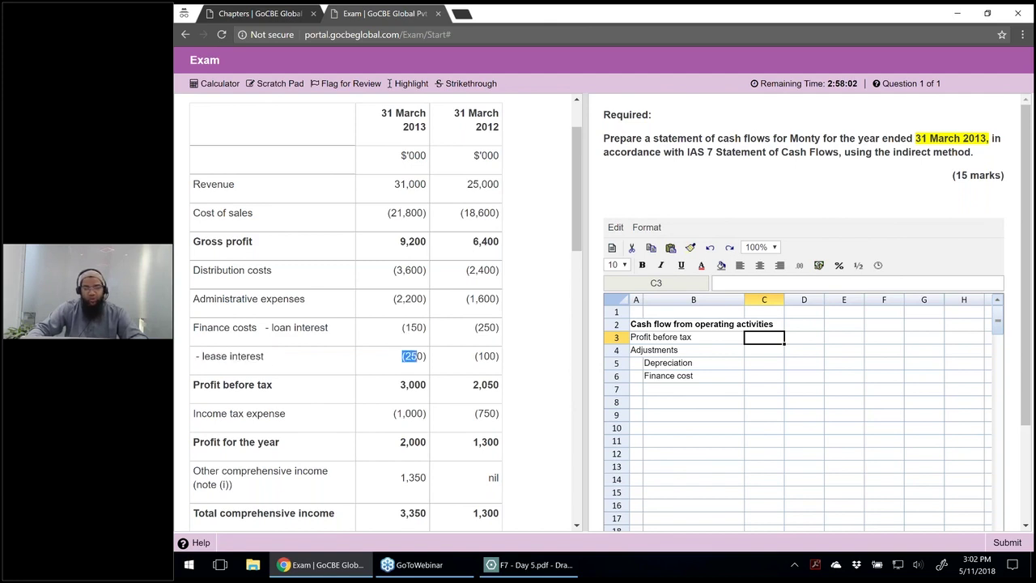
left_click(426, 356)
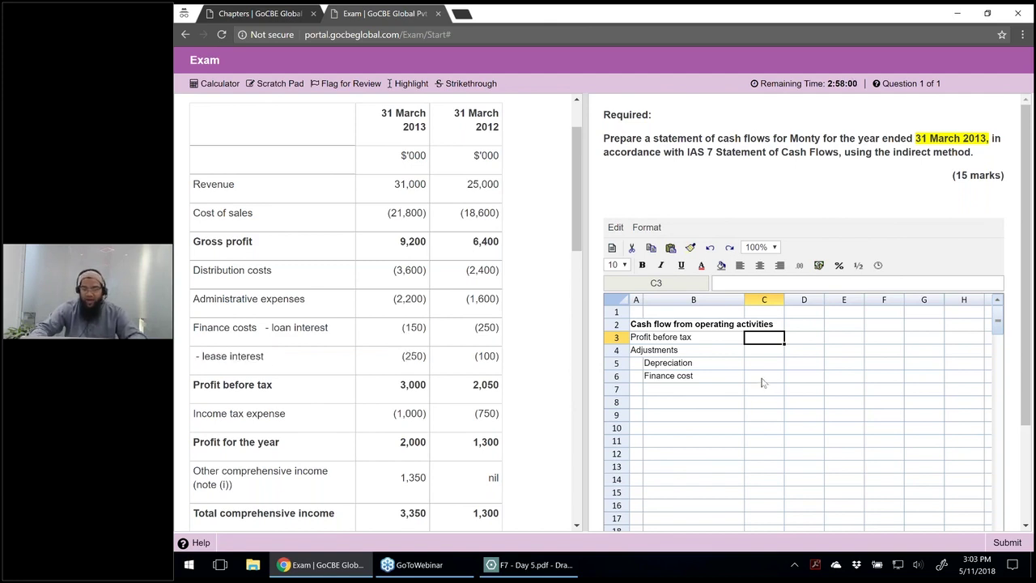
Step: Enter the finance cost adjustment in C6 as the formula =150+250
left_click(761, 379)
type("=150+250")
key("Return")
key("Up")
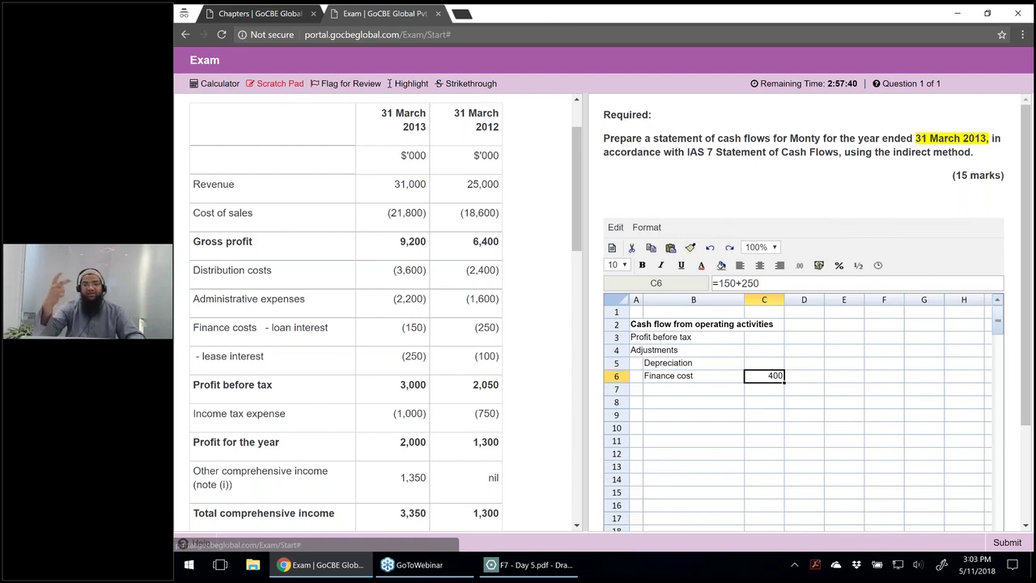
Step: In the scratch pad, write the bold heading "Cash flow from operating activities" with "Interest paid = (400)" under it
left_click(275, 84)
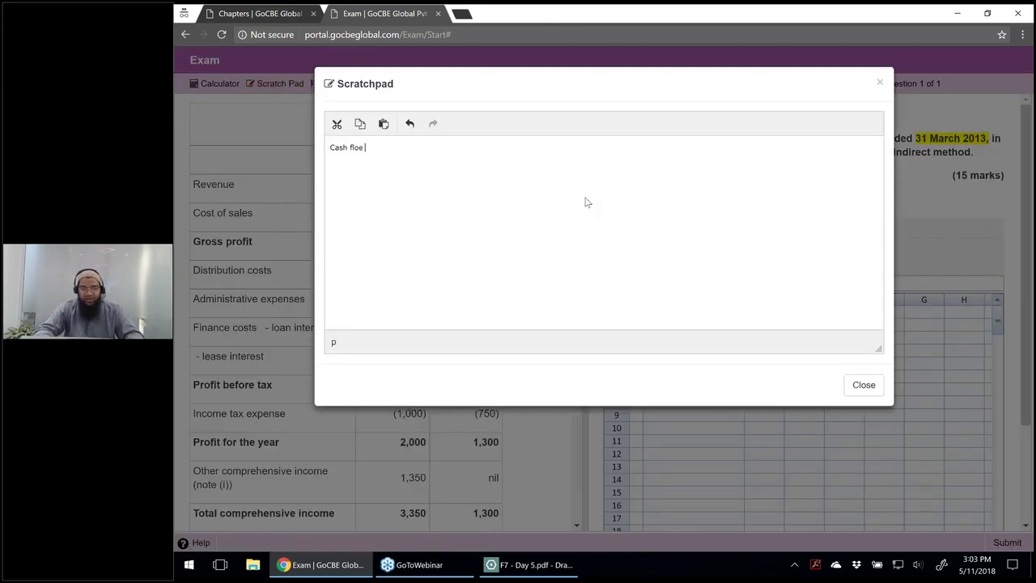
type("from operating activities")
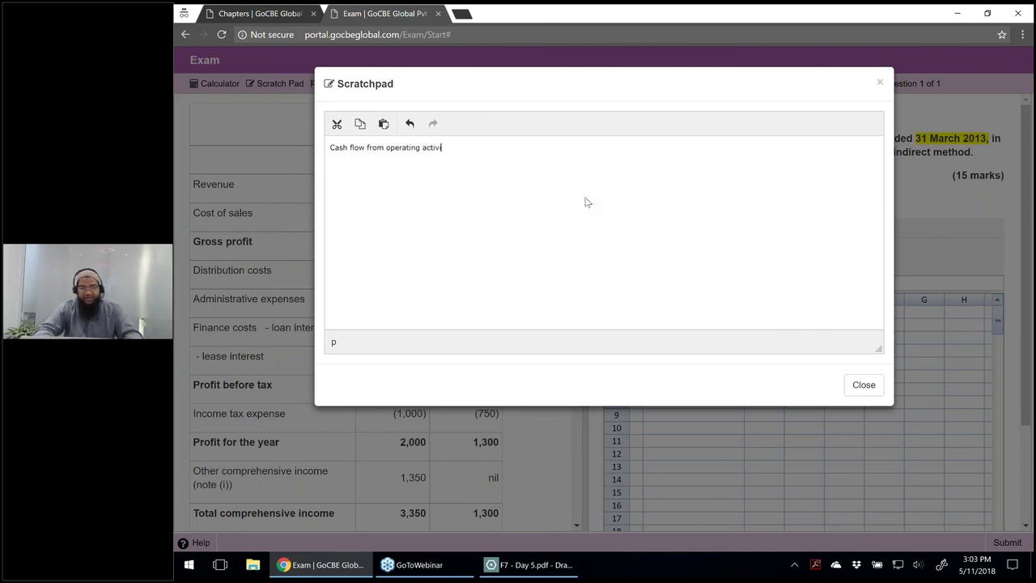
key("ctrl+a")
key("ctrl+c")
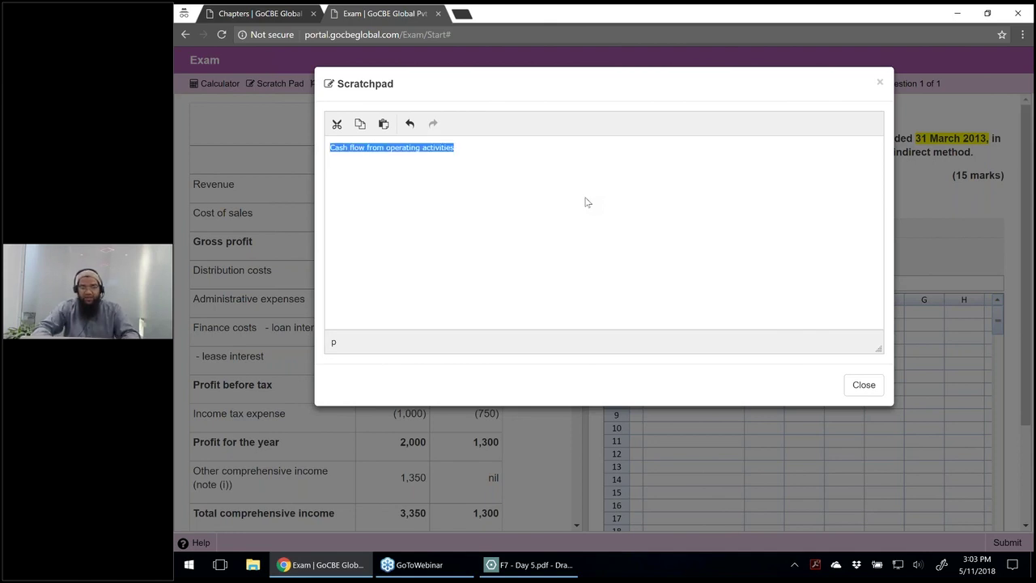
key("ctrl+b")
key("End")
key("Return")
type("Interest paid")
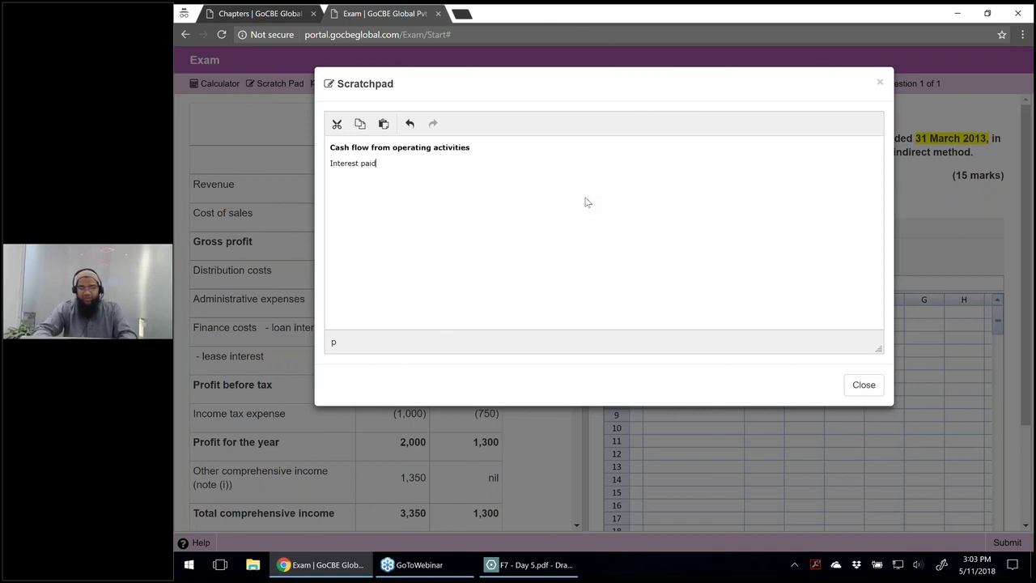
type(" = (400")
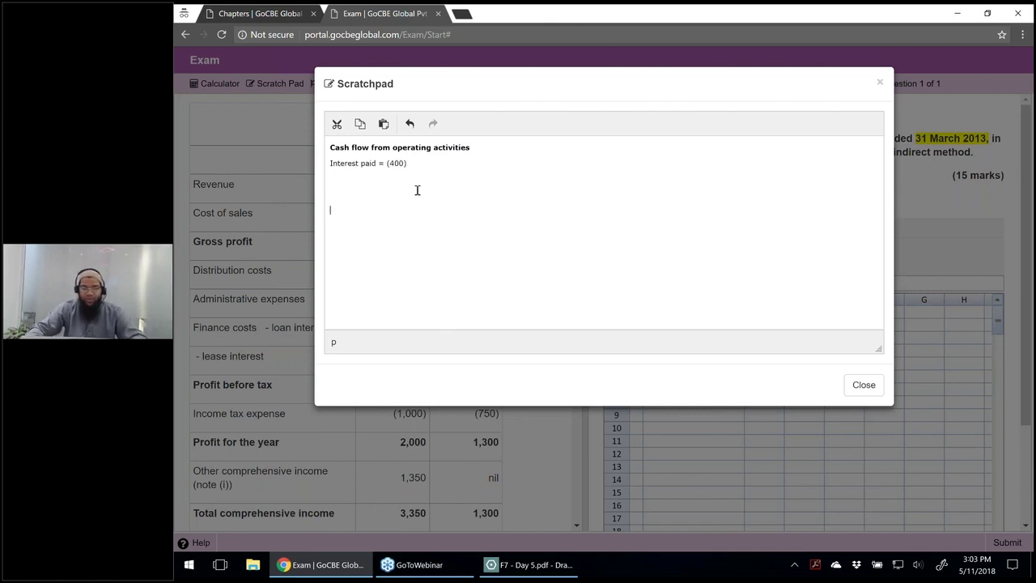
Step: Paste a copy of the heading below the interest note and change it to "Cash flow from Investing activities"
left_click_drag(326, 148, 409, 163)
left_click(474, 151)
left_click(445, 204)
key("ctrl+v")
key("ctrl+Left")
key("ctrl+shift+Left")
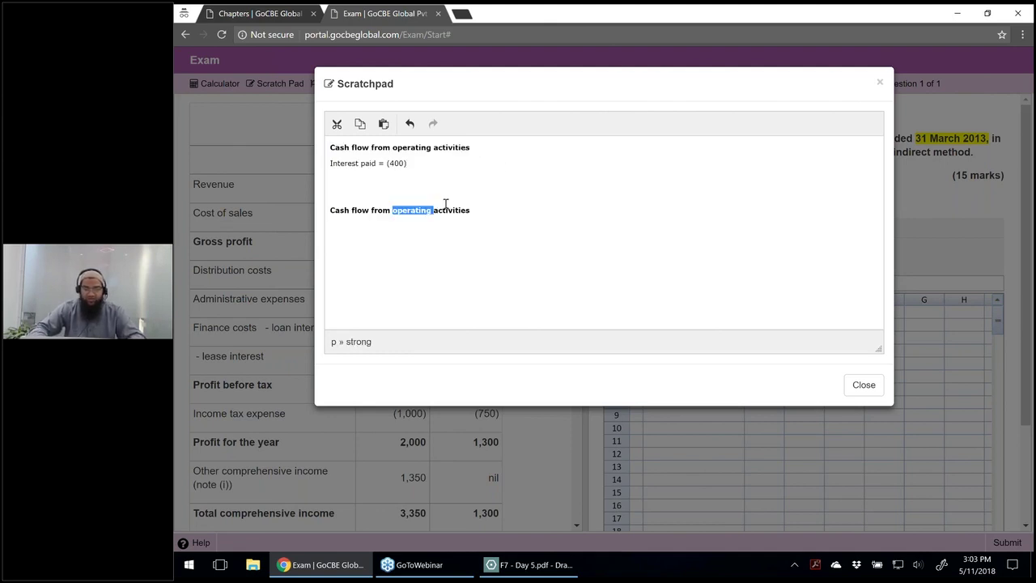
type("Investing")
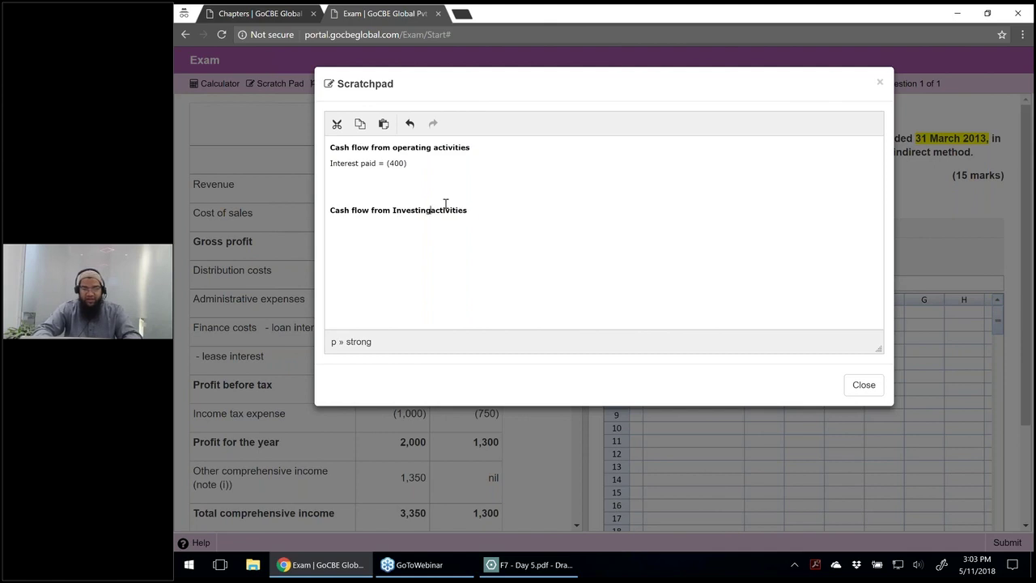
Step: Add the heading "Cash flow from financing activities" with extra space above it, and close the scratch pad
key("End")
key("ctrl+v")
key("ctrl+Left")
key("ctrl+shift+Left")
type("Finan")
key("BackSpace")
key("BackSpace")
key("BackSpace")
key("BackSpace")
key("BackSpace")
type("financing")
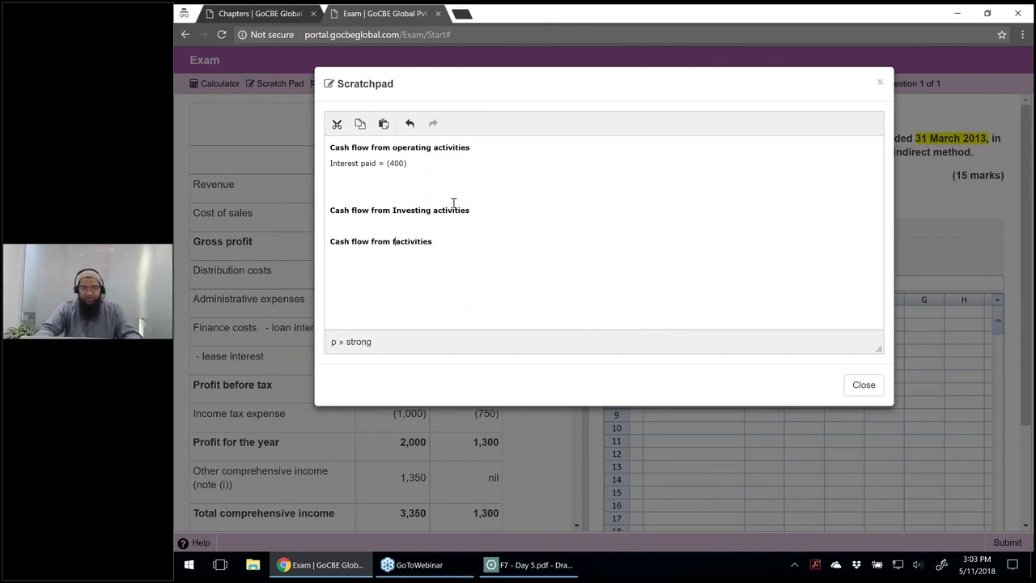
left_click(612, 213)
key("Return")
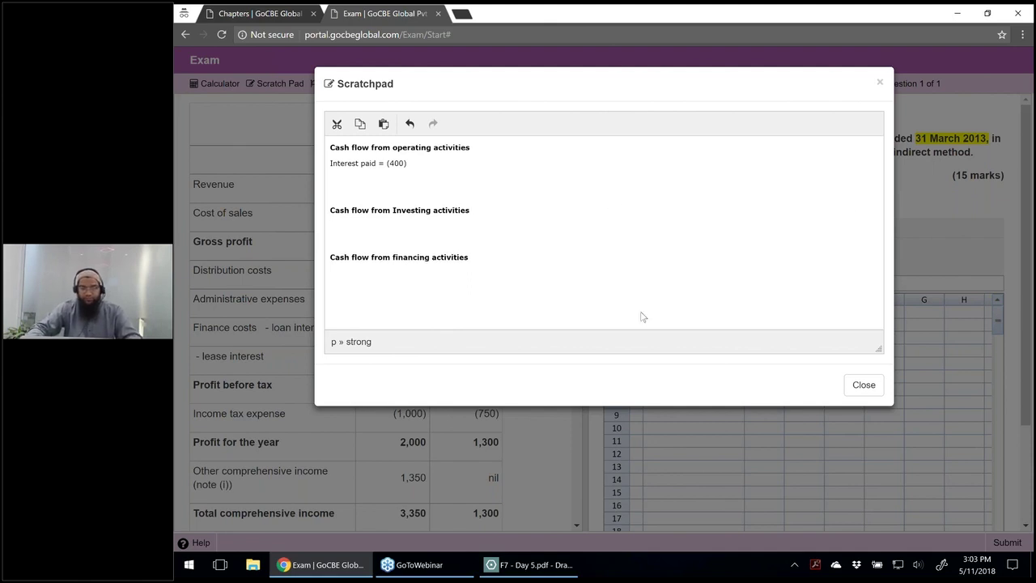
left_click(863, 386)
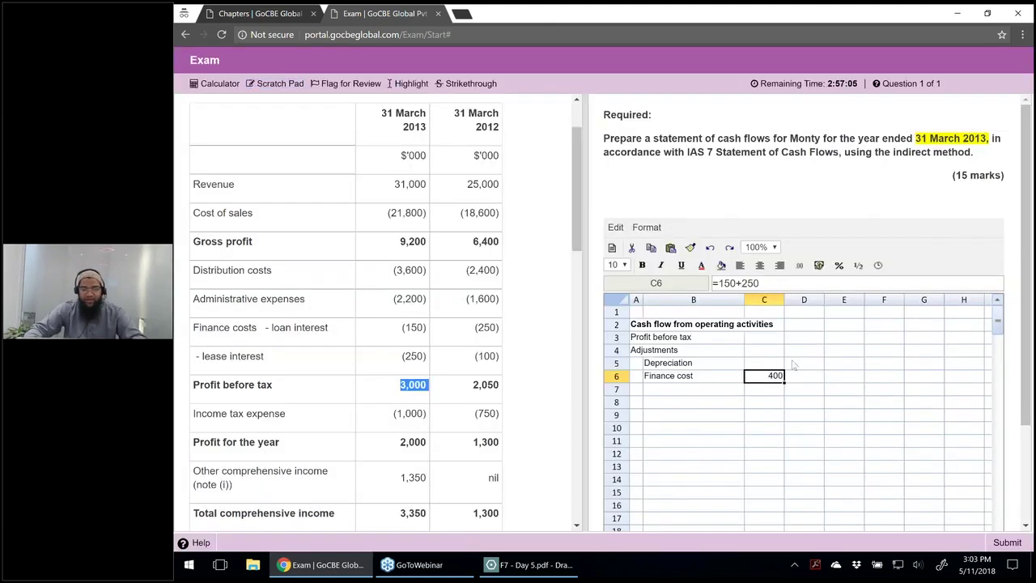
Step: Enter 3000 as profit before tax in D3 and apply the #,##0;(#,##0) number format to C3:D16
left_click(796, 340)
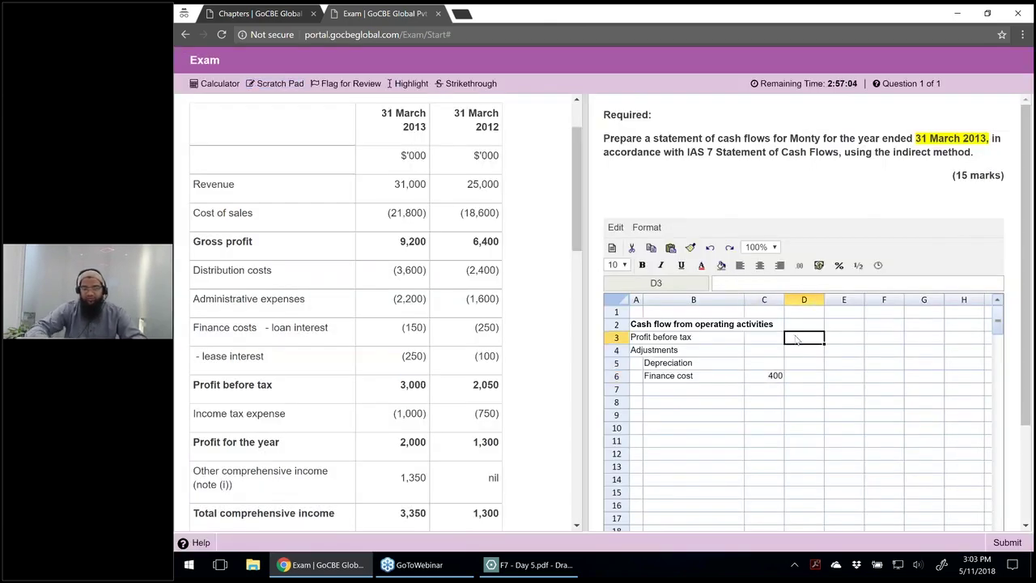
type("3000")
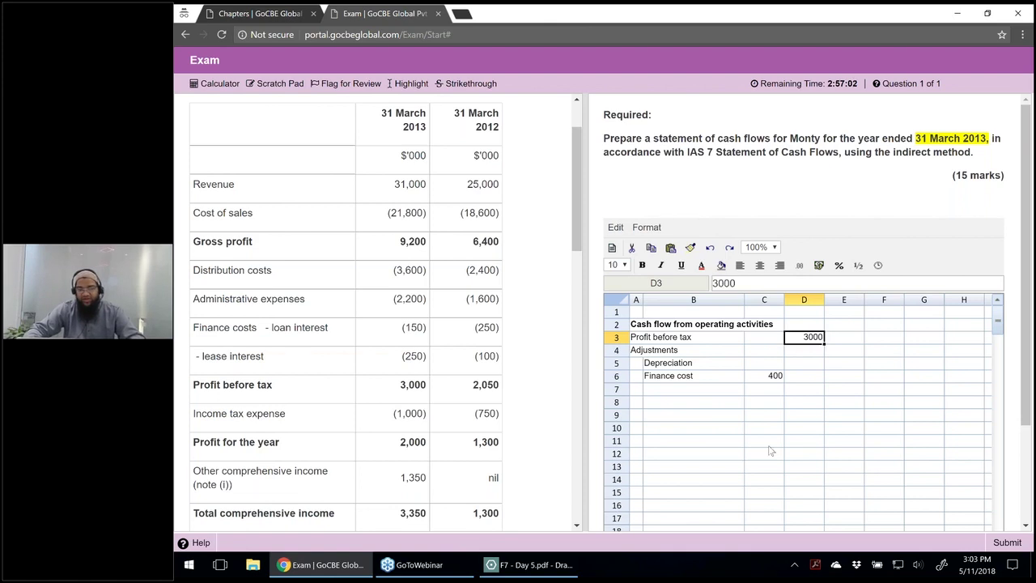
left_click(764, 506, "shift")
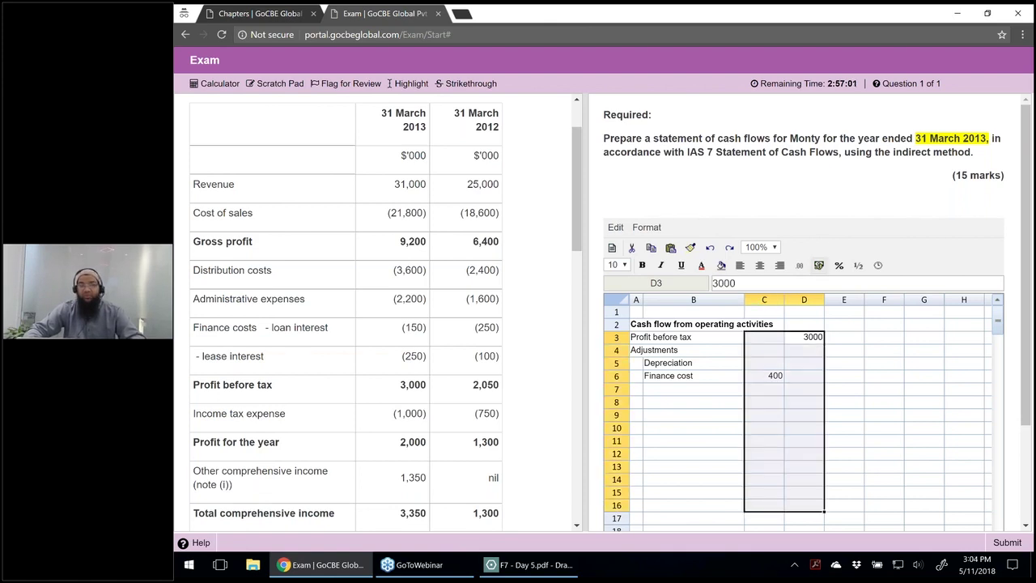
left_click(818, 264)
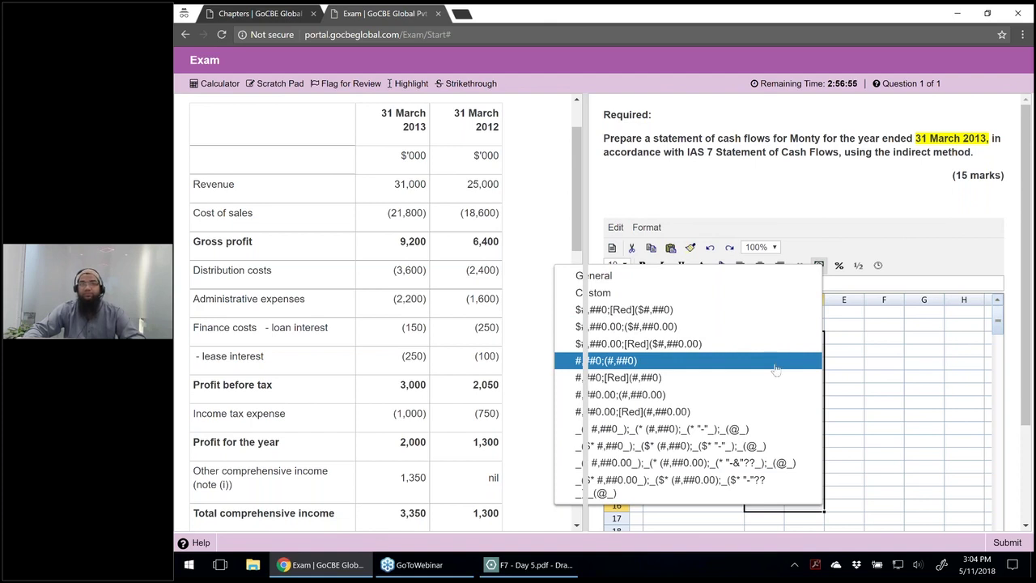
left_click(775, 369)
left_click(774, 364)
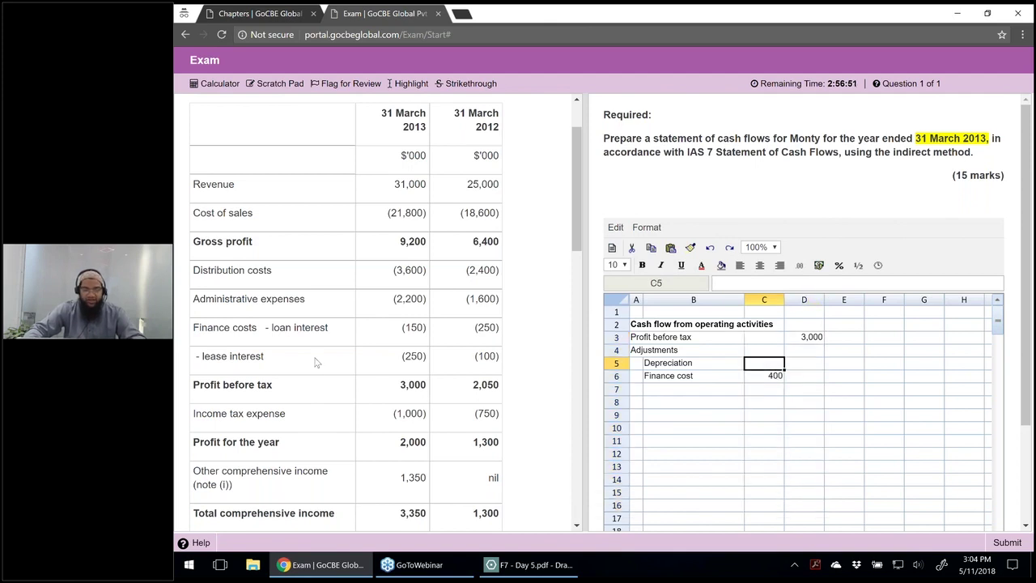
Step: Start a tax working beside the statement by entering the label "Tax payable b/d" in F3
scroll(316, 363, "down", 1)
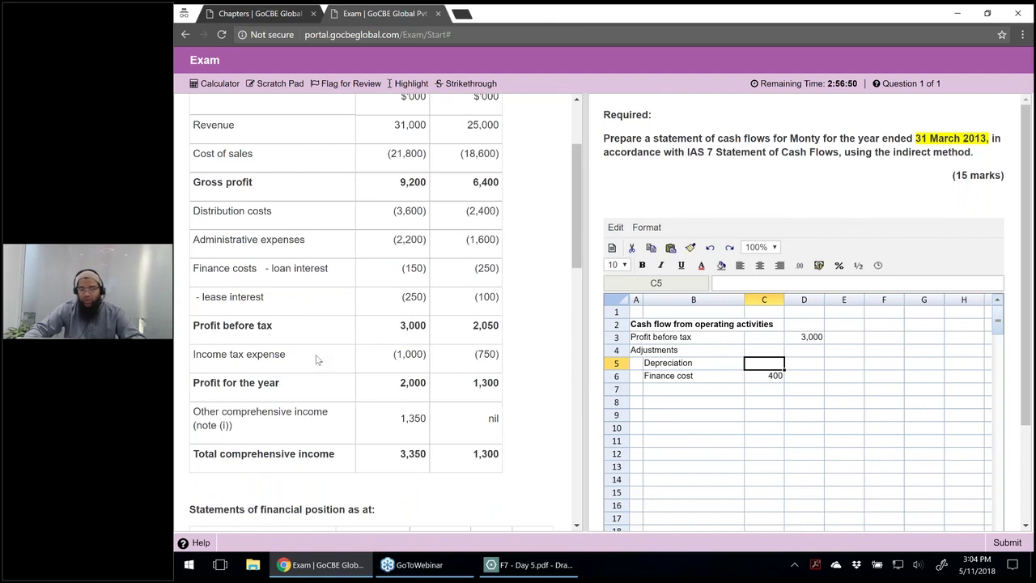
triple_click(317, 360)
left_click(900, 340)
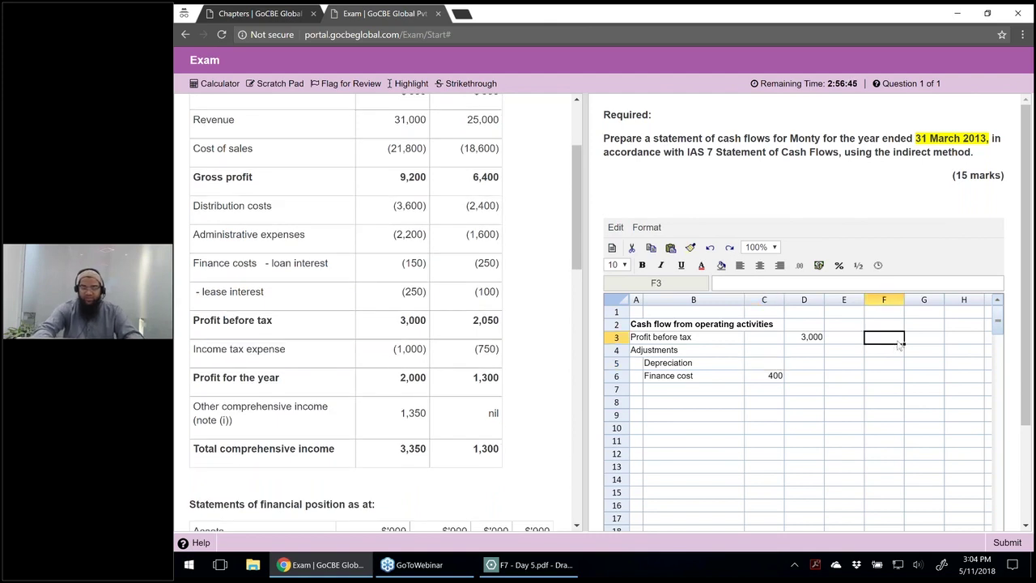
type("Tax payable")
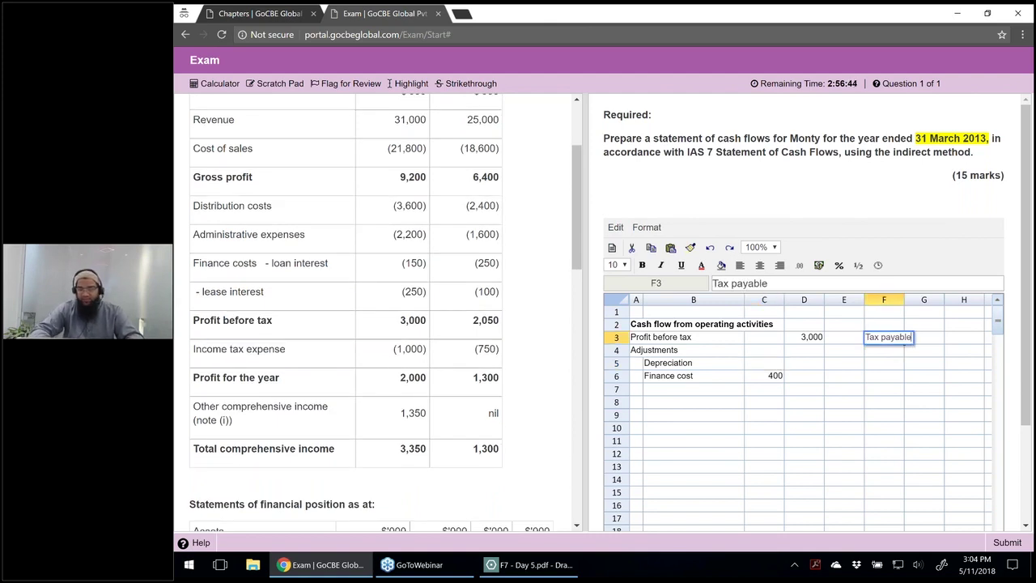
type(" b/d")
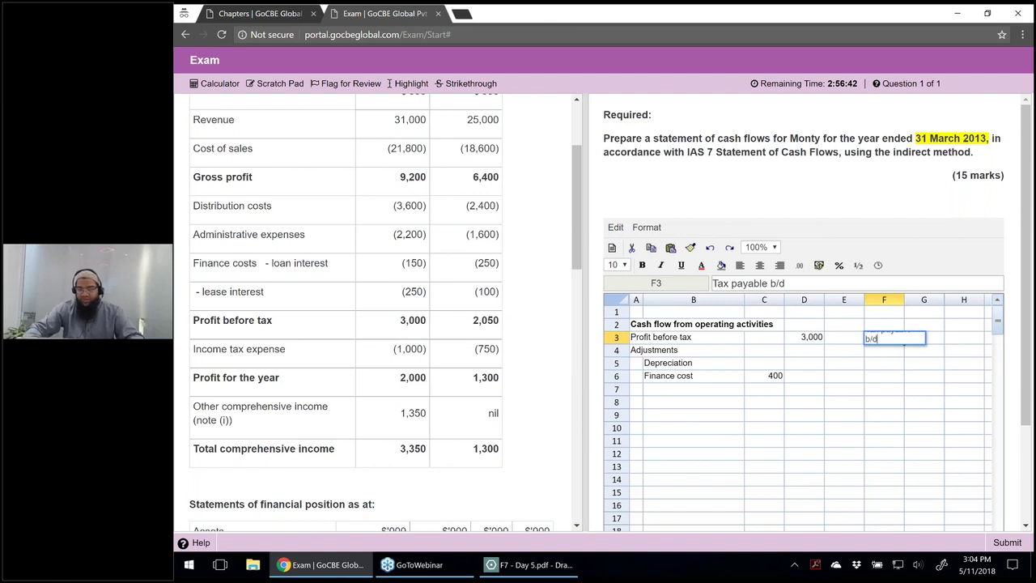
key("Return")
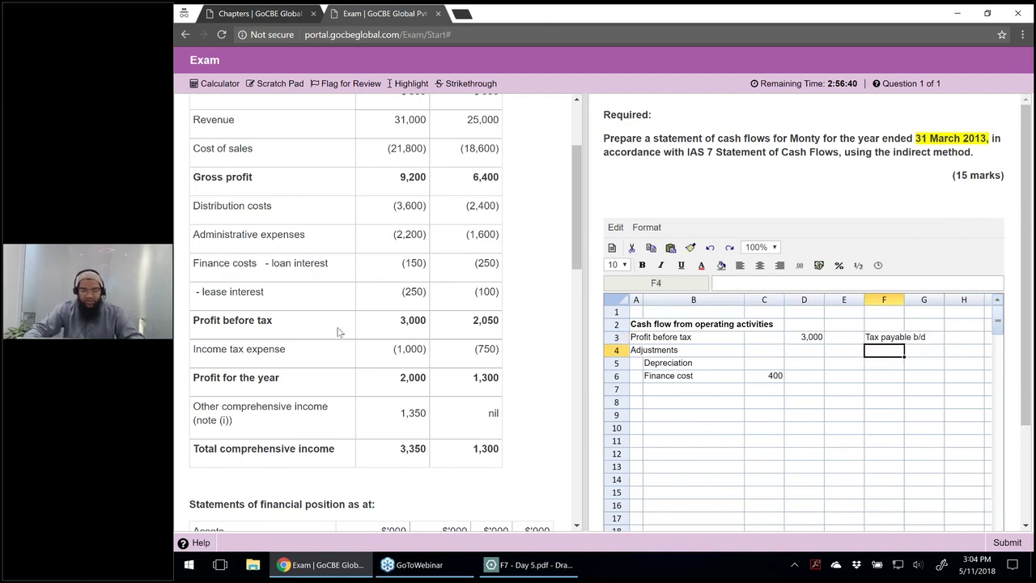
Step: Read through the statements of financial position to find the deferred tax and current tax payable balances
scroll(339, 331, "down", 1)
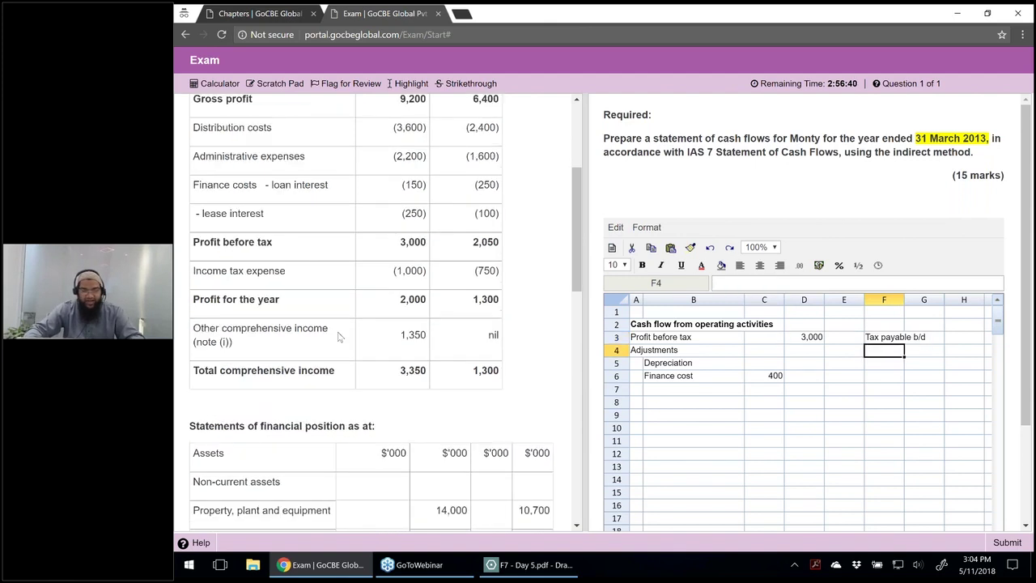
scroll(340, 331, "down", 3)
left_click_drag(193, 237, 541, 422)
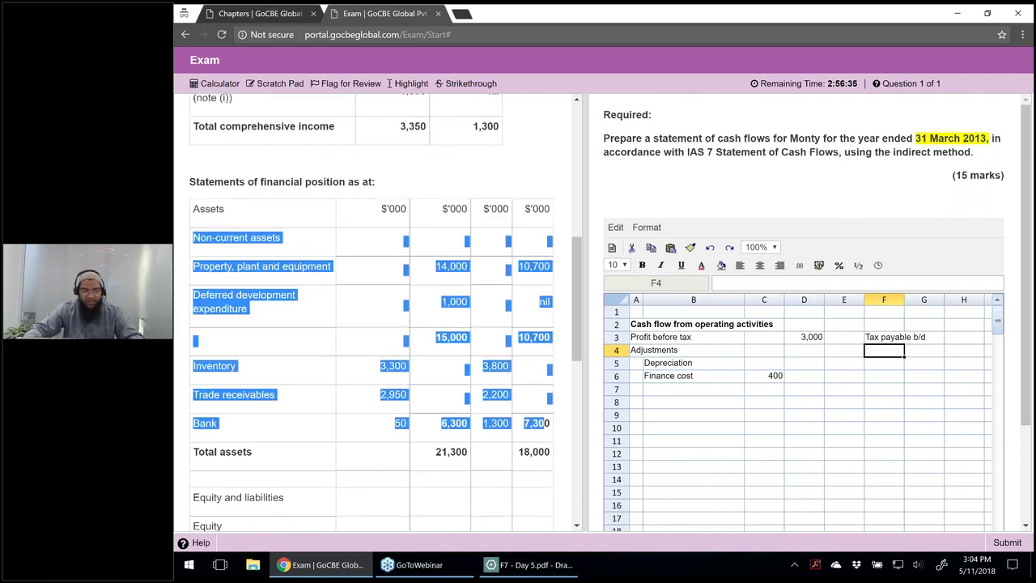
scroll(547, 422, "down", 1)
scroll(547, 423, "down", 4)
left_click_drag(199, 404, 491, 402)
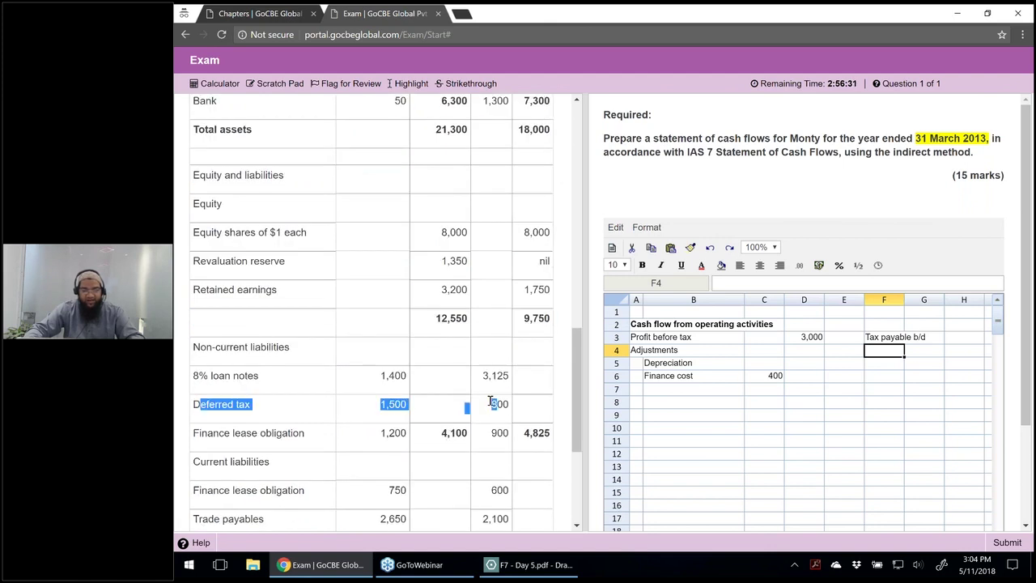
scroll(491, 402, "down", 1)
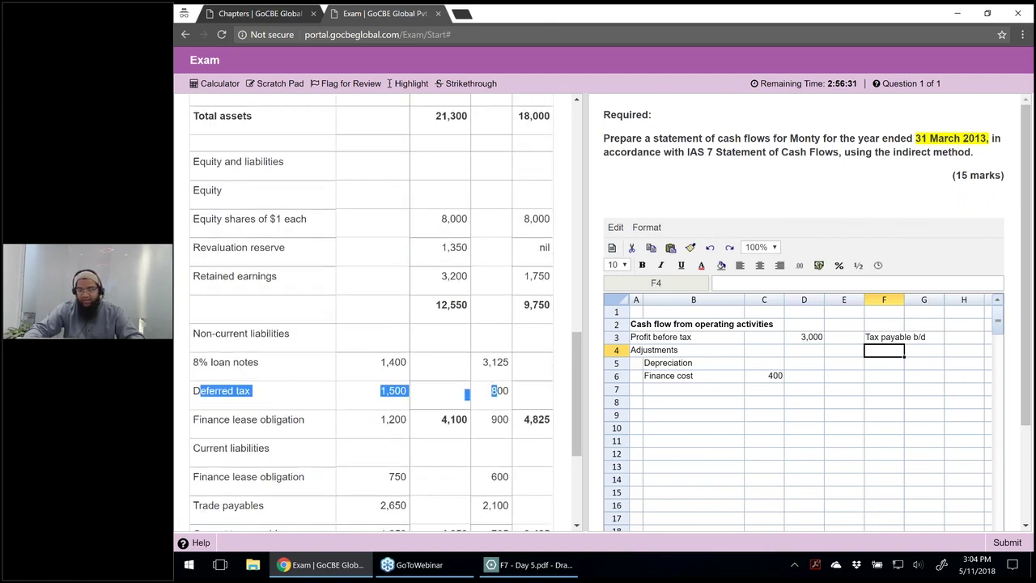
scroll(492, 397, "down", 1)
Step: Replace the label in F3 with "Tax Payable" and enter "b/d - NCL" in F4 and "b/d - CL" in F5
left_click(884, 337)
left_click(856, 286)
type("-")
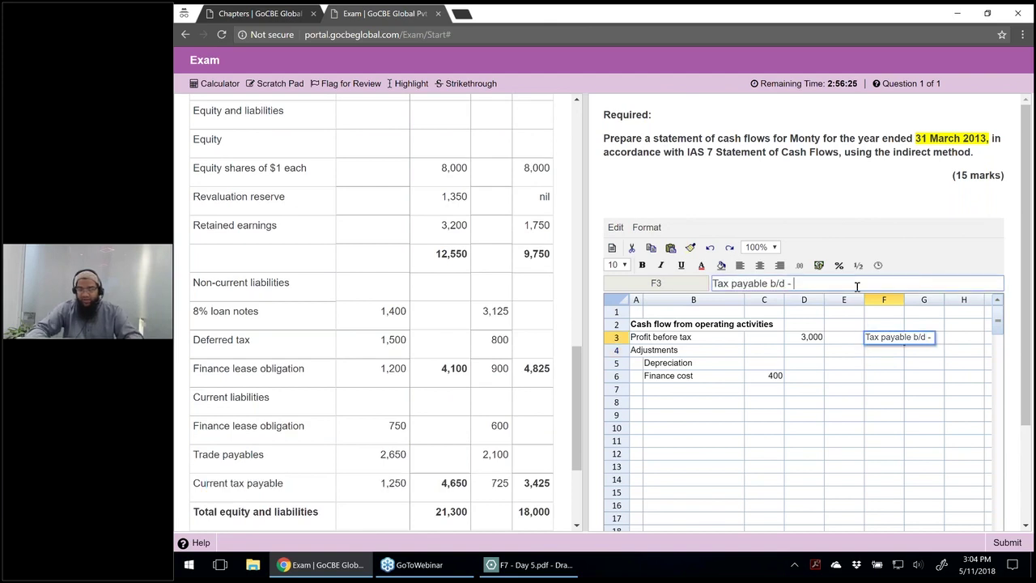
key("Escape")
type("Tax Payable")
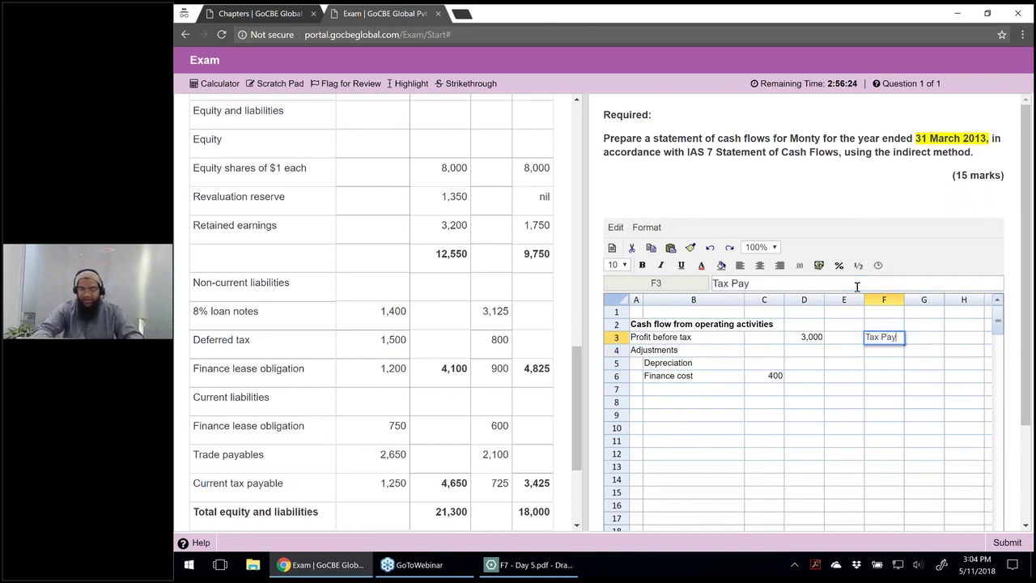
key("Return")
type("b/d - NCL")
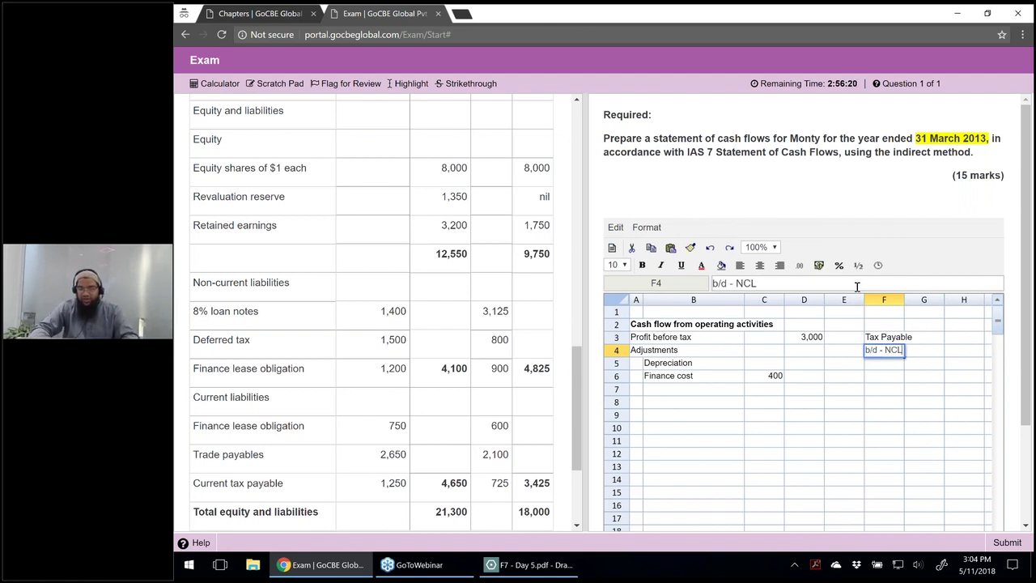
key("Return")
type("b/d - CL")
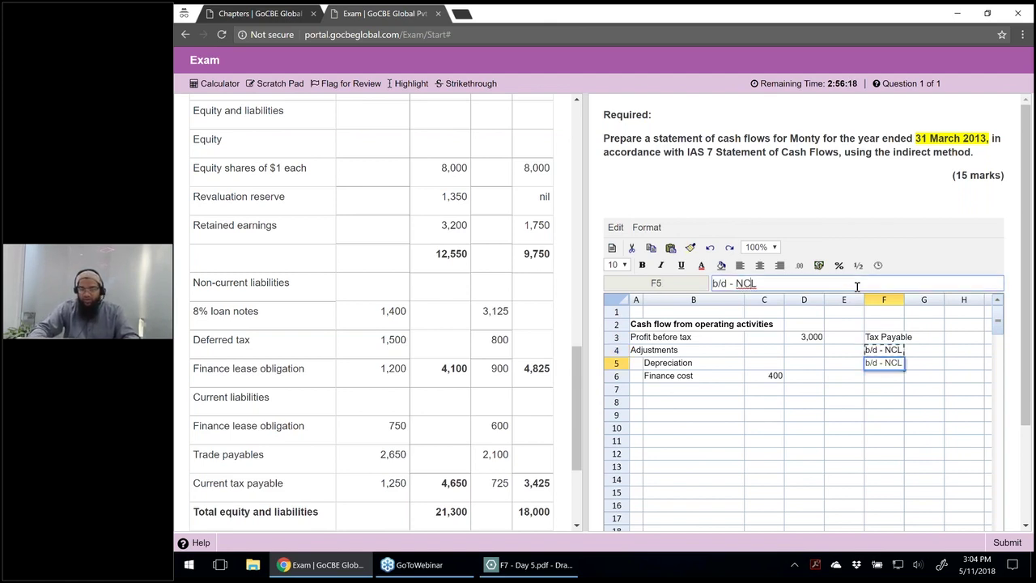
key("Return")
Step: Add the labels "Tax expense" in F6 and "Tax paid" in F7 of the tax working
type("Tax expense")
key("Return")
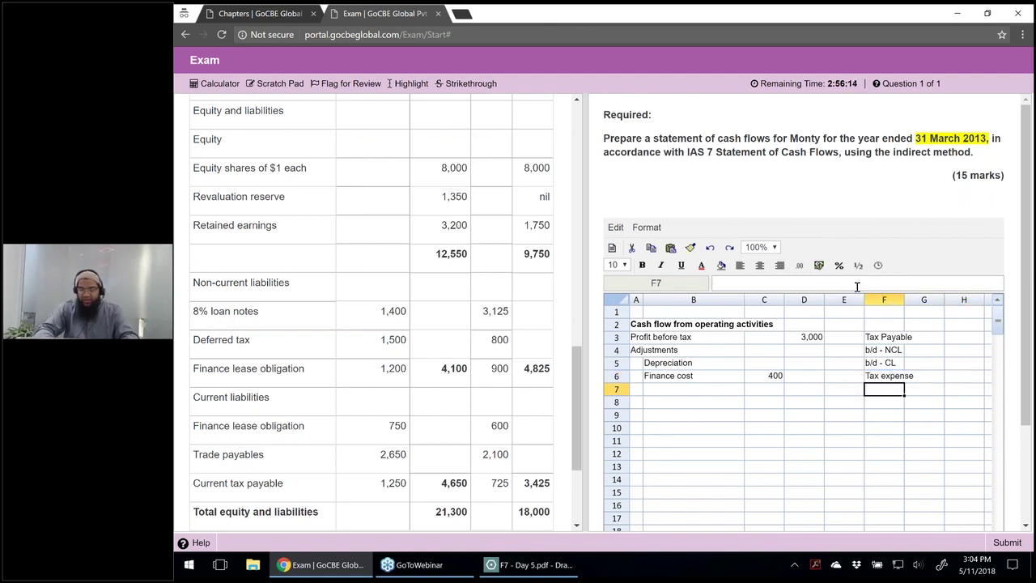
type("Tax paid")
key("Return")
Step: Enter "c/d - CL" in F8 and adapt a copy of it to "c/d - NCL" in F9
type("c/d -")
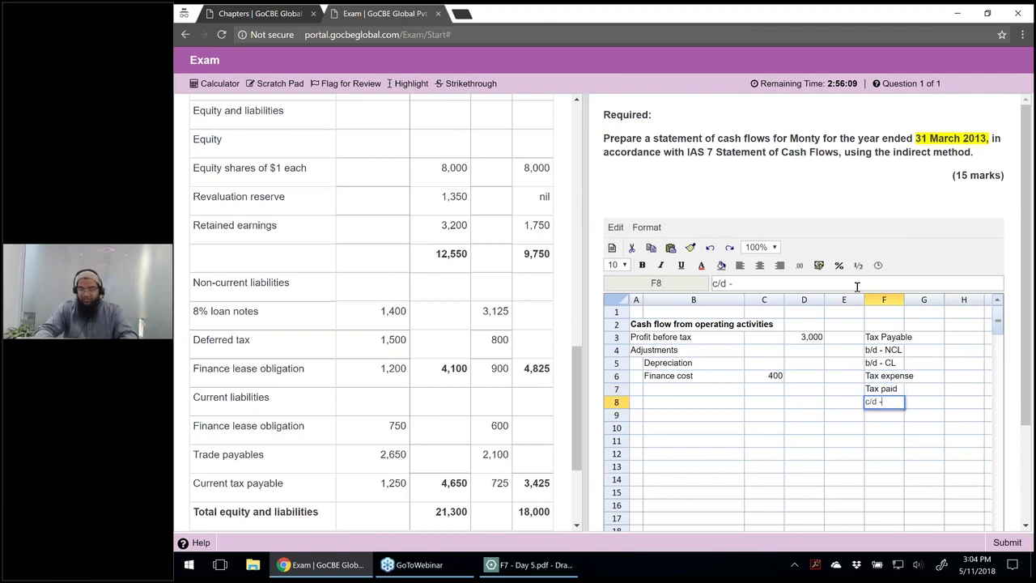
type(" C:")
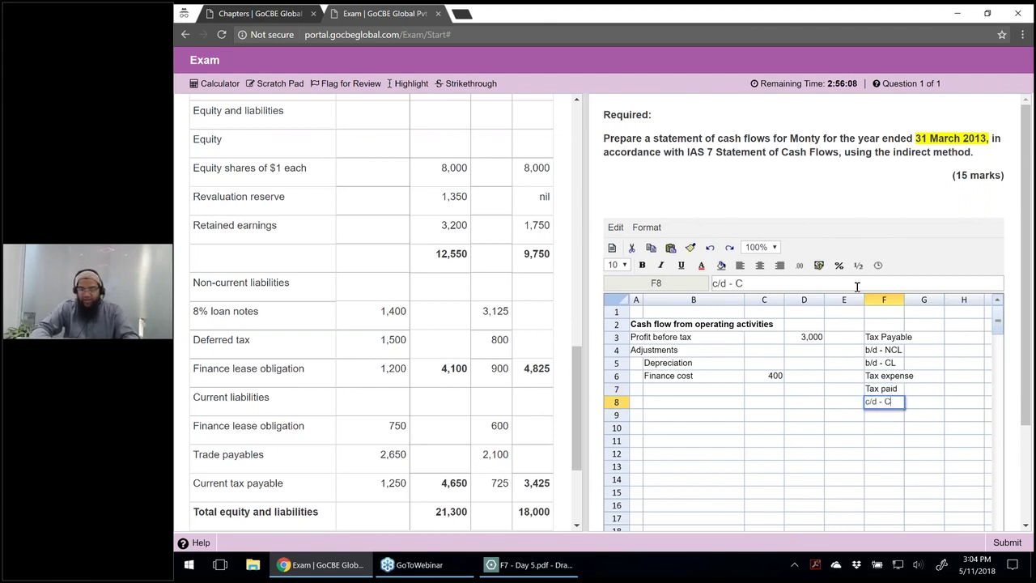
key("ctrl+c")
key("Down")
key("ctrl+v")
key("Left")
key("Left")
type("N")
key("Return")
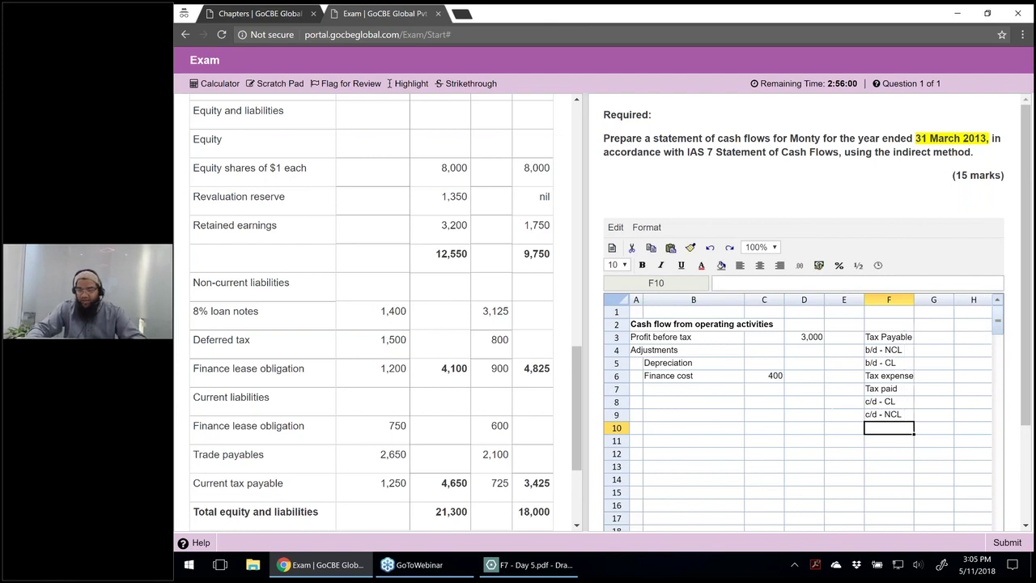
Step: Make the "Tax Payable" heading of the working bold
left_click(891, 337)
key("ctrl+b")
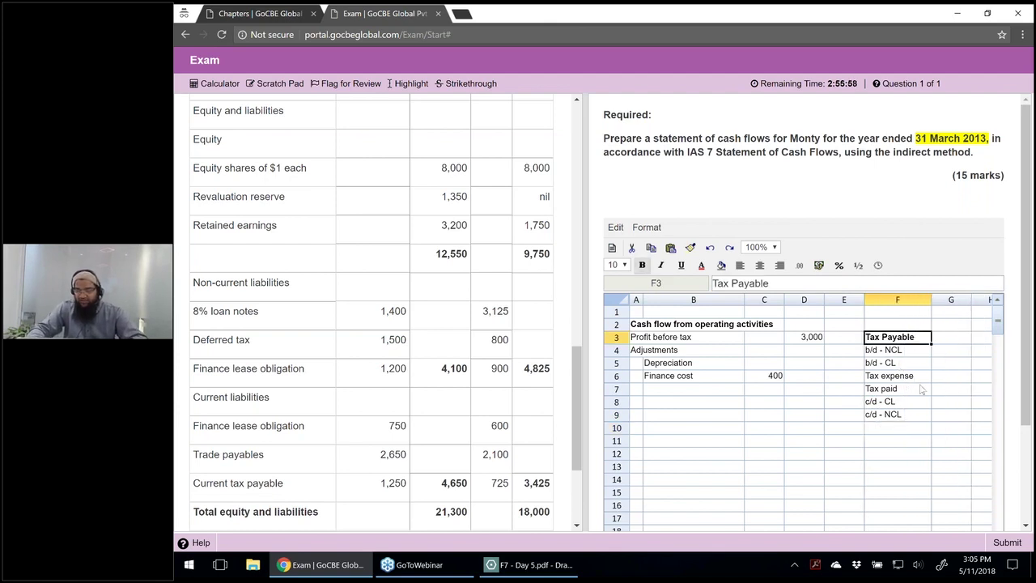
left_click(921, 389)
left_click(939, 387)
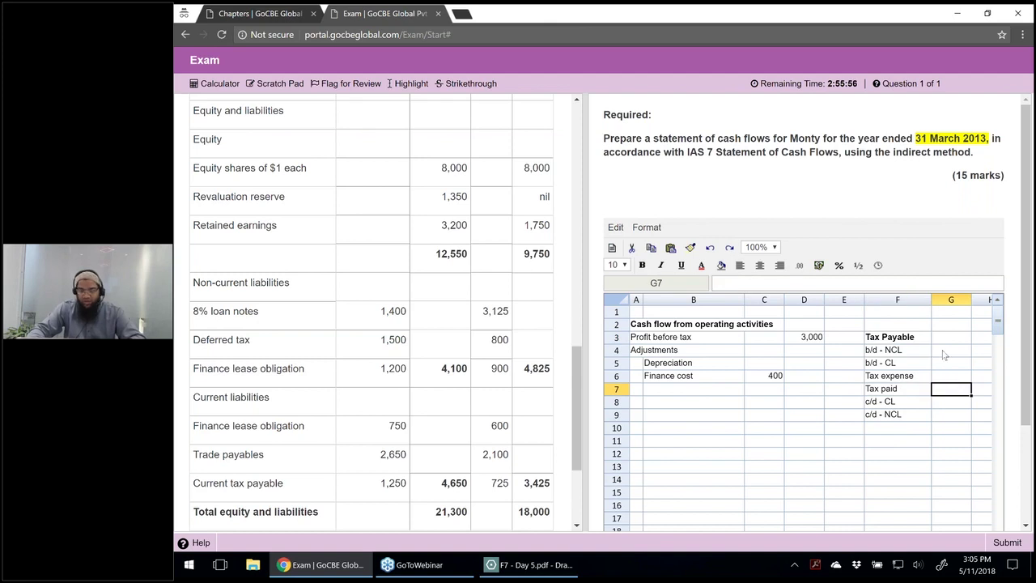
Step: Strike through the prior-year deferred tax figure in the question and enter 800 as b/d - NCL in G4
left_click(944, 353)
double_click(498, 345)
left_click(466, 84)
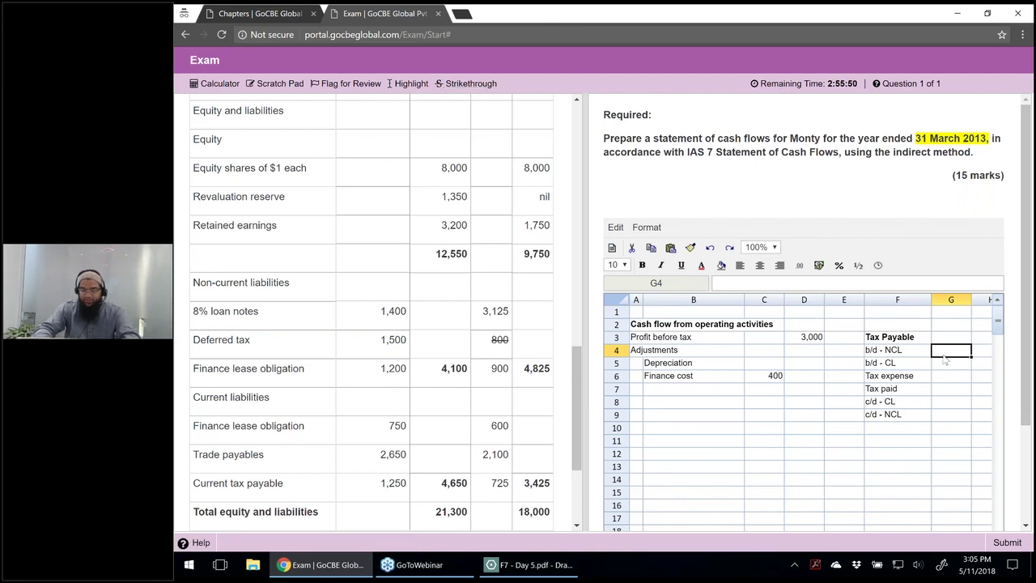
type("800")
key("Return")
Step: Strike through the current-year deferred tax figure and enter 1500 as c/d - NCL in G9
key("Down")
key("Down")
key("Down")
key("Down")
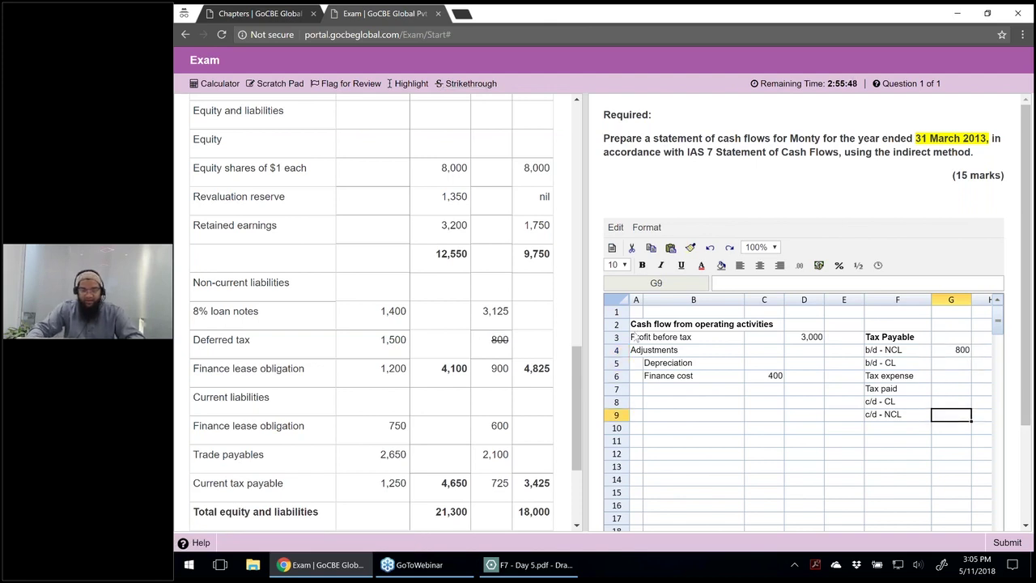
double_click(395, 339)
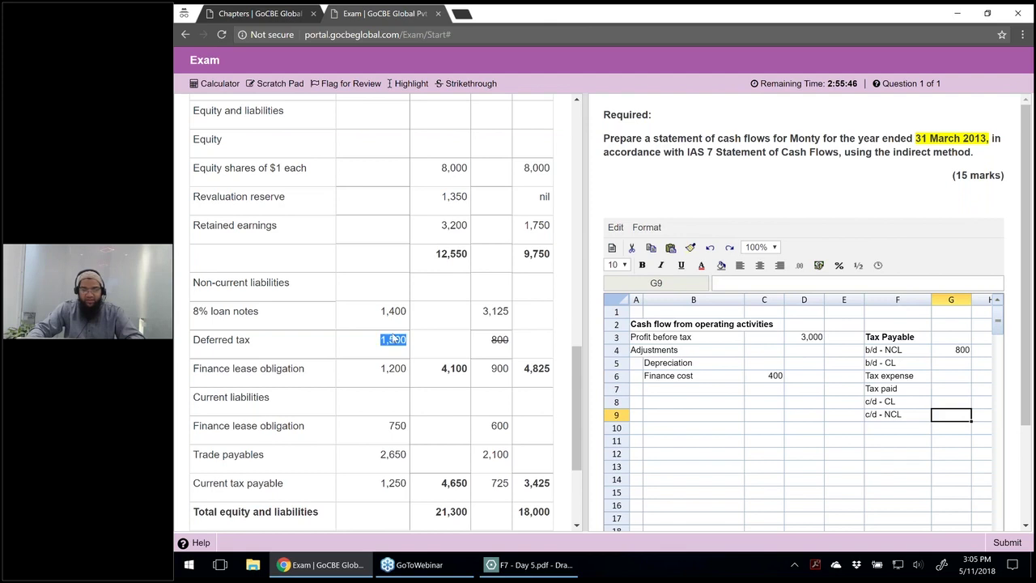
left_click(466, 85)
type("1500")
key("Return")
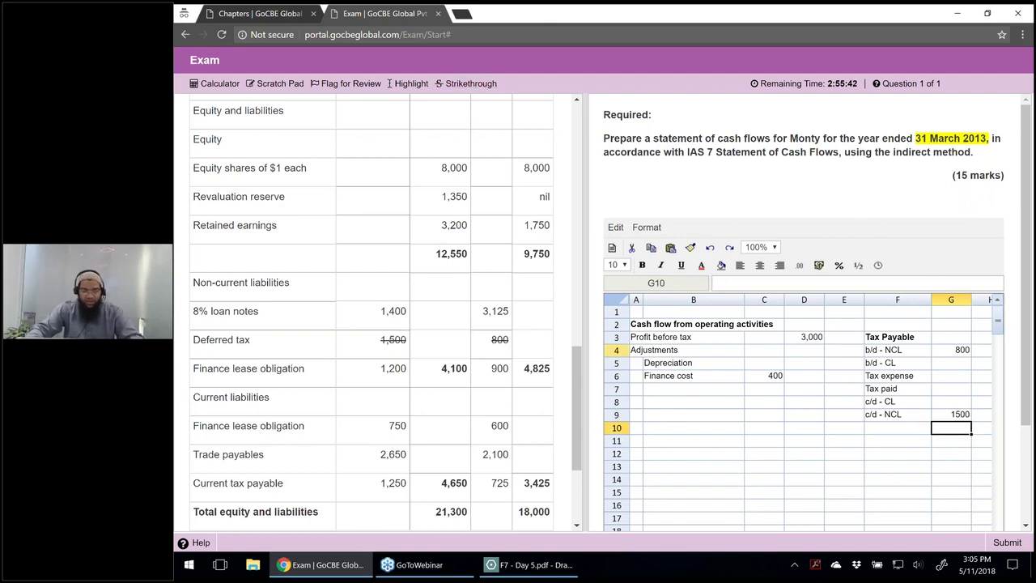
Step: Strike through the prior-year current tax payable figure and enter 725 as b/d - CL in G5
double_click(500, 483)
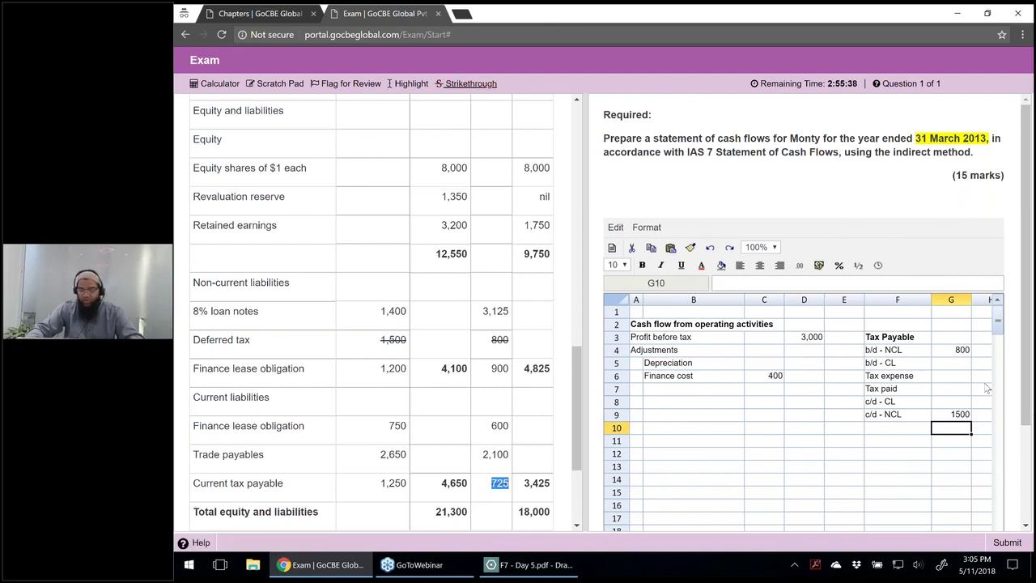
left_click(954, 363)
type("725")
key("Return")
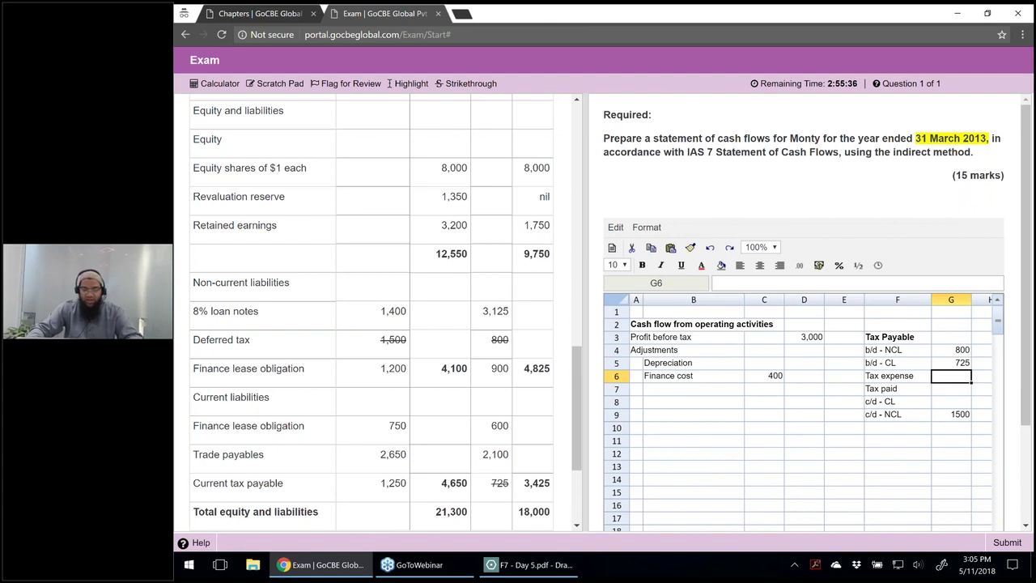
Step: Strike through the current-year current tax payable figure and enter 1250 as c/d - CL in G8
double_click(393, 482)
left_click(468, 83)
left_click(960, 404)
type("1250")
key("Return")
Step: Look up the current-year income tax expense in the income statement and enter 1000 as tax expense in G6
left_click(939, 379)
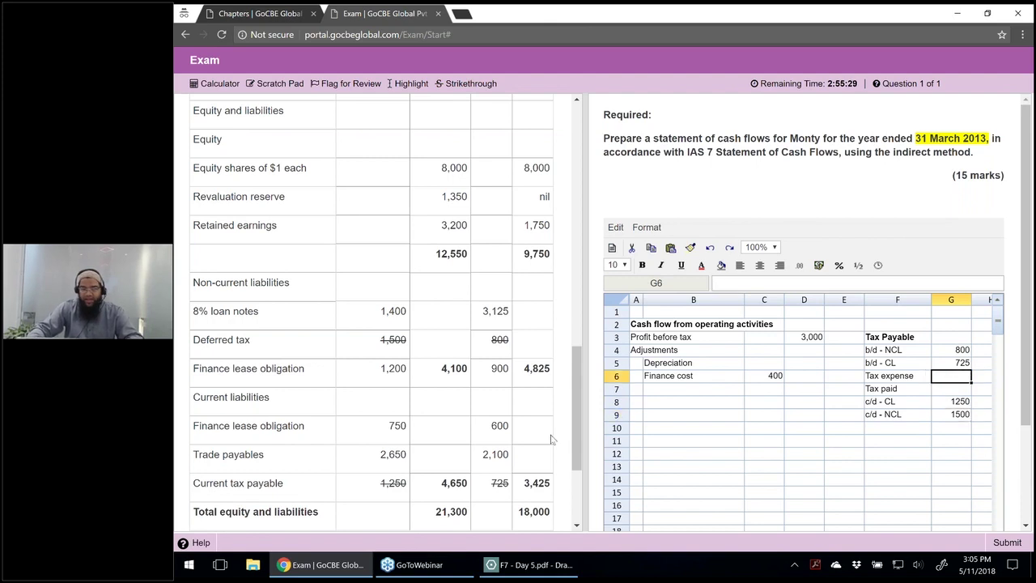
scroll(497, 417, "up", 2)
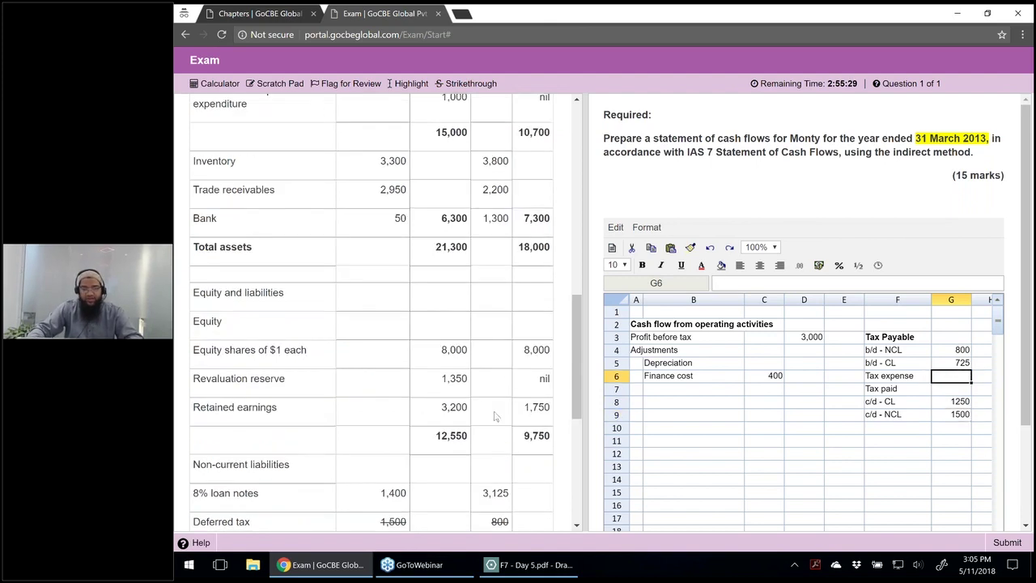
scroll(496, 418, "up", 5)
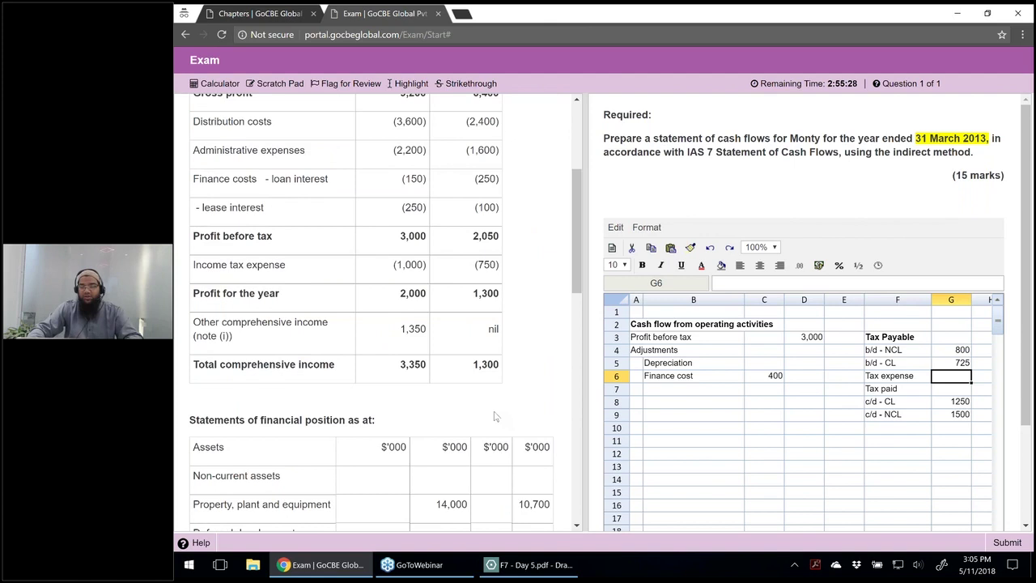
scroll(497, 418, "up", 1)
double_click(410, 285)
left_click(952, 376)
type("1000")
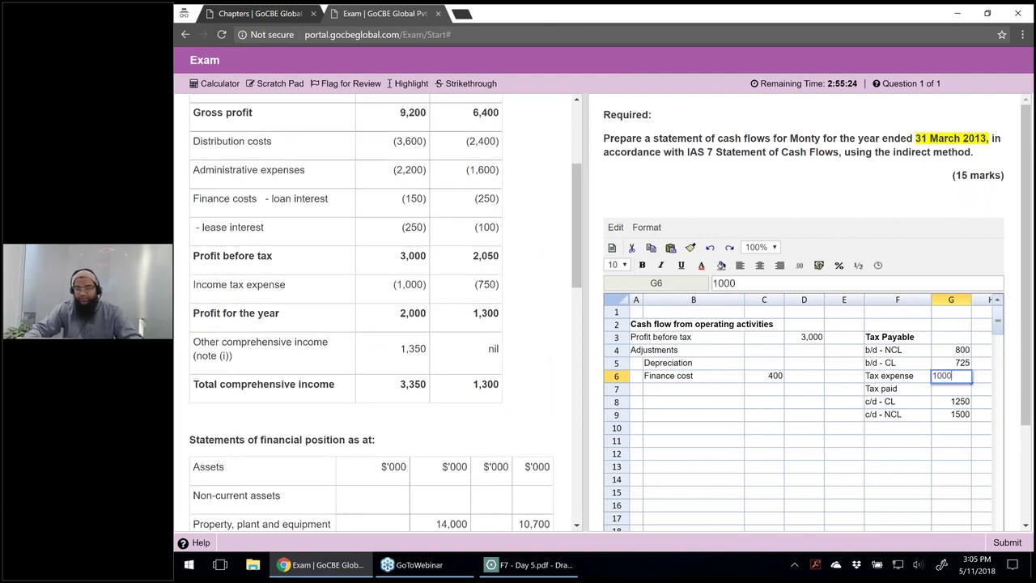
key("Return")
Step: Calculate the tax paid in G7 with the formula =SUM(G8:G9)-SUM(G4:G6)
type("=SUM(G7")
key("Down")
key("shift+Down")
type(")")
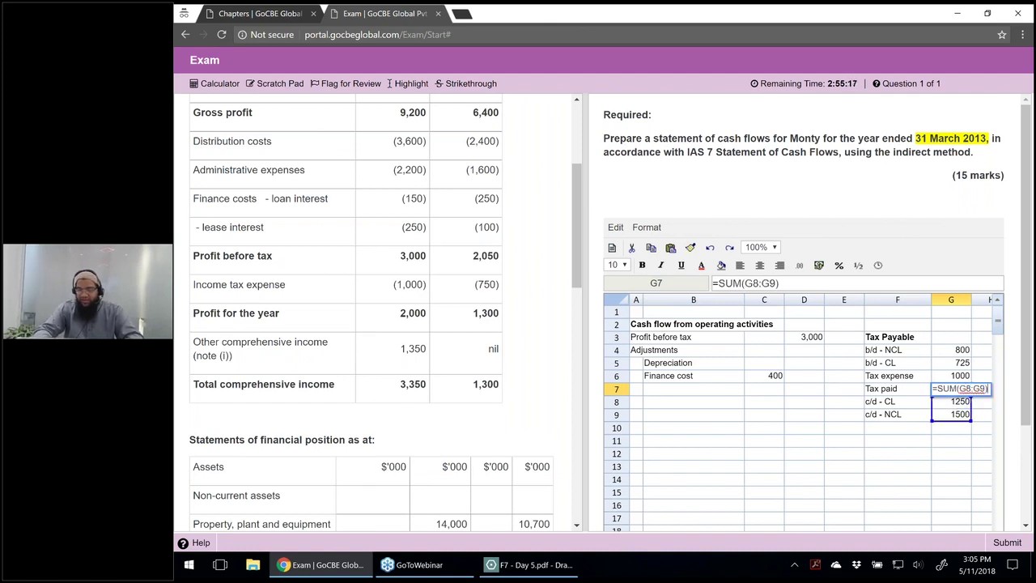
type("-sum(")
key("Up")
key("shift+Up")
key("shift+Up")
type(")")
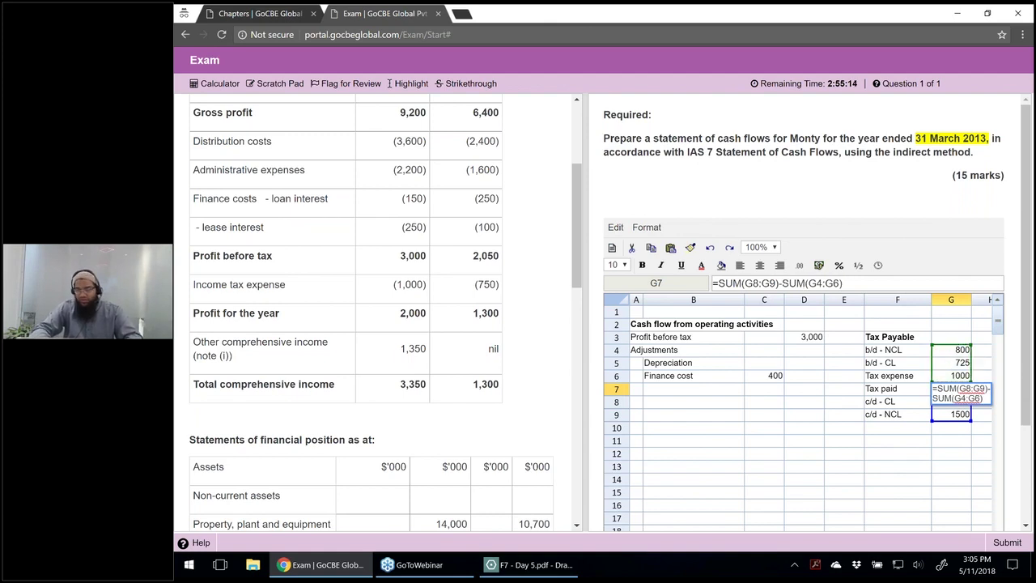
key("Return")
Step: Make the "Tax paid" label and its amount in row 7 of the working bold
key("shift+Left")
key("ctrl+b")
key("shift+Right")
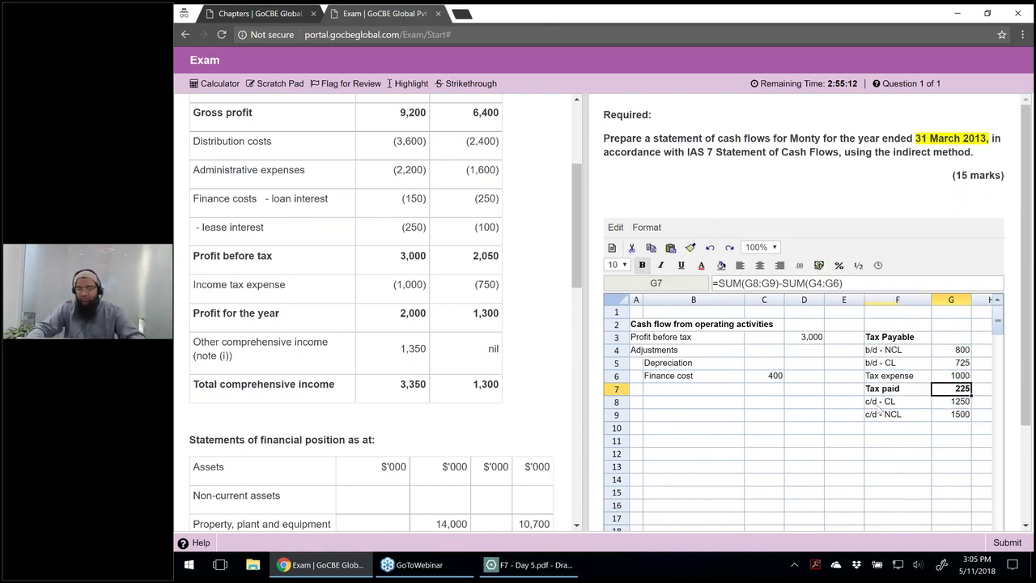
left_click_drag(872, 392, 954, 392)
key("Right")
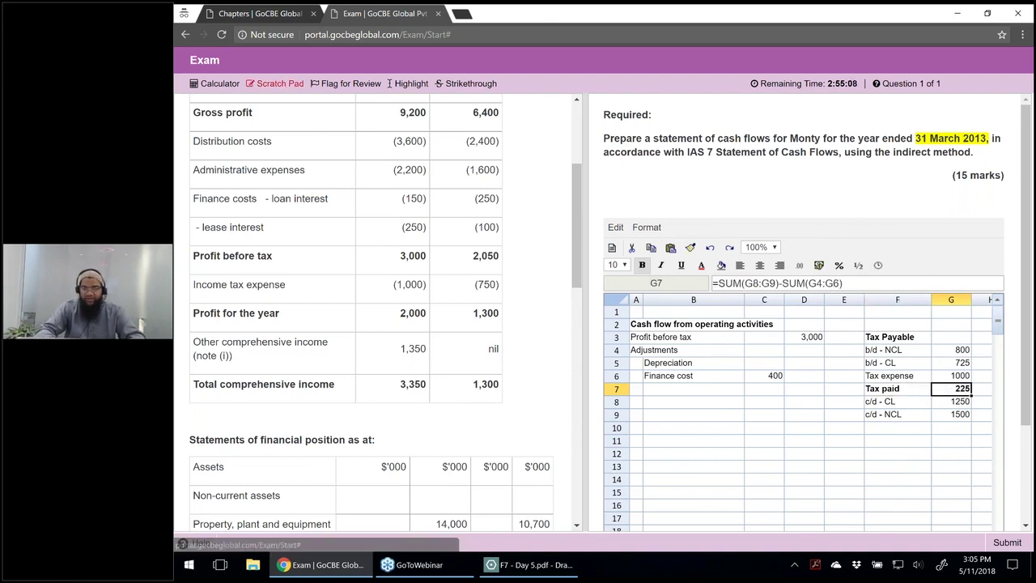
Step: Note "Tax Paid = (225)" under the operating activities heading in the scratch pad and close it
left_click(279, 84)
type("(225)")
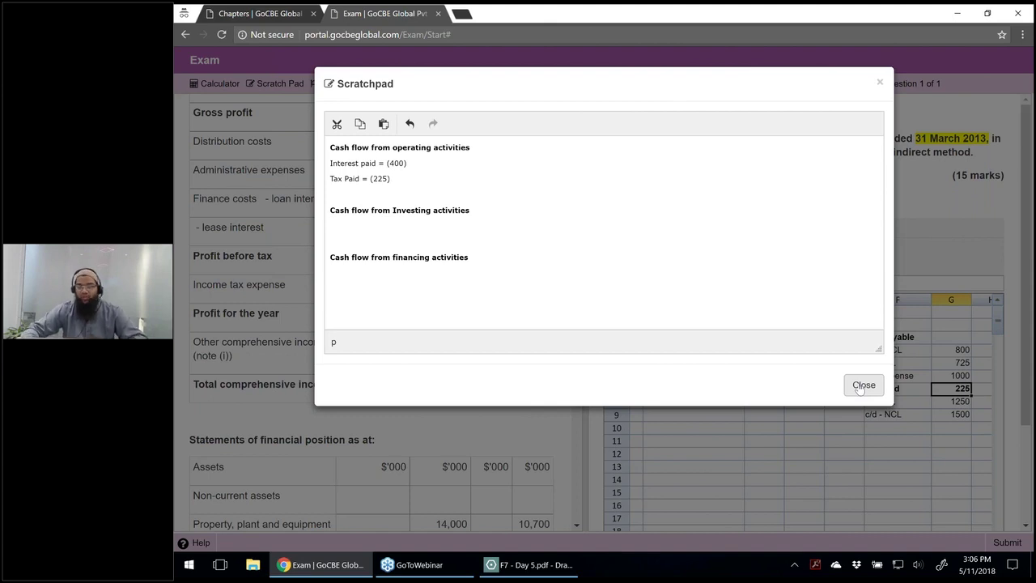
left_click(862, 387)
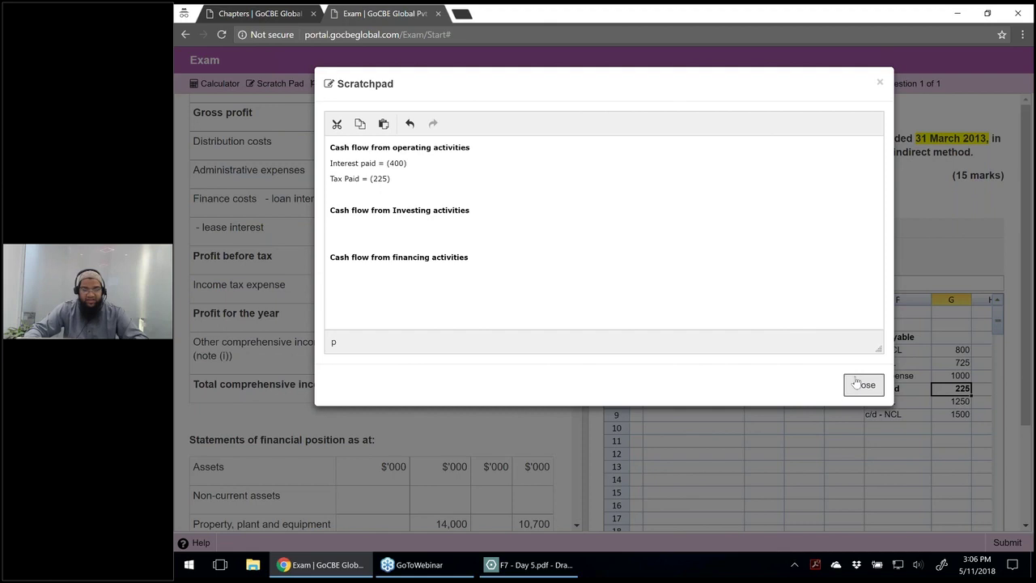
left_click(859, 384)
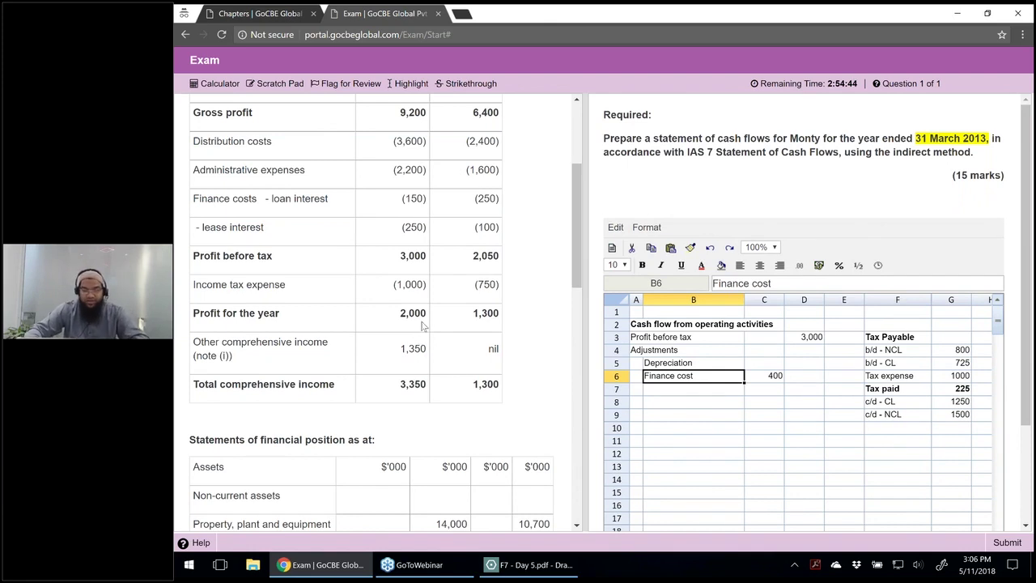
Step: Examine the other comprehensive income note reference and the non-current asset lines for property, plant and equipment and deferred development expenditure
left_click_drag(233, 356, 195, 359)
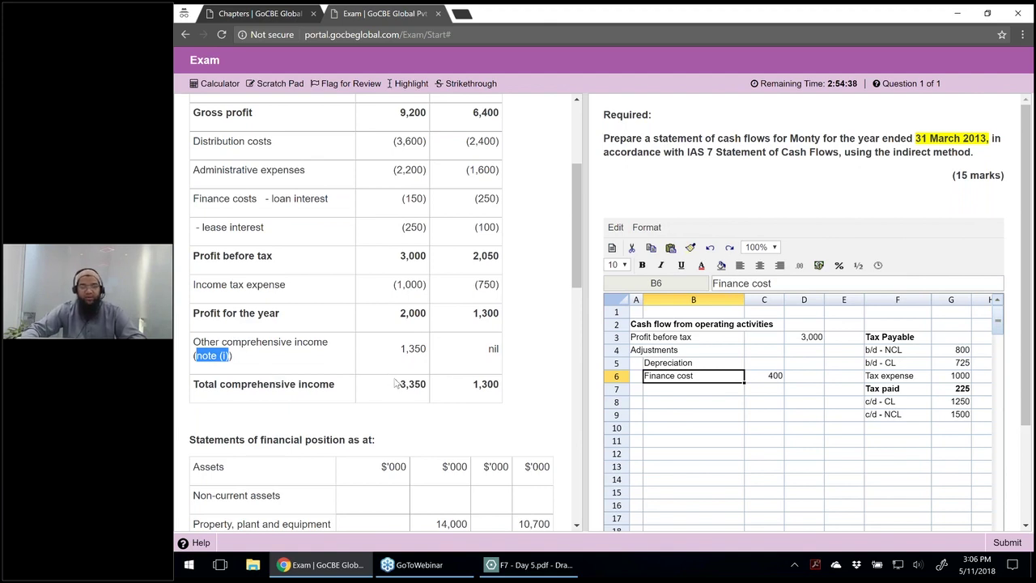
scroll(395, 384, "down", 1)
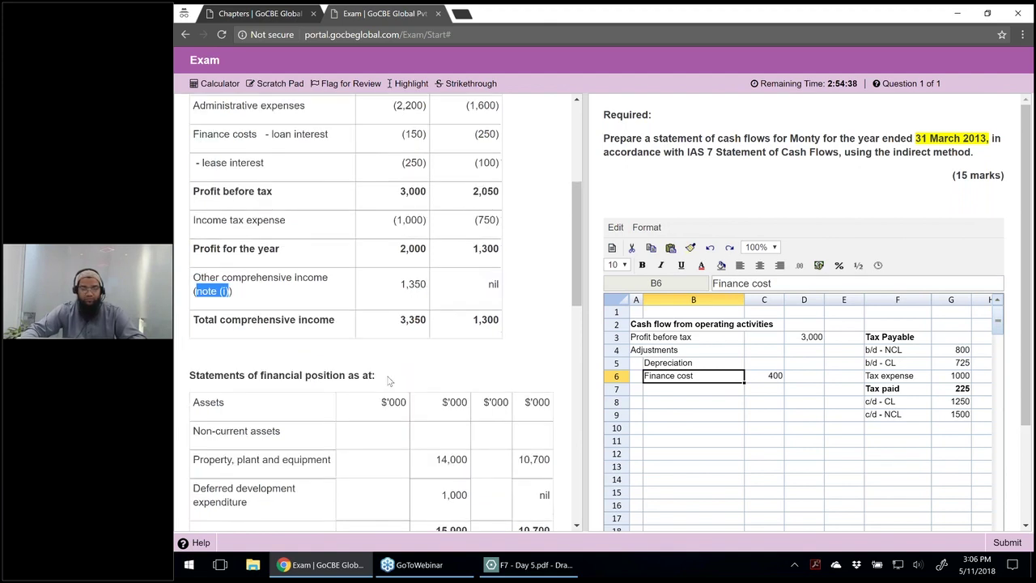
scroll(389, 381, "down", 3)
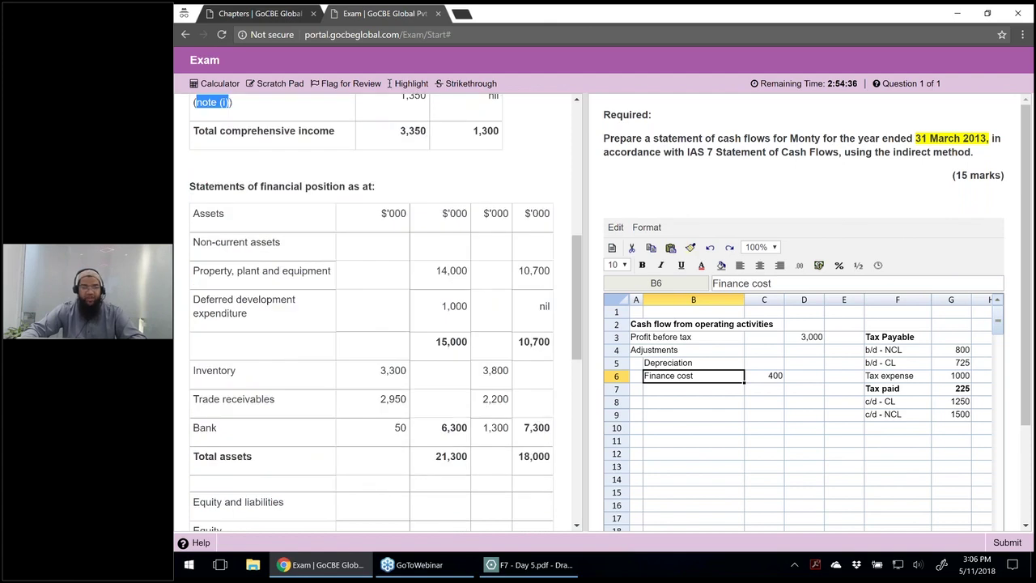
left_click_drag(193, 243, 280, 242)
left_click(177, 273)
left_click_drag(193, 268, 200, 267)
left_click_drag(338, 270, 556, 274)
left_click_drag(198, 296, 546, 303)
left_click(456, 301)
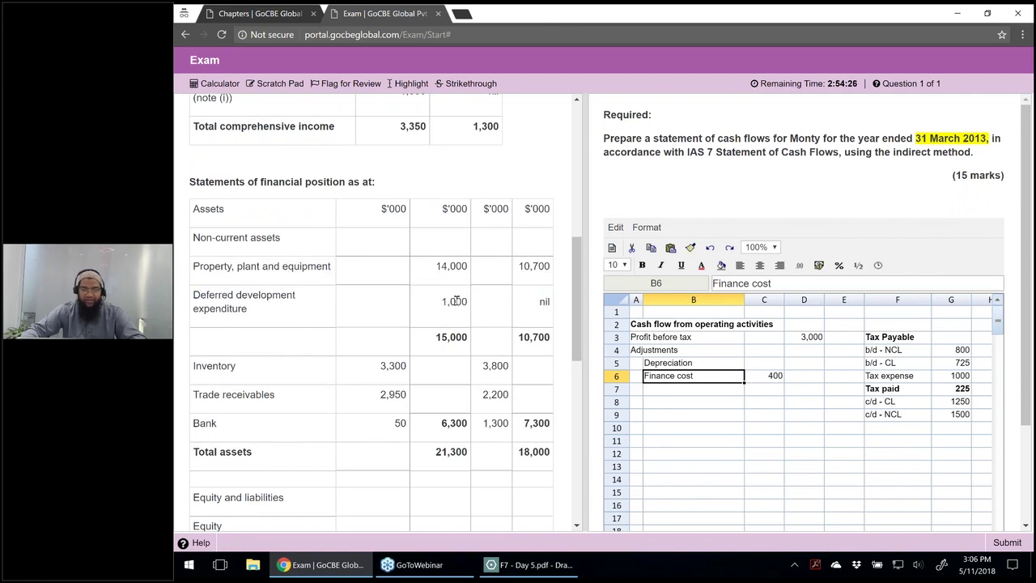
Step: Examine the deferred development expenditure, inventory, trade receivables and bank figures for both years in the statements of financial position
left_click_drag(467, 300, 444, 302)
left_click(444, 302)
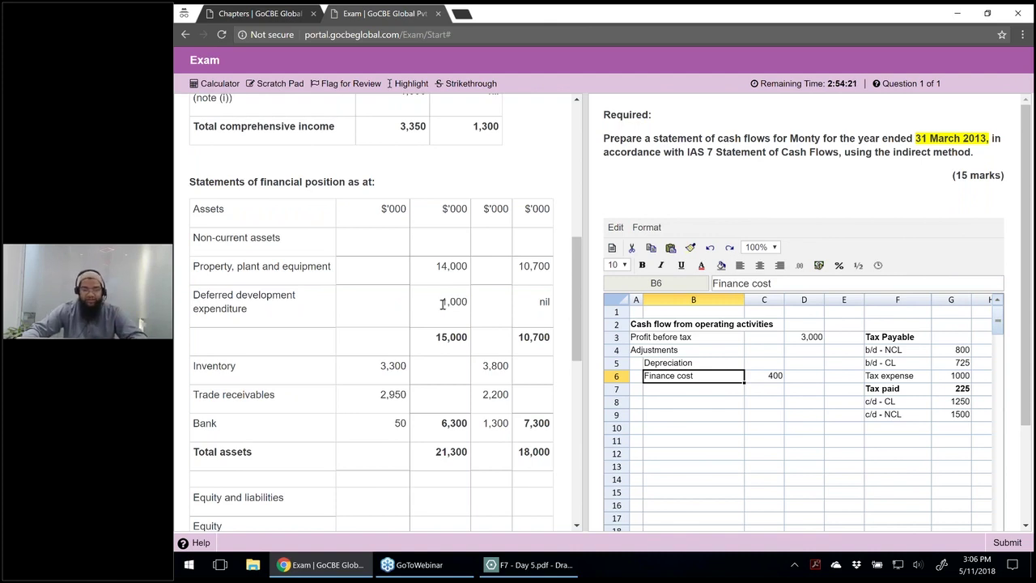
left_click_drag(333, 374, 518, 366)
left_click(519, 365)
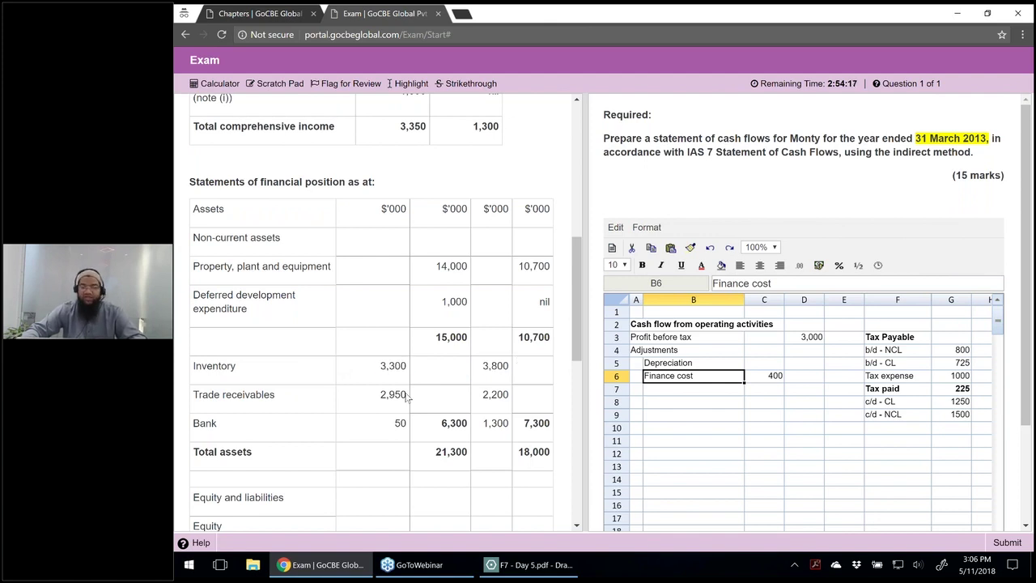
left_click_drag(379, 394, 508, 394)
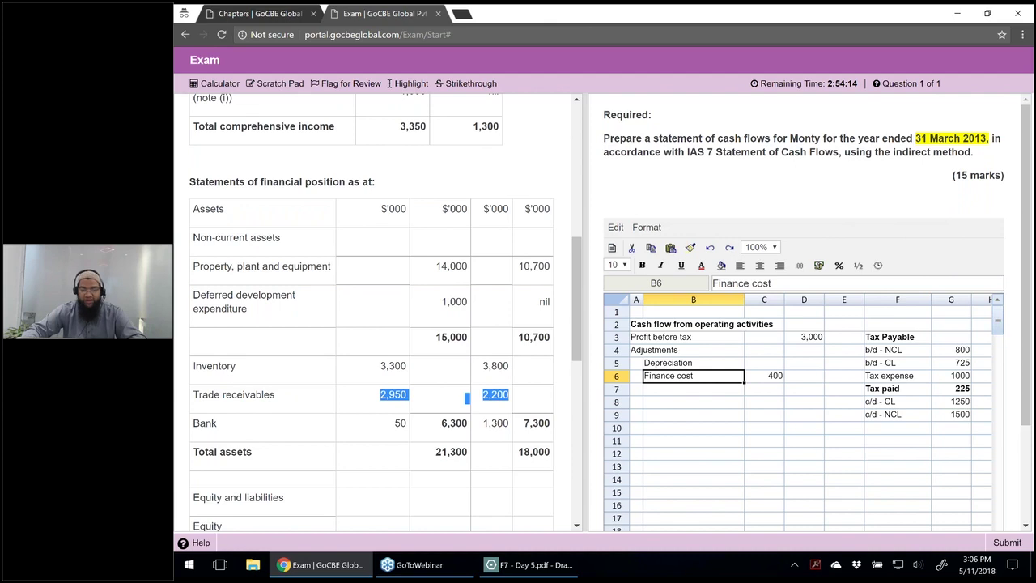
scroll(508, 395, "down", 1)
left_click_drag(388, 358, 510, 359)
left_click(391, 364)
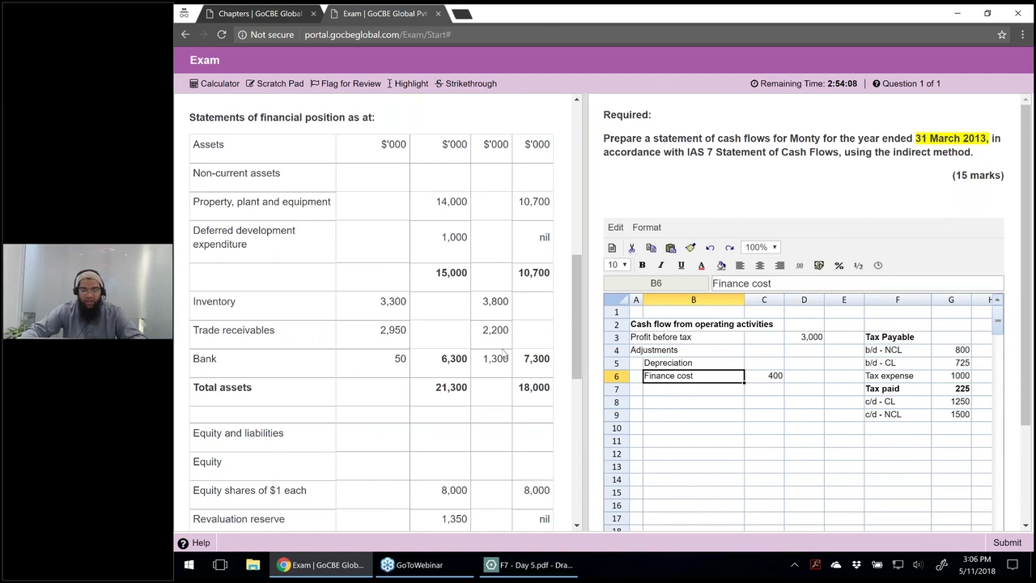
scroll(502, 354, "down", 1)
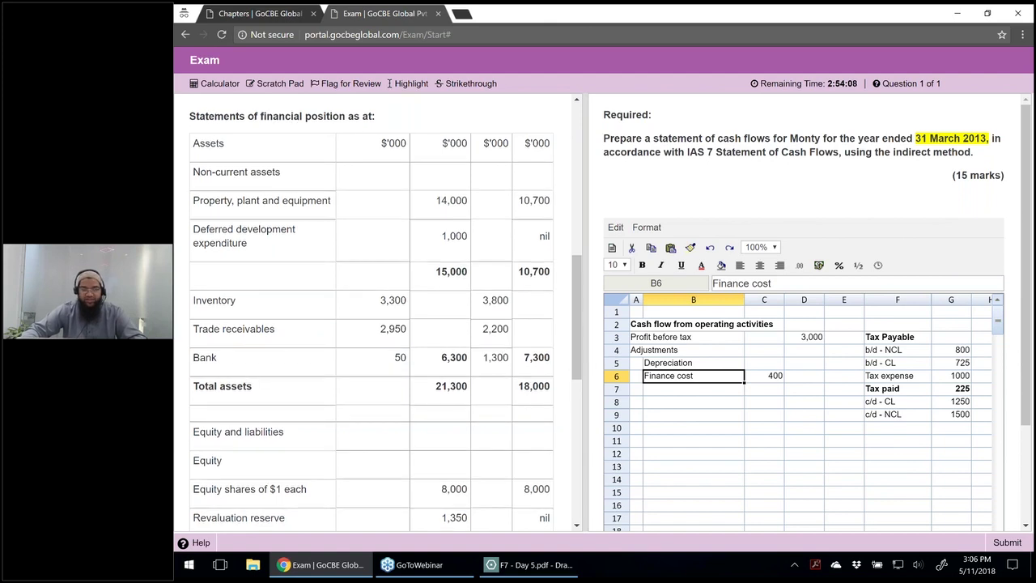
Step: Compare the equity share figures for both years and review the revaluation reserve line
scroll(502, 354, "down", 2)
left_click_drag(442, 361, 551, 361)
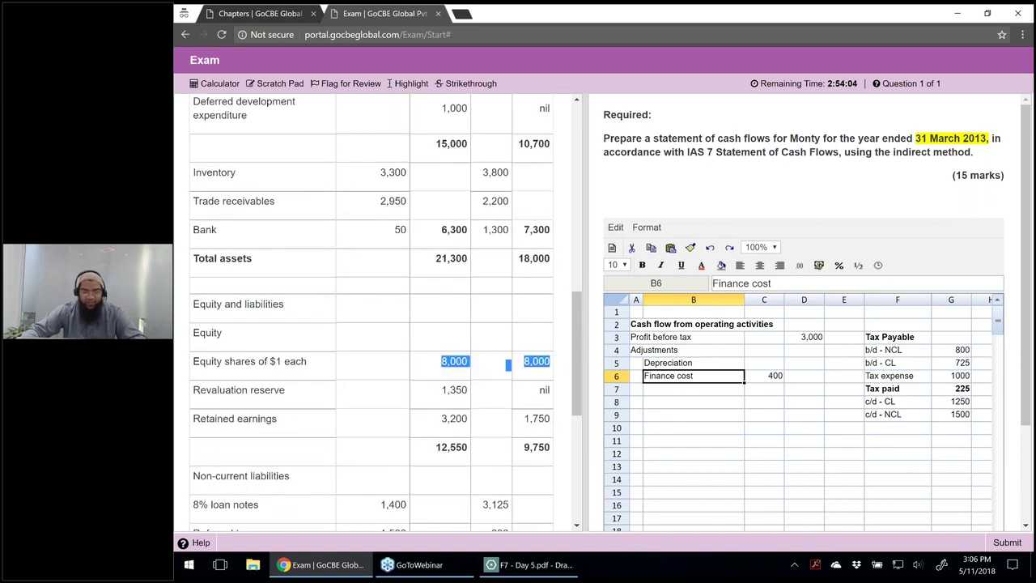
left_click(556, 366)
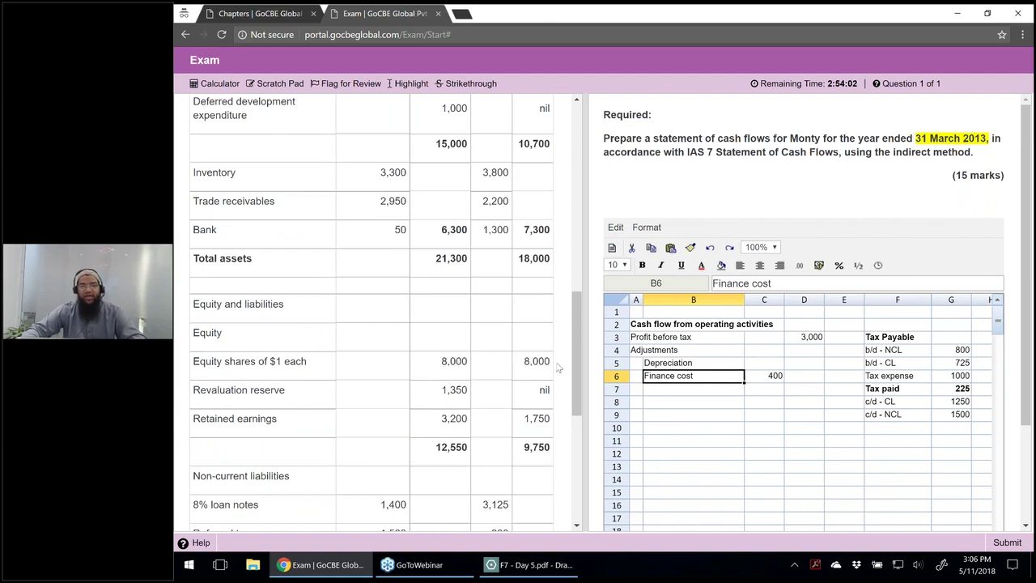
left_click_drag(553, 361, 441, 393)
left_click(442, 365)
left_click(441, 393)
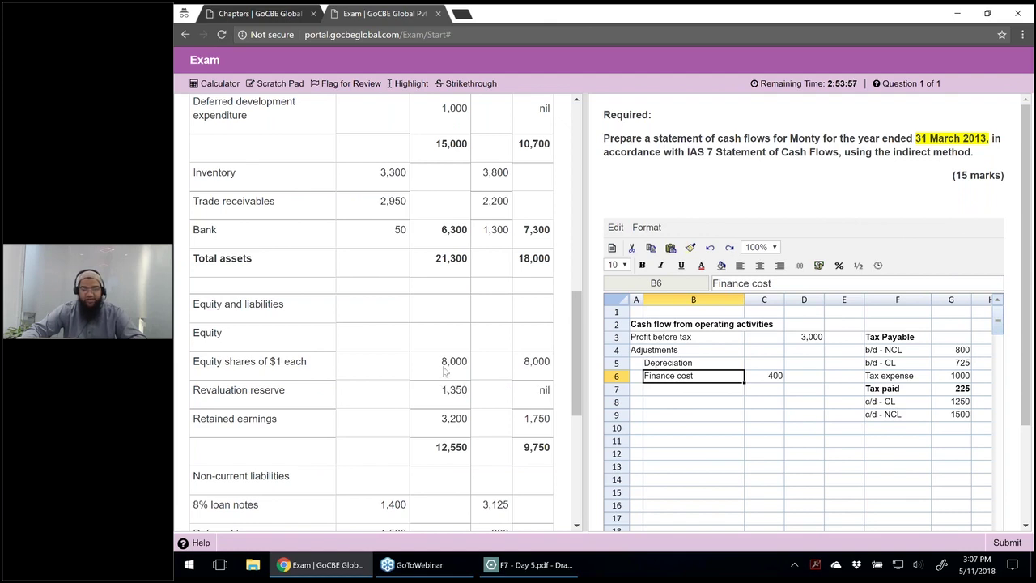
scroll(495, 367, "down", 1)
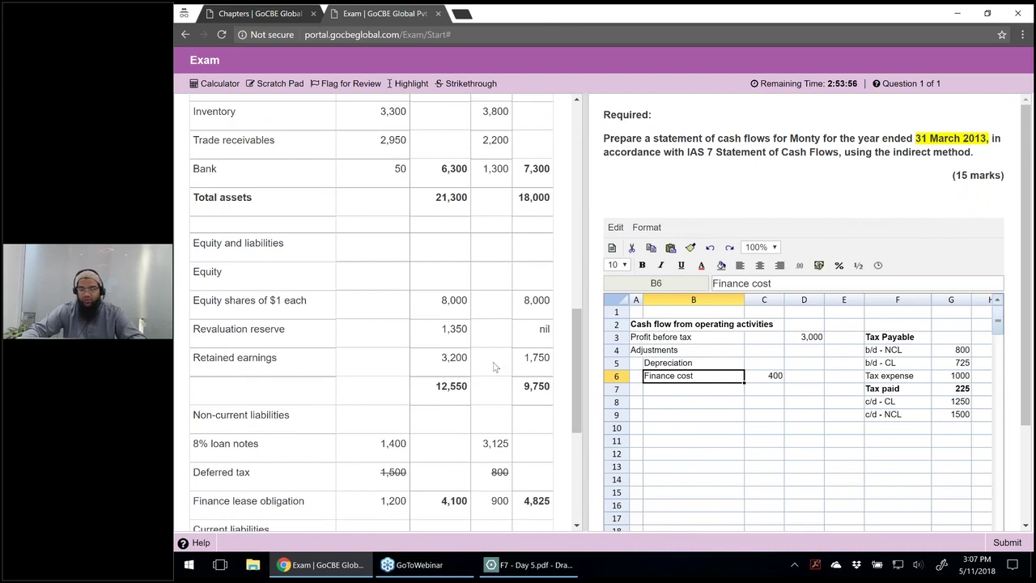
Step: Start a property, plant and equipment working in F11:F13 with the labels "PPE b/d", "Addition" and "Deletion"
left_click(894, 443)
type("PPE b/d")
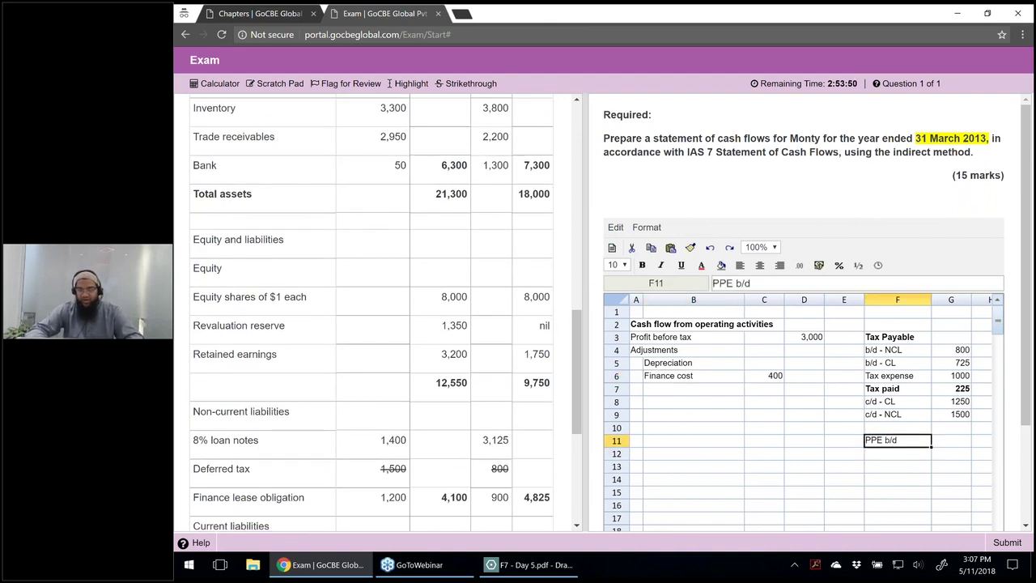
key("Return")
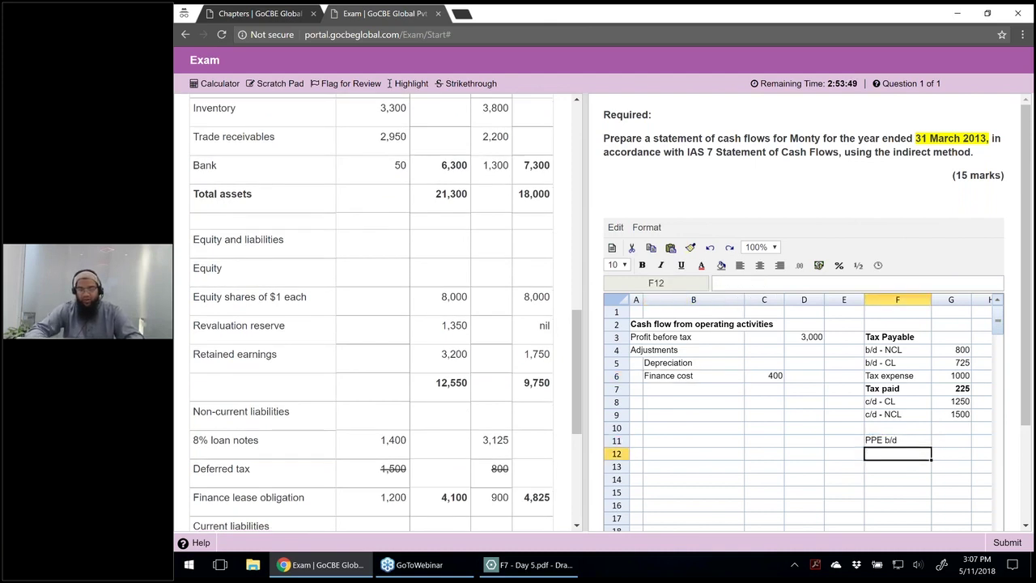
type("Addition")
key("Return")
type("Deletion")
key("Return")
Step: Add the labels "Depreciation", "Revaluation" and "c/d" in F14:F16, correcting the spelling where needed
type("Depreciayion")
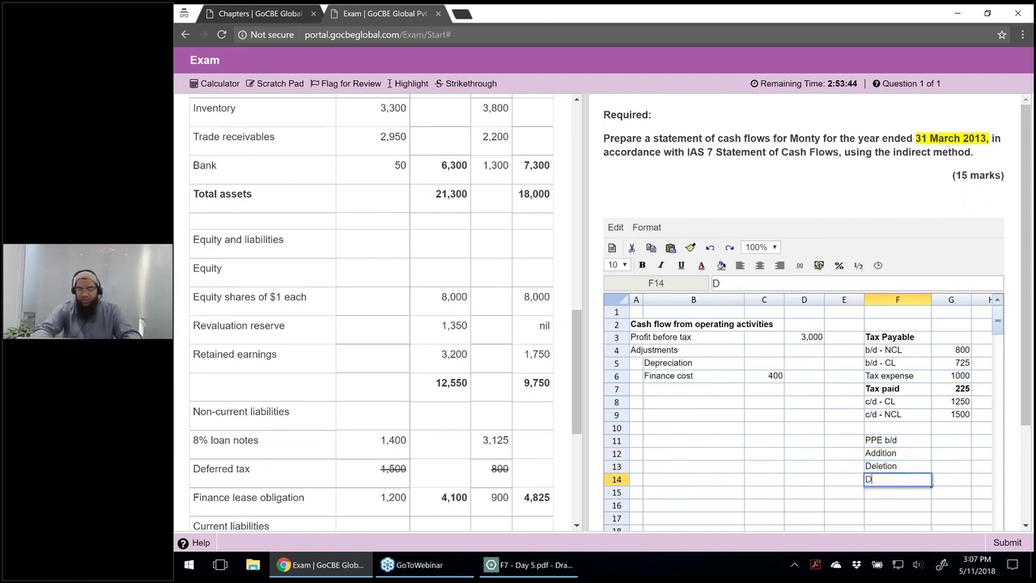
key("Return")
key("Up")
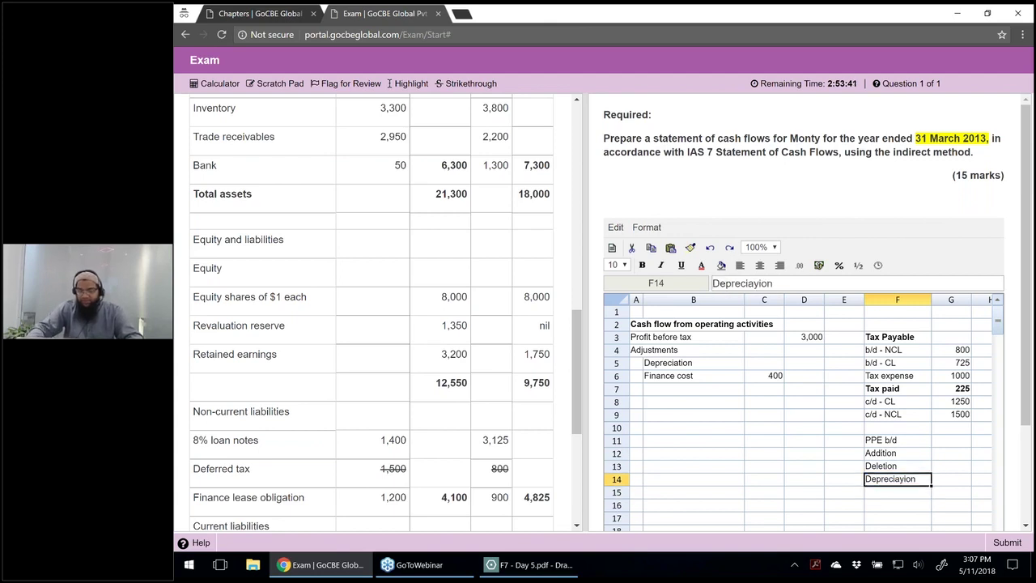
left_click(760, 284)
key("BackSpace")
type("t")
key("Return")
type("Revaluation")
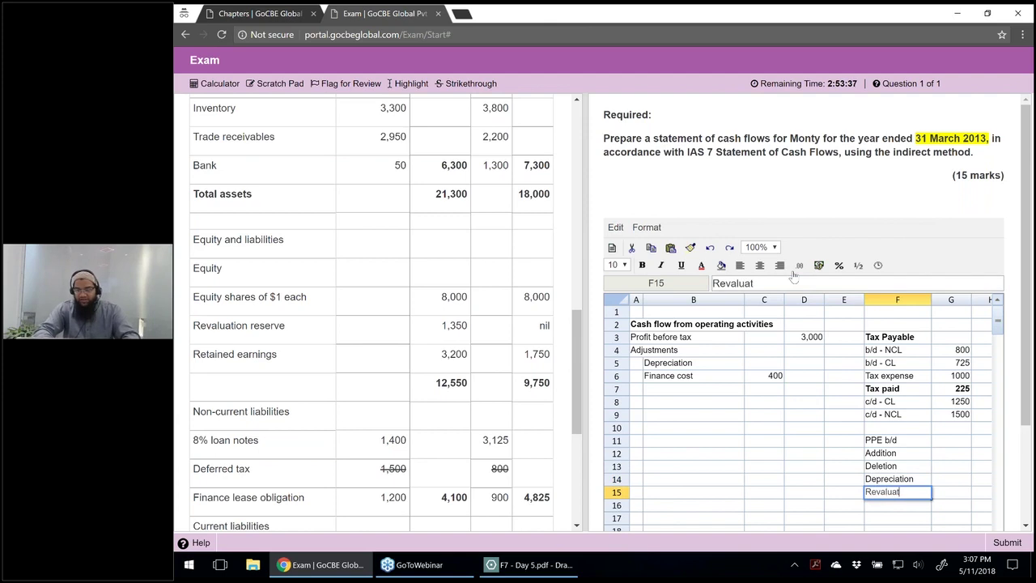
key("Return")
type("c/d")
key("Return")
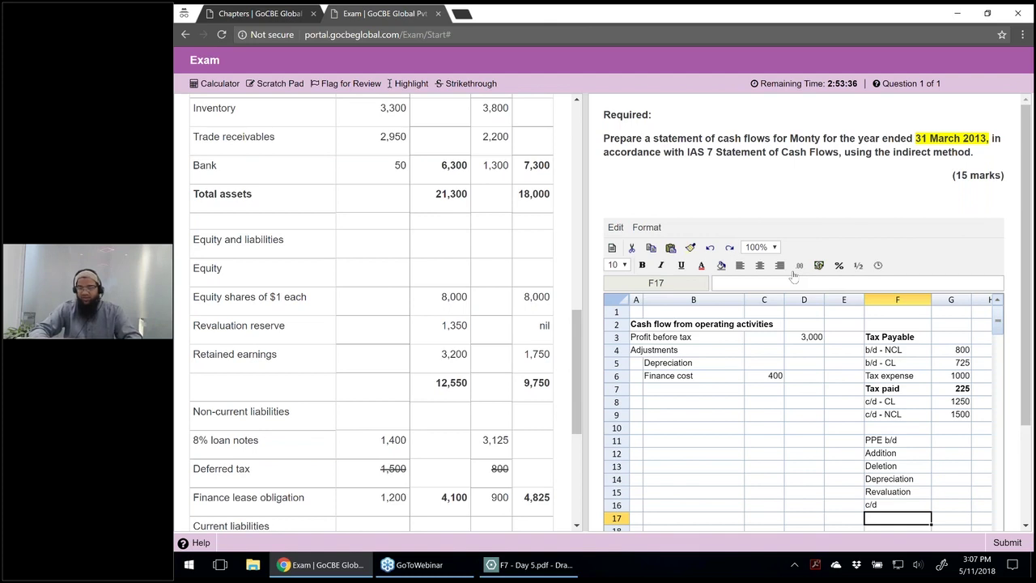
Step: Split the first label into a bold "PPE" heading in F11 and "b/d" in F12, shifting the remaining labels down one row
key("Down")
key("Up")
key("Up")
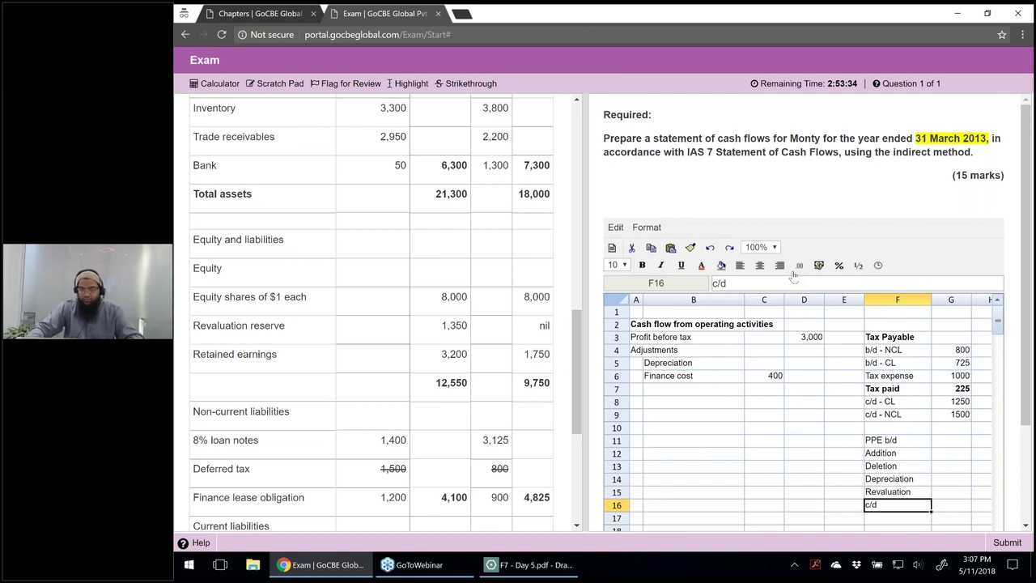
key("Right")
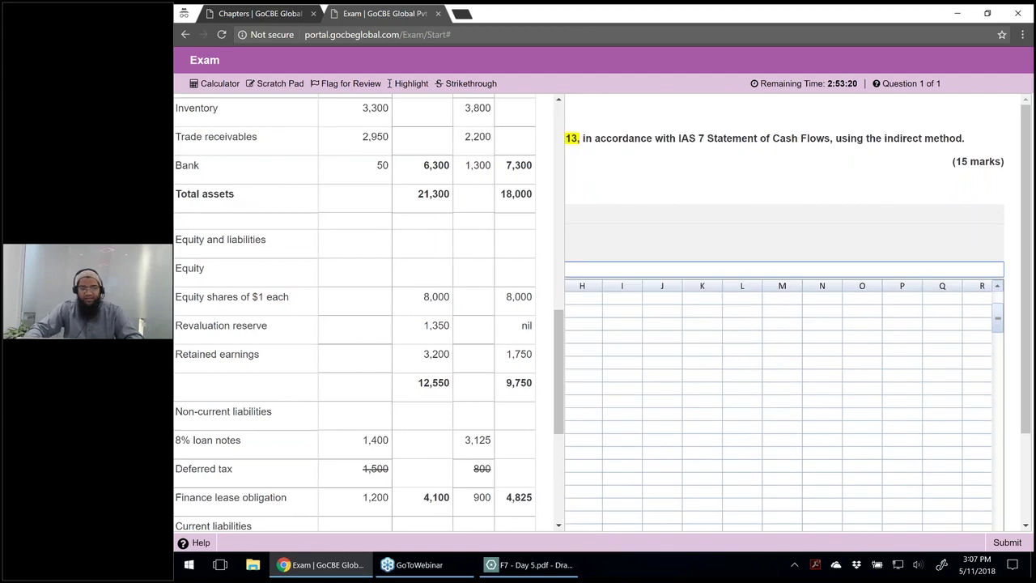
key("Left")
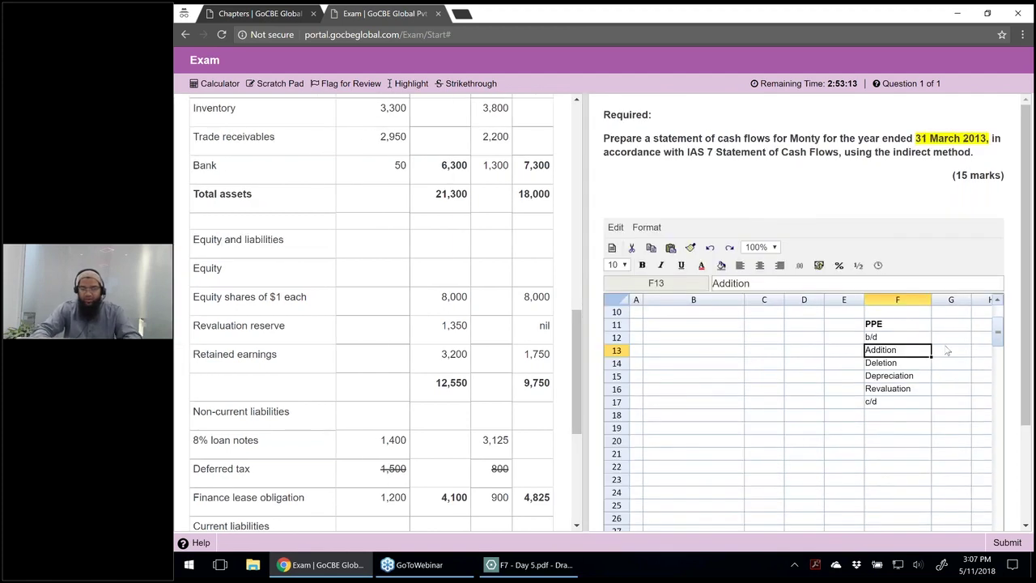
Step: Enter the PPE opening balance 10700 in G12 and the closing balance 14000 in G17
left_click(951, 337)
scroll(317, 255, "up", 1)
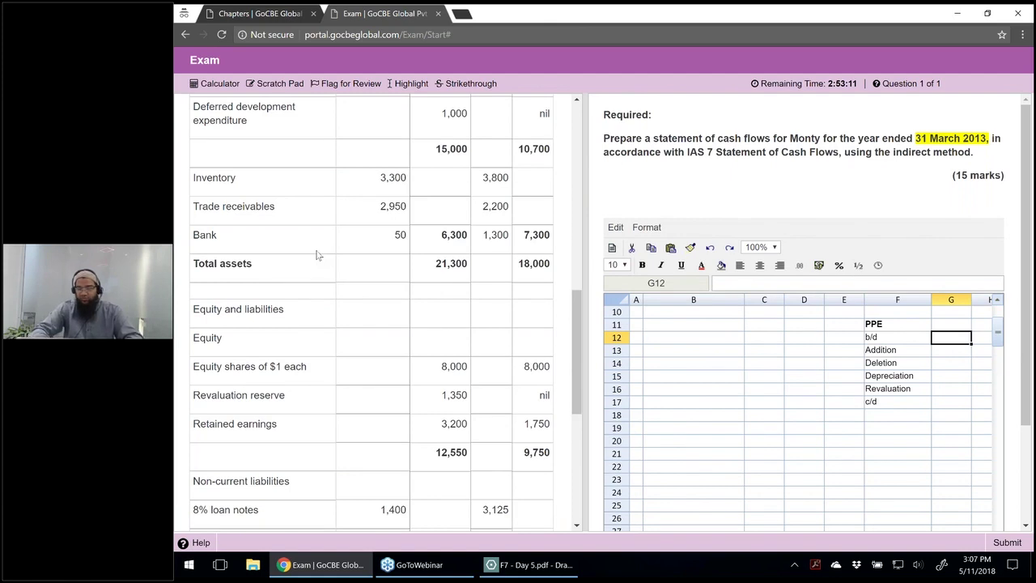
scroll(317, 255, "up", 1)
type("10700")
key("Return")
key("Down")
key("Down")
key("Down")
key("Down")
type("14000")
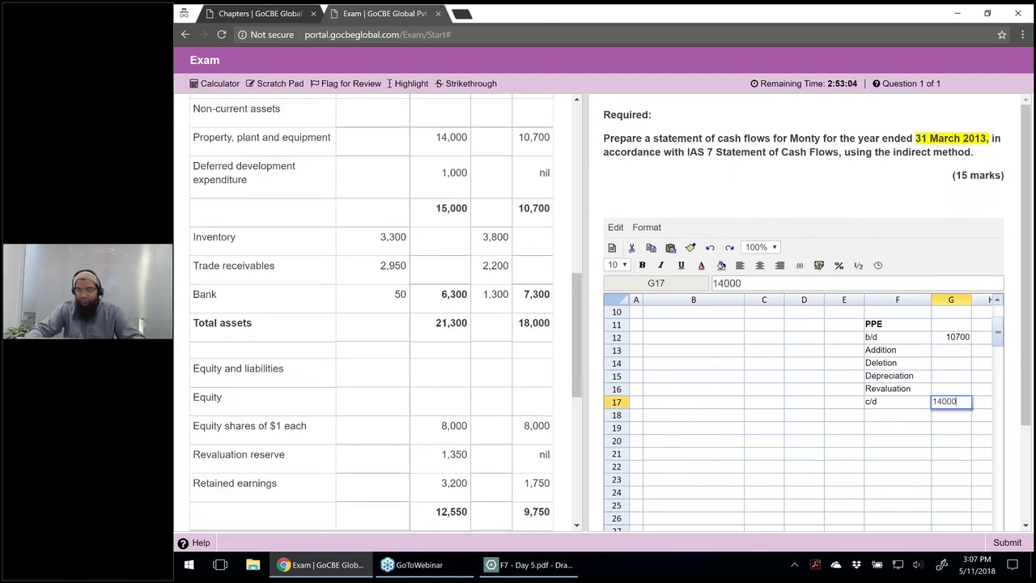
Step: Format the PPE working amounts in G12:G17 with thousands separators
left_click(957, 341)
left_click_drag(957, 340, 957, 403)
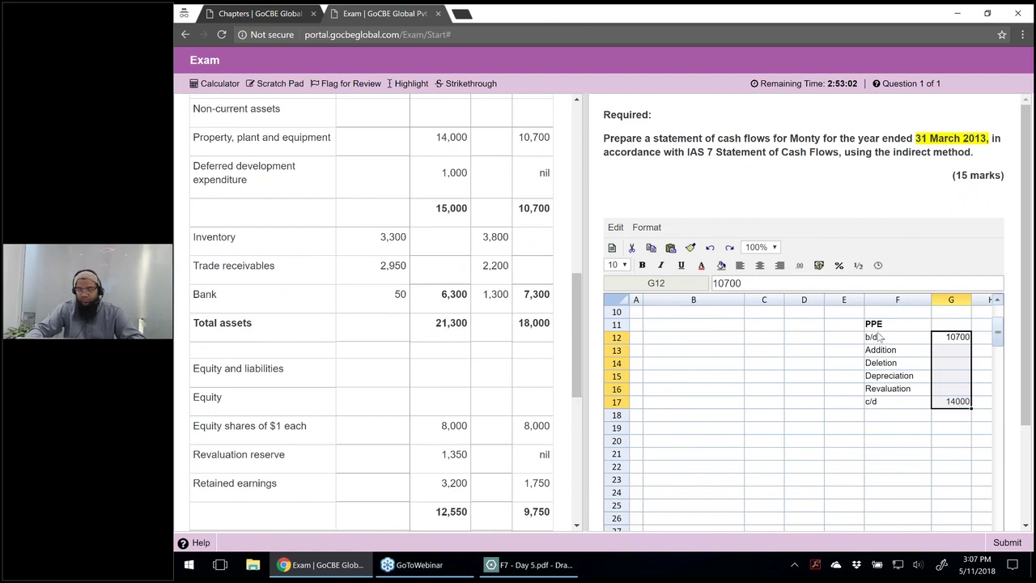
left_click(821, 266)
left_click(769, 305)
Step: Enter the revaluation amount 1350 in G16 of the PPE working
left_click(951, 356)
left_click(951, 389)
type("1350")
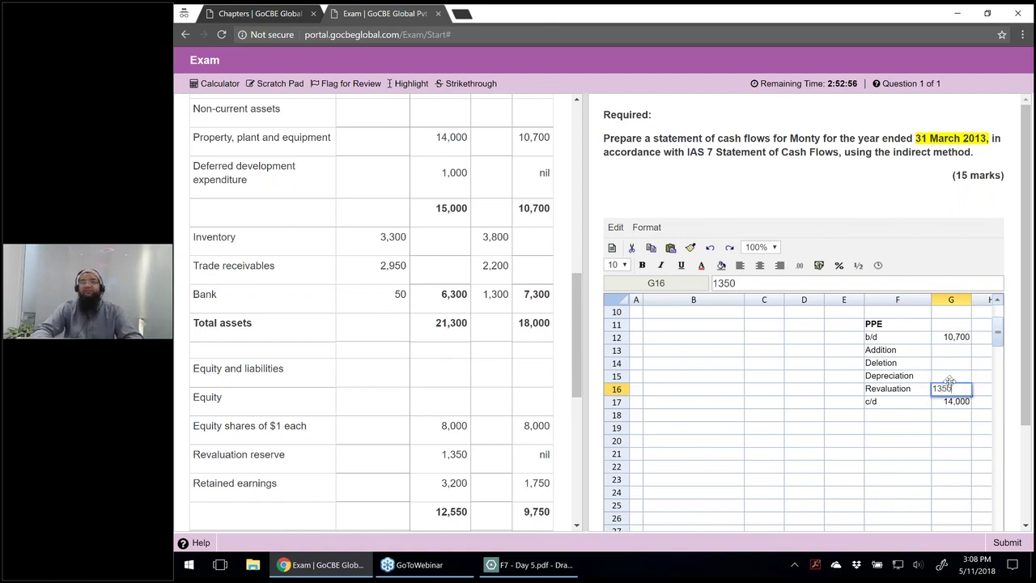
key("Return")
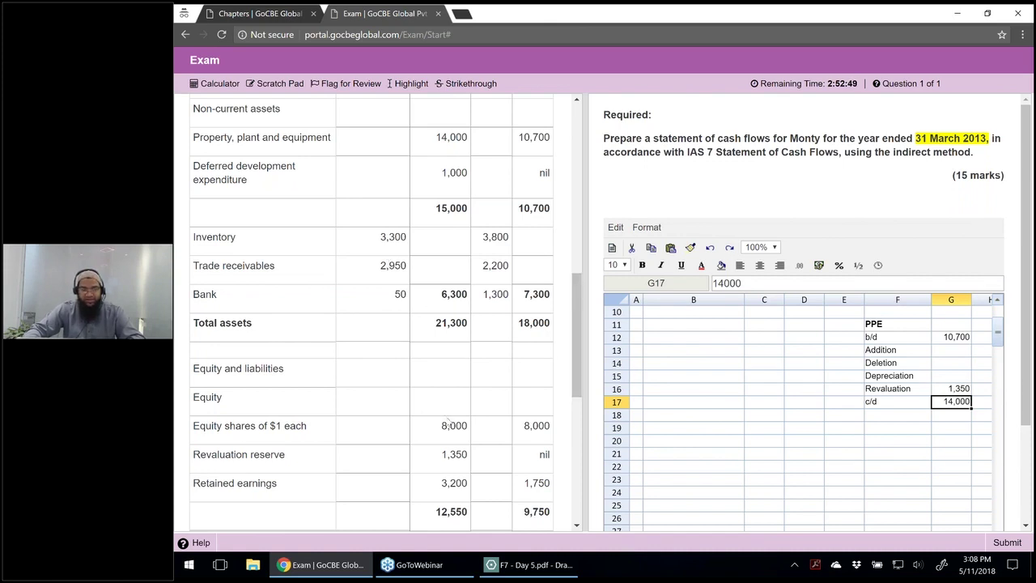
Step: Strike through the revaluation reserve figures 1,350 and nil in the question's statement of financial position
scroll(448, 418, "down", 1)
scroll(373, 324, "down", 2)
double_click(454, 389)
left_click(465, 83)
double_click(544, 389)
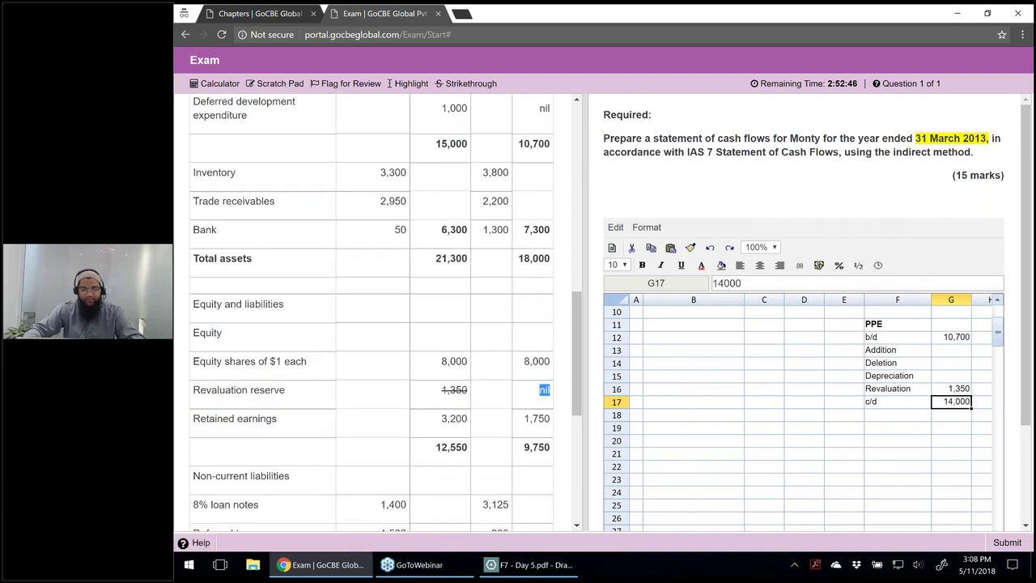
left_click(465, 83)
Step: Start a retained earnings working with a bold "Retained Earnings" heading in F20 and the label "b/d" in F21
left_click(897, 427)
left_click(897, 441)
type("Ret")
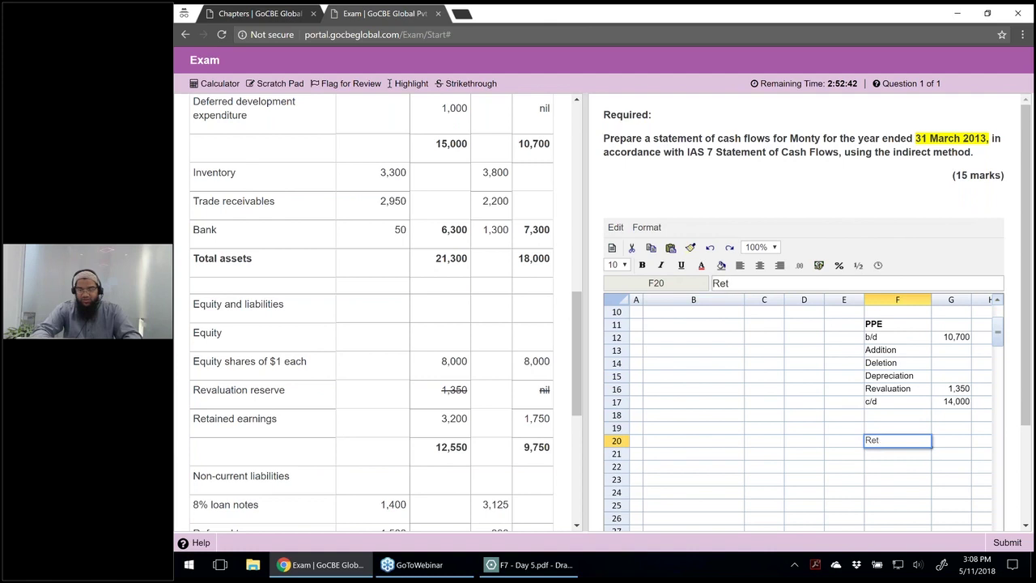
type("ained Earnings")
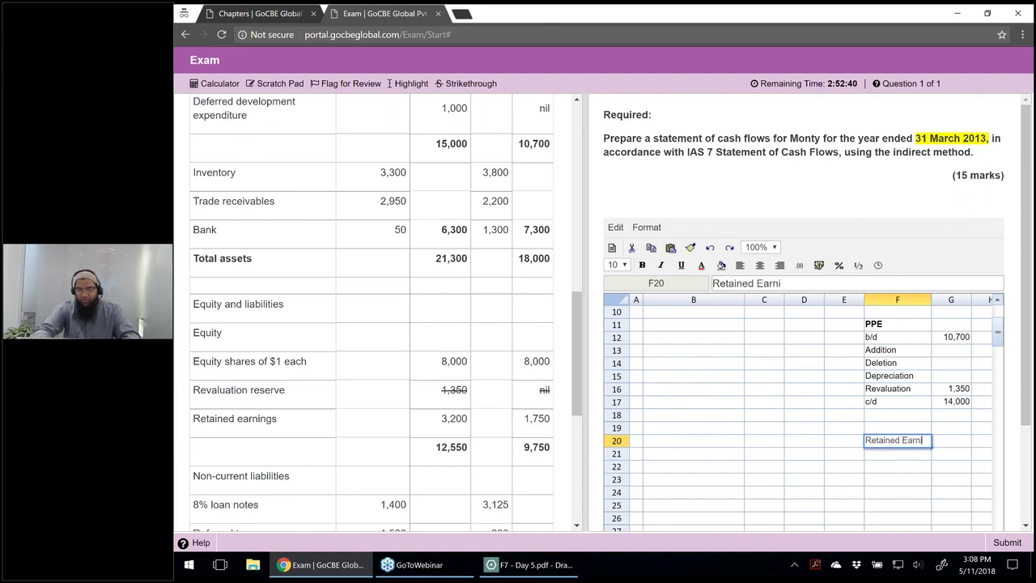
key("Return")
key("Up")
key("ctrl+b")
key("Down")
type("b/d")
key("Return")
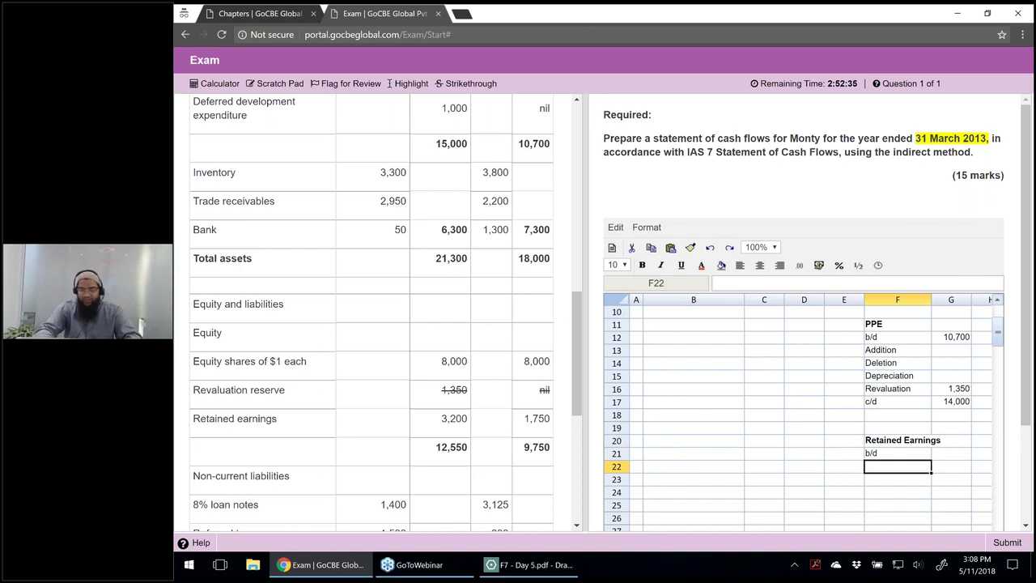
Step: Add the labels "Profit after tax", "Dividends" and "c/d" in F22:F24 of the retained earnings working
key("F2")
type("Profit ")
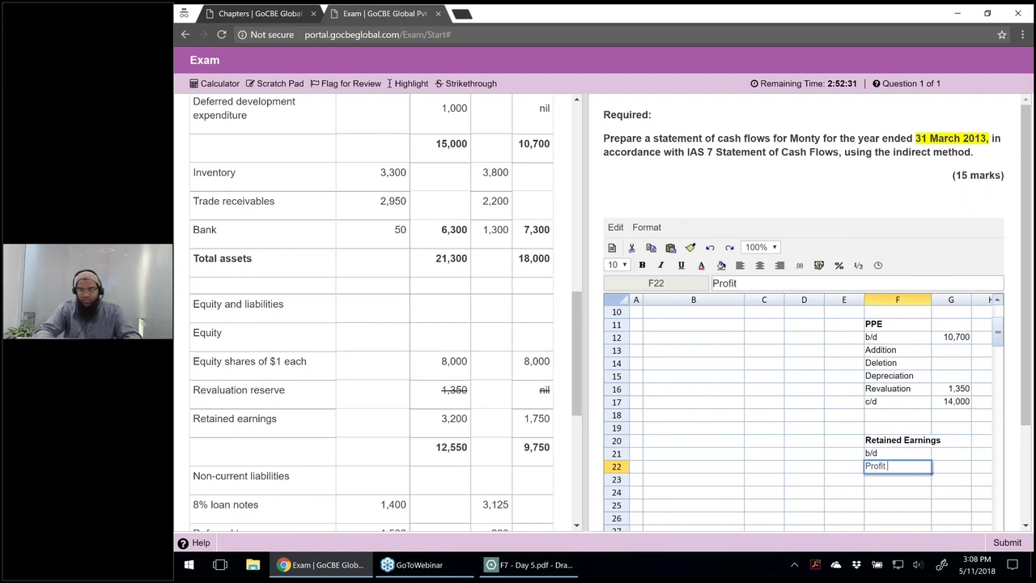
type("after tax")
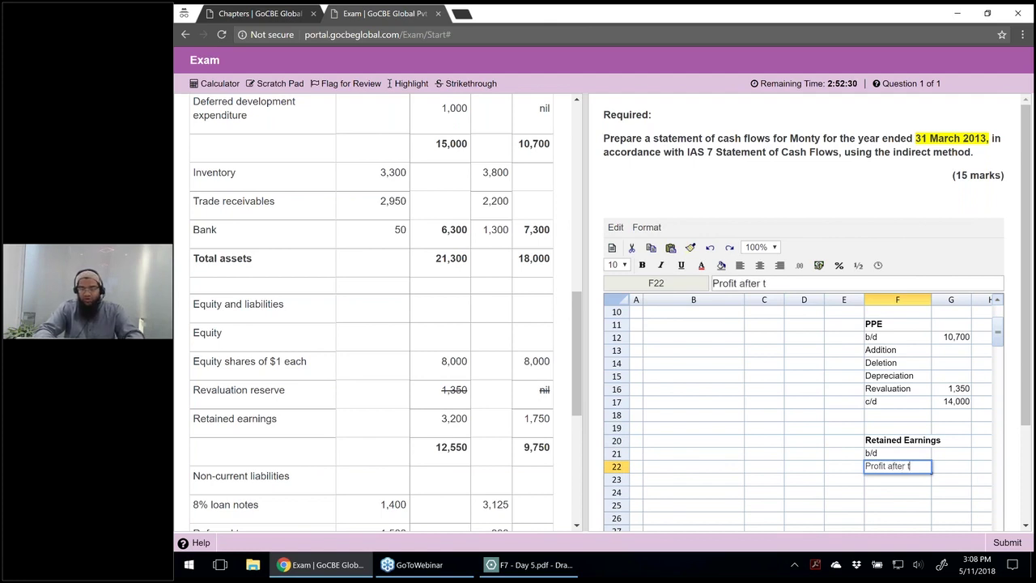
key("Return")
type("Divids")
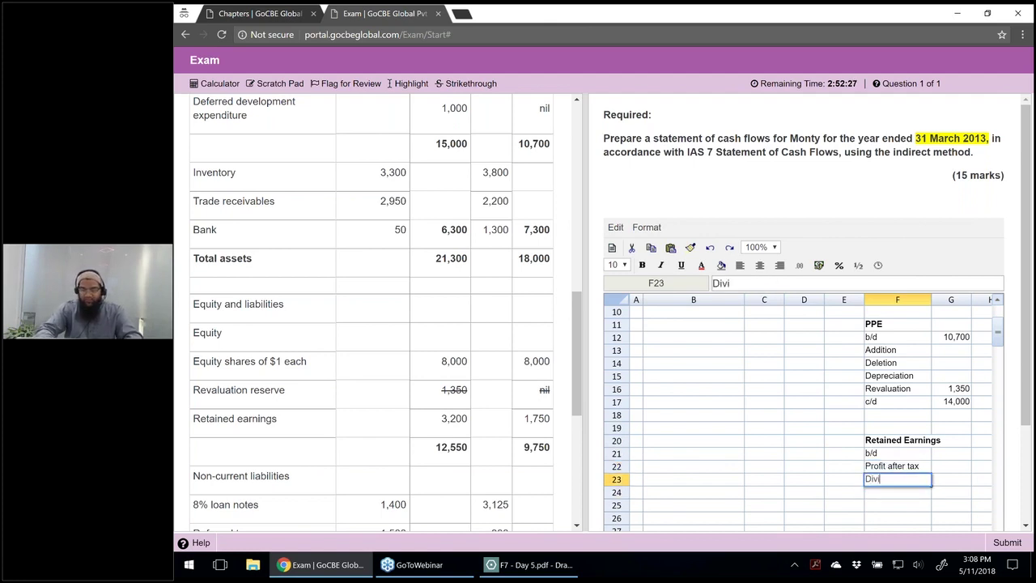
key("BackSpace")
type("ends")
key("Return")
type("c/d")
key("Return")
Step: Enter the retained earnings opening balance 1750 in G21 and the closing balance 3200 in G24
key("Up")
key("Up")
key("Up")
key("Up")
key("Right")
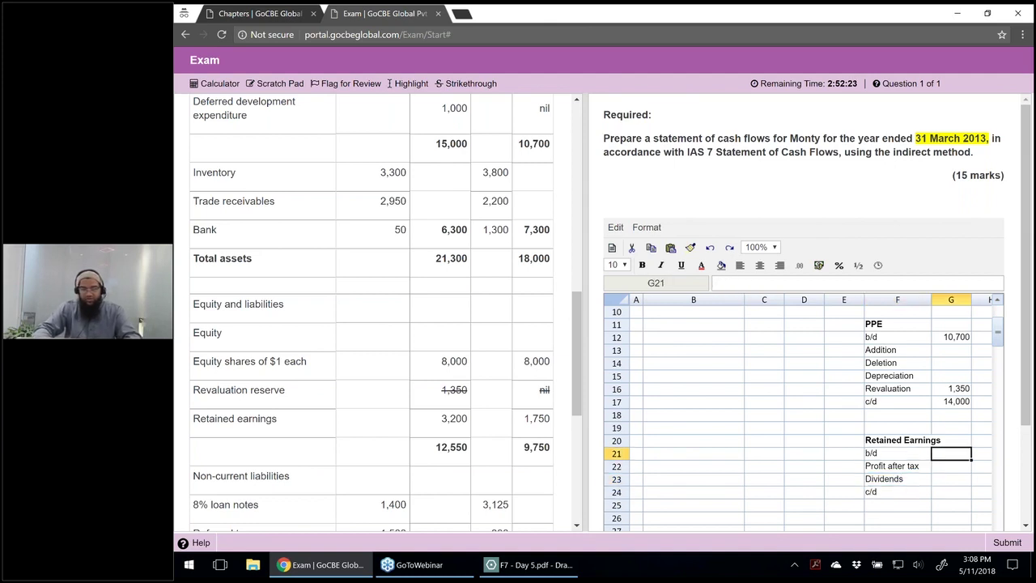
type("1750")
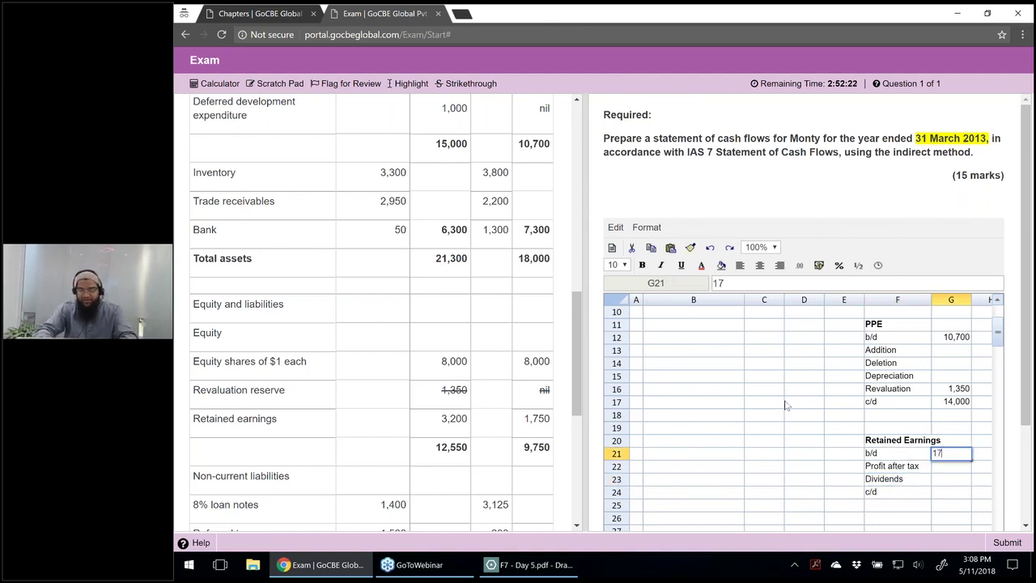
key("Return")
key("Down")
key("Down")
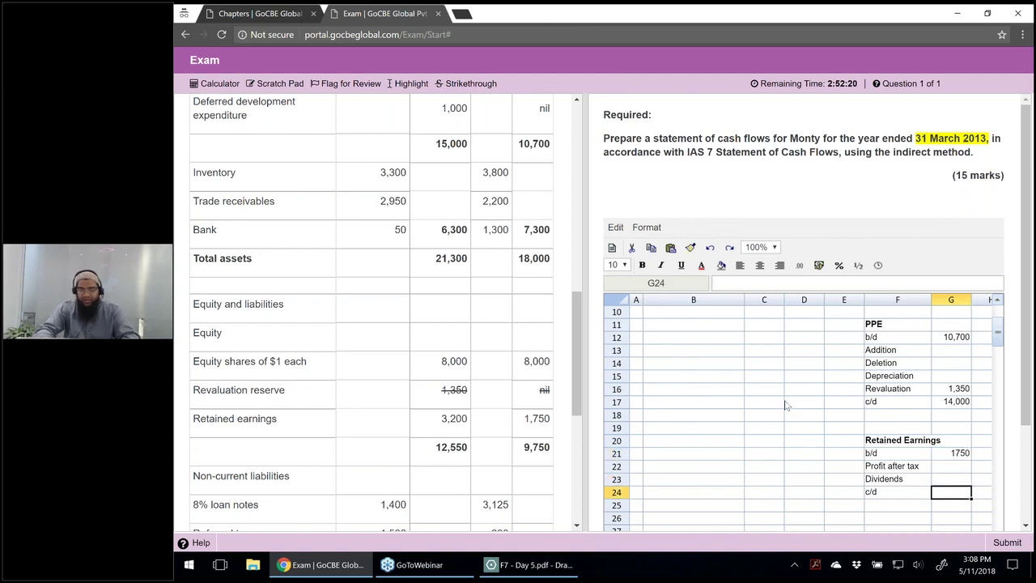
type("3200")
key("Return")
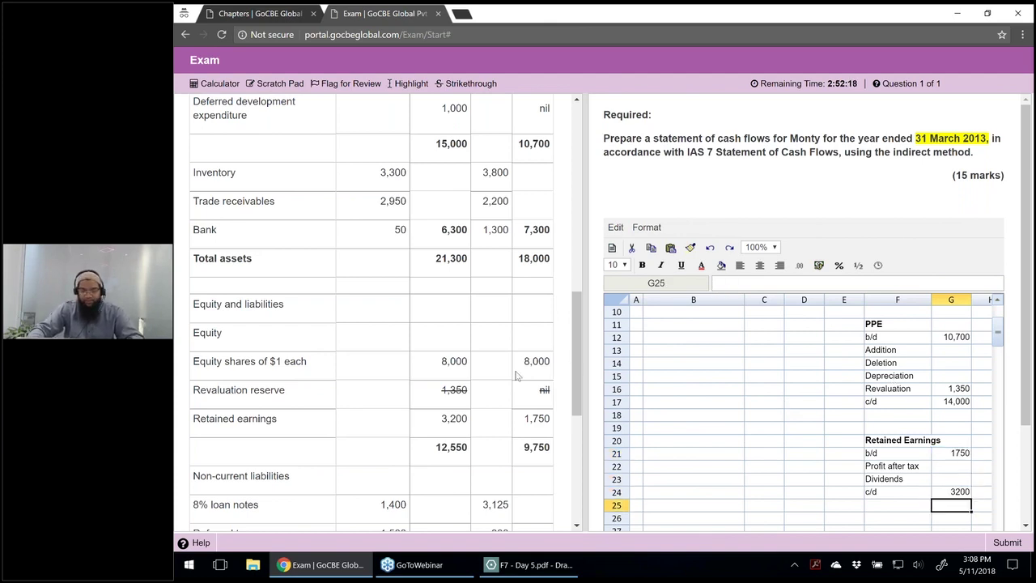
Step: Strike through the retained earnings figures 1,750 and 3,200 in the question's statement of financial position
double_click(537, 418)
left_click(468, 84)
double_click(455, 419)
left_click(468, 83)
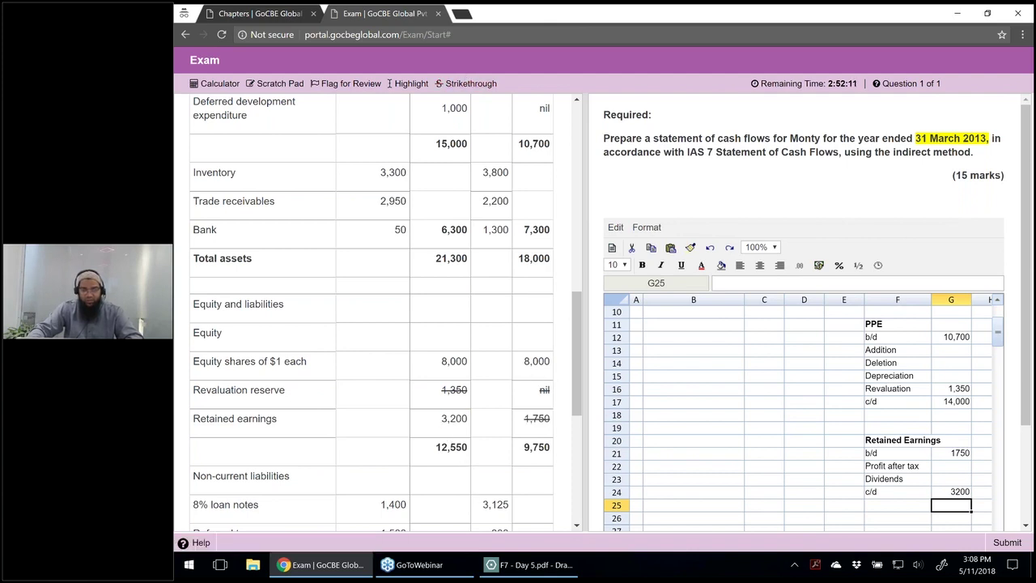
Step: Strike through both equity share figures of 8,000 and the retained earnings figure 3,200 in the statement of financial position
double_click(537, 361)
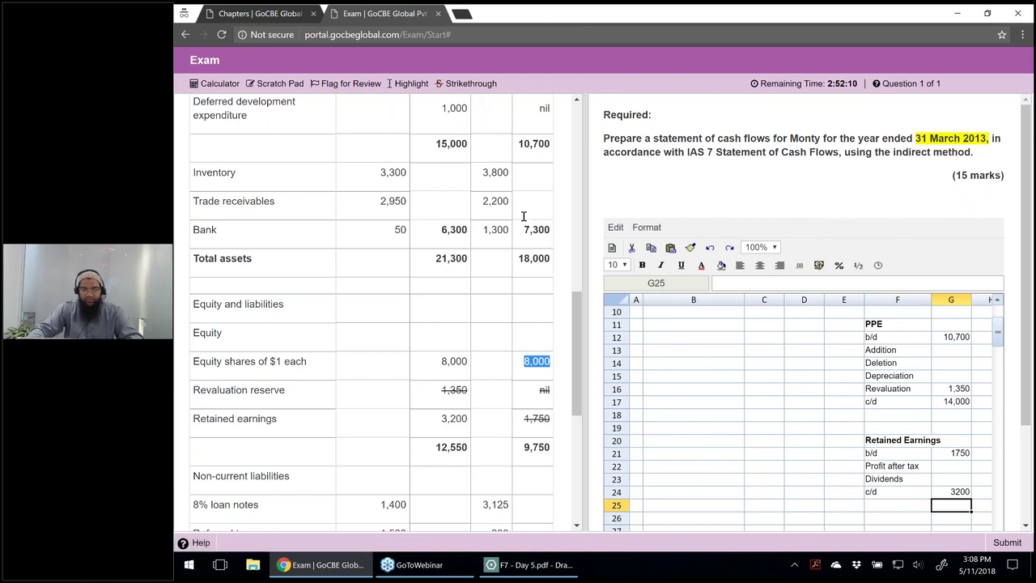
double_click(455, 361)
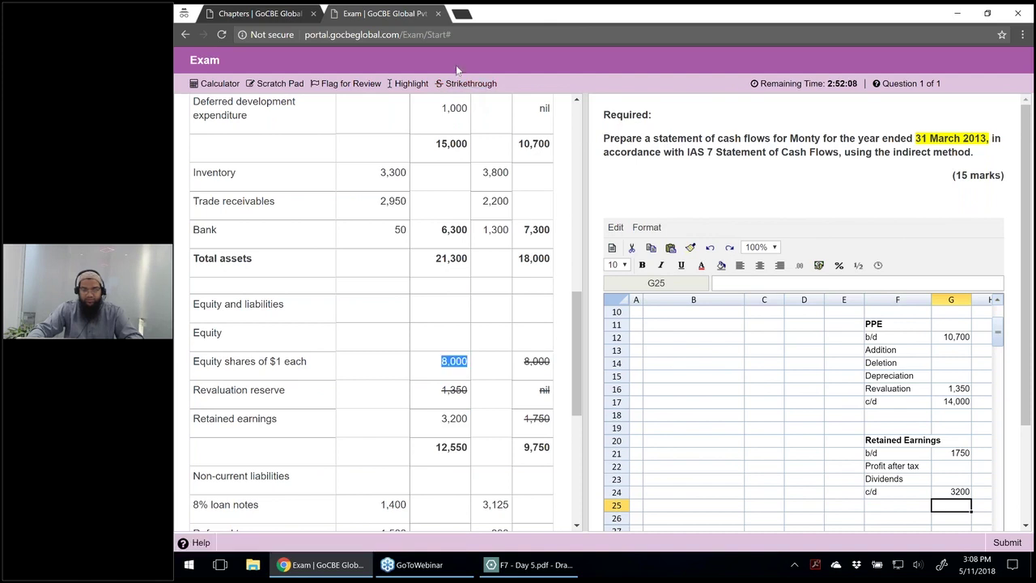
left_click(469, 83)
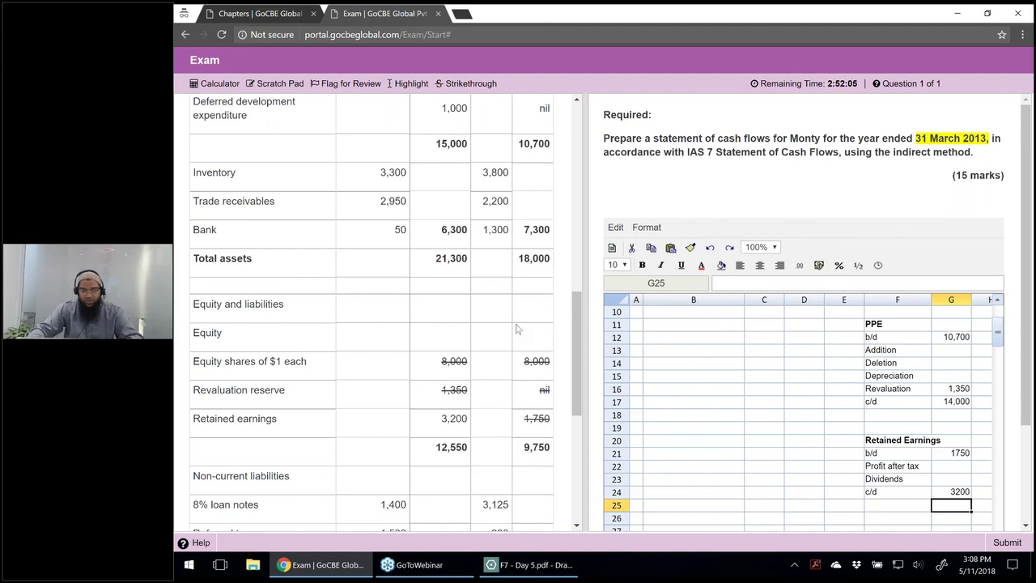
double_click(454, 419)
left_click(471, 84)
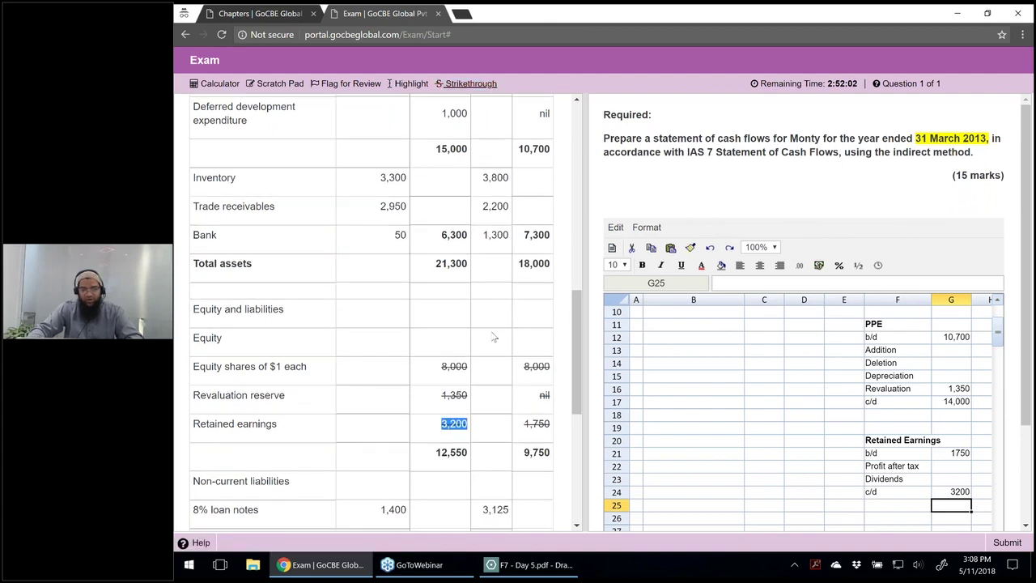
Step: Enter the profit for the year, 2000, as profit after tax in G22 of the retained earnings working
scroll(494, 337, "up", 3)
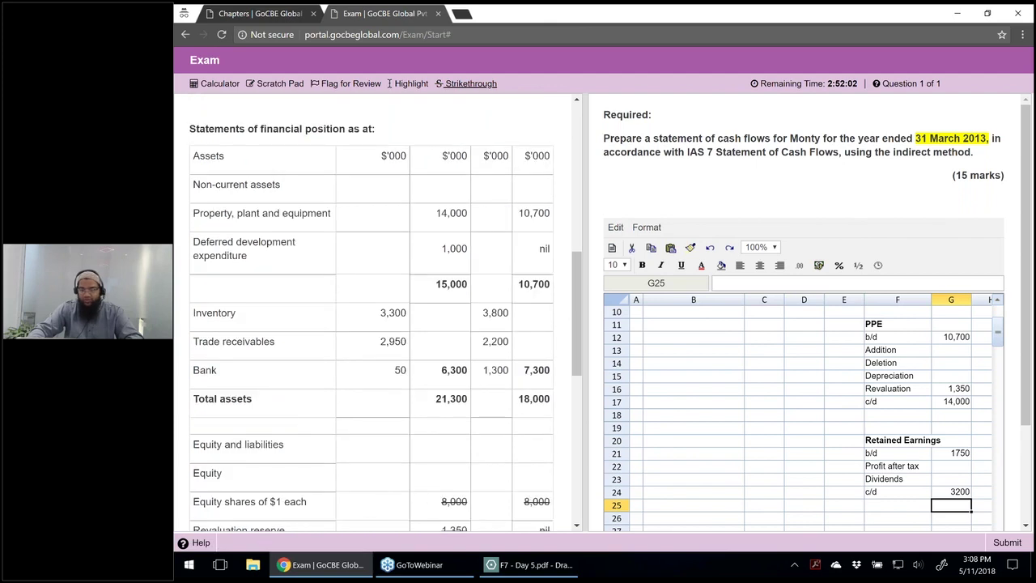
scroll(404, 257, "up", 2)
key("Up")
key("Up")
key("Up")
key("Up")
key("Down")
type("2000")
key("Return")
type("=")
key("Down")
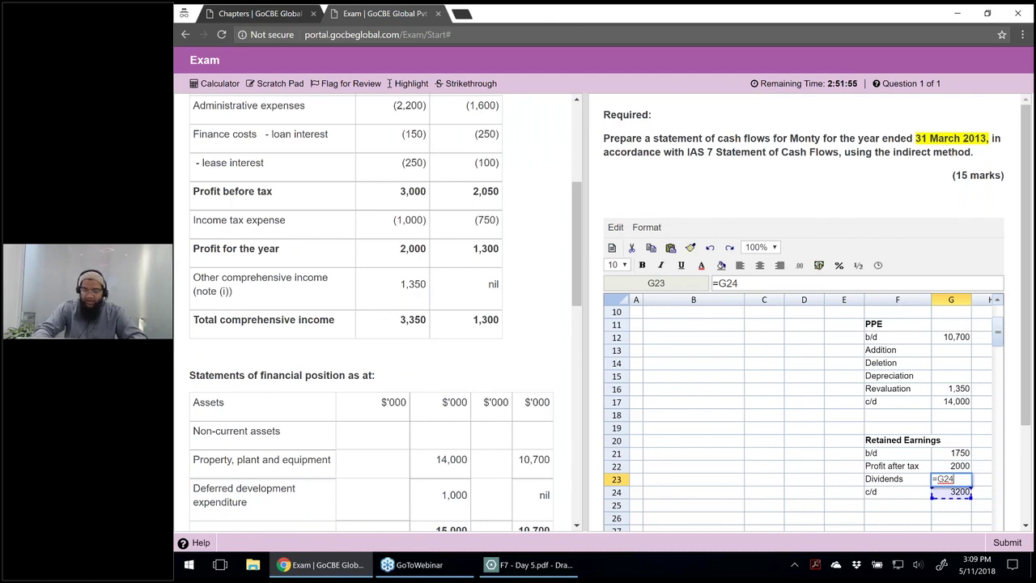
type("-sUM9")
key("Return")
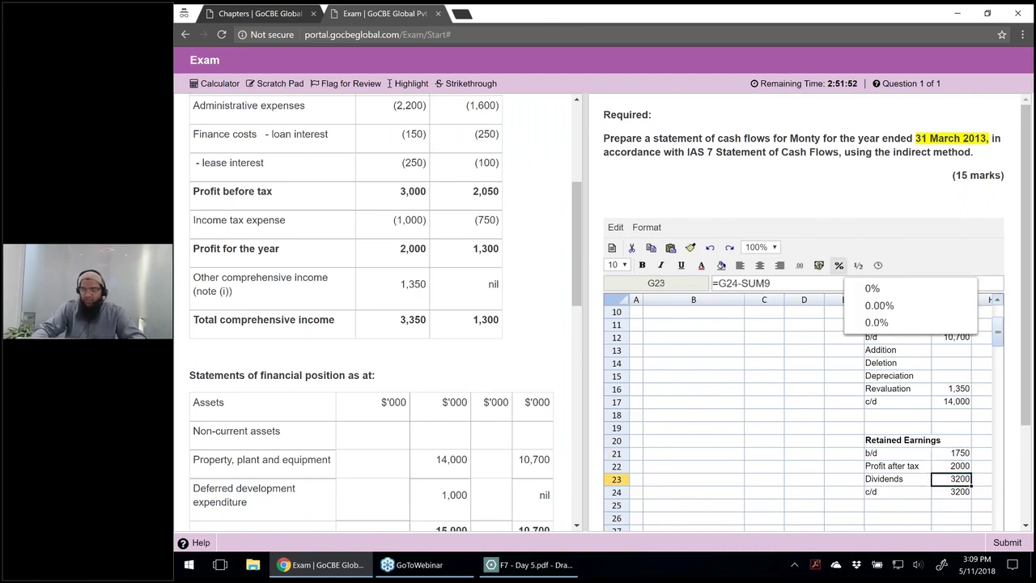
left_click(824, 285)
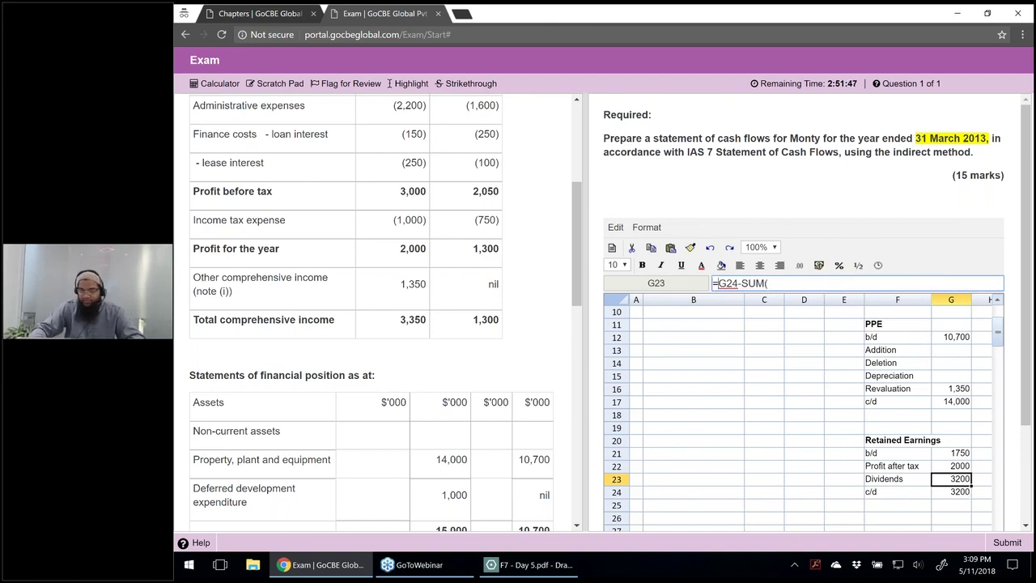
mouse_move(955, 468)
left_mouse_down()
mouse_move(953, 456)
mouse_move(953, 469)
left_mouse_up()
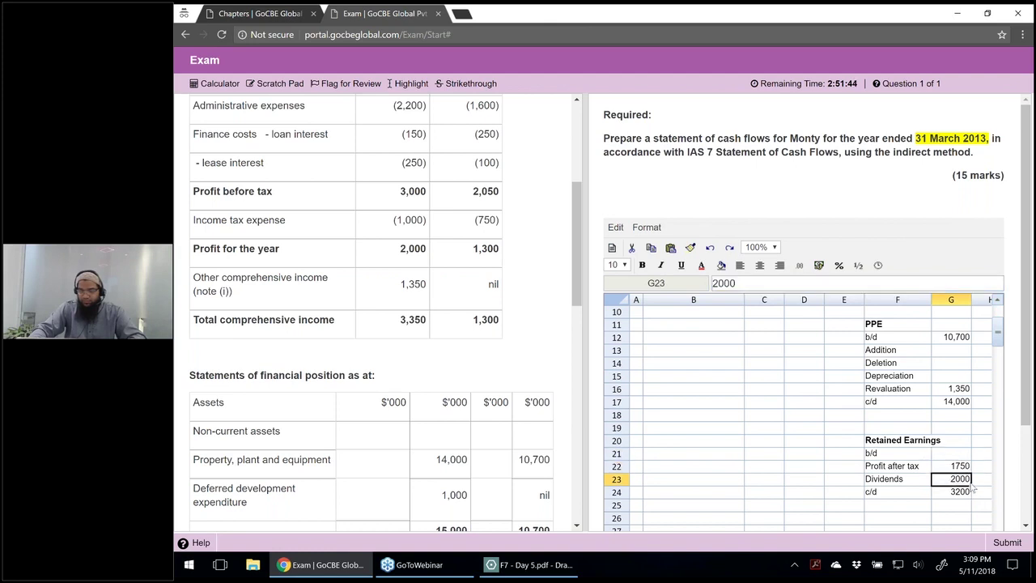
key("ctrl+z")
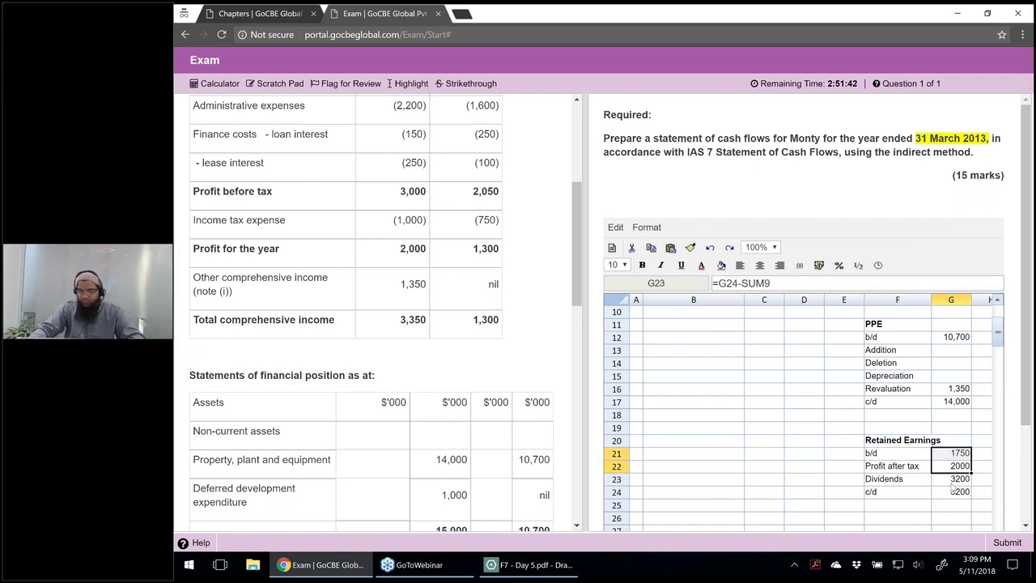
Step: Calculate dividends in G23 as =G24-SUM(G21:G22) and make the dividends label and figure bold
type("=")
left_click(953, 492)
type("-sum(")
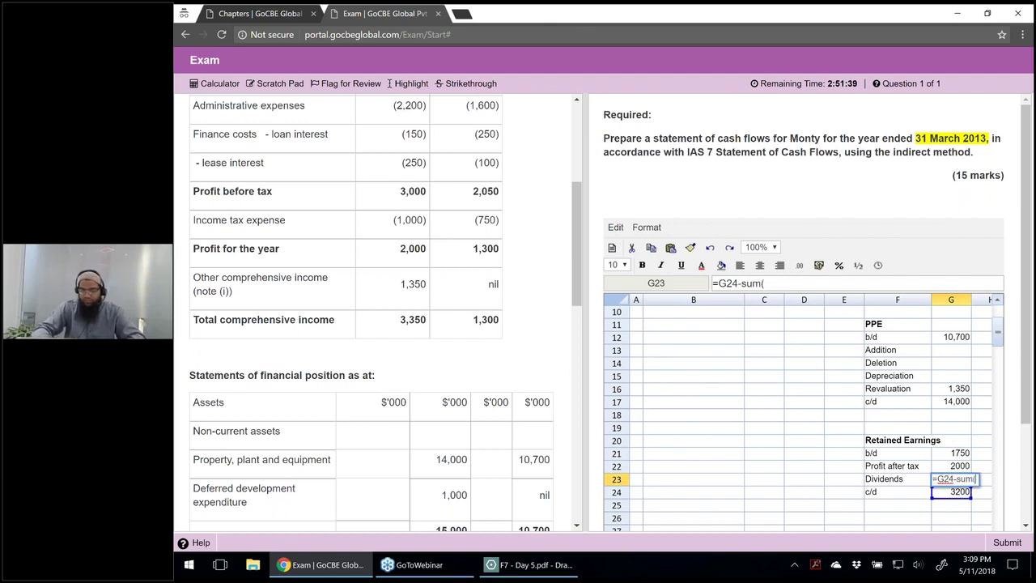
left_click_drag(953, 466, 952, 453)
type(")")
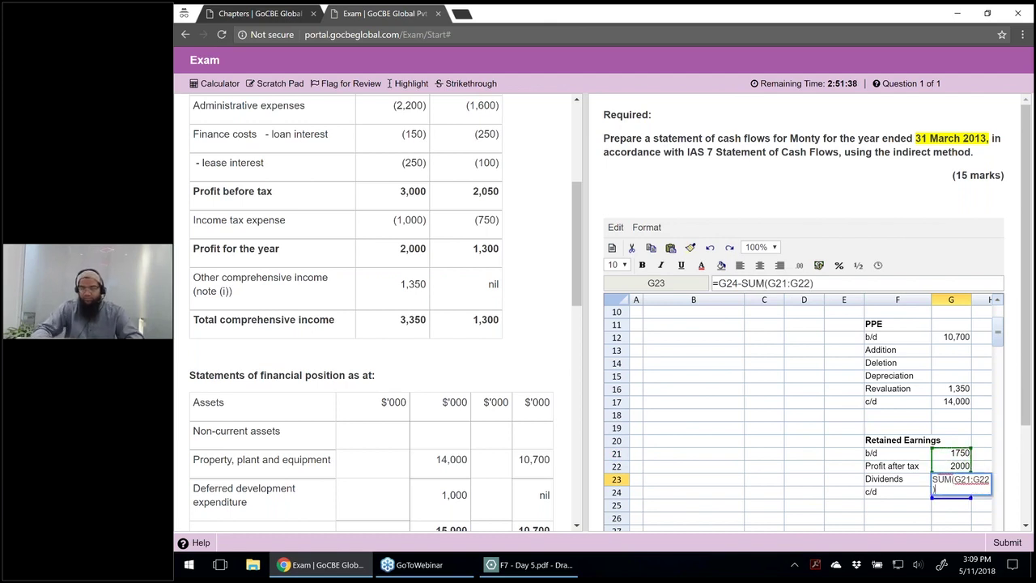
key("Return")
left_click(926, 482)
key("ctrl+b")
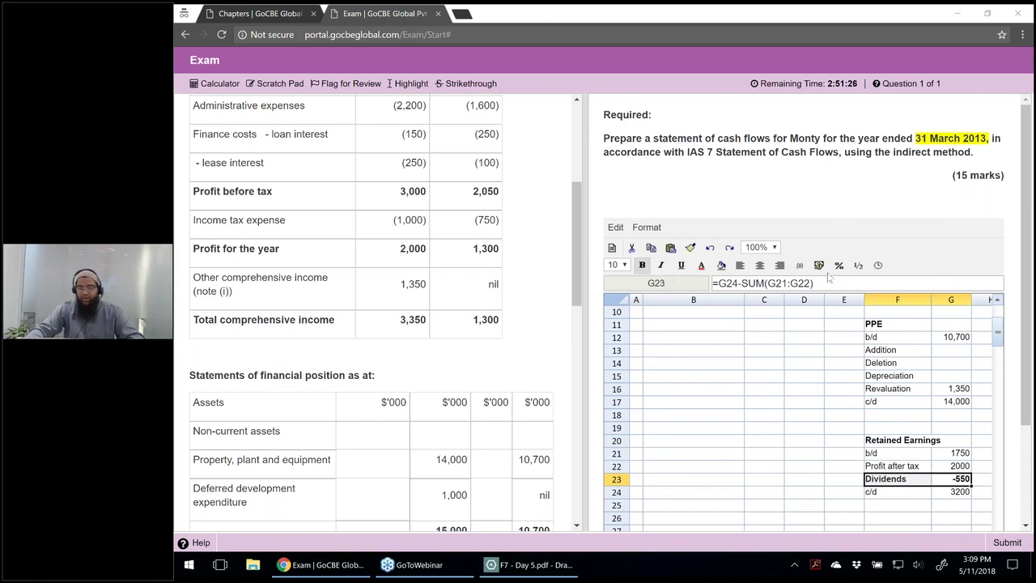
Step: Review the tax payable, PPE and retained earnings workings in columns F and G
left_click(844, 336)
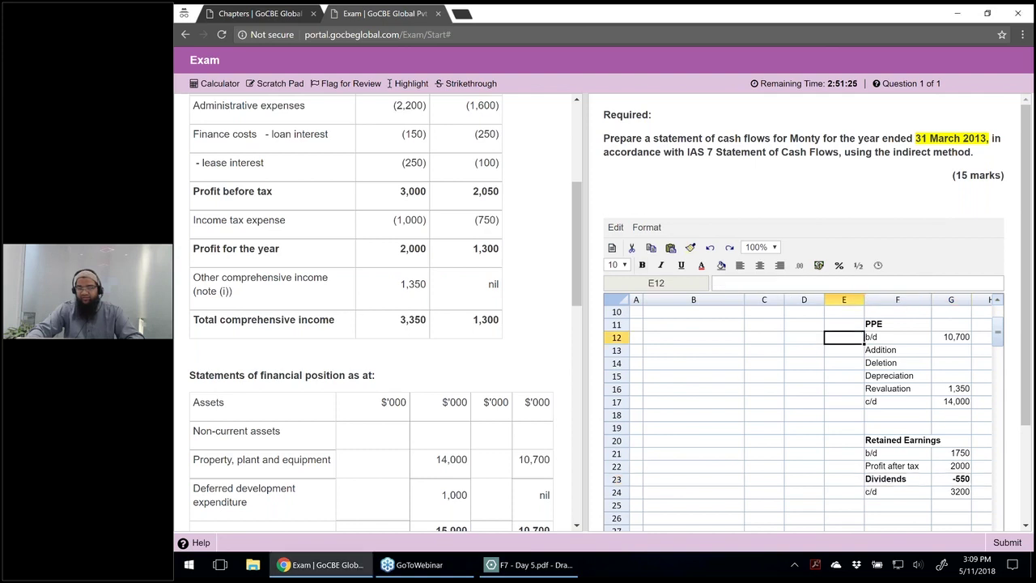
scroll(844, 337, "up", 3)
left_click_drag(886, 349, 949, 415)
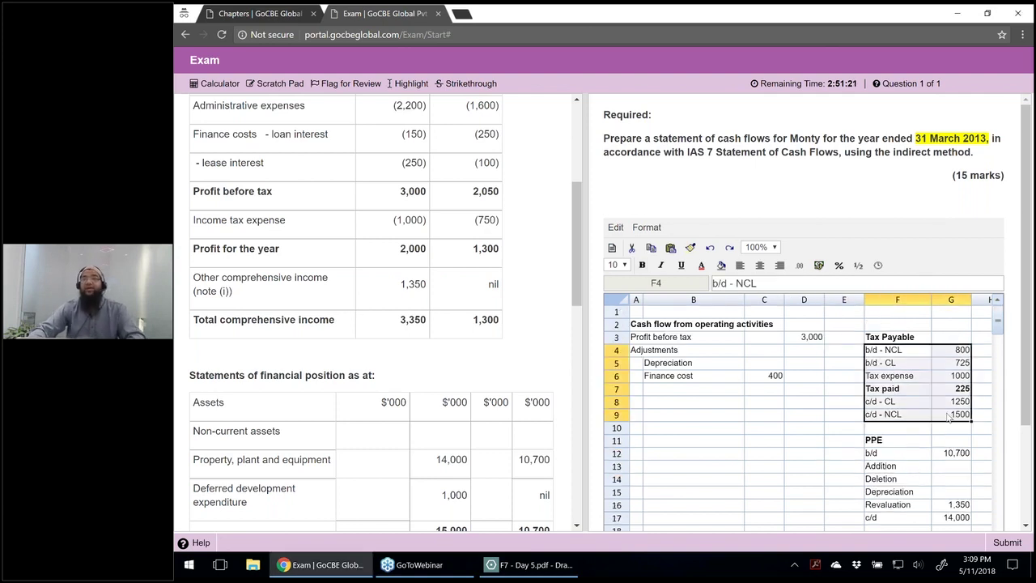
scroll(960, 411, "down", 2)
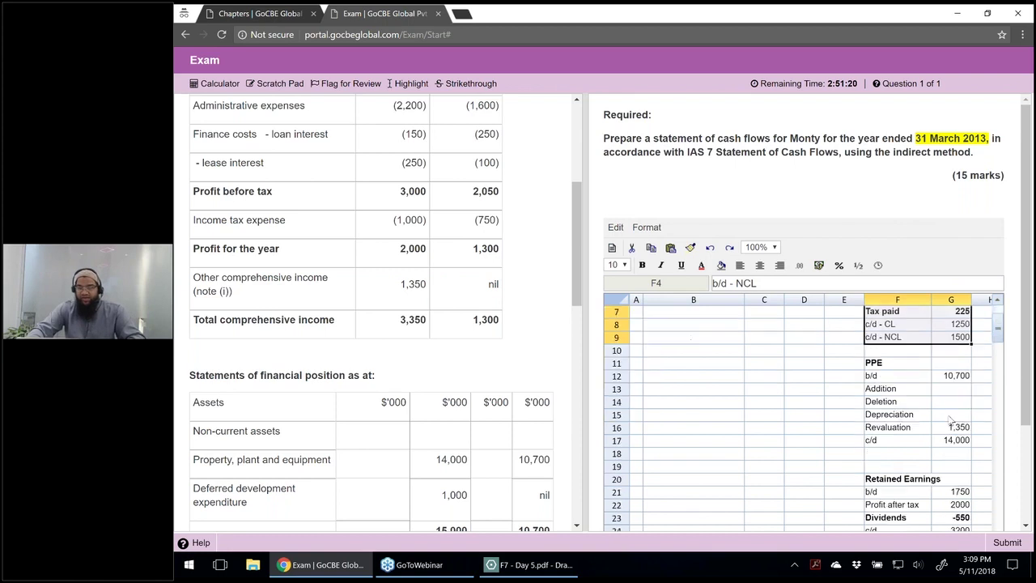
left_click_drag(879, 376, 939, 440)
scroll(931, 429, "down", 2)
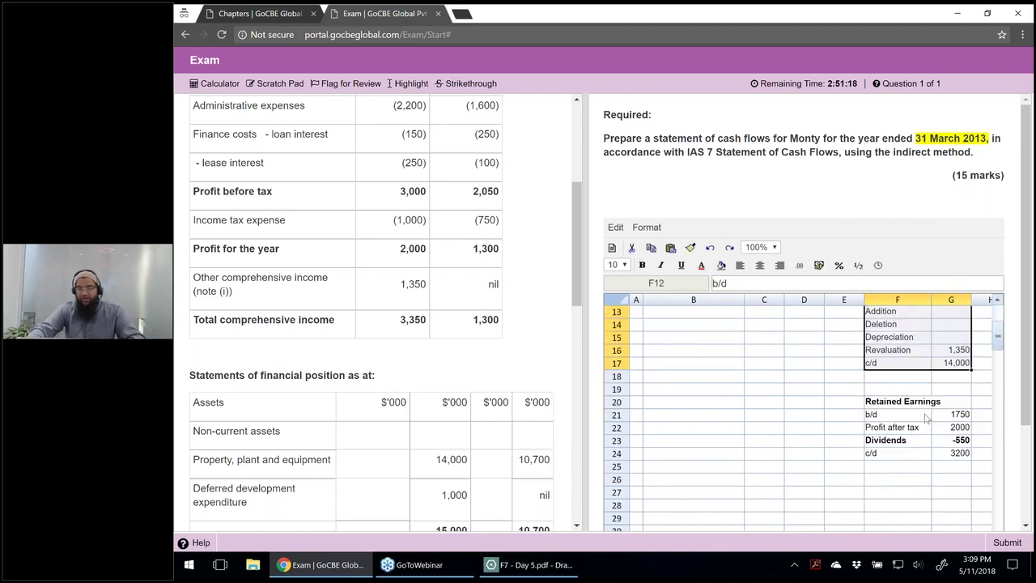
scroll(927, 417, "down", 2)
left_click_drag(878, 337, 959, 375)
left_click(959, 376)
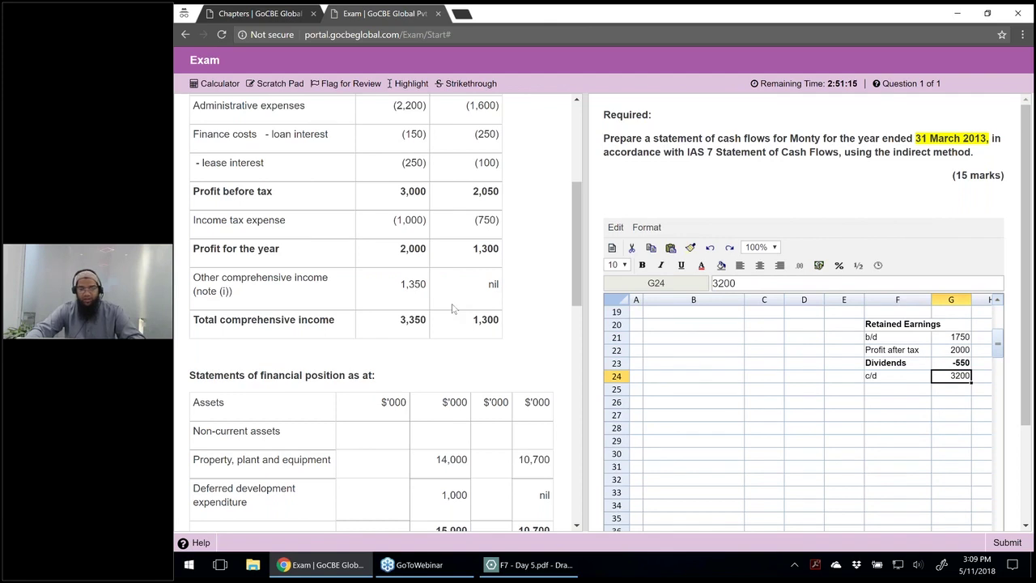
Step: Strike through the property, plant and equipment figures 10,700 and 14,000 in the statement of financial position
scroll(453, 309, "down", 3)
scroll(453, 308, "down", 2)
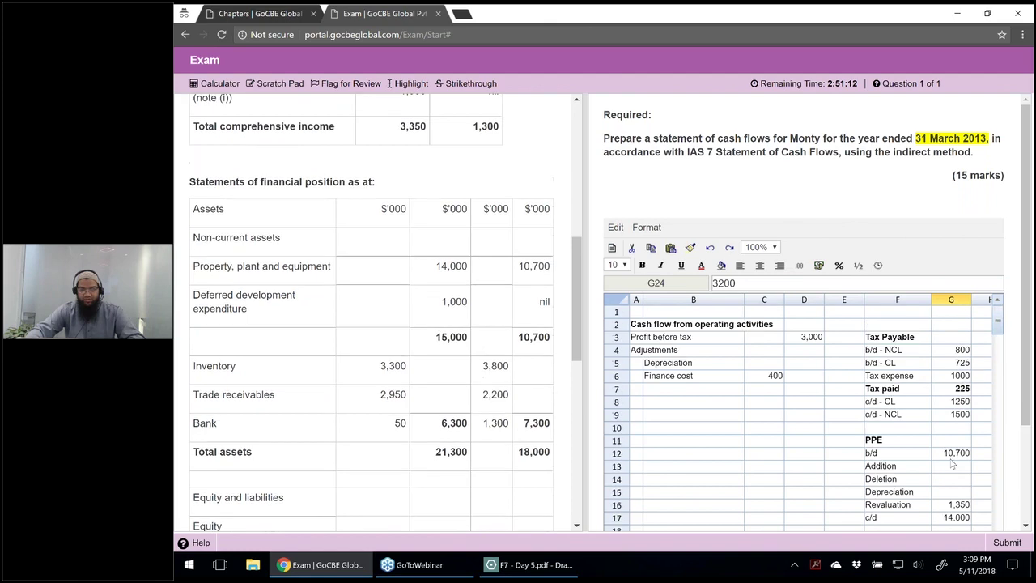
double_click(533, 266)
double_click(451, 266)
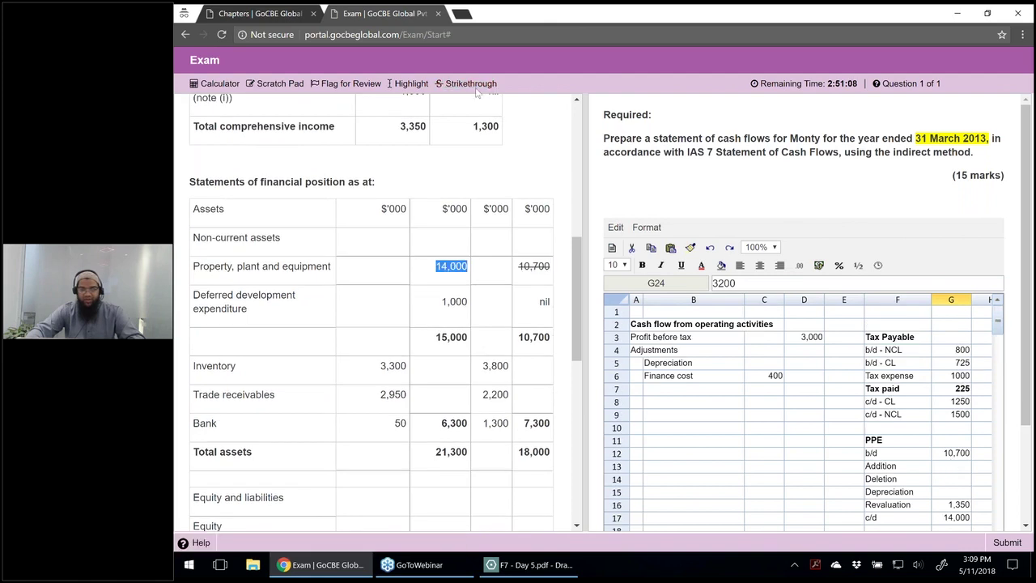
left_click(468, 83)
Step: Start a new working below retained earnings with the bold heading "Development Expenditure" in F26
left_click(897, 375)
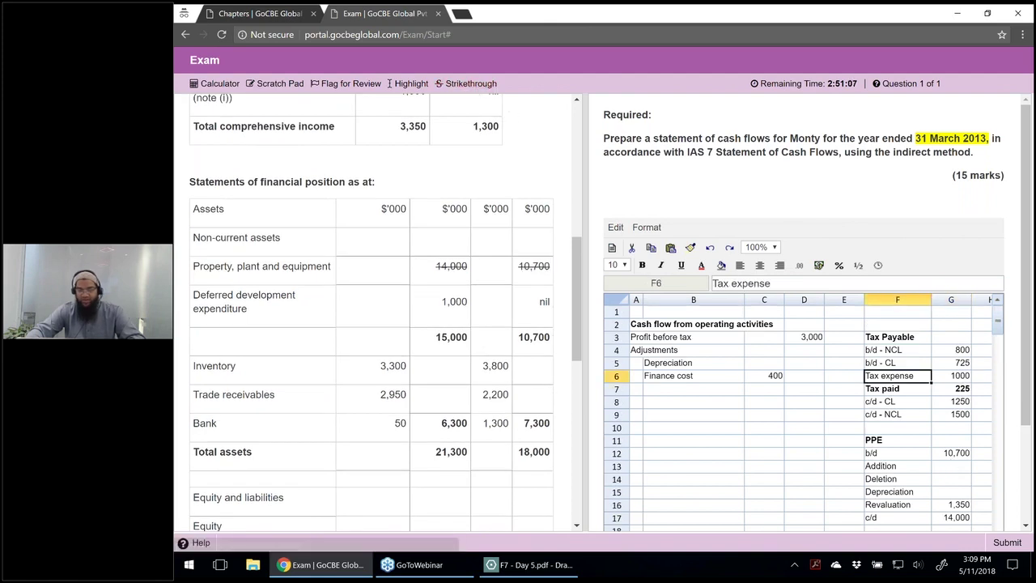
scroll(810, 404, "down", 4)
left_click(897, 480)
type("De")
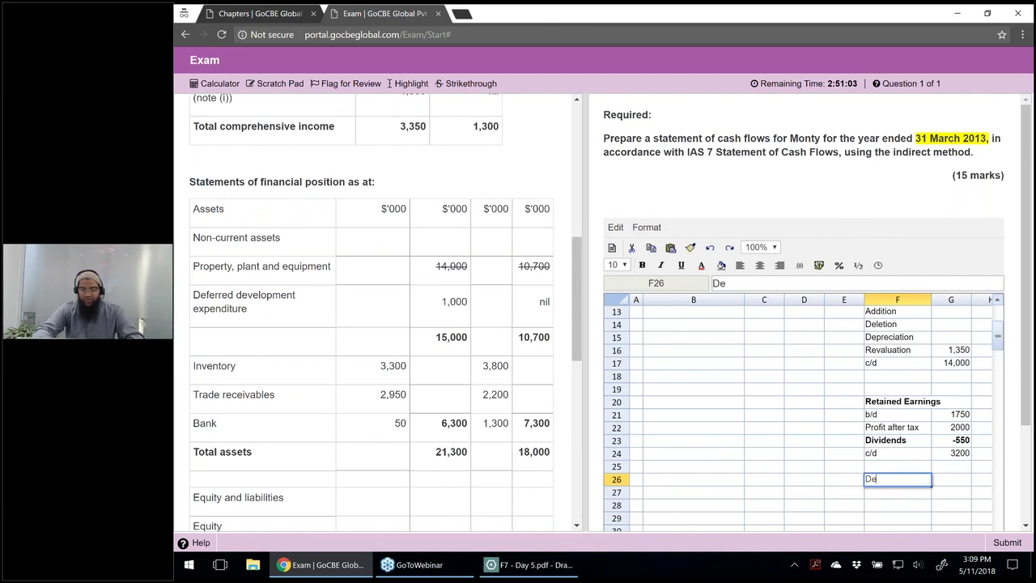
type("veleoment")
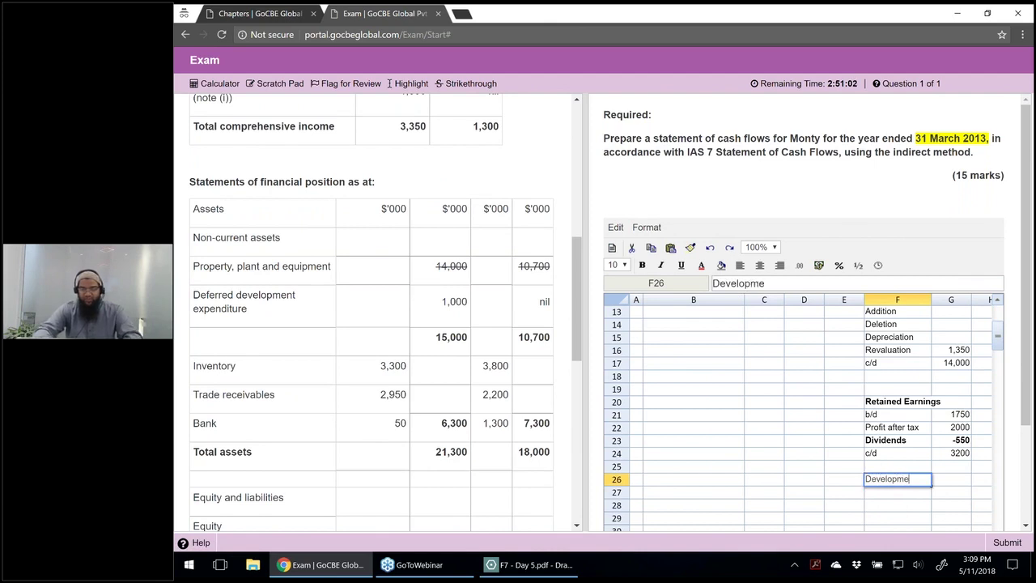
key("Return")
key("Up")
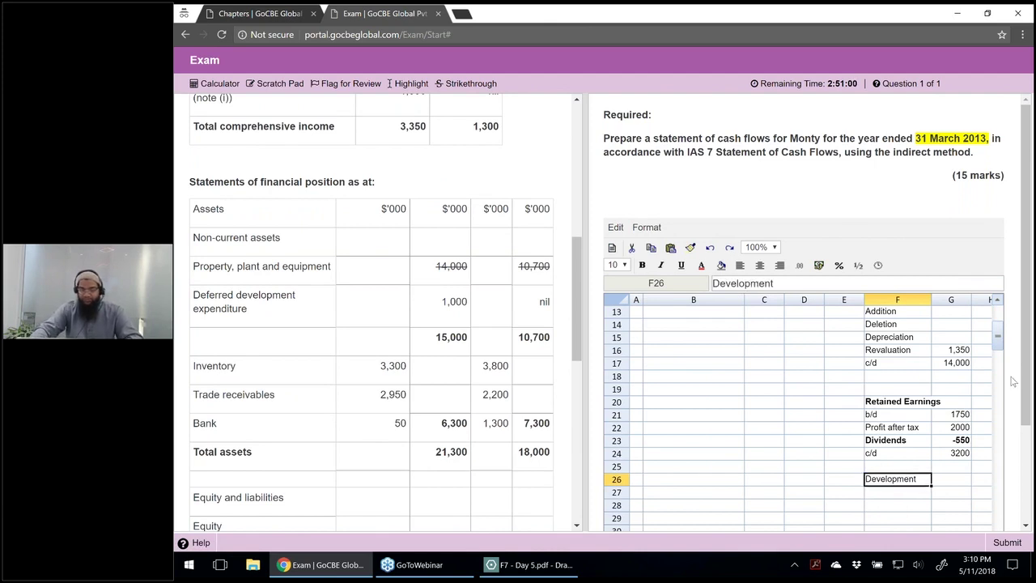
key("F2")
type("Expenditur")
type("e")
key("Return")
key("Up")
key("ctrl+b")
key("Return")
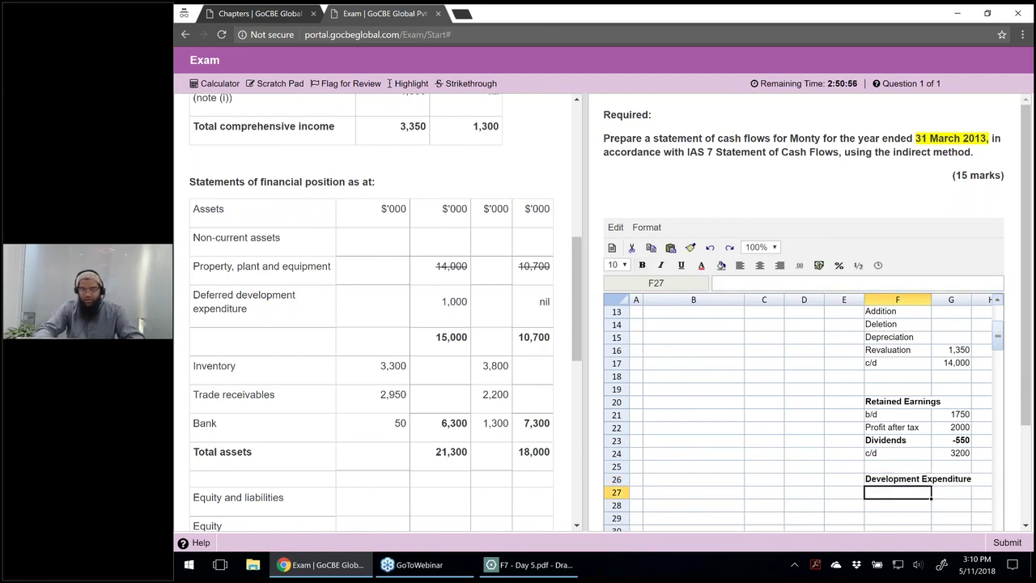
Step: Add the labels "b/d" and "Addition" in F27:F28 of the development expenditure working
type("b/d")
key("Return")
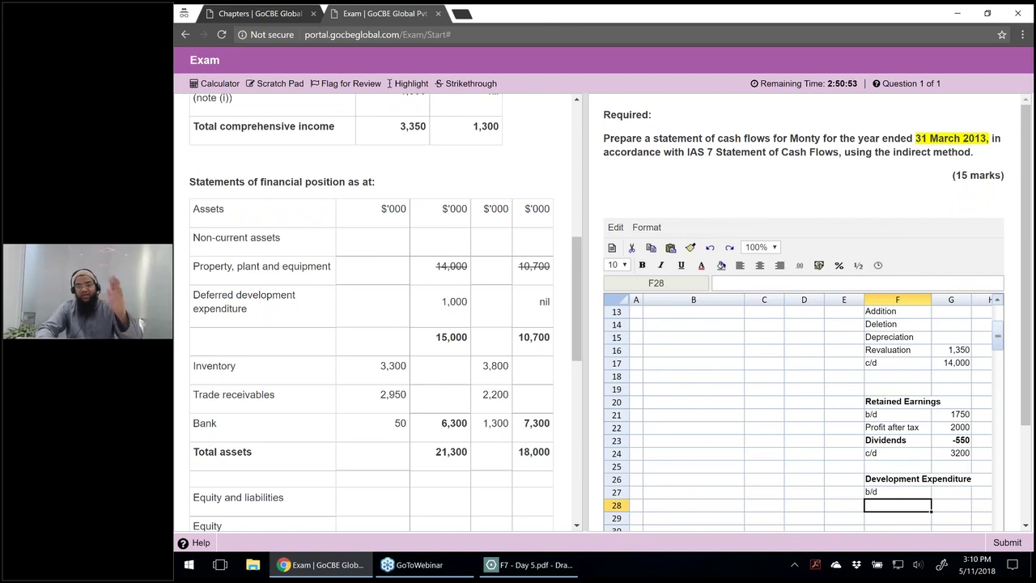
key("Down")
key("Down")
scroll(853, 431, "down", 2)
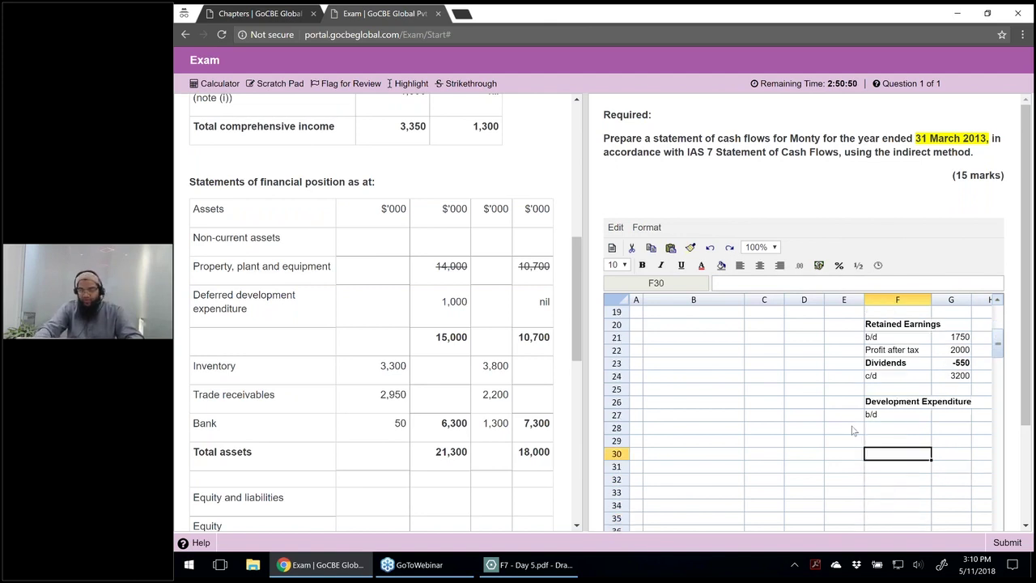
key("Up")
key("Up")
type("Additional")
key("Return")
Step: Add the labels "Deletion", "Amortisation" and "c/d" in F29:F31 of the development expenditure working
type("Deletio")
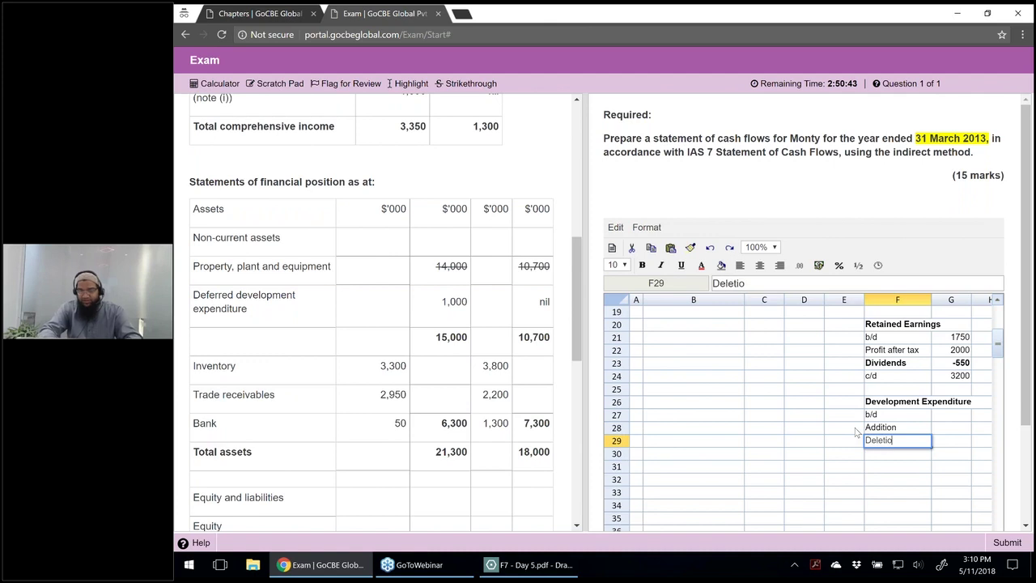
type("n")
key("Return")
type("Amortisation")
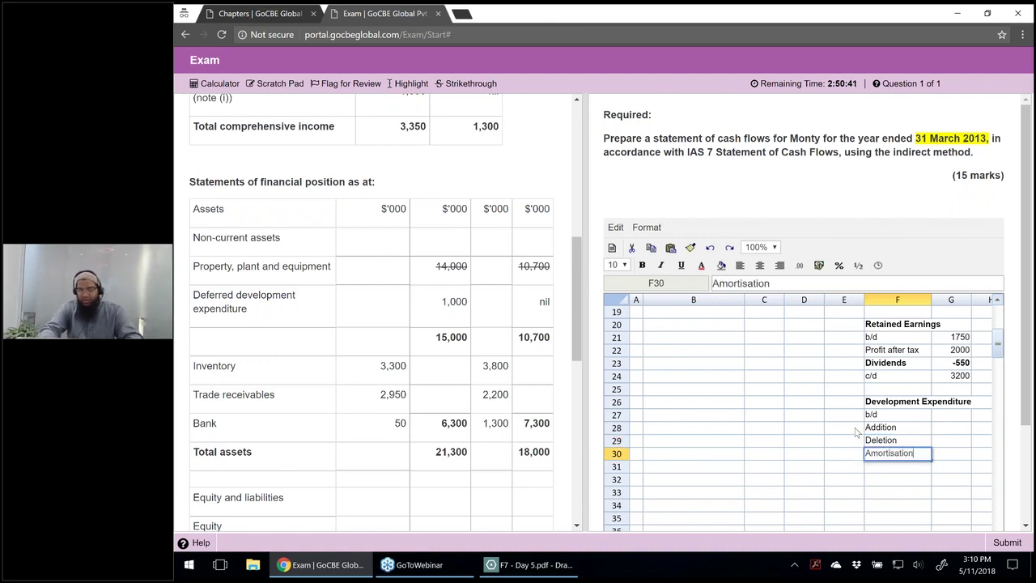
key("Return")
type("/")
key("BackSpace")
type("c/d")
key("Return")
Step: Enter the development expenditure opening balance 0 in G27 and the closing balance 1000 in G31
key("Up")
key("Up")
key("Up")
key("Up")
key("Up")
key("Right")
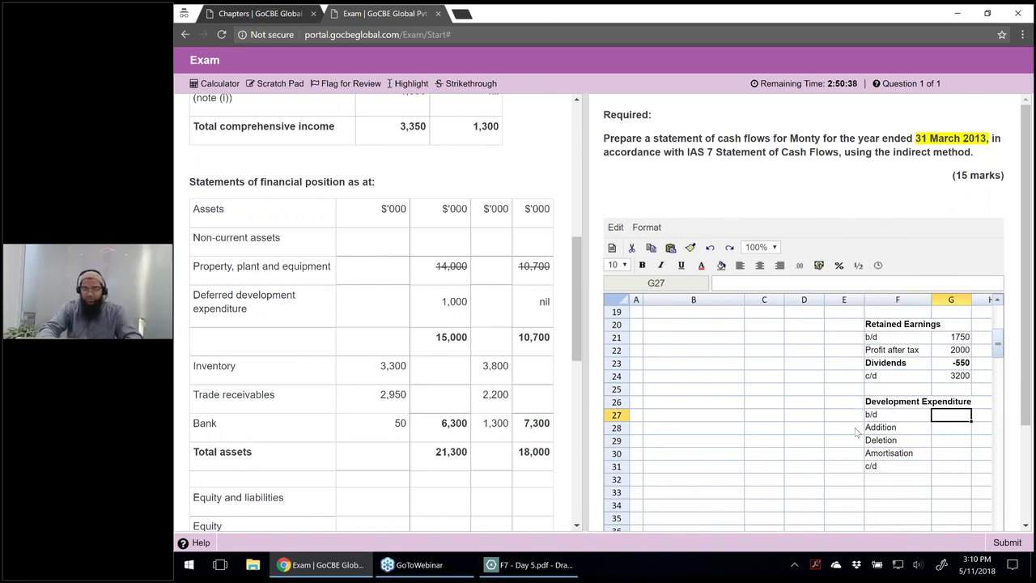
type("0")
key("Return")
key("Down")
key("Down")
key("Down")
type("1000")
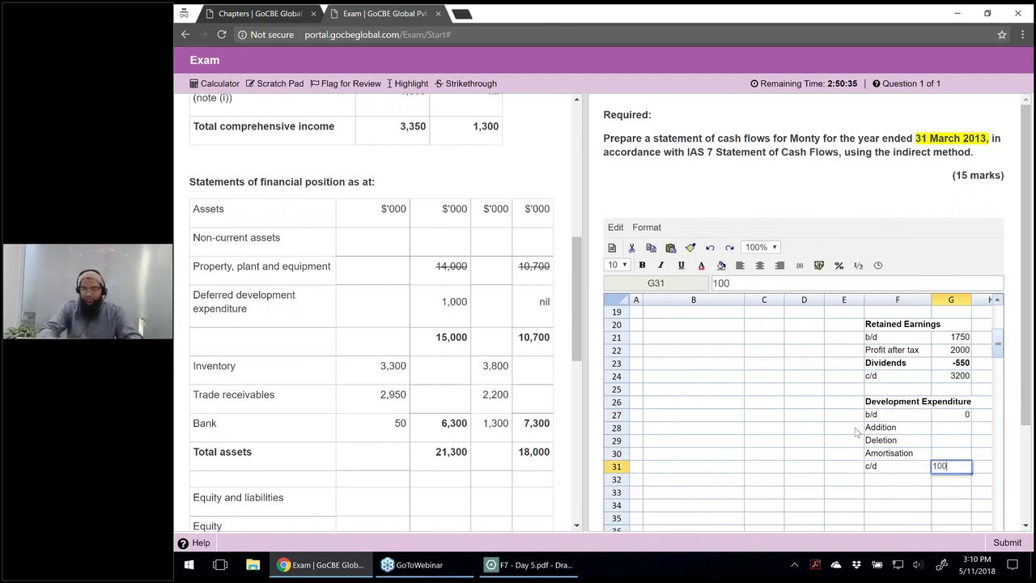
key("Return")
key("Up")
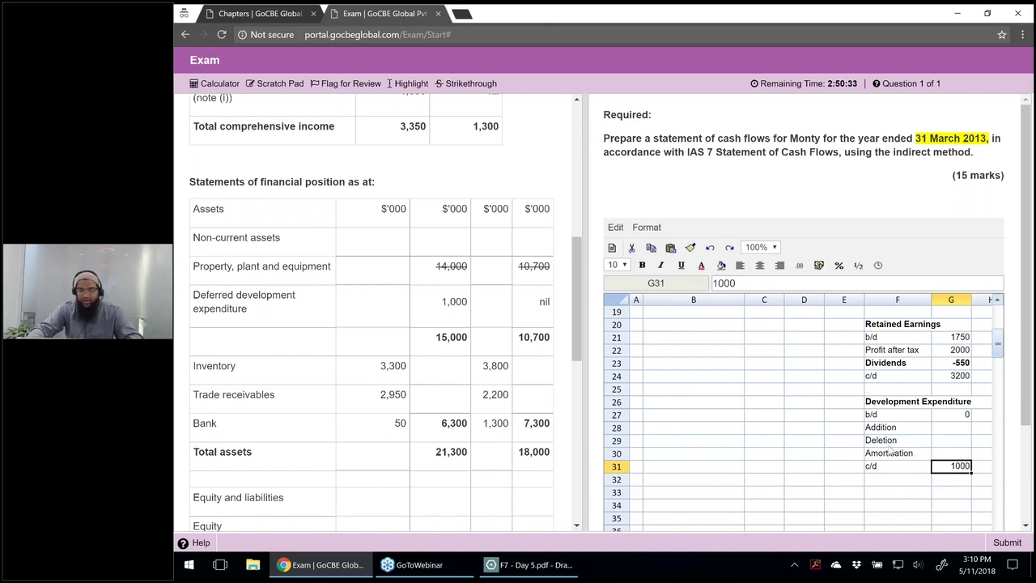
Step: Format the figures in the column G workings with thousands separators and bracketed negatives
left_click_drag(963, 339, 963, 522)
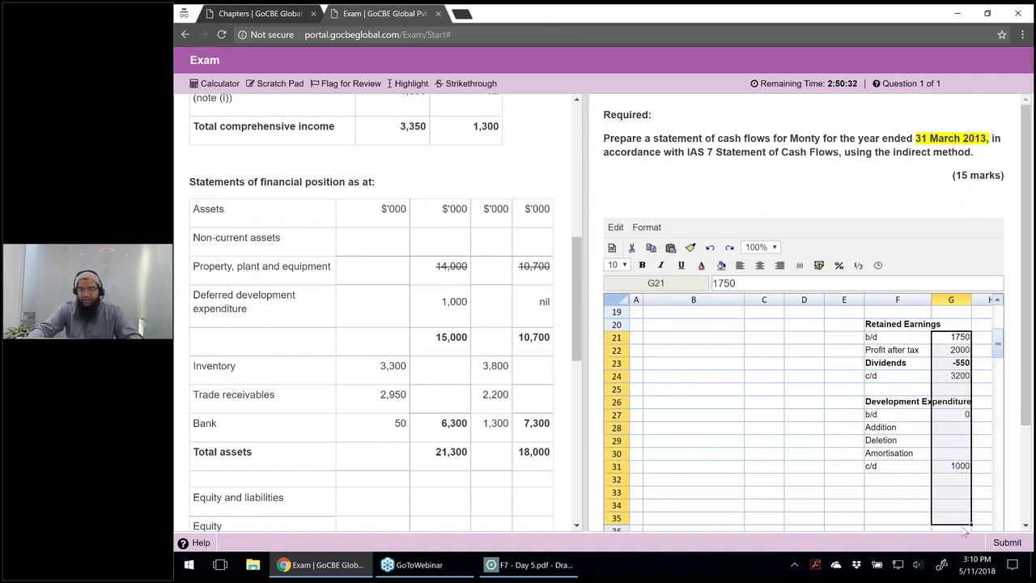
left_click(799, 265)
left_click(648, 359)
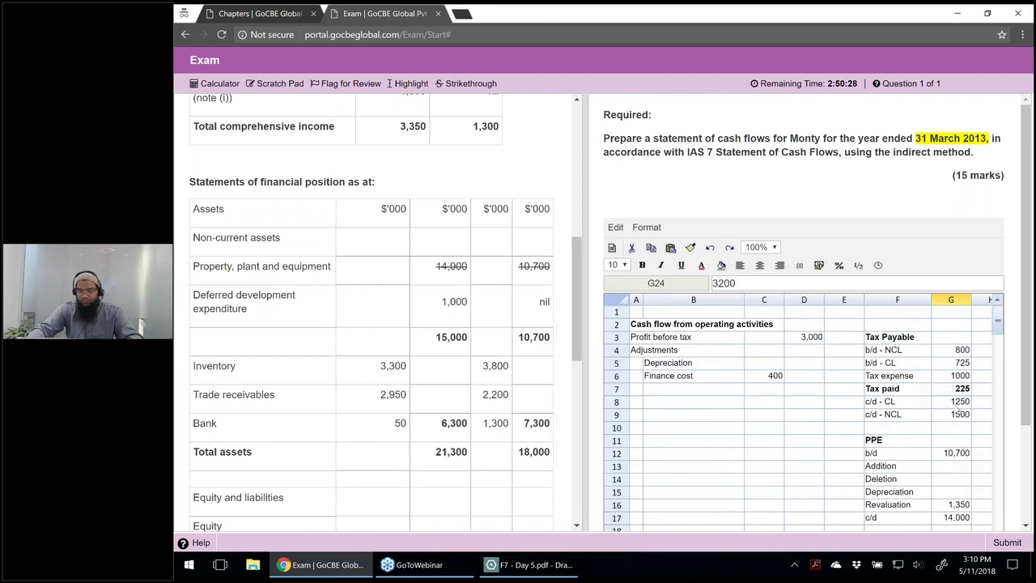
left_click_drag(960, 350, 961, 453)
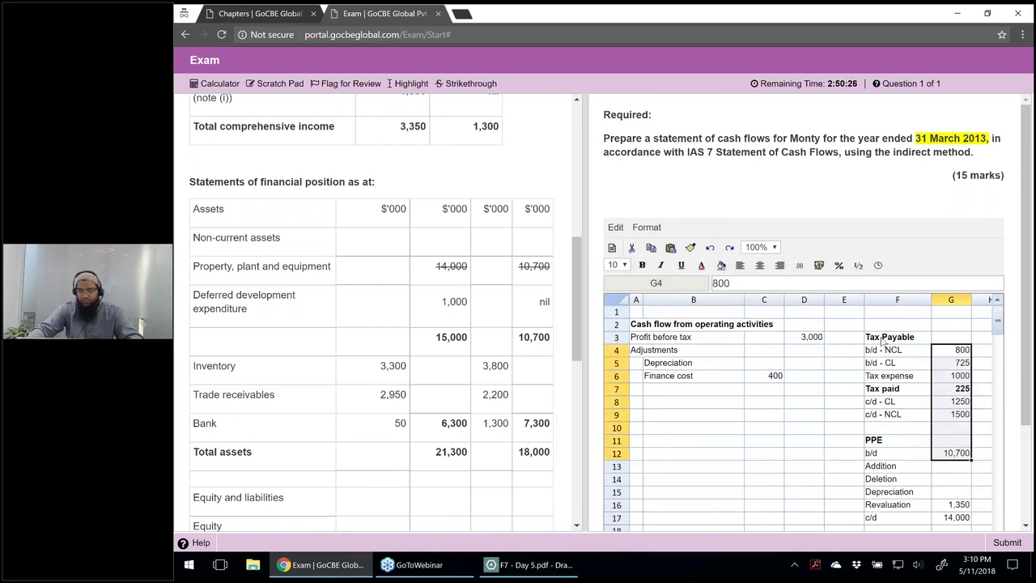
left_click(819, 266)
left_click(761, 333)
left_click(944, 433)
Step: Strike through the deferred development expenditure figures 1,000 and nil in the statements of financial position
double_click(454, 301)
left_click(467, 84)
double_click(544, 303)
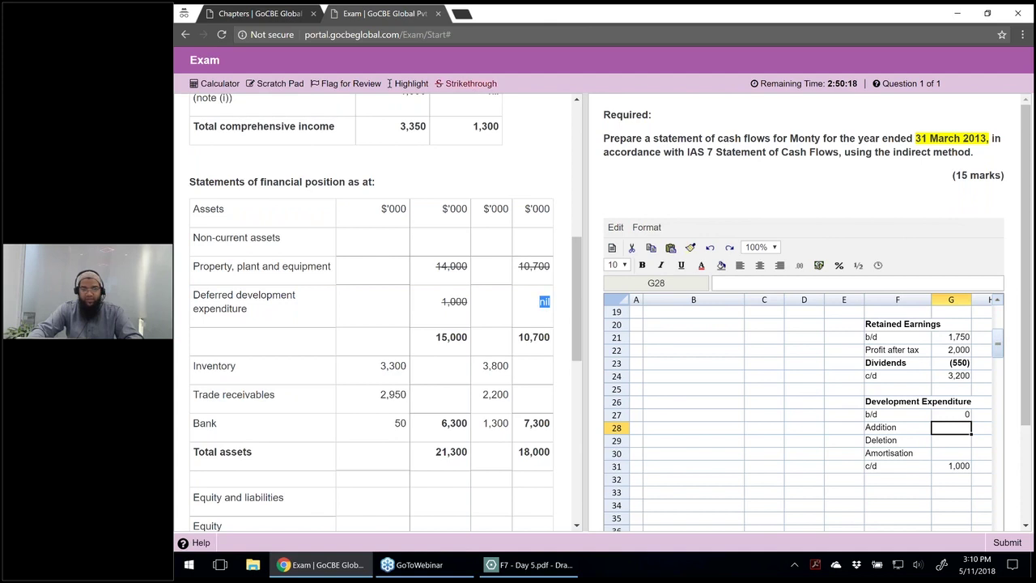
left_click(467, 83)
Step: Calculate the movement in the 8% loan notes as 3125-1400 with the calculator
scroll(370, 314, "down", 2)
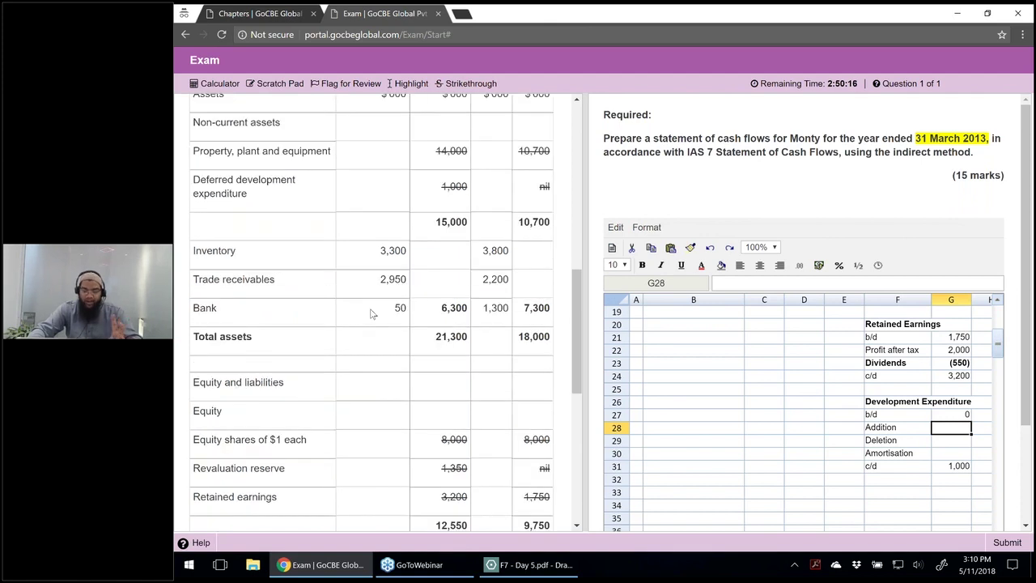
scroll(371, 313, "down", 1)
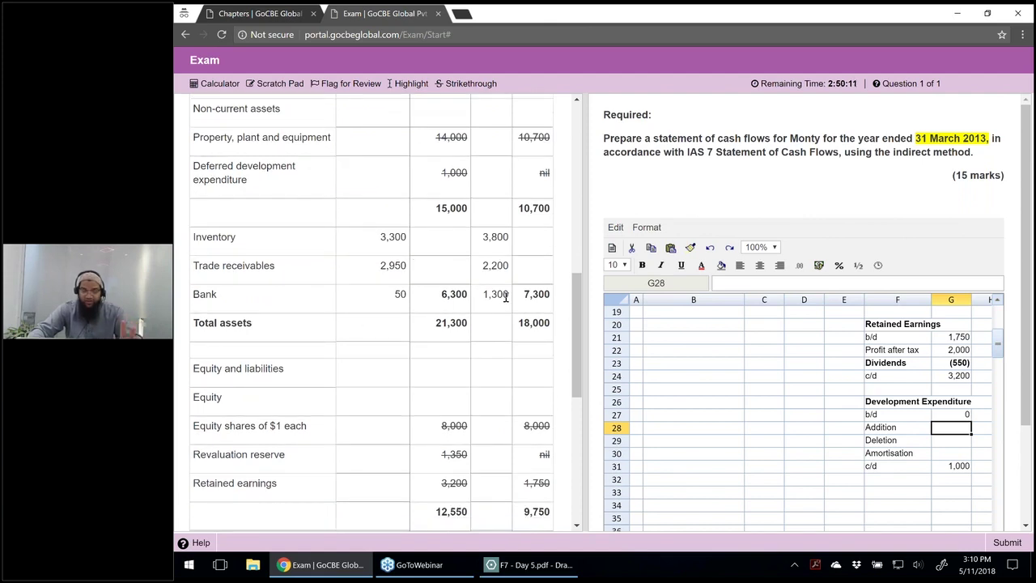
scroll(506, 297, "down", 1)
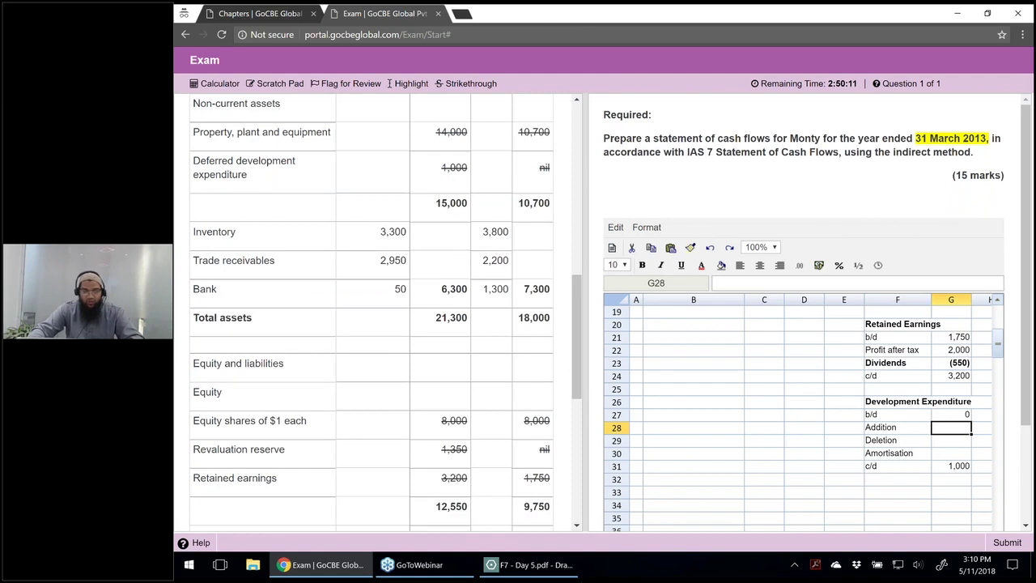
scroll(456, 281, "down", 3)
scroll(456, 281, "down", 5)
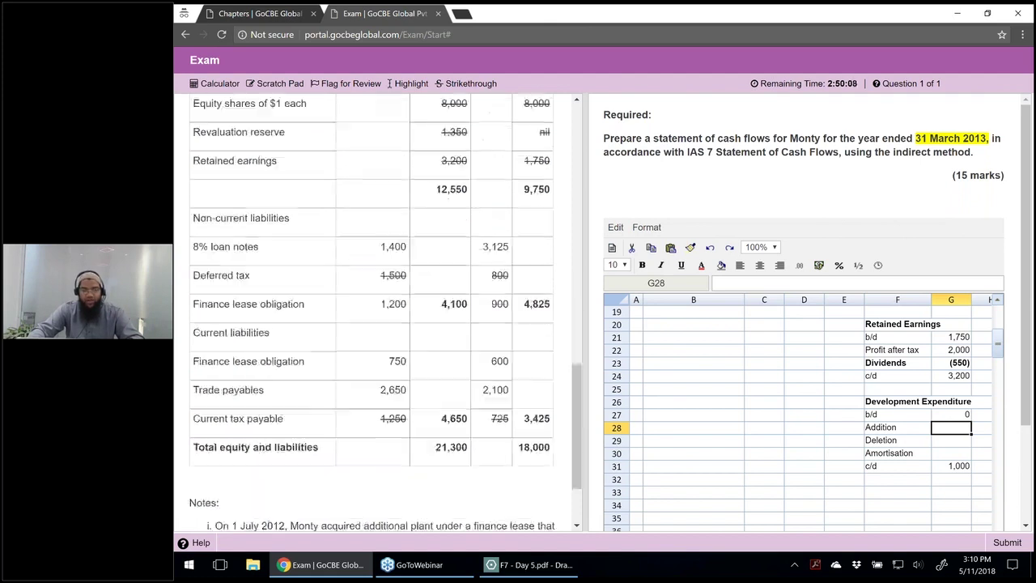
left_click_drag(518, 251, 481, 247)
left_click_drag(385, 250, 408, 254)
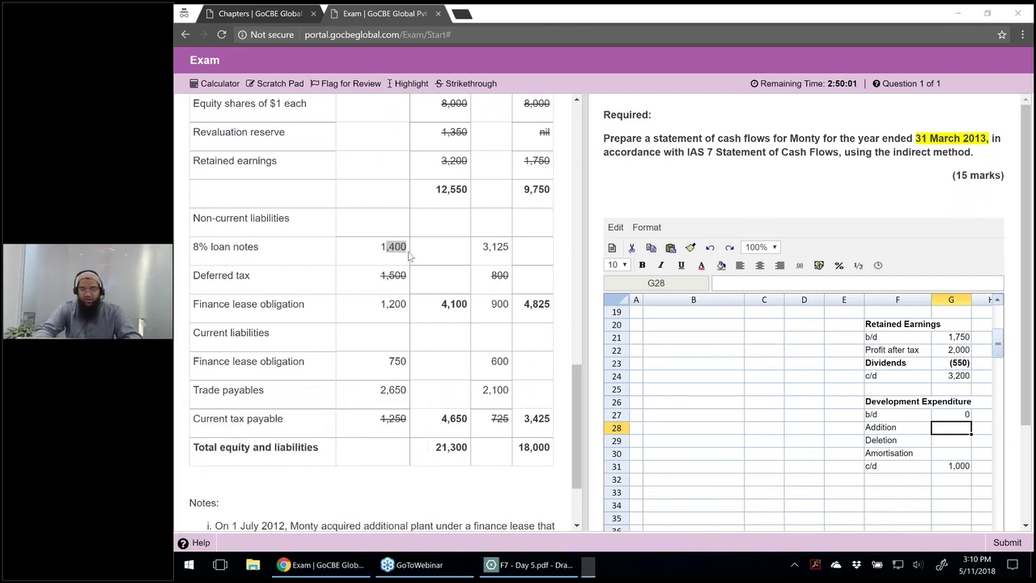
type("3125-1400=")
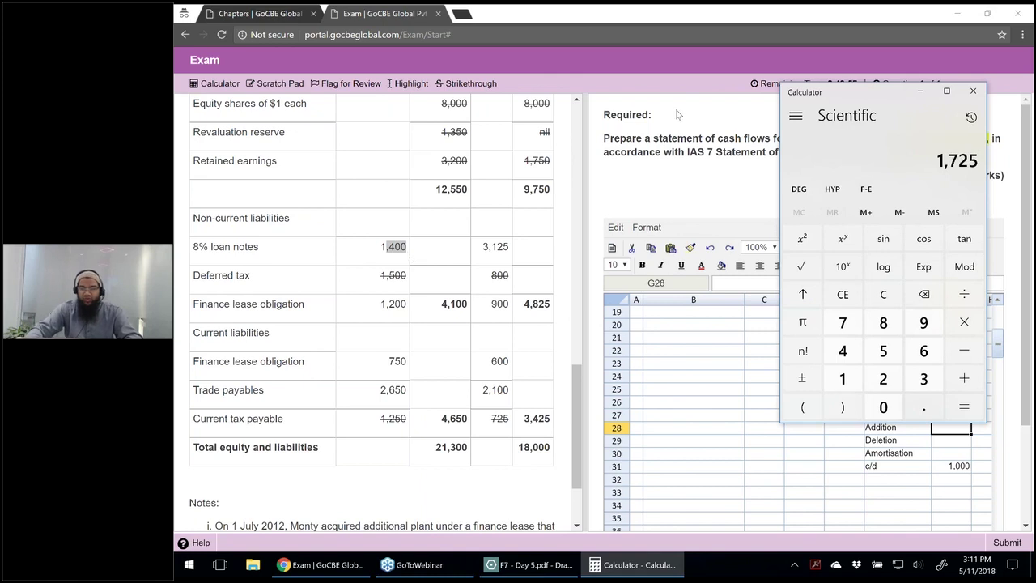
left_click(972, 93)
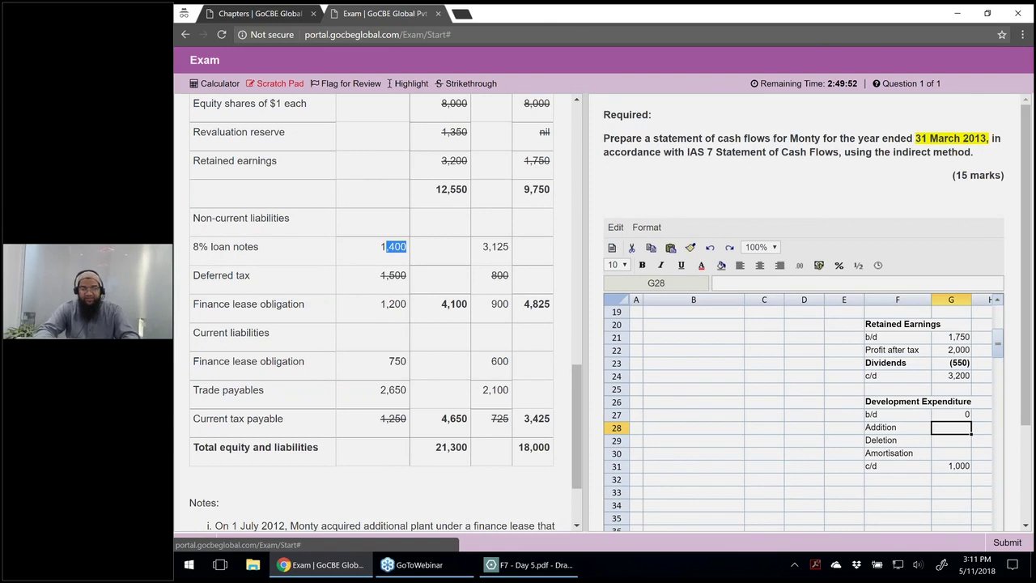
Step: Record "Repayment of loan notes = (1,725)" in the scratchpad under cash flow from financing activities
left_click(275, 83)
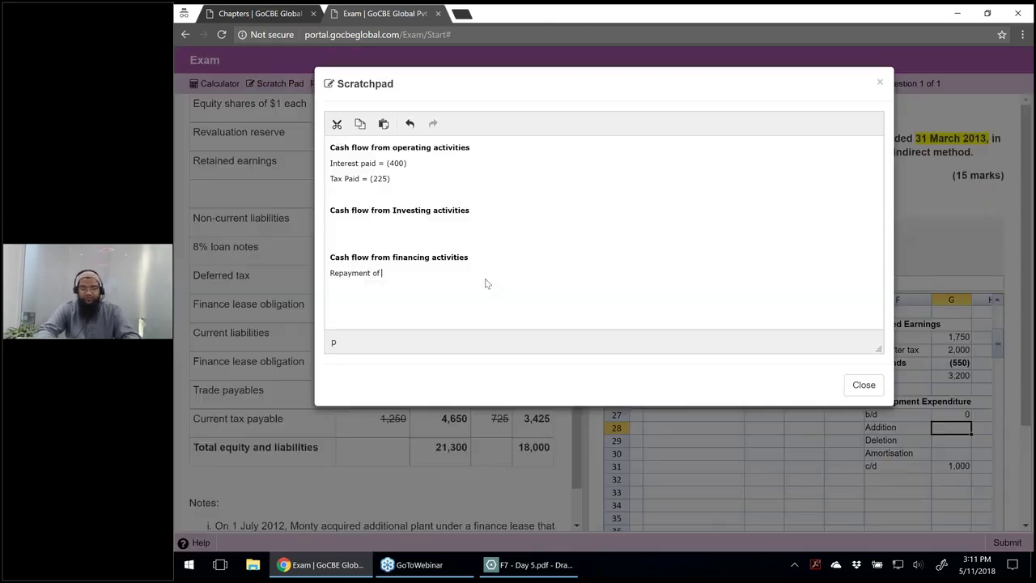
type("loan notes")
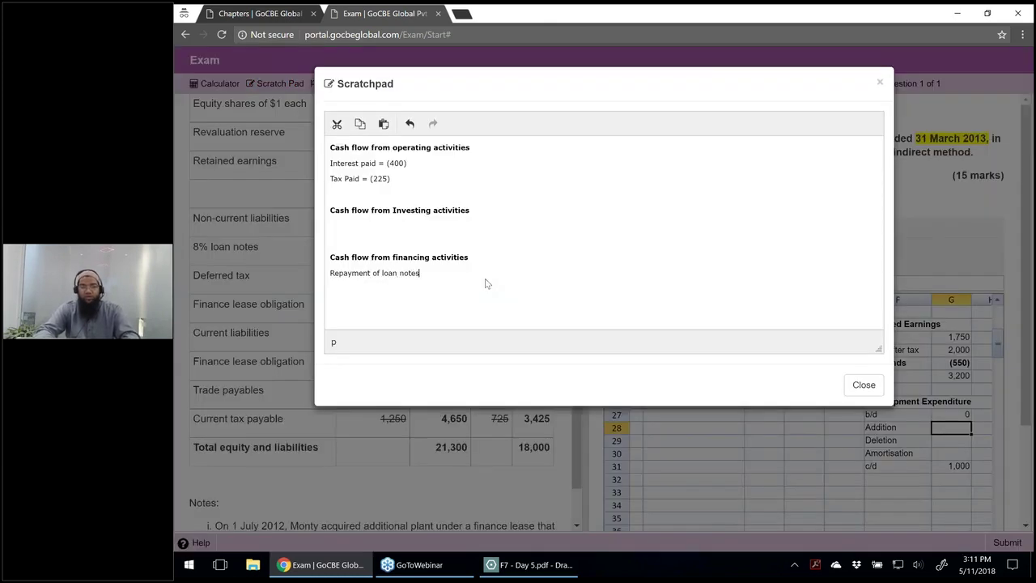
type(" = (1,")
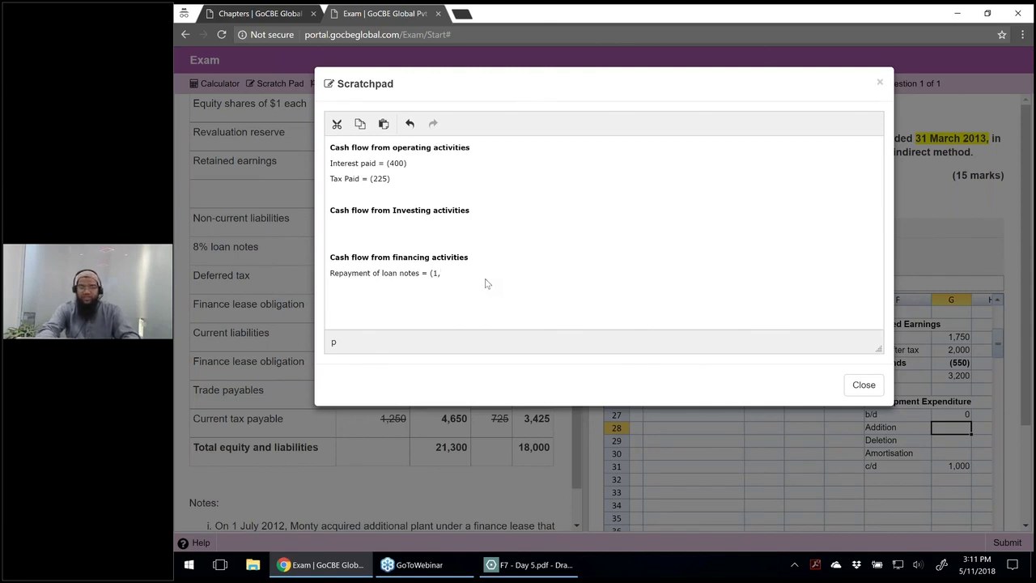
type("725)")
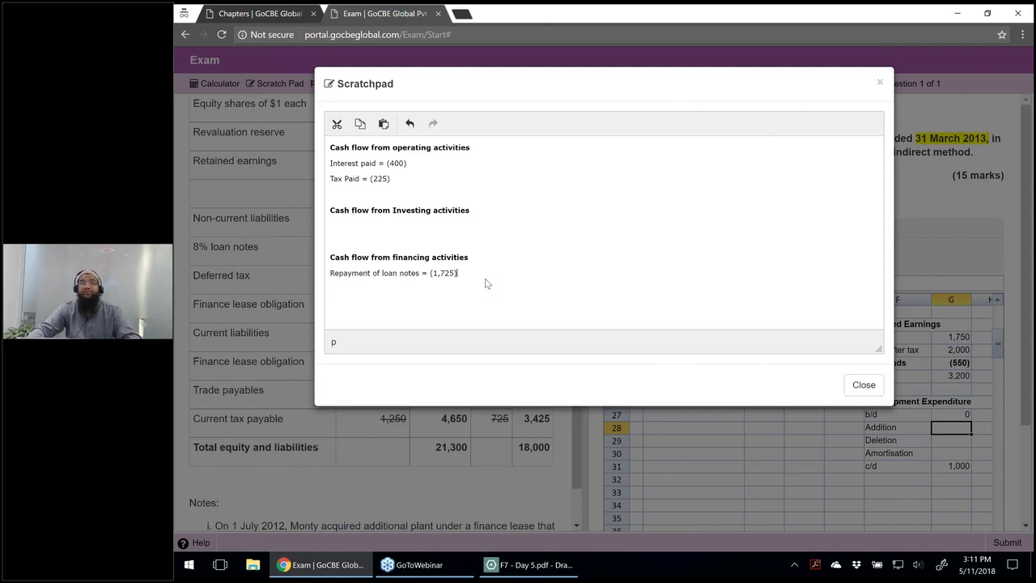
left_click(858, 390)
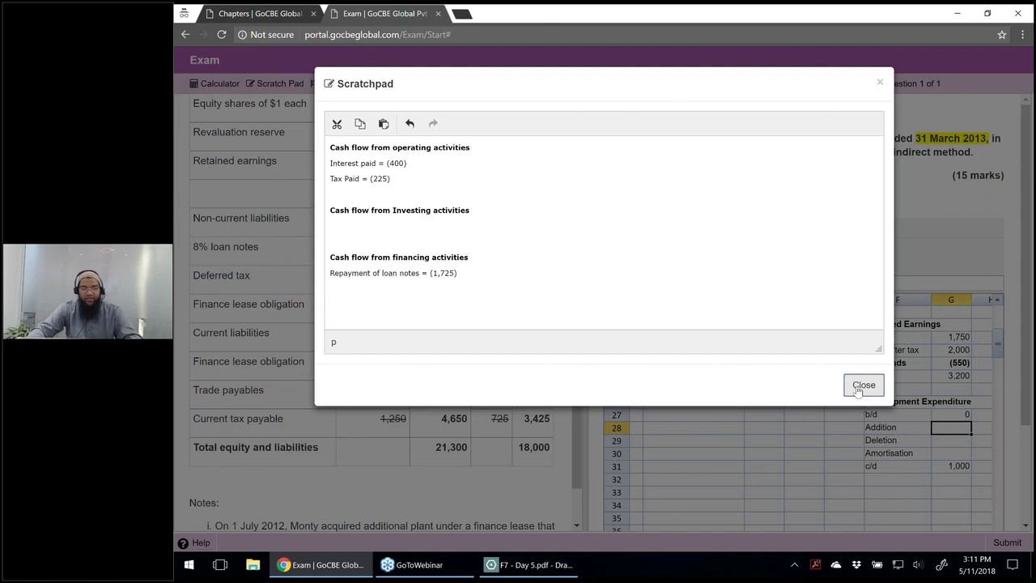
left_click(863, 386)
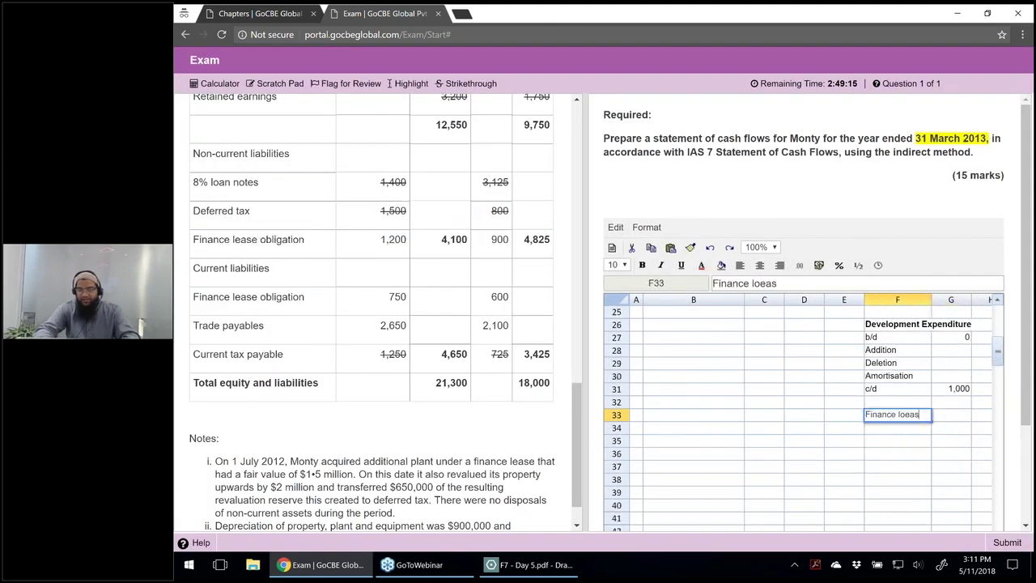
type("on")
key("BackSpace")
key("BackSpace")
key("BackSpace")
key("BackSpace")
key("BackSpace")
key("BackSpace")
key("BackSpace")
key("BackSpace")
key("BackSpace")
key("BackSpace")
key("BackSpace")
key("BackSpace")
key("BackSpace")
key("BackSpace")
key("BackSpace")
key("BackSpace")
key("BackSpace")
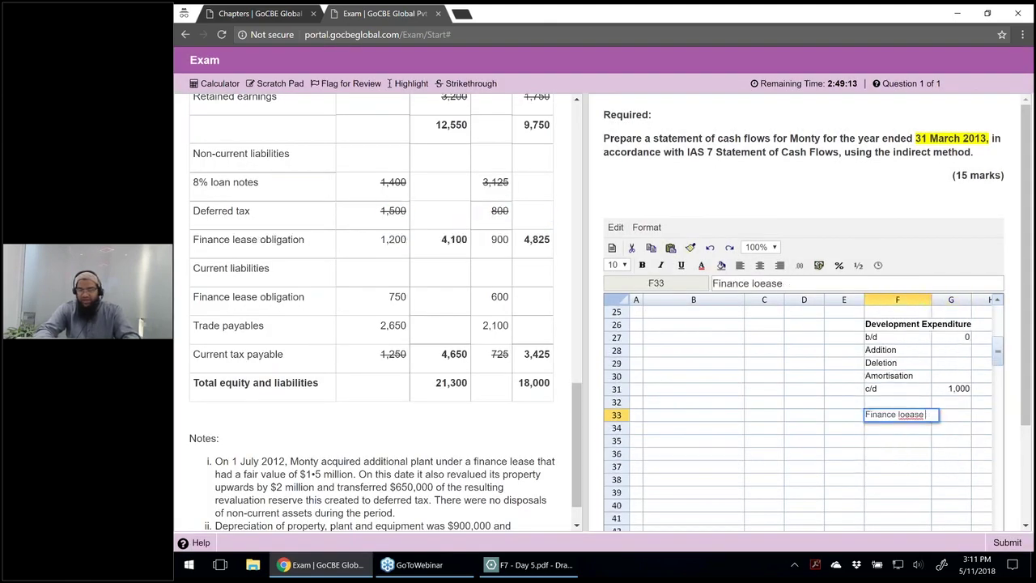
Step: Start a new working below development expenditure with the bold heading "Lease liability" in F33
type("Lease onli")
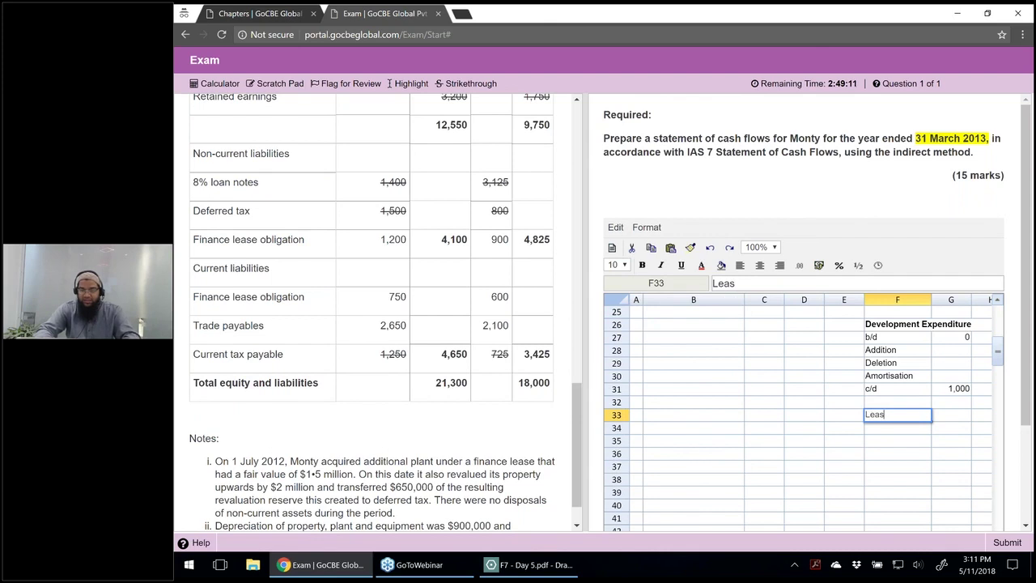
key("BackSpace")
key("BackSpace")
key("BackSpace")
key("BackSpace")
type("lai")
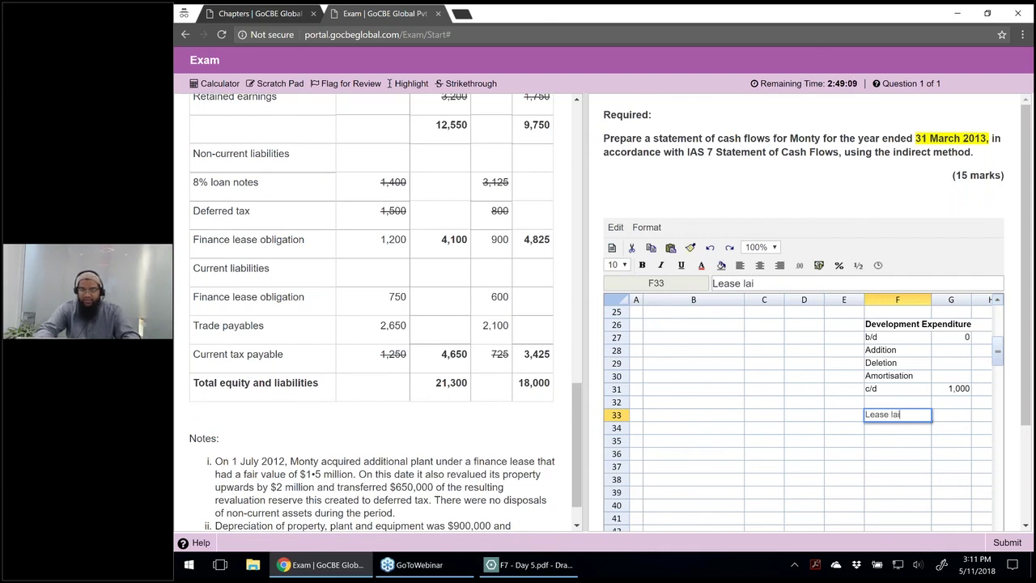
key("BackSpace")
key("BackSpace")
type("iab")
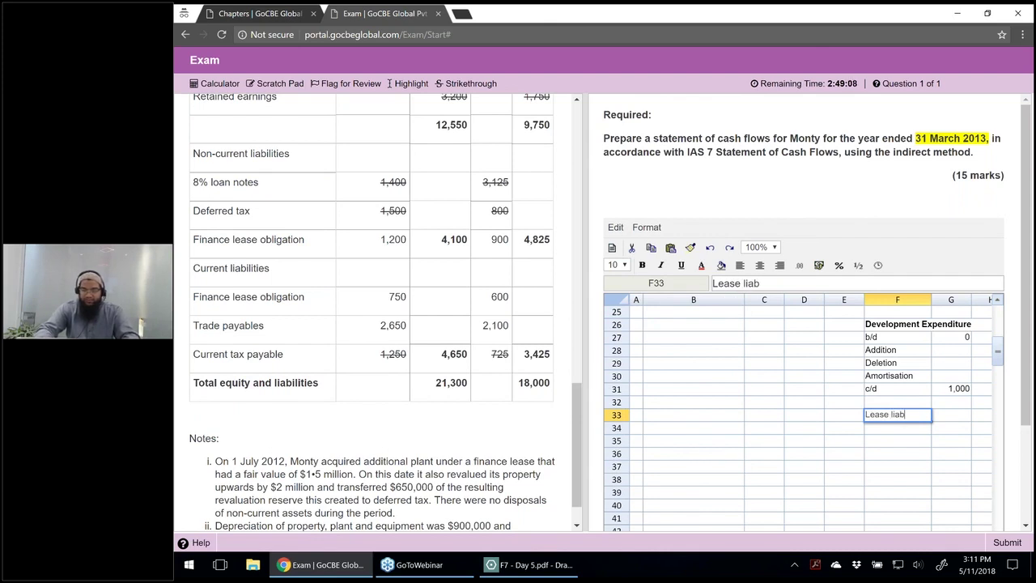
type("ility")
key("Return")
key("ctrl+Down")
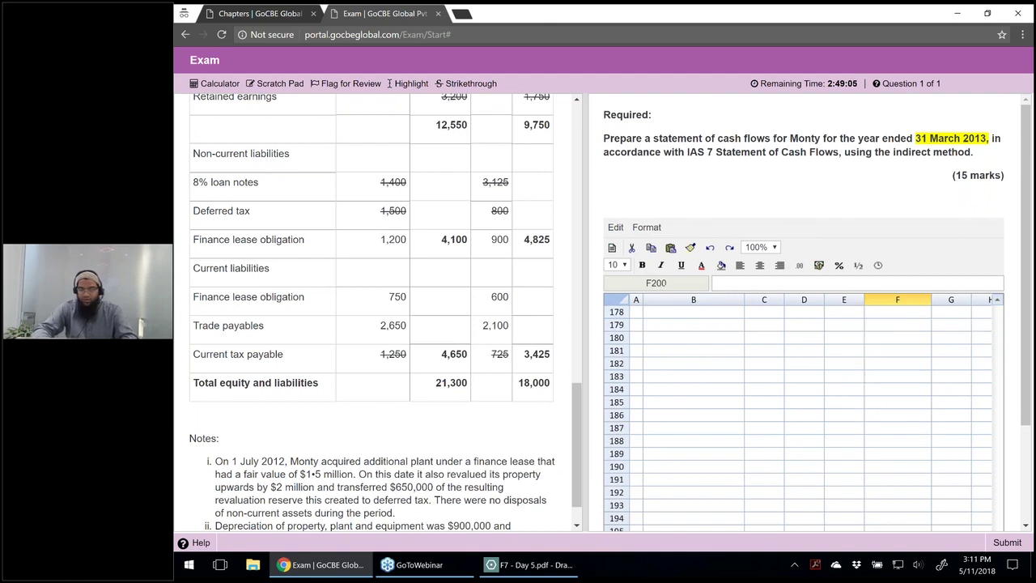
key("ctrl+Up")
Step: Add the opening balance labels "b/d - NCL" and "b/d - CL" in F34:F35 of the lease liability working
left_click(894, 433)
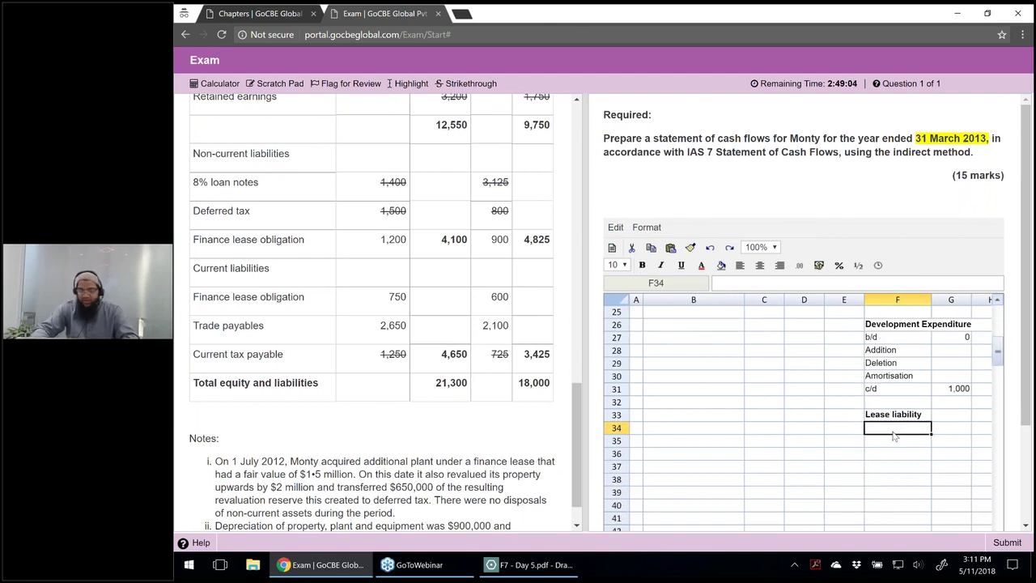
type("b/d - NCL")
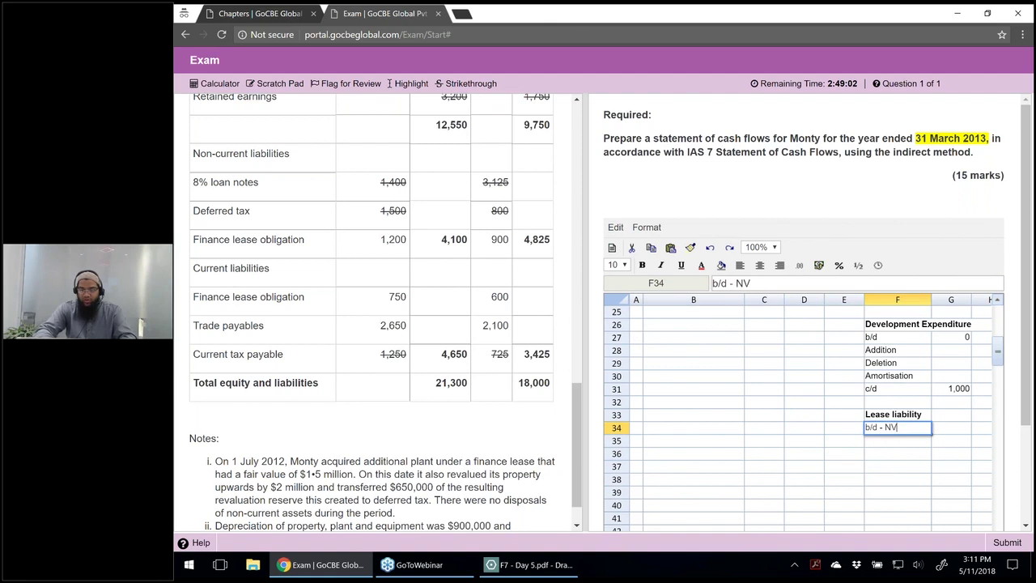
key("Return")
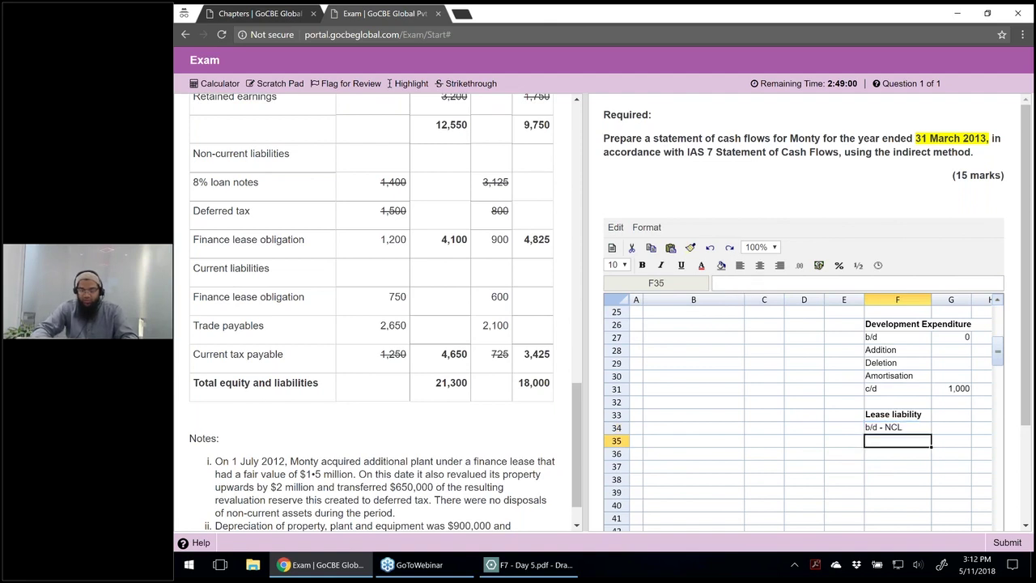
key("Up")
key("ctrl+c")
key("Down")
key("ctrl+v")
left_click(743, 283)
key("BackSpace")
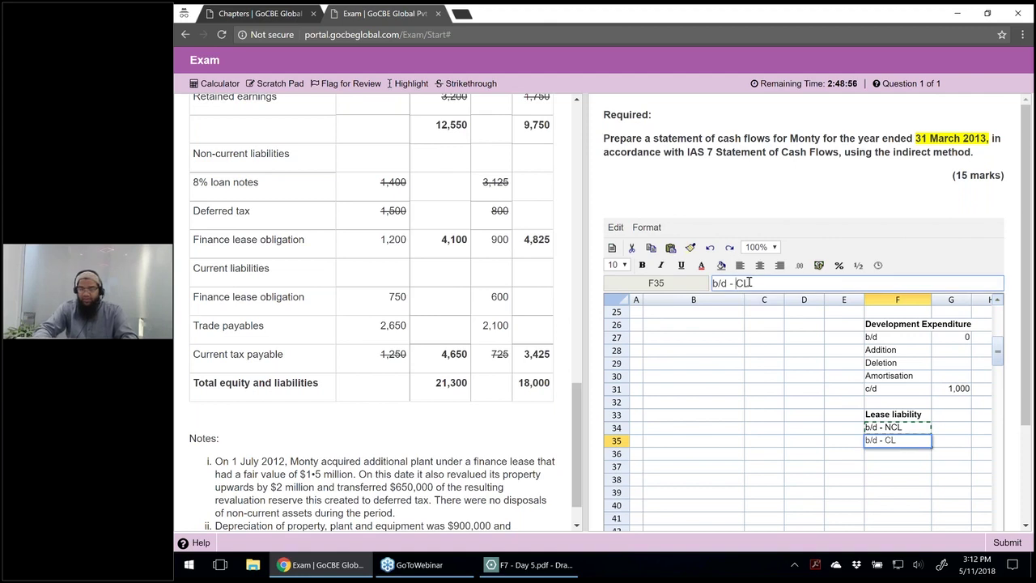
key("Return")
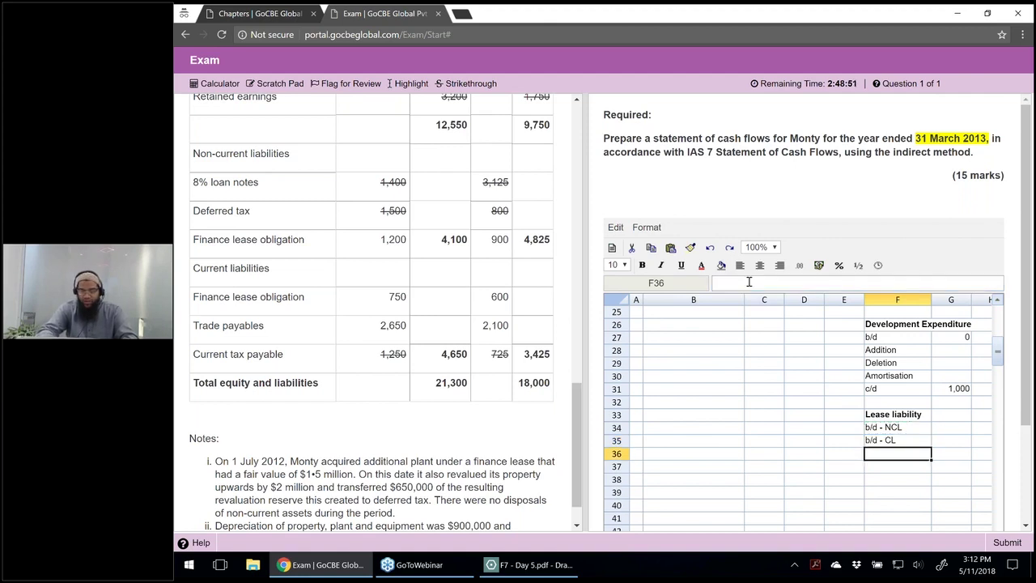
Step: Add the labels "Addition" and "Repayment" in F36:F37 of the lease liability working
type("Addition")
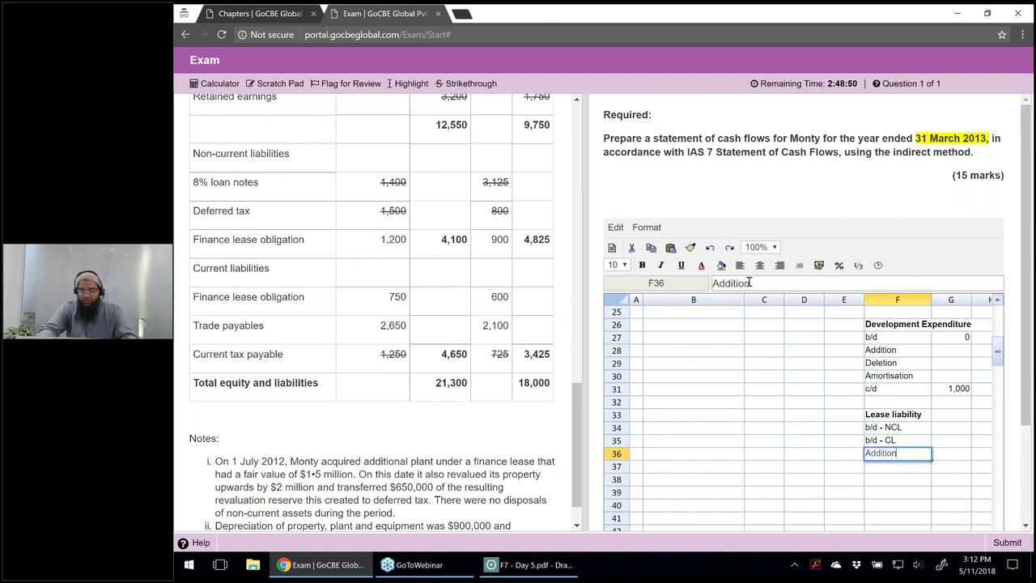
key("Return")
type("Repayment")
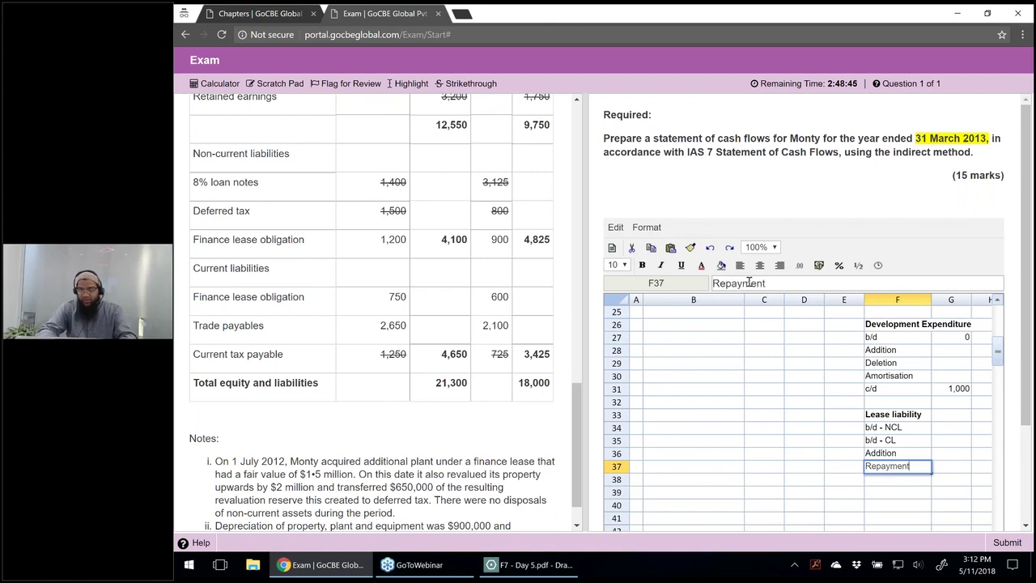
key("Return")
Step: Add the closing balance labels "c/d - NCL" and "c/d - CL" in F38:F39 of the lease liability working
type("c/d")
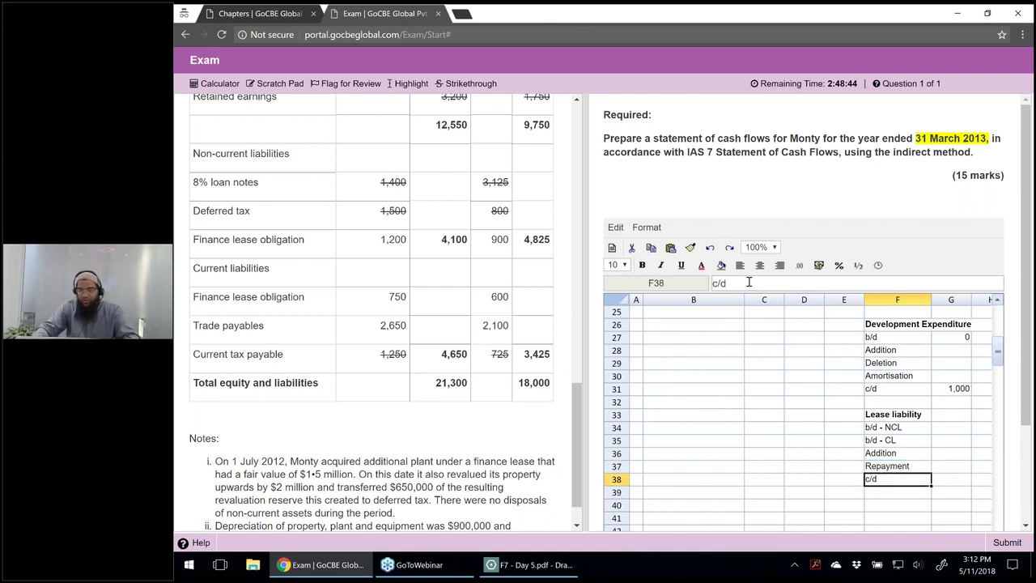
type(" - NCL")
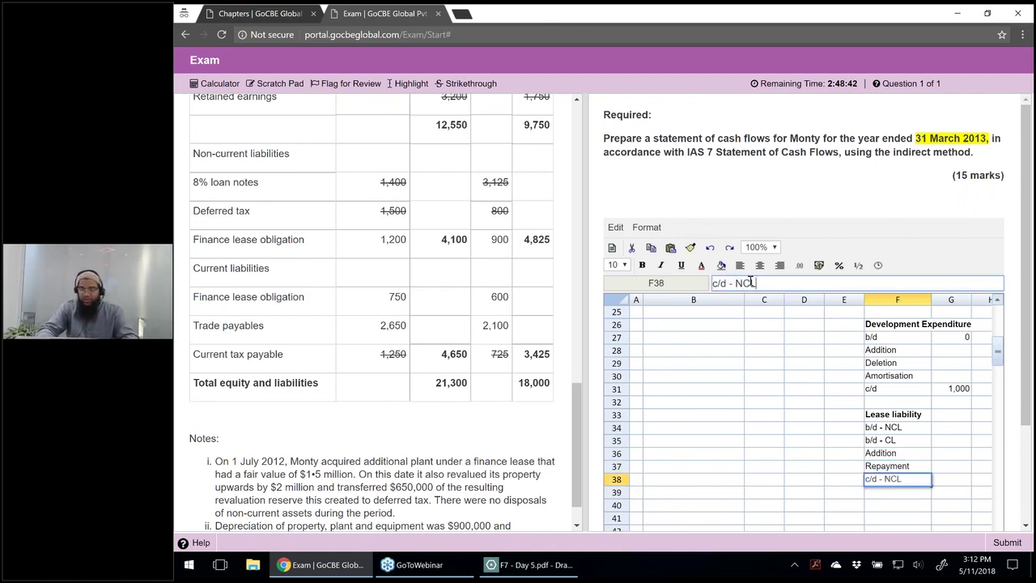
key("ctrl+c")
key("Return")
key("ctrl+v")
key("F2")
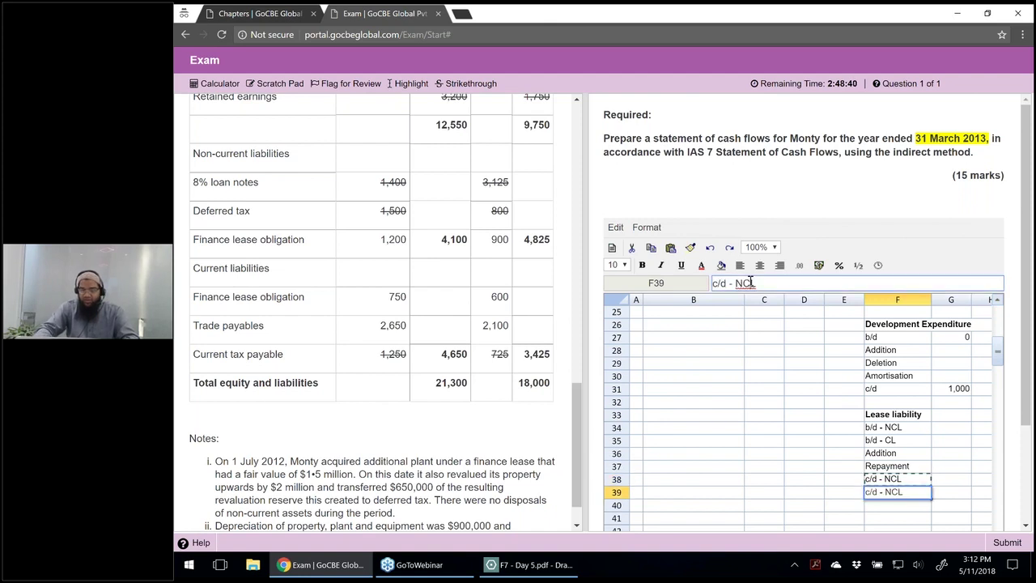
key("Left")
key("Left")
key("BackSpace")
key("Return")
Step: Enter the opening non-current lease liability of 900 in G34
key("Up")
key("Up")
key("Up")
key("Up")
key("Up")
key("Up")
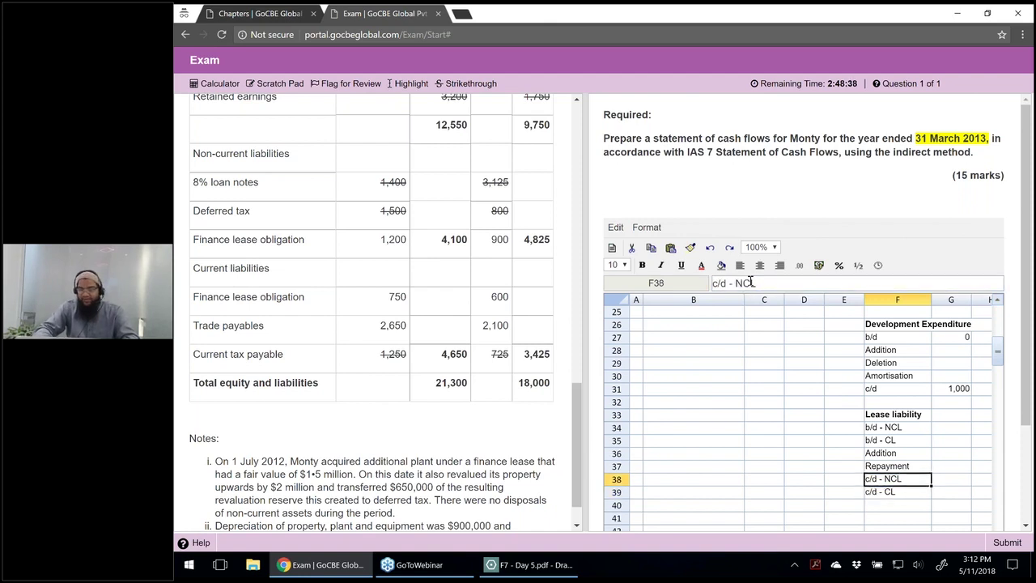
key("Right")
key("Down")
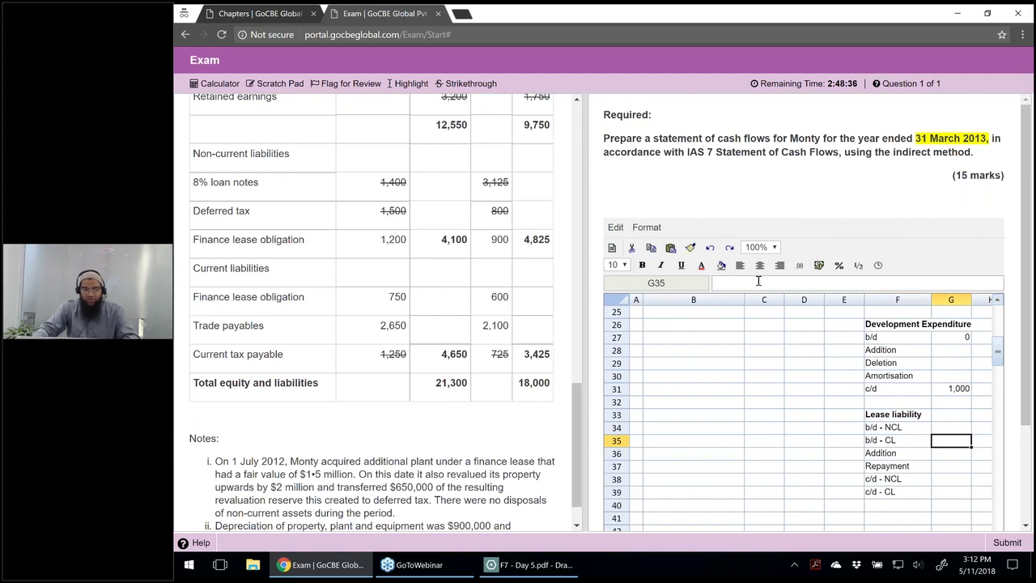
key("Up")
type("900")
key("Return")
key("Return")
key("Down")
key("Down")
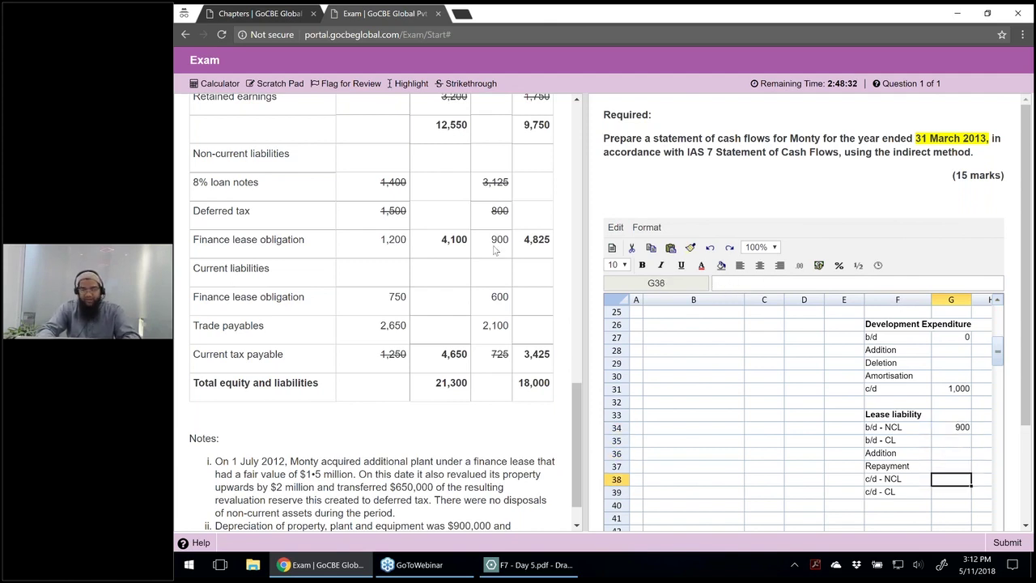
Step: Enter the closing non-current lease liability of 1200 in G38 and strike through 1,200 in the non-current finance lease row
type("1200")
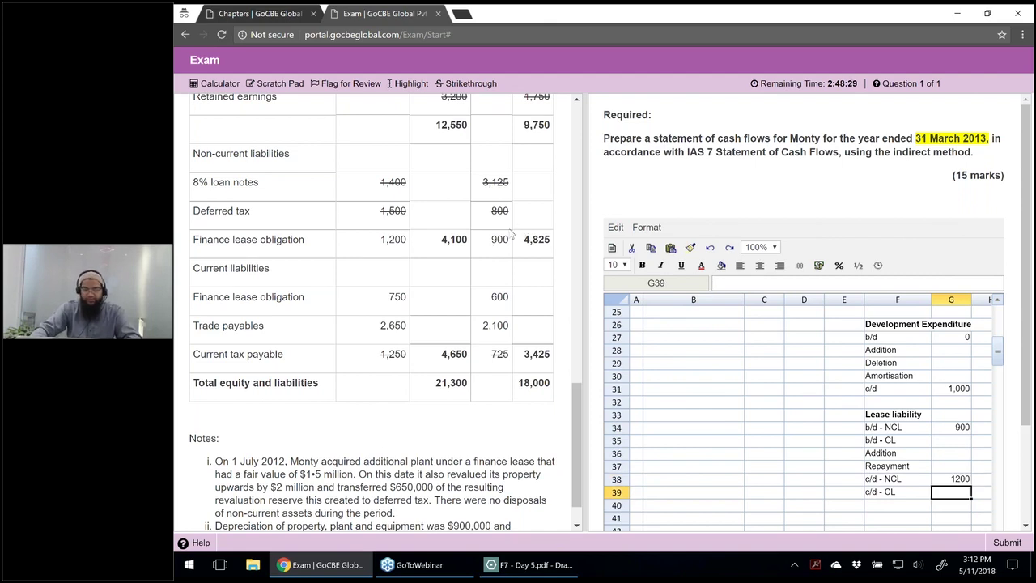
double_click(499, 239)
double_click(392, 243)
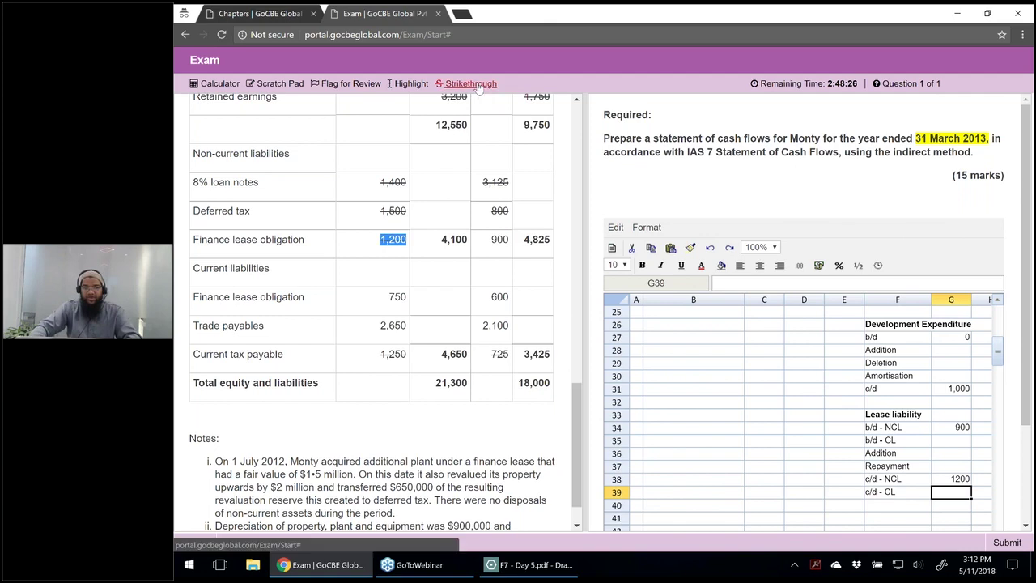
left_click(515, 225)
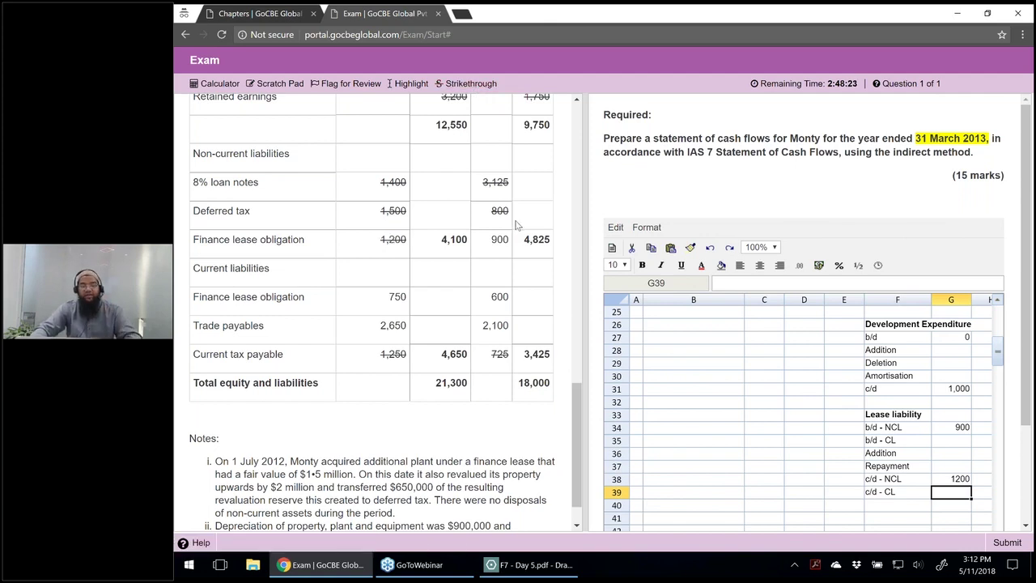
Step: Strike through the 600 and 750 finance lease obligation figures under current liabilities
double_click(499, 296)
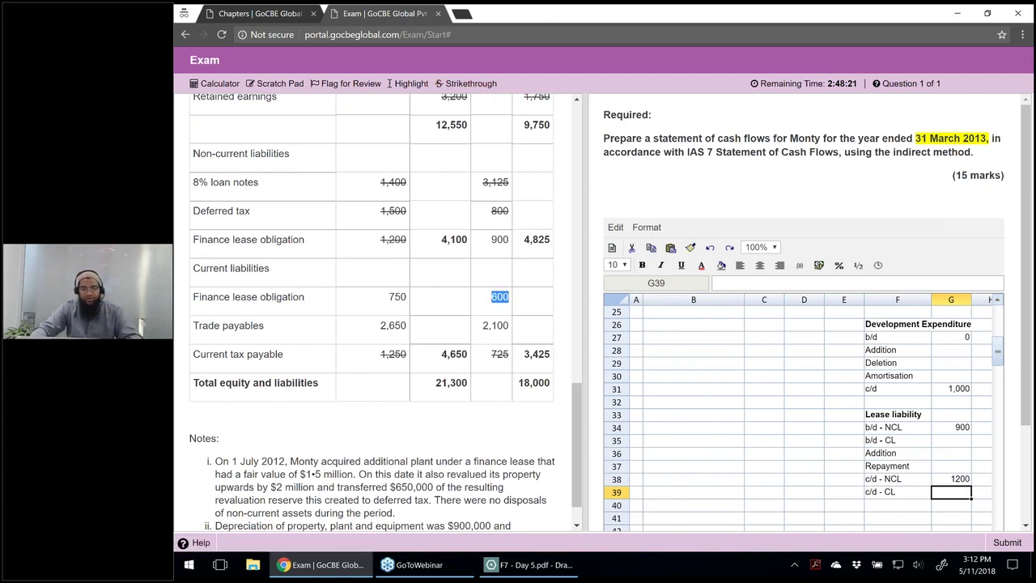
left_click(473, 83)
double_click(397, 297)
left_click(462, 84)
Step: Enter the current lease liability balances in the working: 600 opening in G35 and 750 closing in G39
left_click(951, 442)
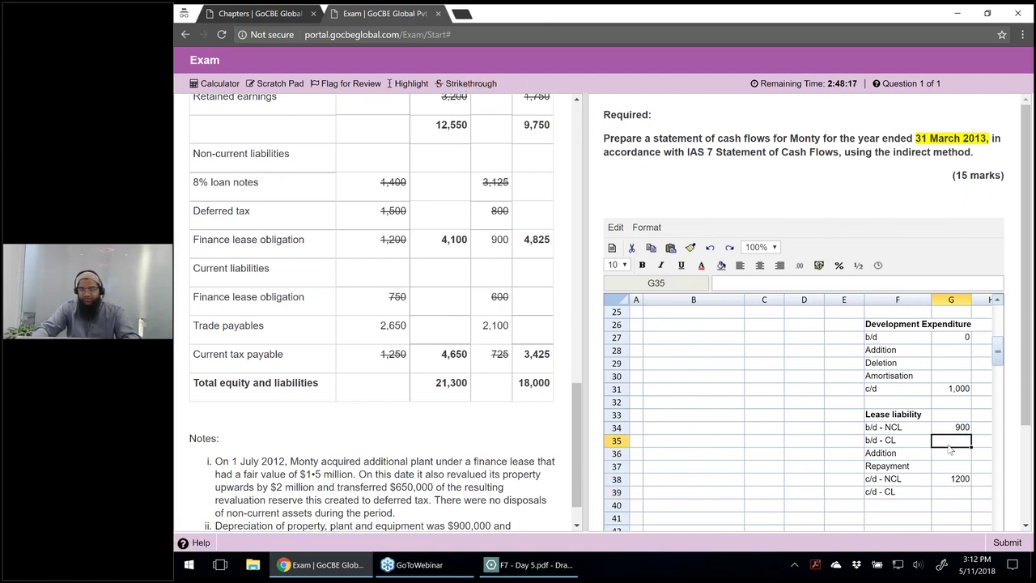
type("600")
key("Down")
key("Down")
key("Down")
key("Down")
type("750")
key("Return")
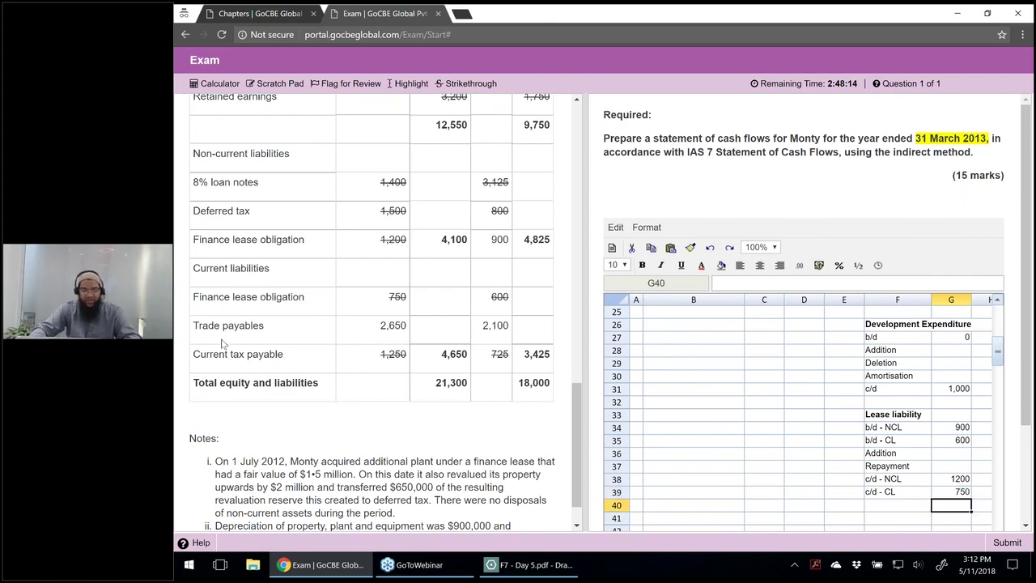
Step: Review the trade payables and current tax payable rows and read the notes on the finance lease, revaluation and depreciation
left_click_drag(221, 337, 506, 326)
left_click(506, 325)
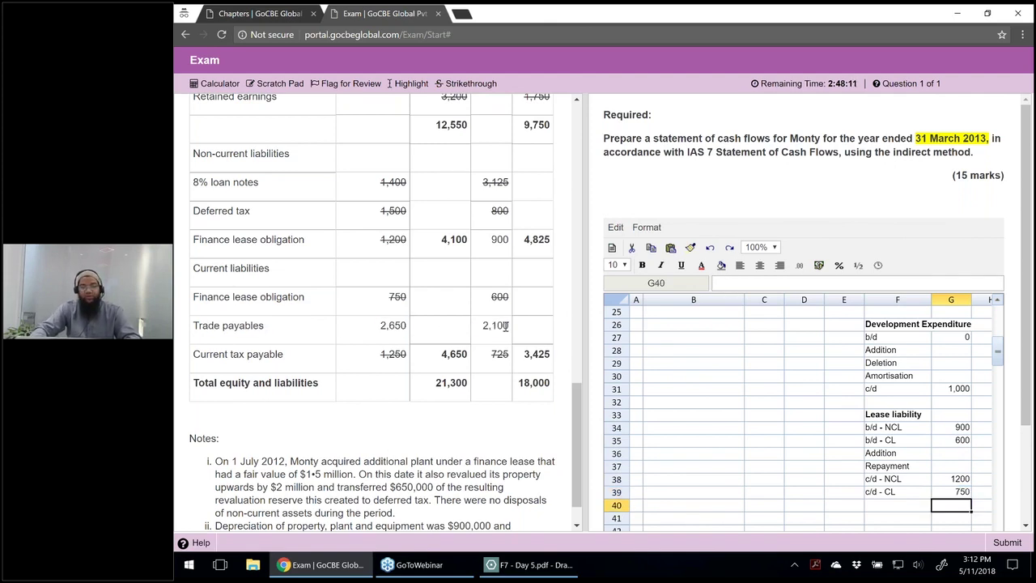
left_click_drag(257, 356, 453, 354)
left_click(454, 354)
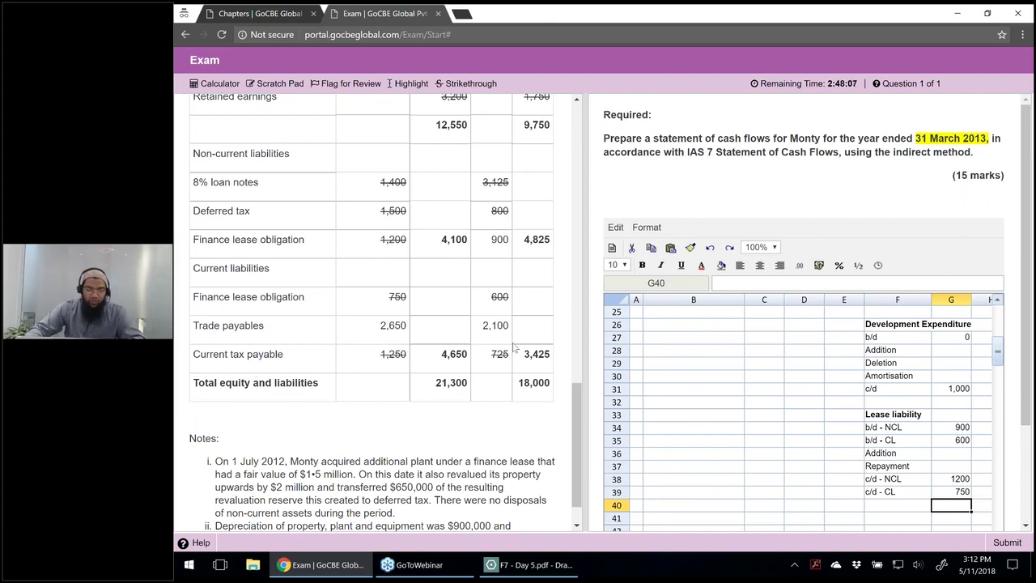
scroll(513, 347, "down", 1)
left_click_drag(214, 415, 360, 507)
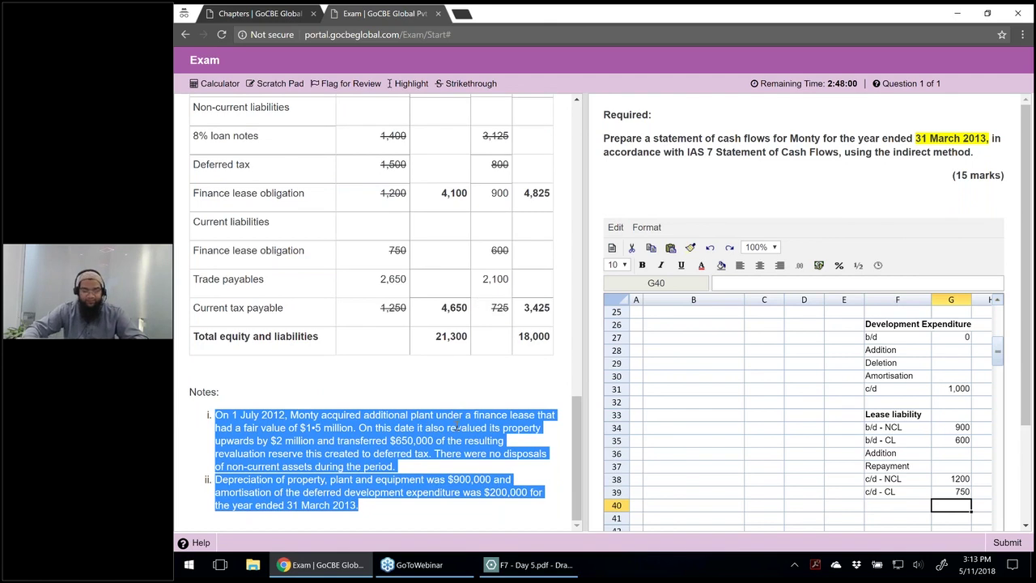
left_click(224, 415)
left_click_drag(223, 415, 541, 429)
left_click(217, 417)
left_click(340, 427)
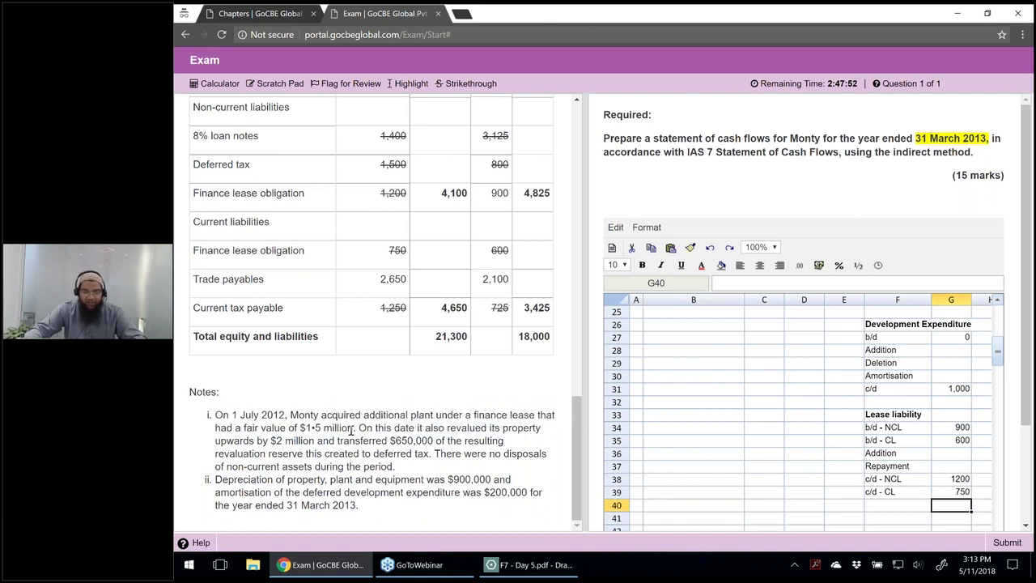
Step: Highlight "$1•5 million" and "Monty acquired additional plant under a finance lease" in note i
left_click_drag(353, 427, 299, 427)
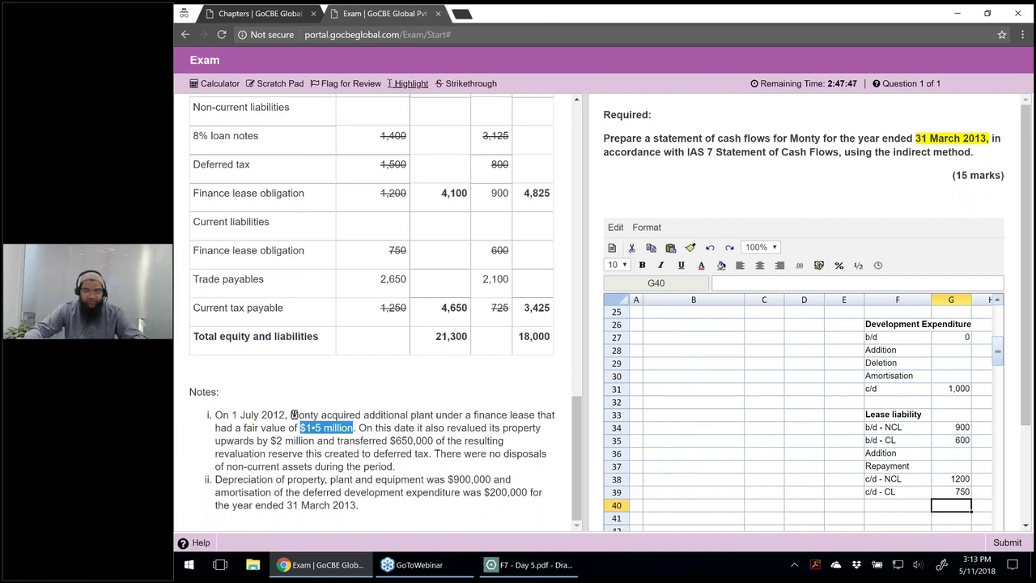
left_click_drag(293, 414, 535, 415)
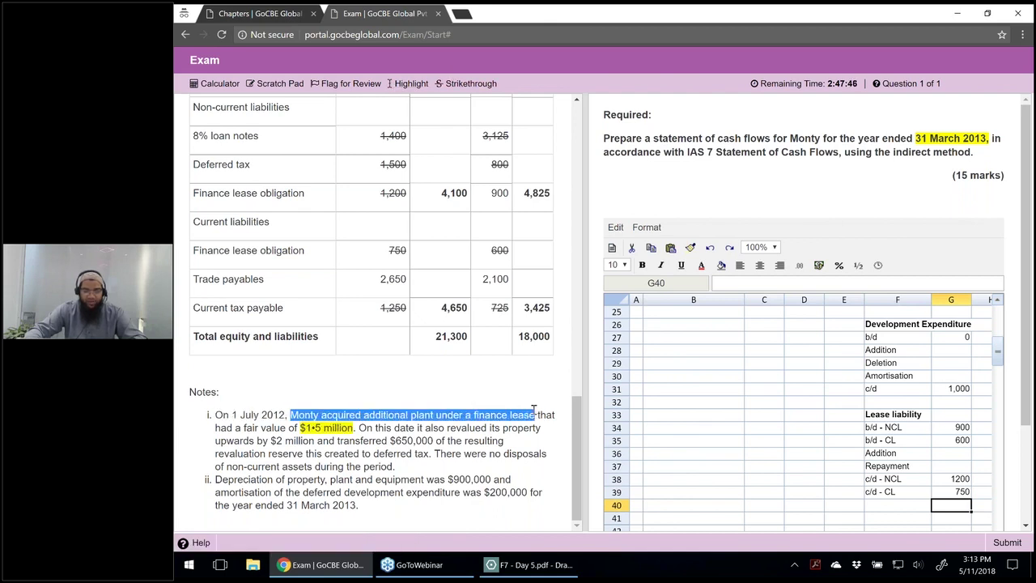
left_click(409, 83)
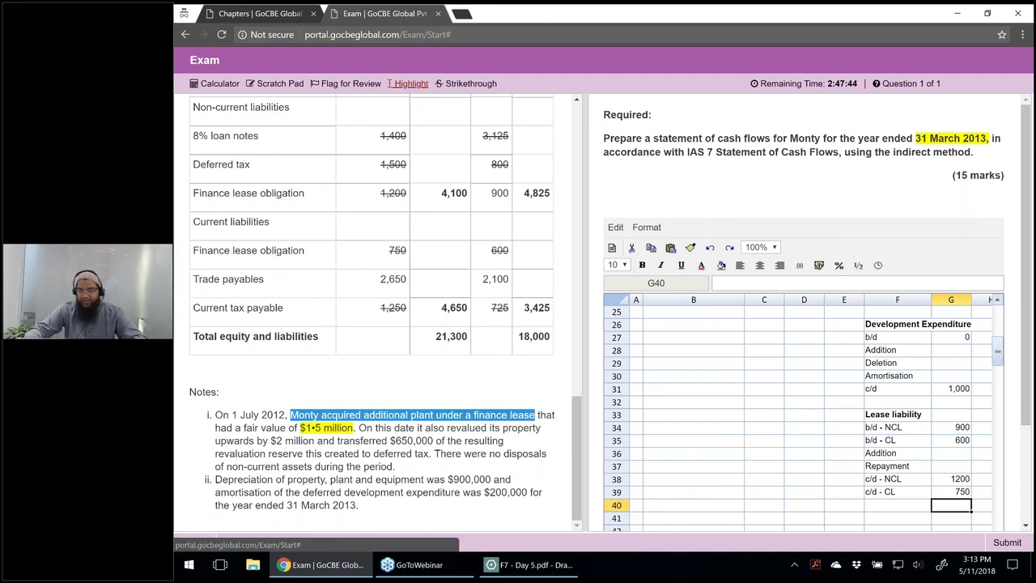
Step: Enter the new finance lease addition of 1500 in G36 of the lease liability working
left_click(951, 453)
type("1500")
key("Return")
key("Up")
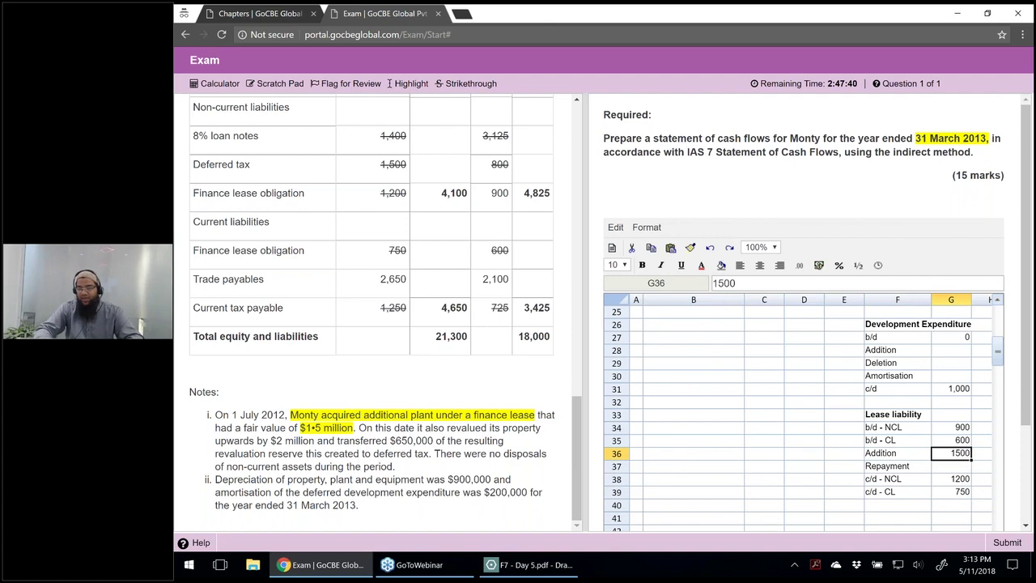
Step: Format the lease liability figures in G34:G39 with a thousands separator and no decimals
key("Down")
key("Down")
key("Down")
key("shift+Up")
key("shift+Up")
key("shift+Up")
key("shift+Up")
key("shift+Up")
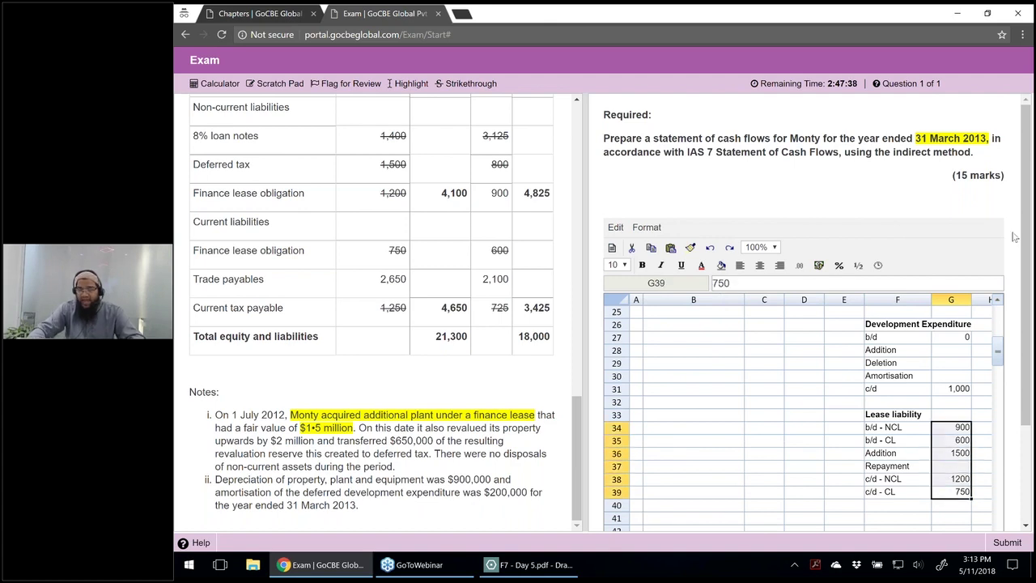
left_click(799, 265)
left_click(639, 356)
Step: Relabel the PPE addition in F13 as "Addition - Lease" and enter 1500 in G13
left_click(951, 387)
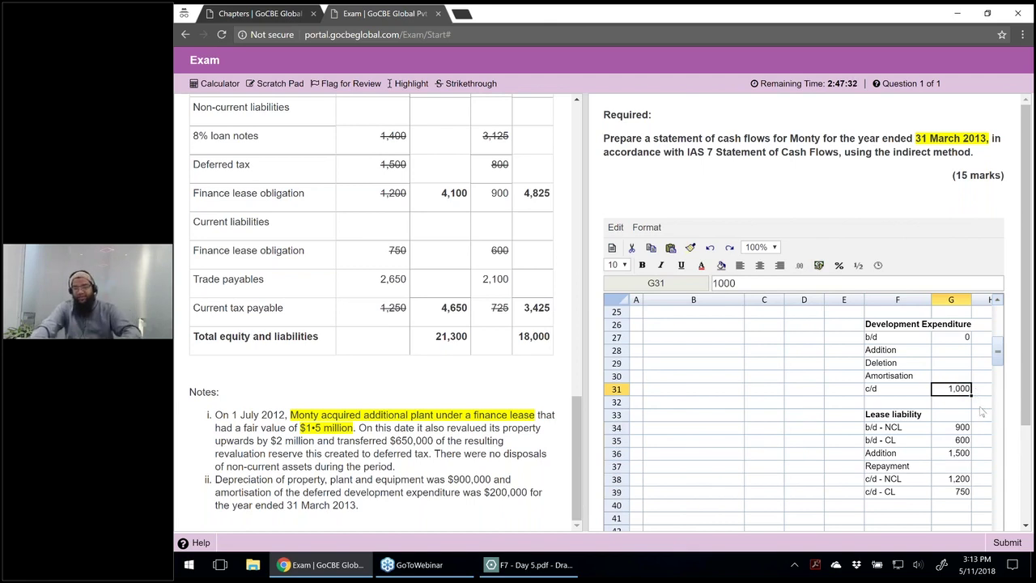
scroll(976, 405, "up", 6)
left_click(958, 391)
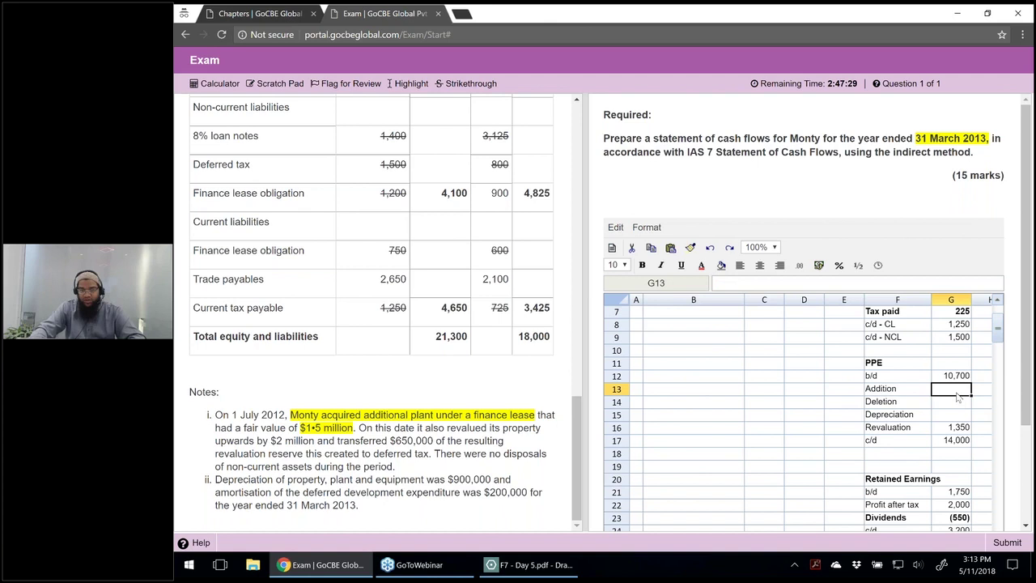
key("Left")
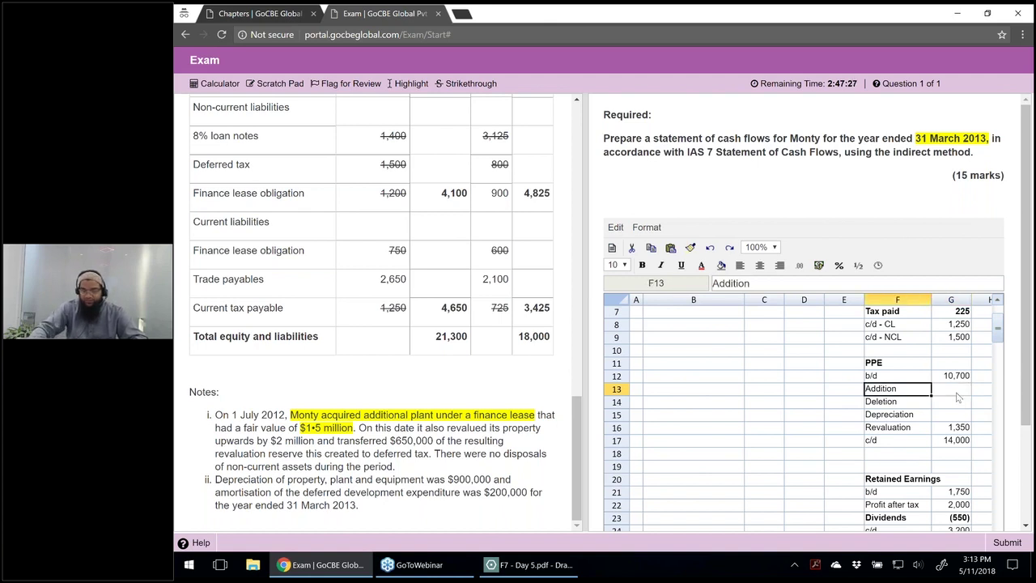
left_click(812, 290)
type("- Lease")
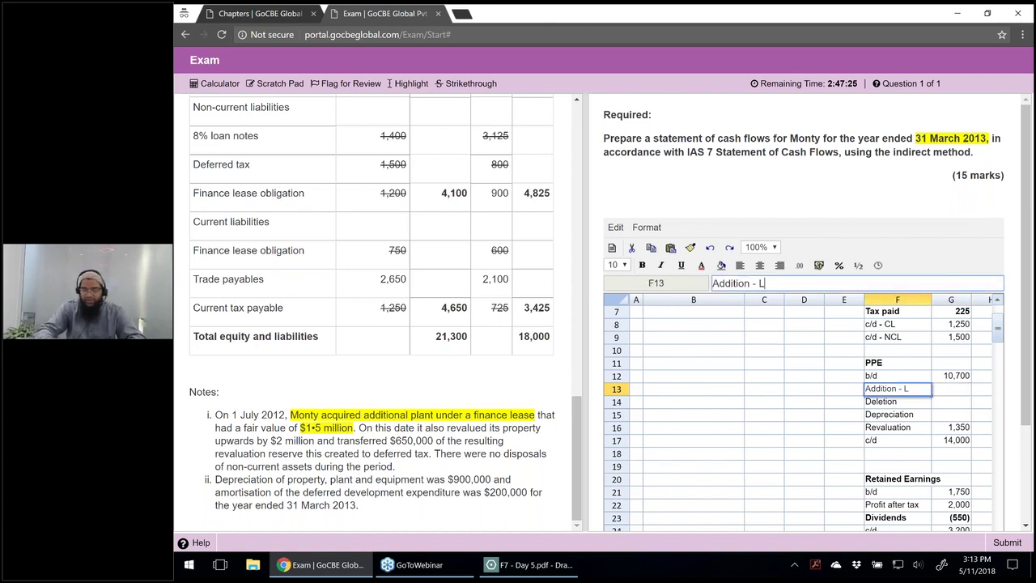
key("Return")
key("Up")
key("Right")
type("1,500")
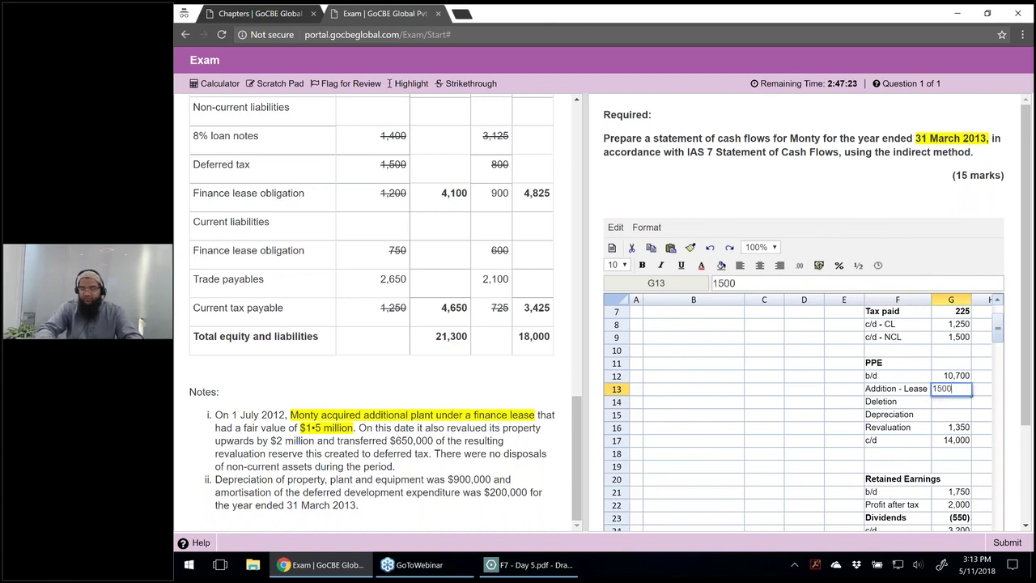
key("Return")
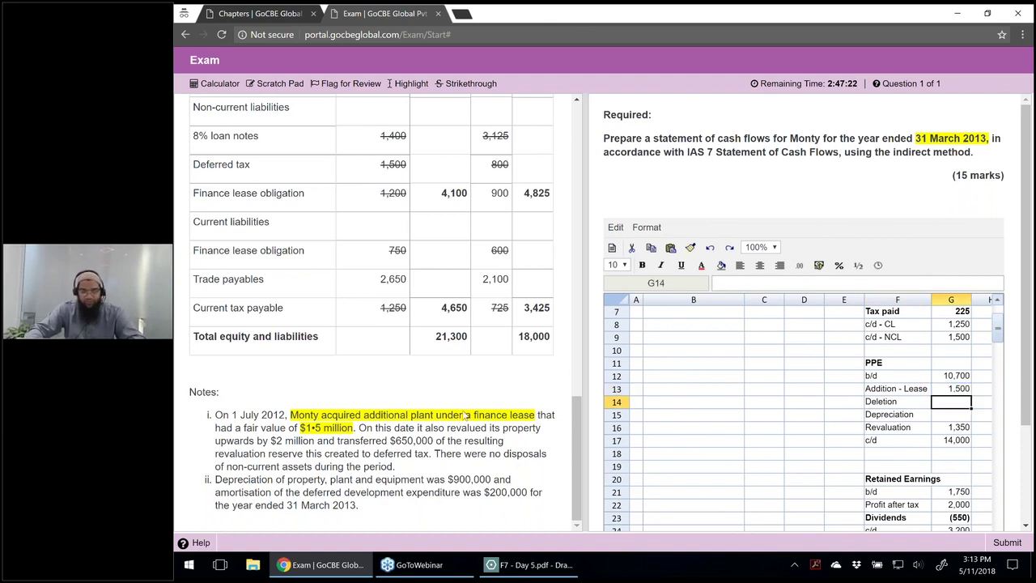
Step: Highlight note i's passages on revaluing the property upwards by $2 million and transferring $650,000 of the revaluation reserve to deferred tax
left_click_drag(357, 427, 480, 441)
left_click(279, 447)
left_click_drag(314, 441, 447, 428)
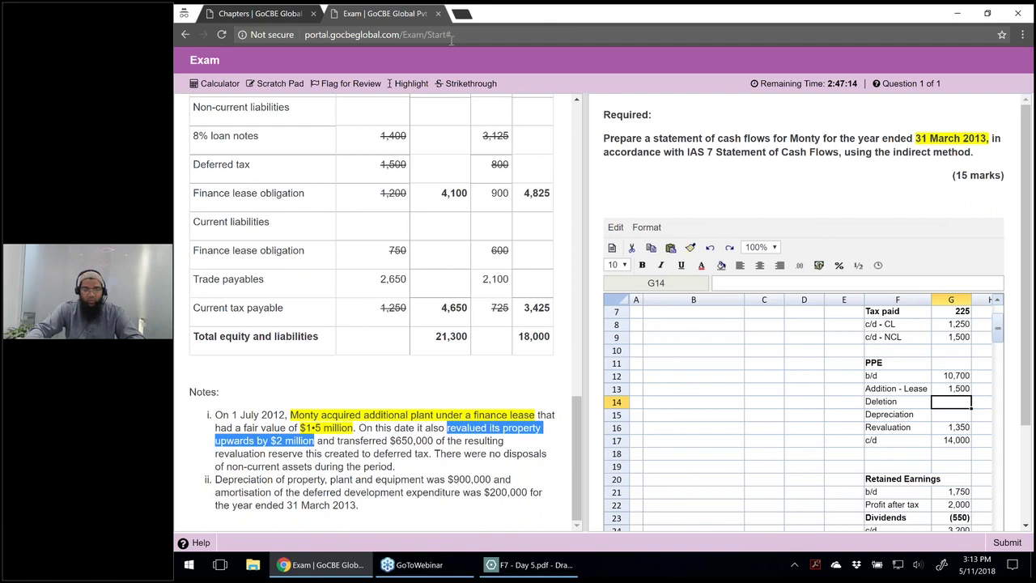
left_click(405, 84)
left_click_drag(337, 441, 433, 454)
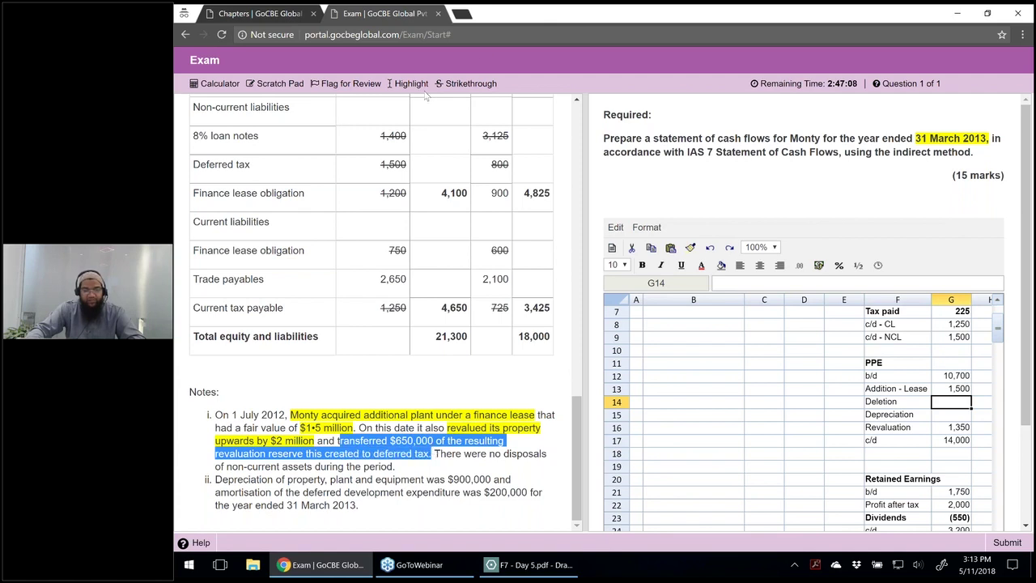
left_click(412, 84)
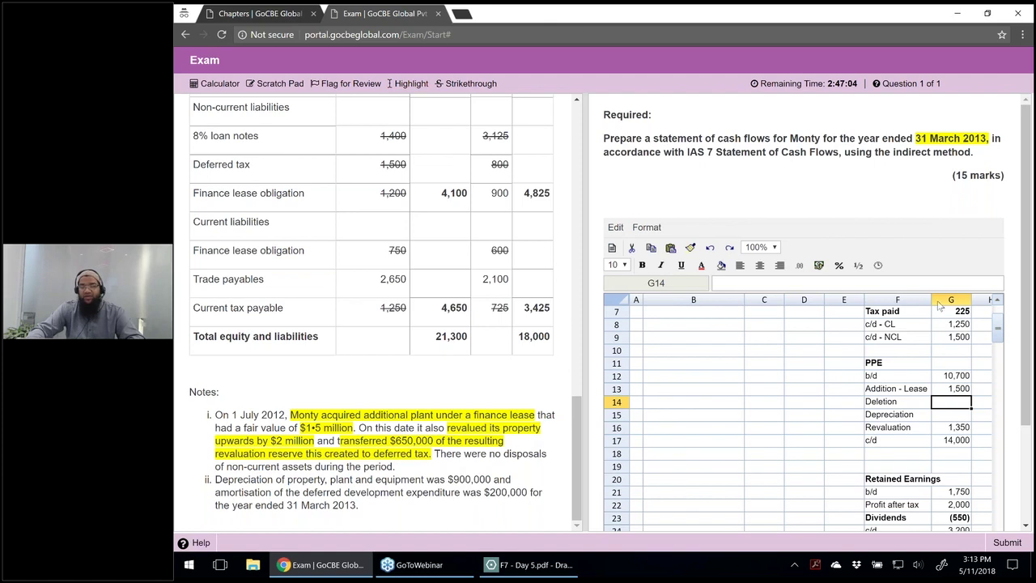
Step: Add the debit label "Dr. PPE" in I8 for the revaluation journal beside the workings
left_click(928, 328)
key("Right")
key("Right")
key("Right")
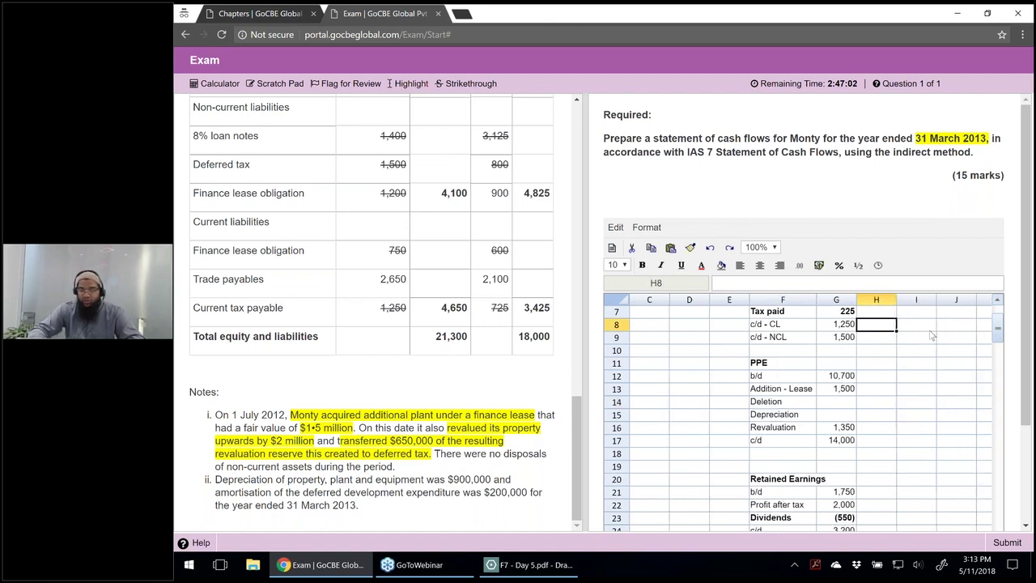
type("A")
key("BackSpace")
type("PPE")
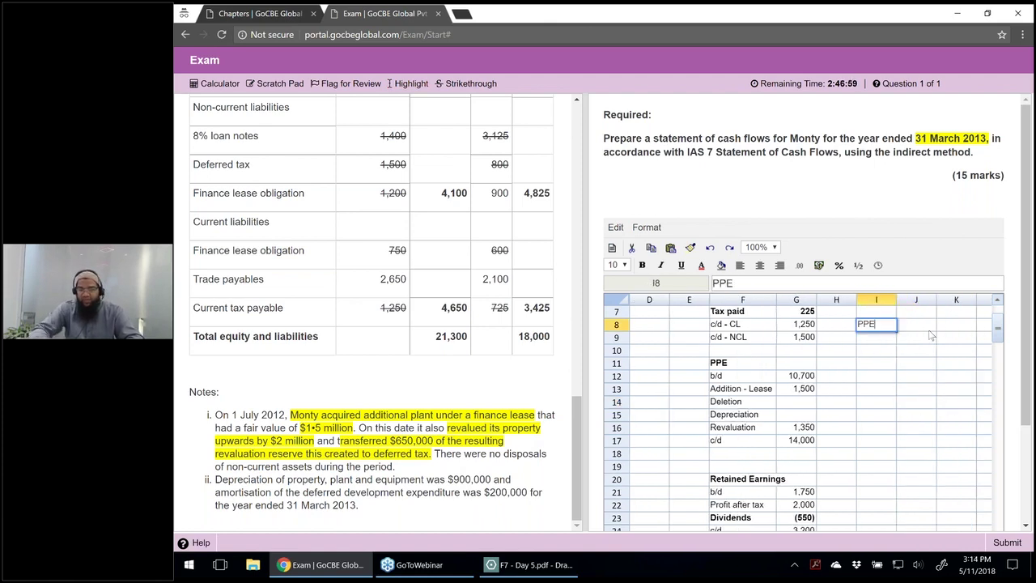
key("Return")
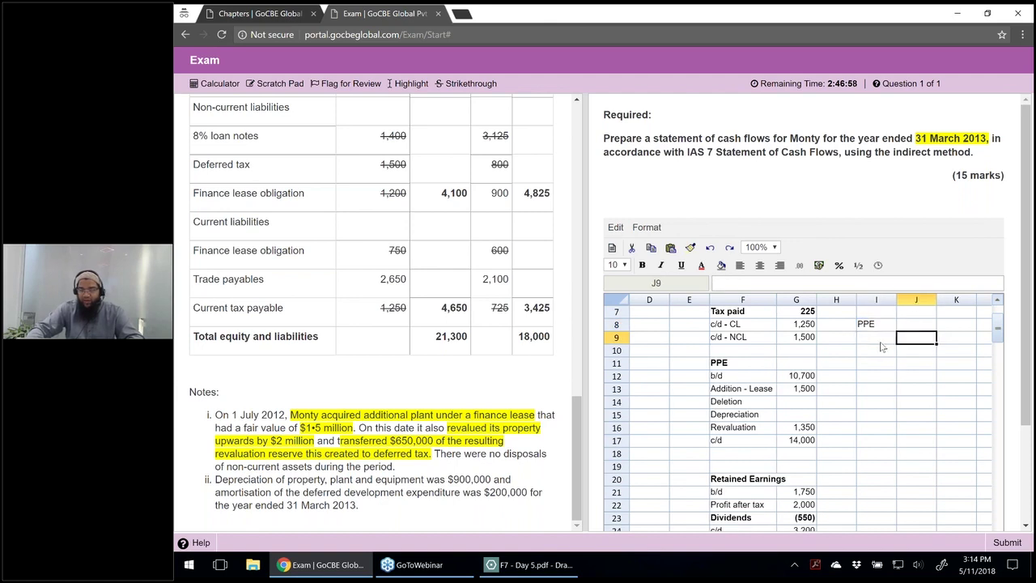
left_click(875, 325)
type("Dr. PPE")
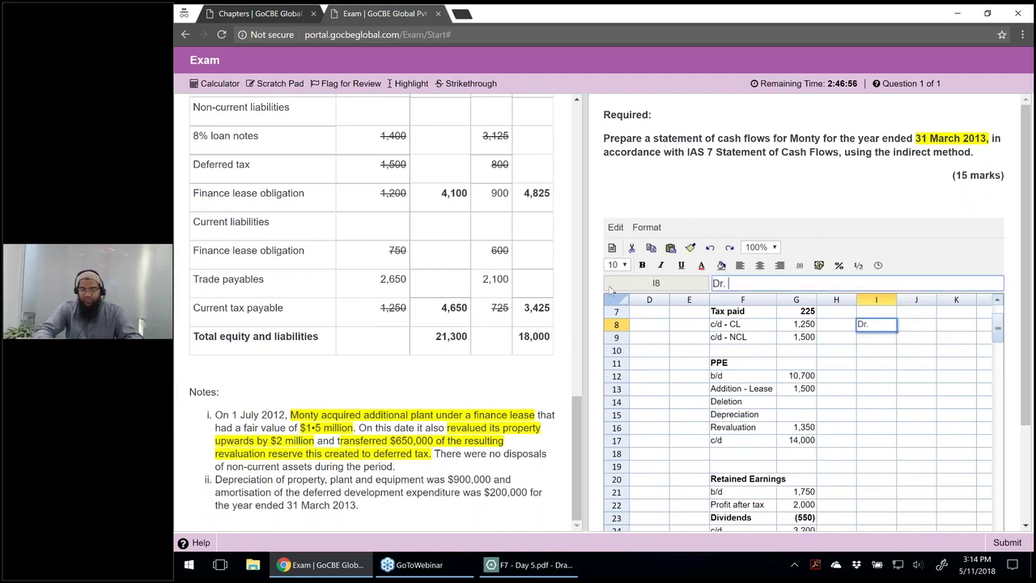
key("Return")
Step: Add the credit label "Cr. R.R (OCI)" in I9 of the revaluation journal
type("Cr. R>")
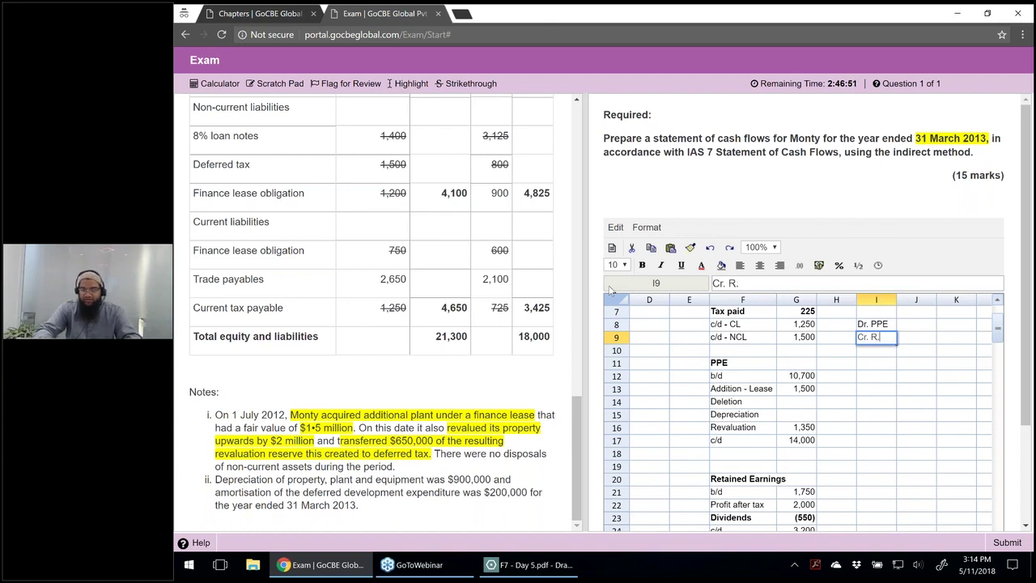
type("R")
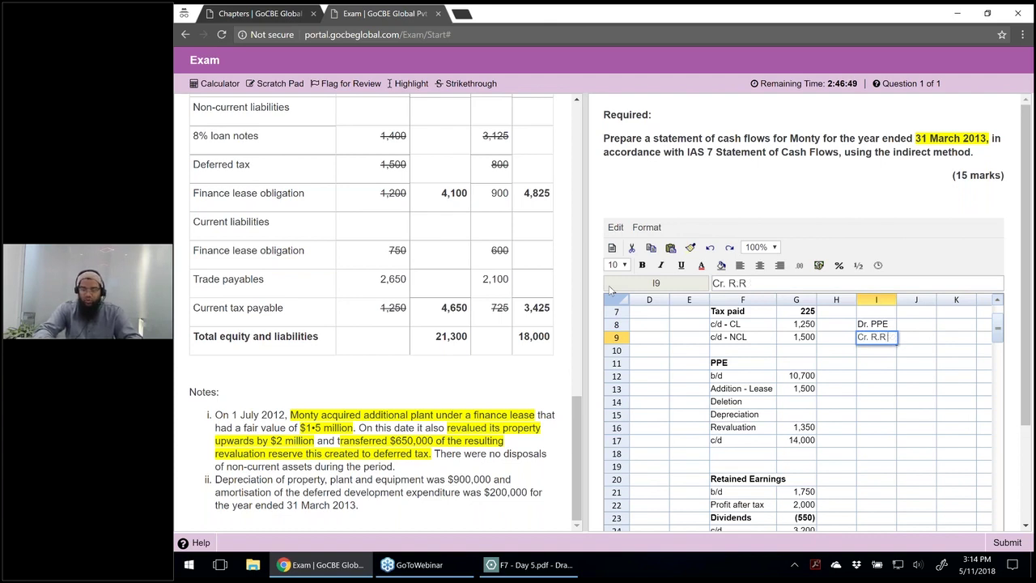
type(" (OCI)")
key("Return")
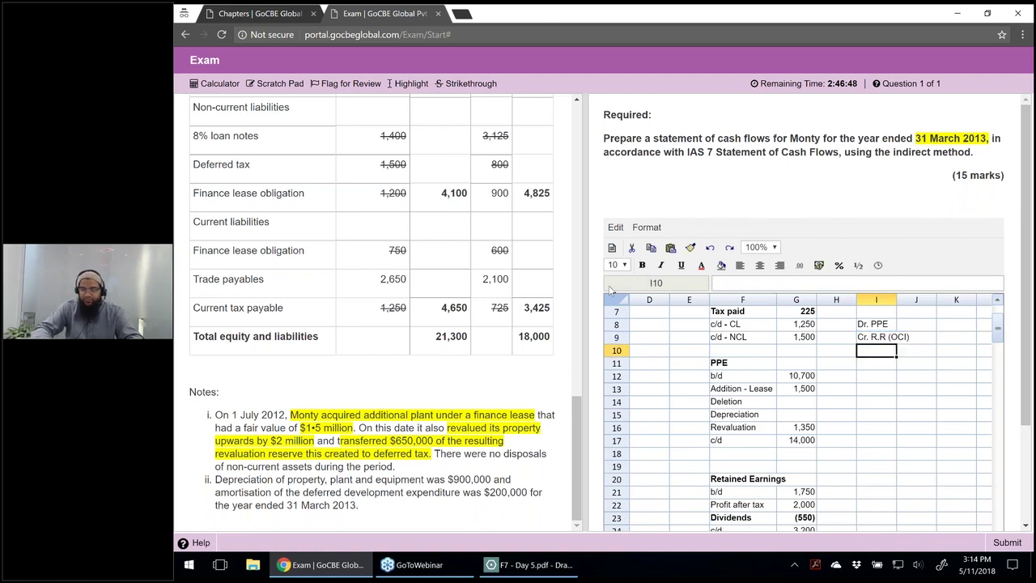
Step: Enter the revaluation journal amounts: a 2000 debit in K8 and a 2000 credit in L9
key("Up")
key("Up")
key("Right")
key("Right")
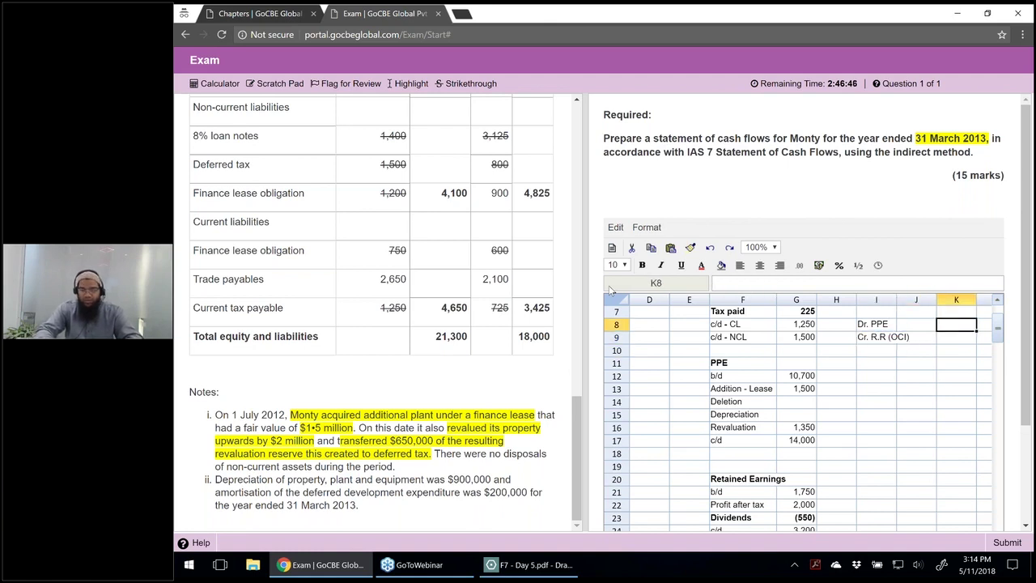
type("2000")
key("Return")
key("Right")
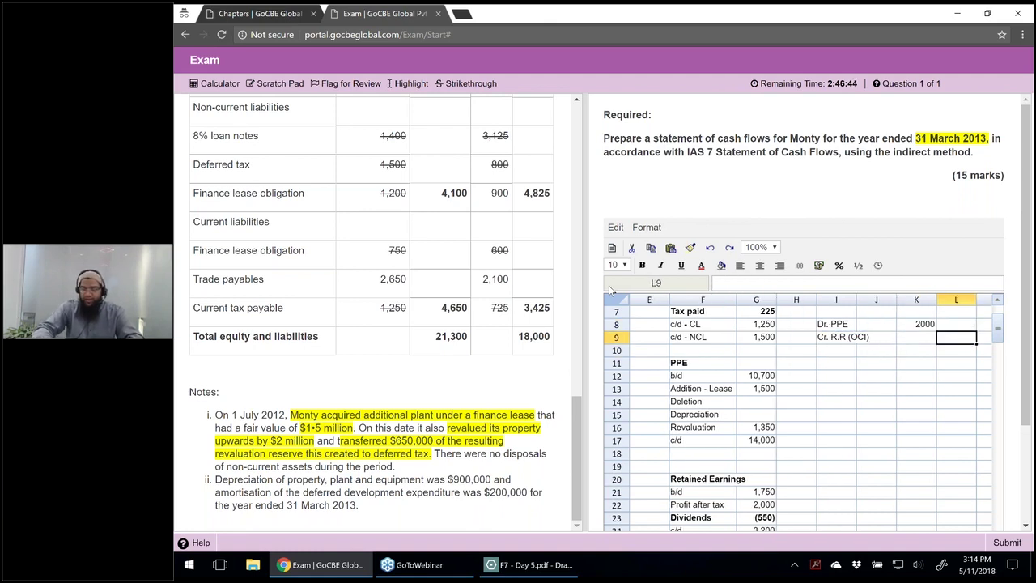
type("2000")
key("Return")
Step: Label the deferred tax journal with "Dr. R.R (OCI)" in I11 and "Cr. DTL" in I12
key("Down")
key("Left")
key("Left")
key("Left")
type("Dr.")
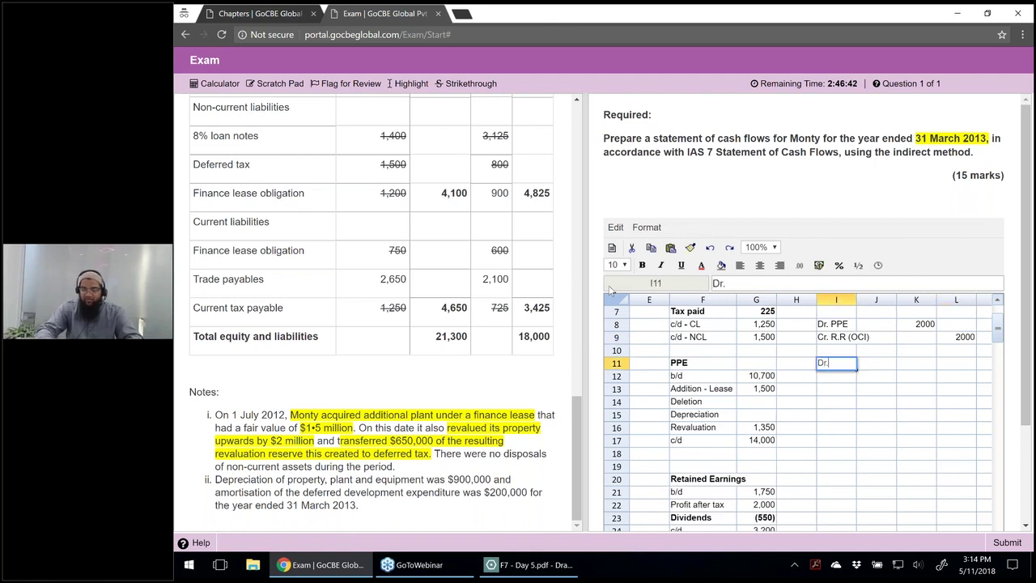
type(" R.R (OCI)")
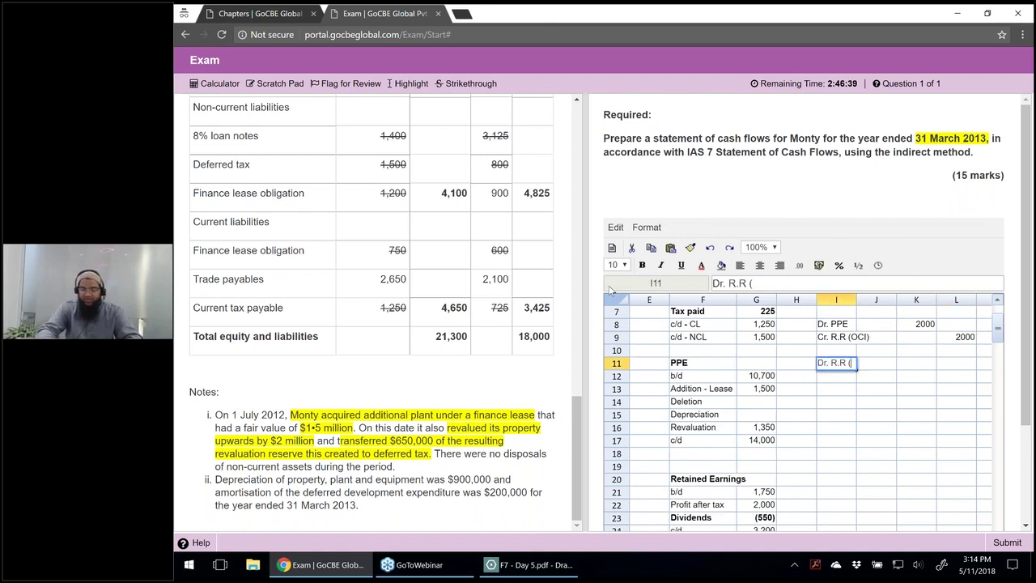
key("Return")
type("Cr. DTL")
key("Return")
Step: Enter the deferred tax journal amounts: a 650 debit in K11 and a 650 credit in L12
key("Up")
key("Up")
key("Right")
key("Right")
type("650")
key("Return")
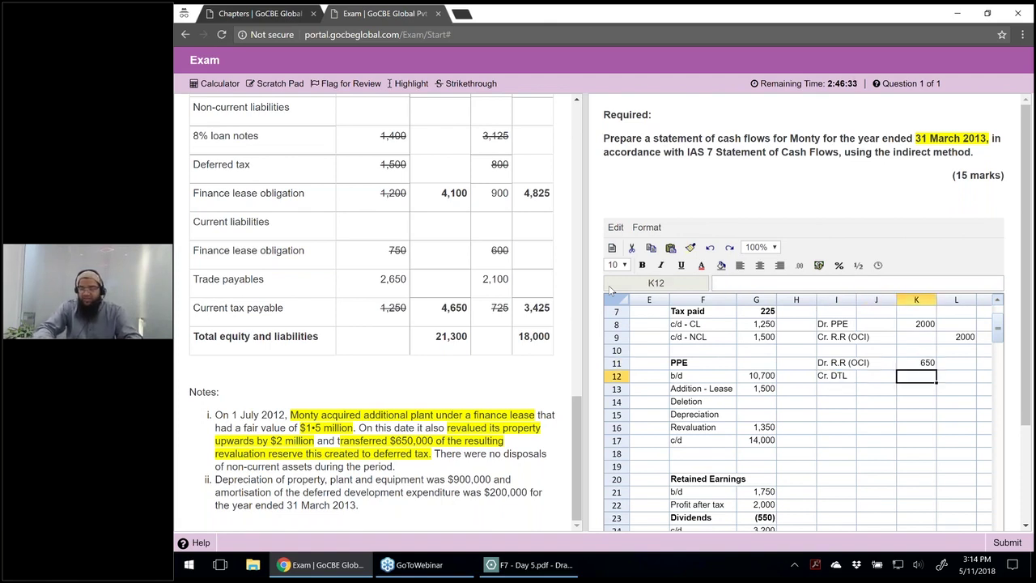
key("Right")
type("650")
key("Return")
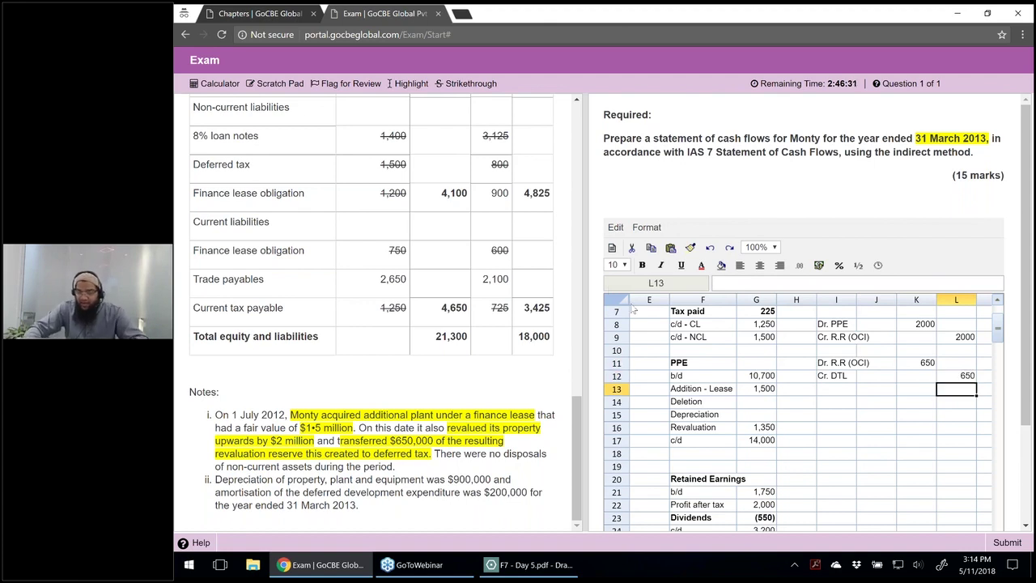
Step: Make the "Dr. PPE" line of the revaluation journal bold, from I8 to K8
left_click_drag(947, 338, 850, 366)
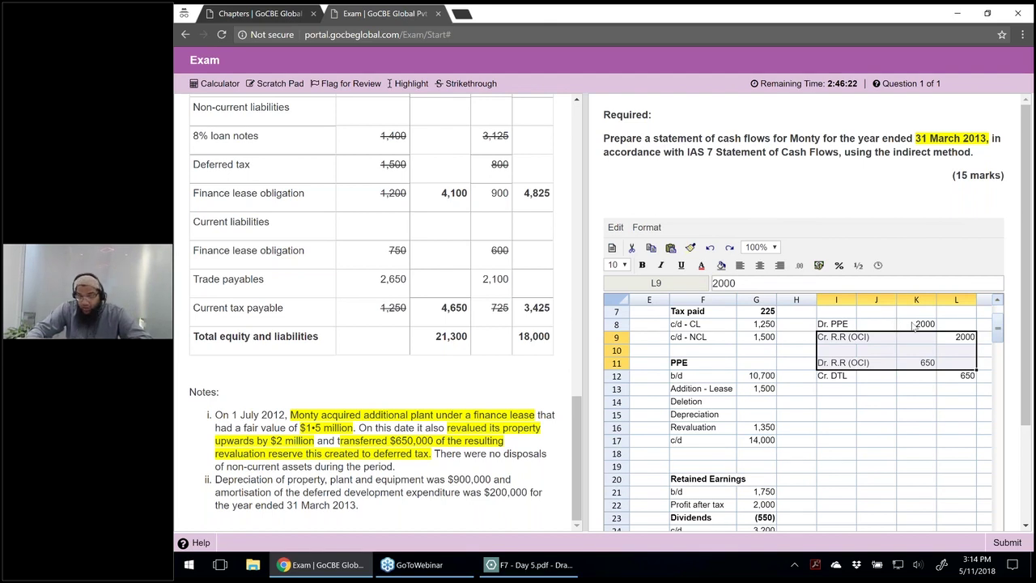
left_click_drag(913, 324, 845, 328)
key("ctrl+b")
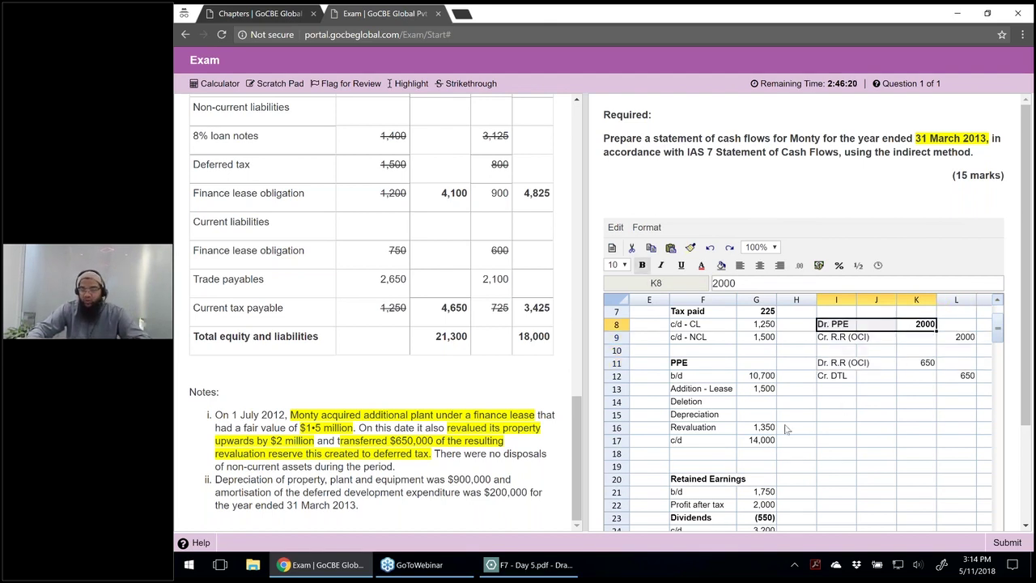
Step: Set the Revaluation amount in G16 of the PPE working to 2000
left_click(770, 431)
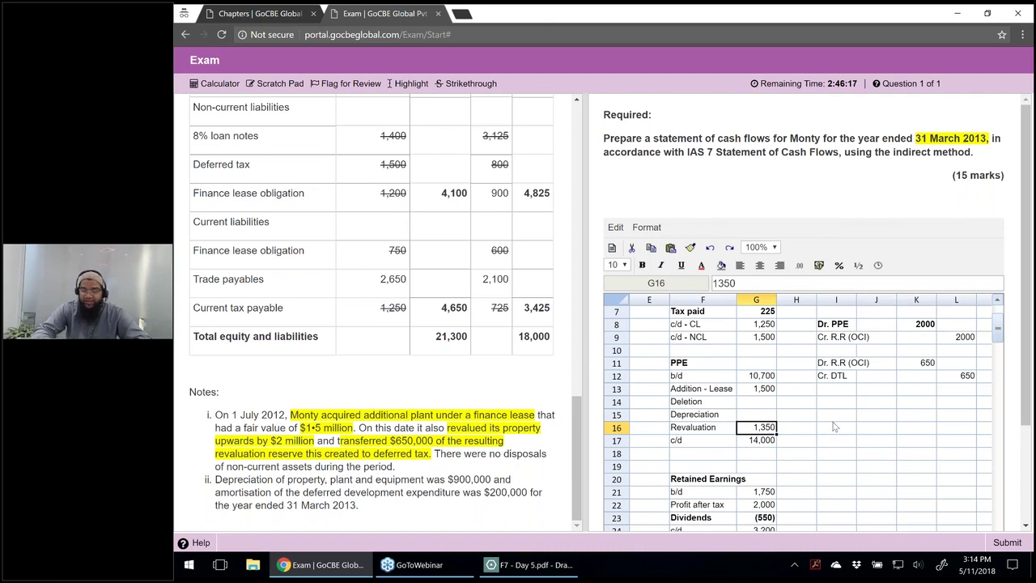
type("2000")
key("Return")
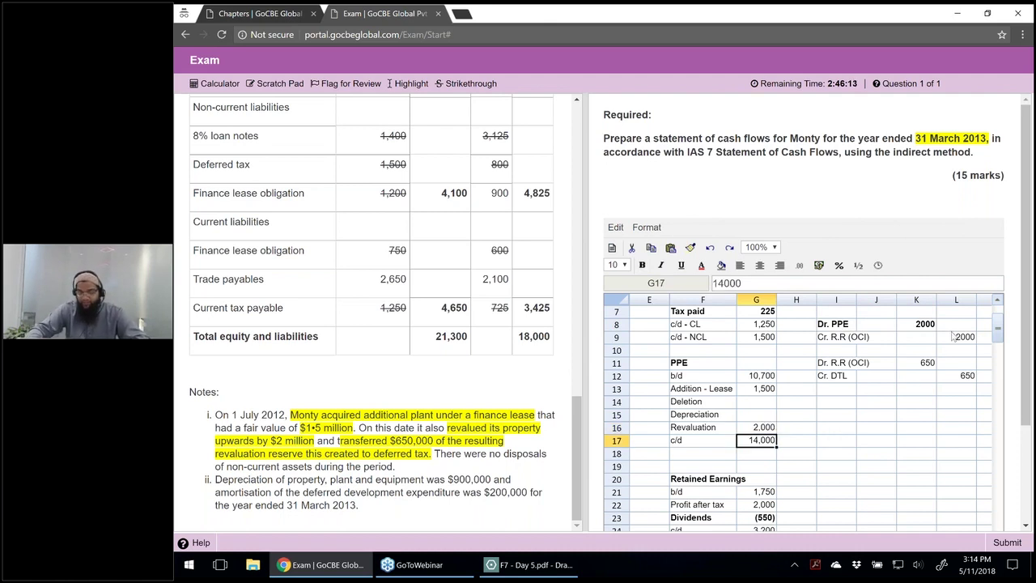
Step: Make the "Cr. DTL" line of the deferred tax journal bold, from I12 to L12
left_click_drag(917, 367, 842, 364)
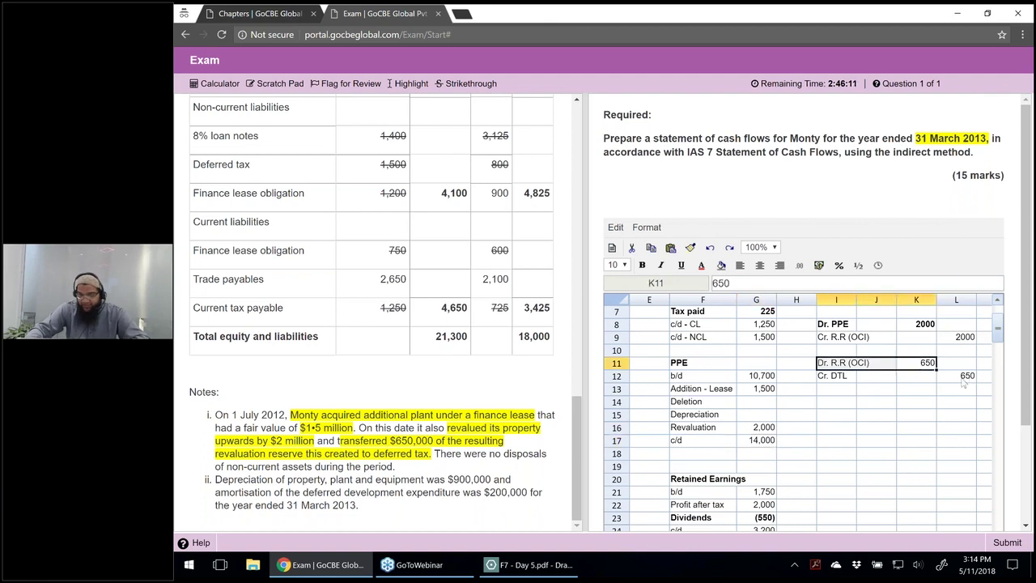
left_click_drag(962, 381, 834, 376)
key("ctrl+b")
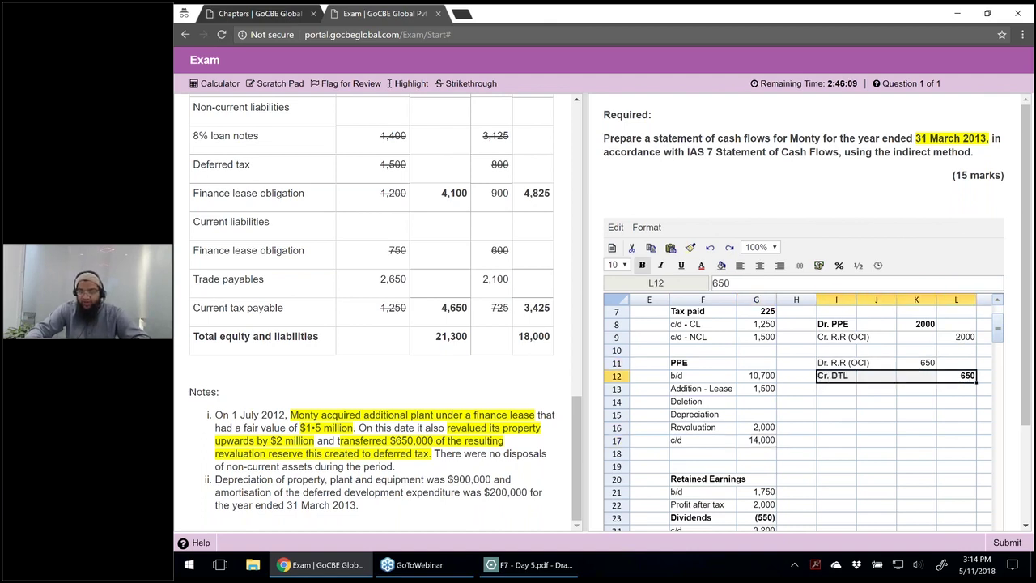
Step: Move the Tax paid and c/d lines of the Tax Payable working down one row, leaving row 7 free
scroll(714, 355, "up", 2)
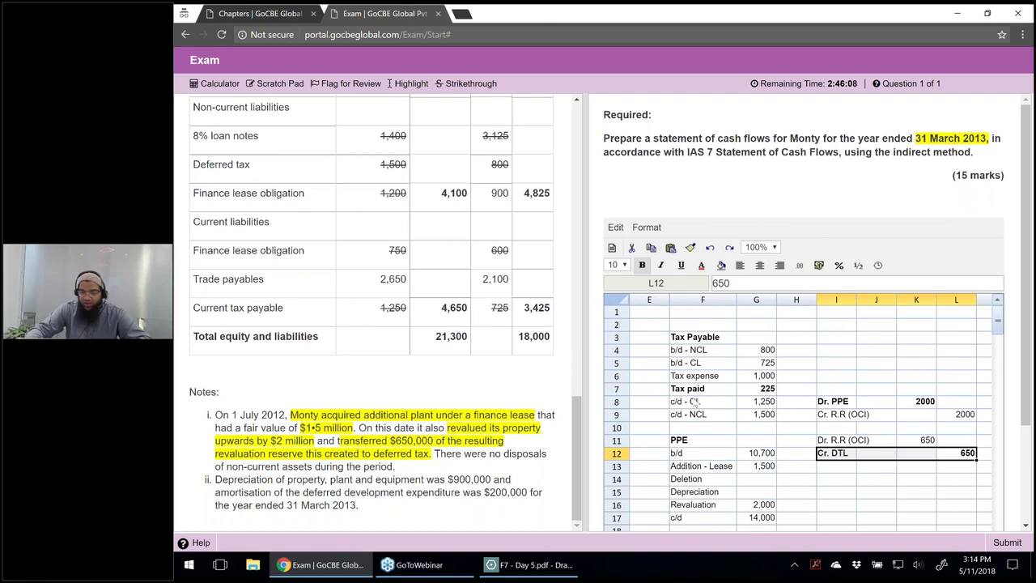
left_click(695, 376)
left_click_drag(692, 388, 737, 410)
key("Up")
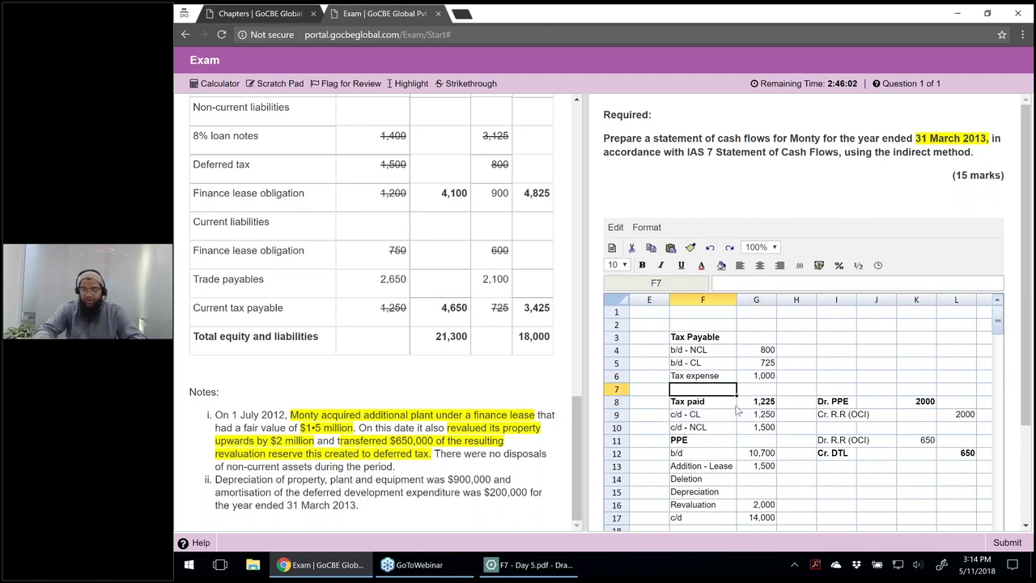
type("Deferred tac")
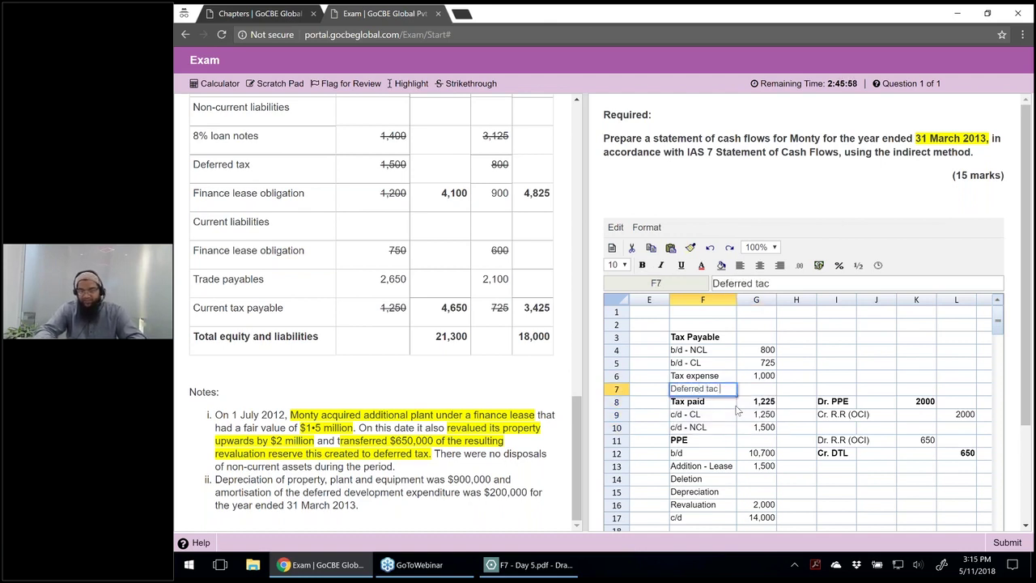
key("BackSpace")
key("BackSpace")
key("BackSpace")
key("BackSpace")
key("BackSpace")
key("BackSpace")
key("BackSpace")
key("BackSpace")
key("BackSpace")
key("BackSpace")
key("BackSpace")
Step: Add an "R.R OCI" line of 650 in row 7 of the Tax Payable working
type("R.R OCI")
key("Return")
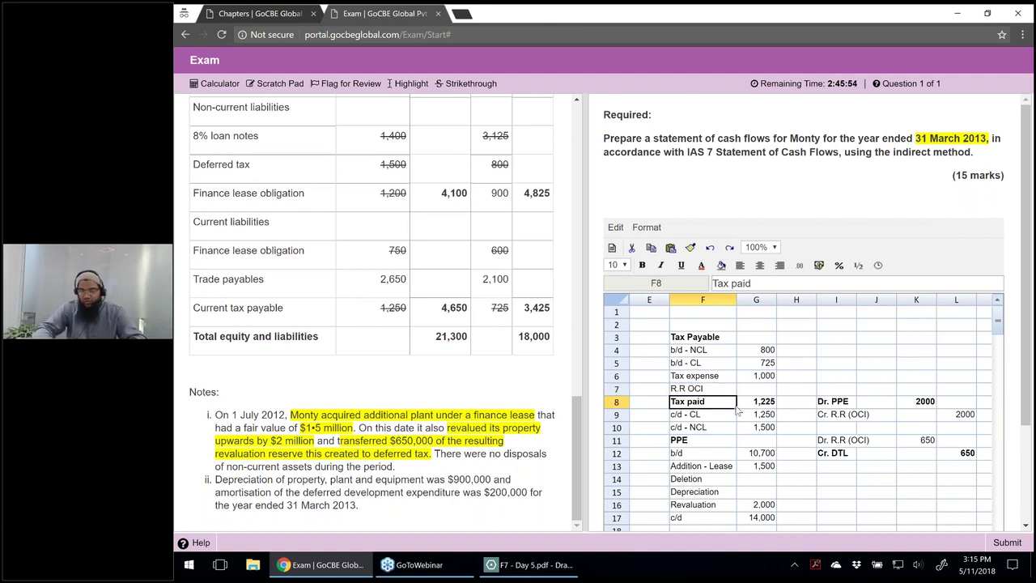
key("Up")
key("Right")
type("650")
key("Return")
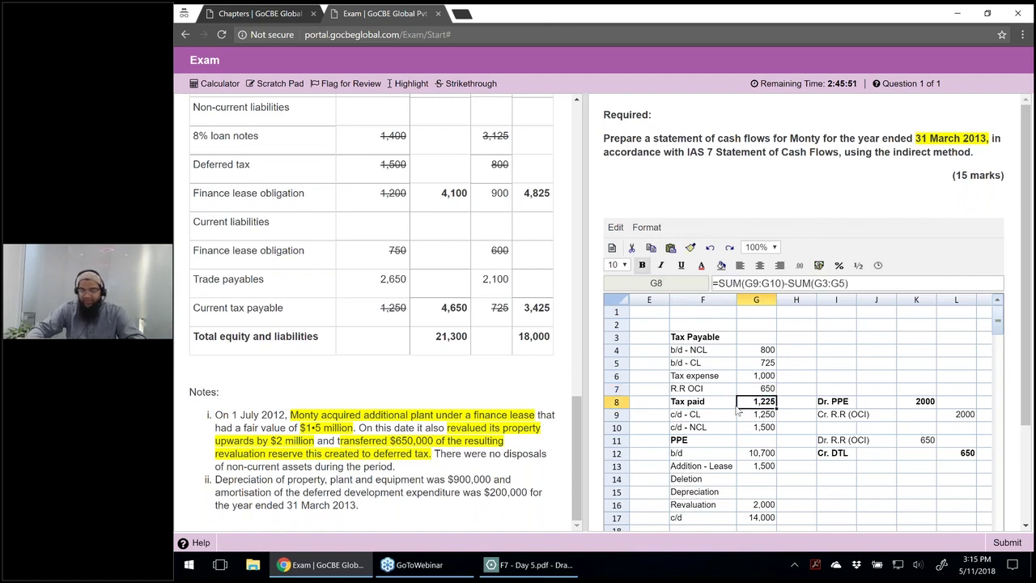
Step: Correct the Tax paid formula in G8 to =SUM(G9:G10)-SUM(G4:G7)
left_click(862, 282)
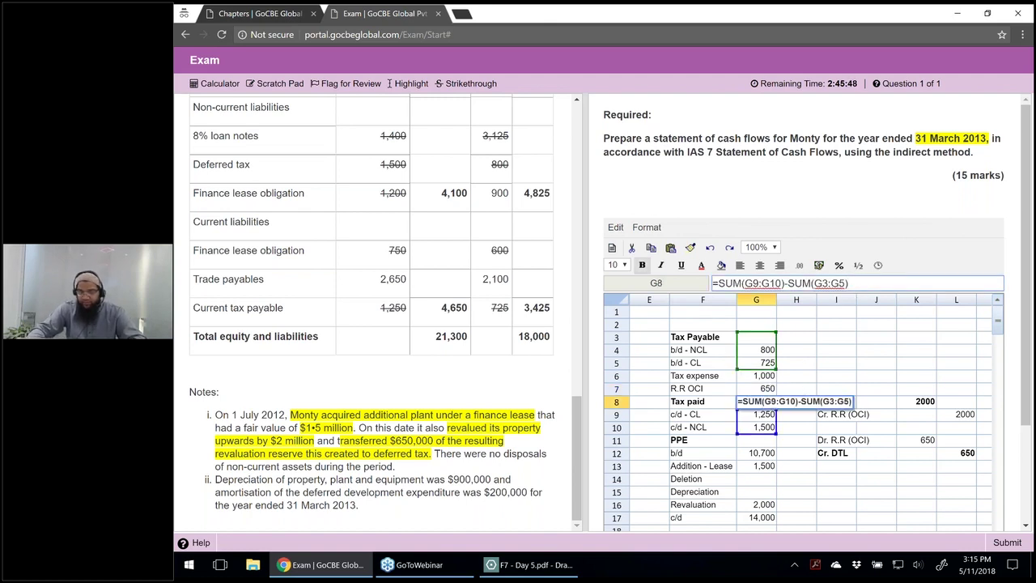
left_click_drag(777, 361, 773, 390)
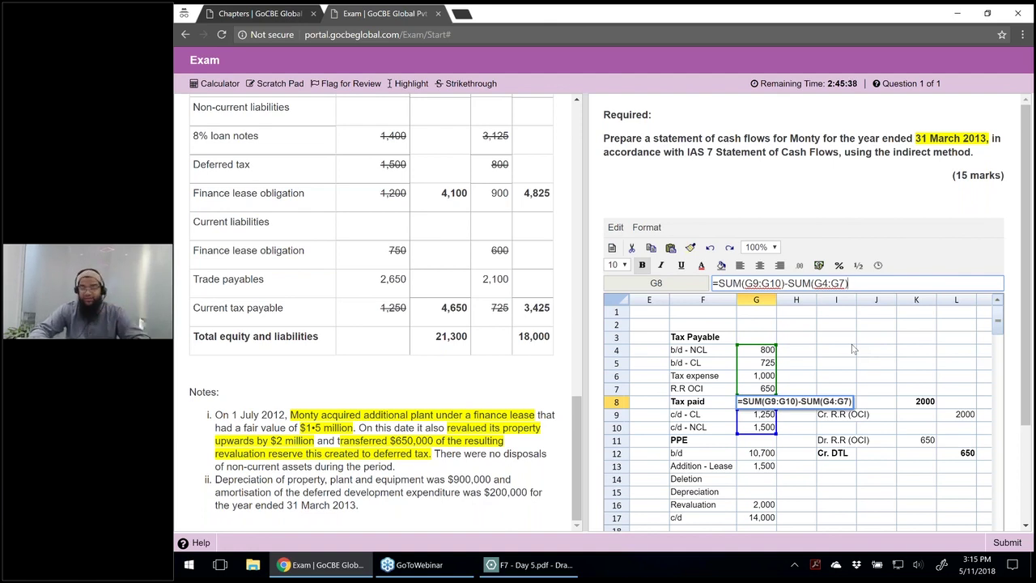
key("Return")
key("shift+Left")
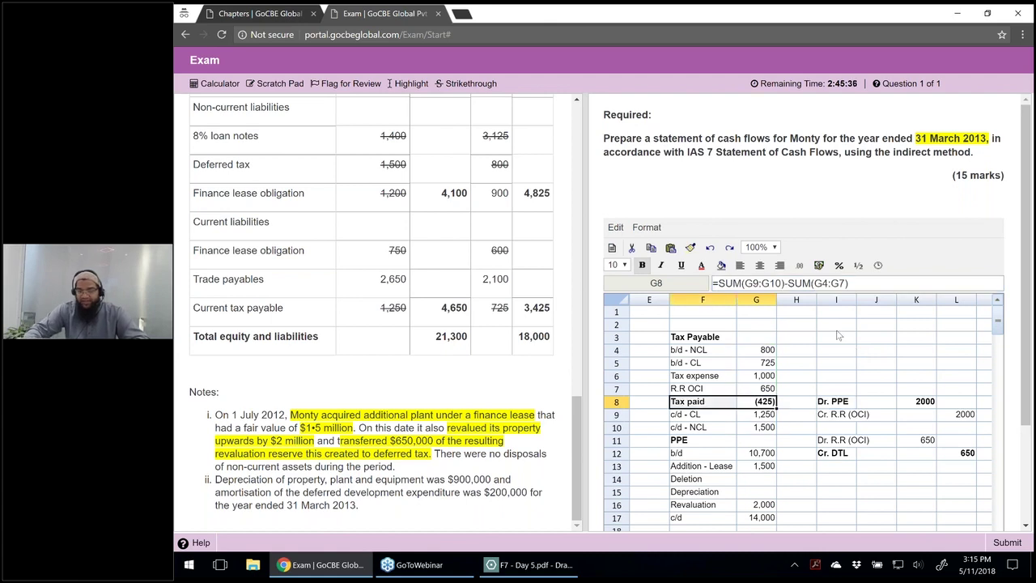
Step: Record Tax Paid = (425) under operating activities in the scratchpad and return to the Tax paid line
left_click(738, 405)
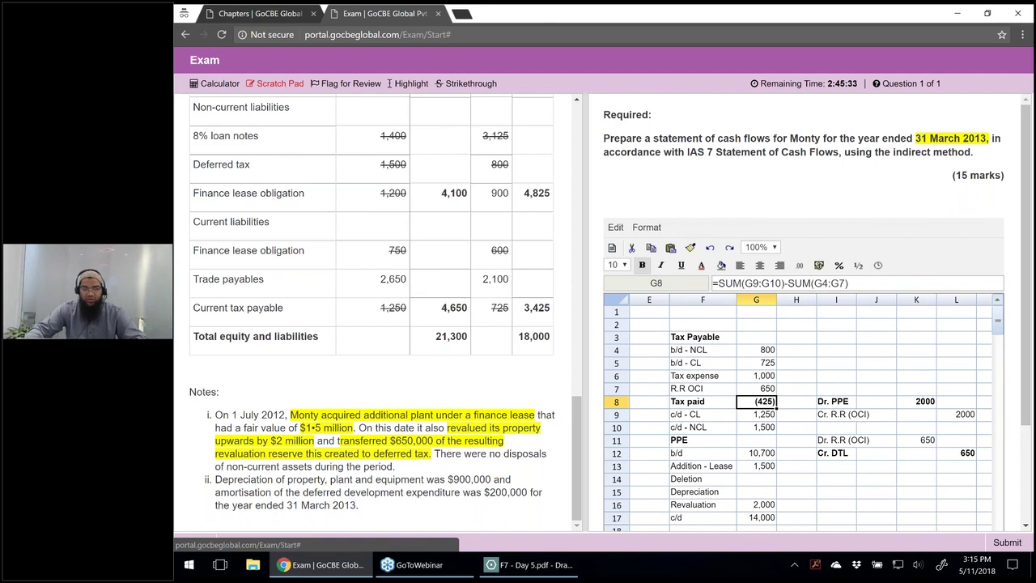
left_click(277, 84)
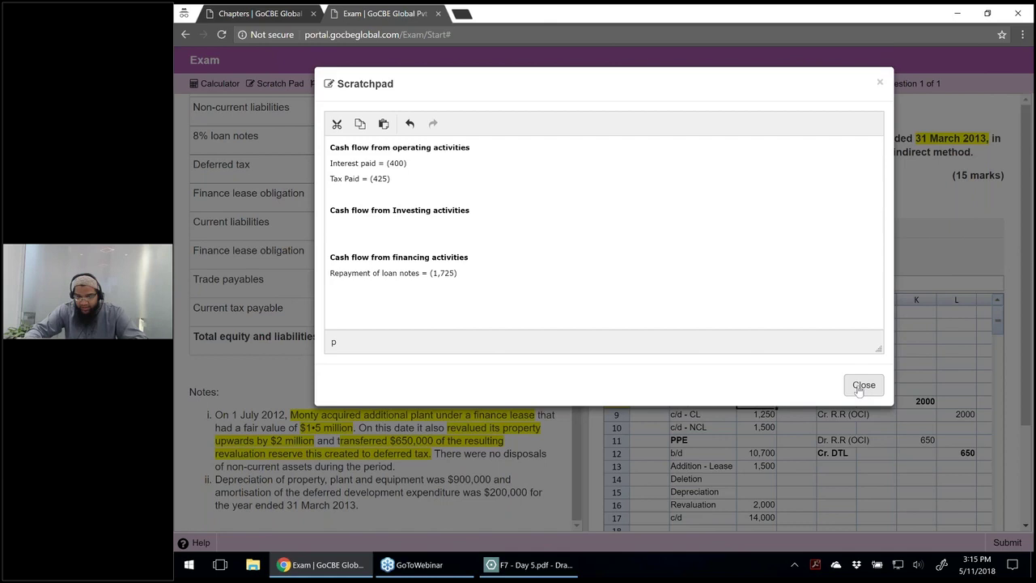
left_click(863, 386)
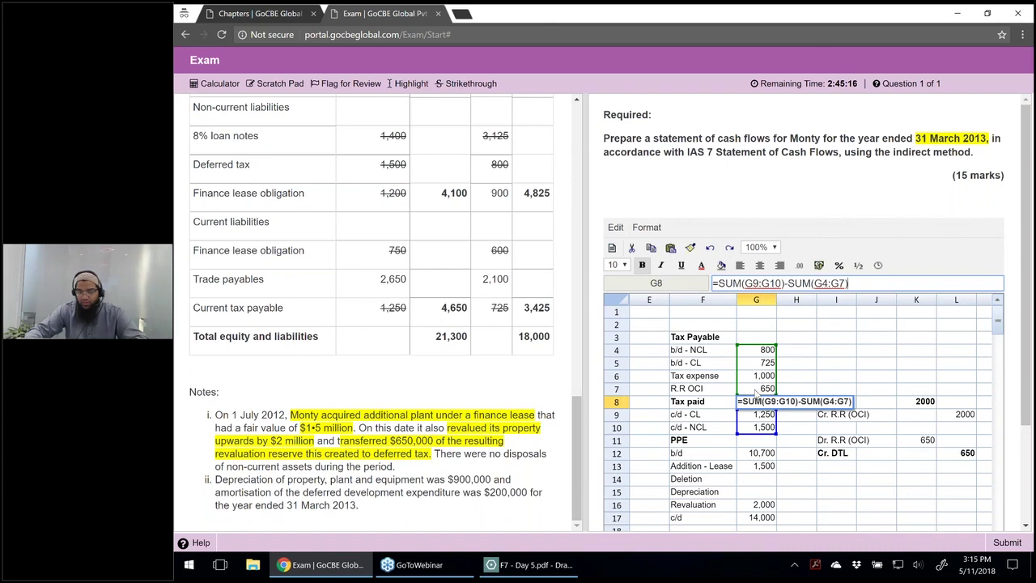
key("Return")
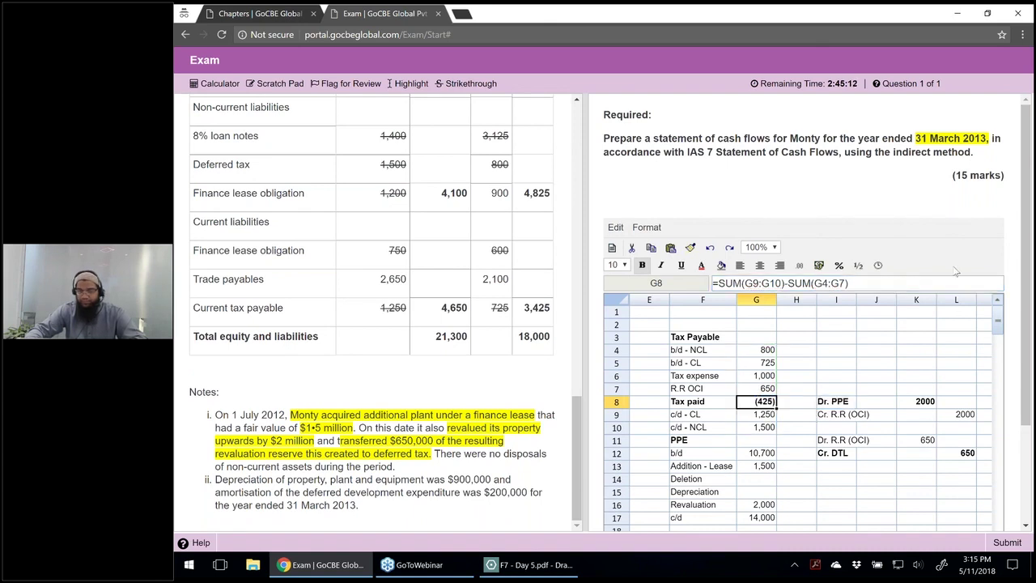
left_click(716, 403)
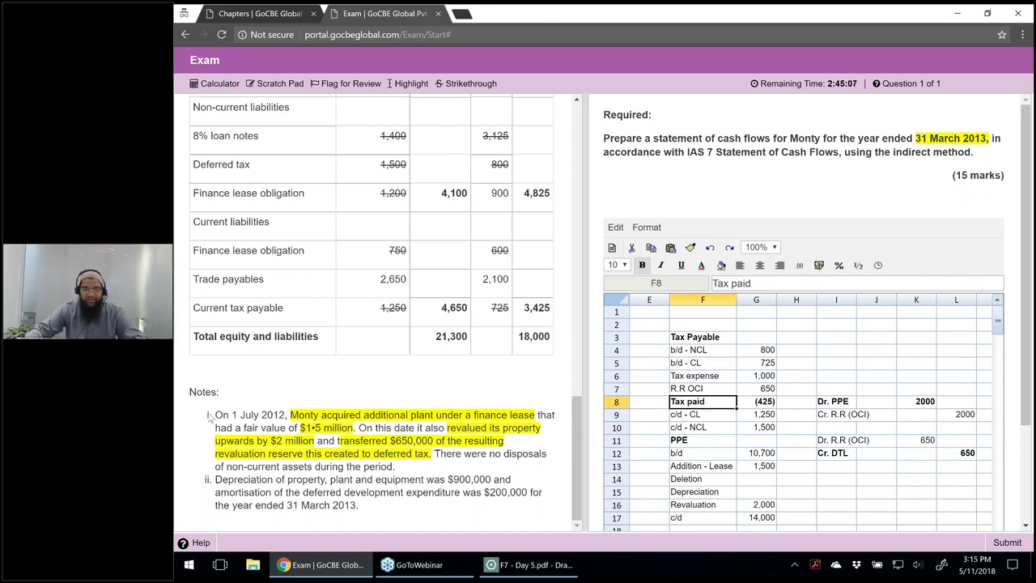
Step: Reread note i on disposals of non-current assets and enter 0 for Deletion in G14 of the PPE working
left_click_drag(215, 417, 313, 447)
left_click(313, 447)
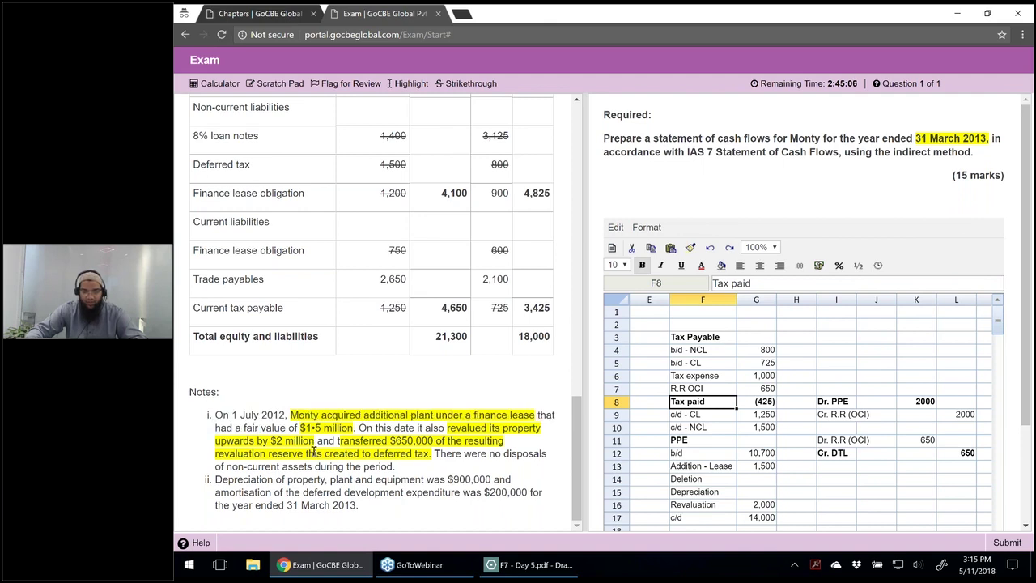
left_click_drag(435, 456, 398, 468)
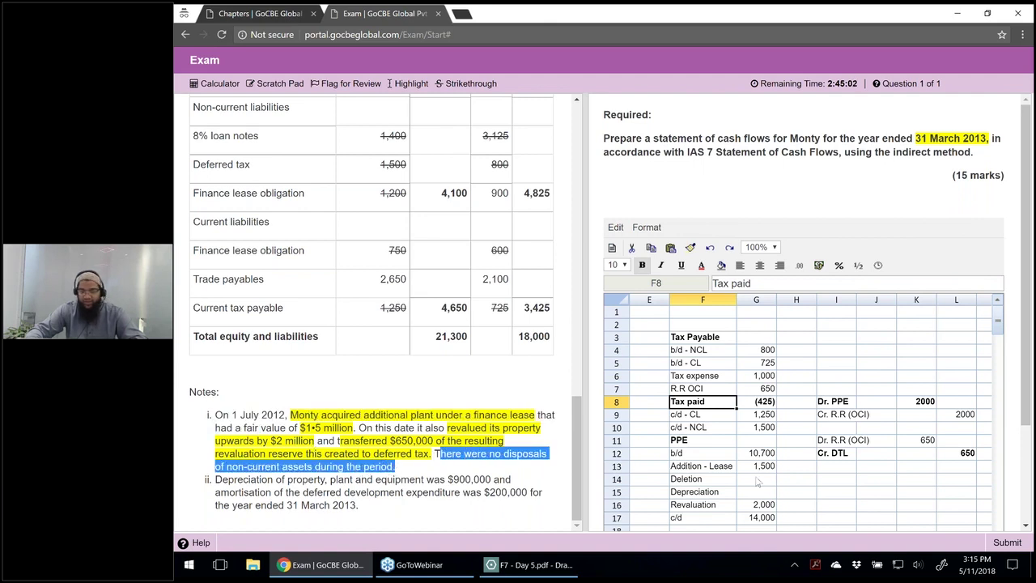
scroll(758, 482, "down", 2)
left_click(756, 402)
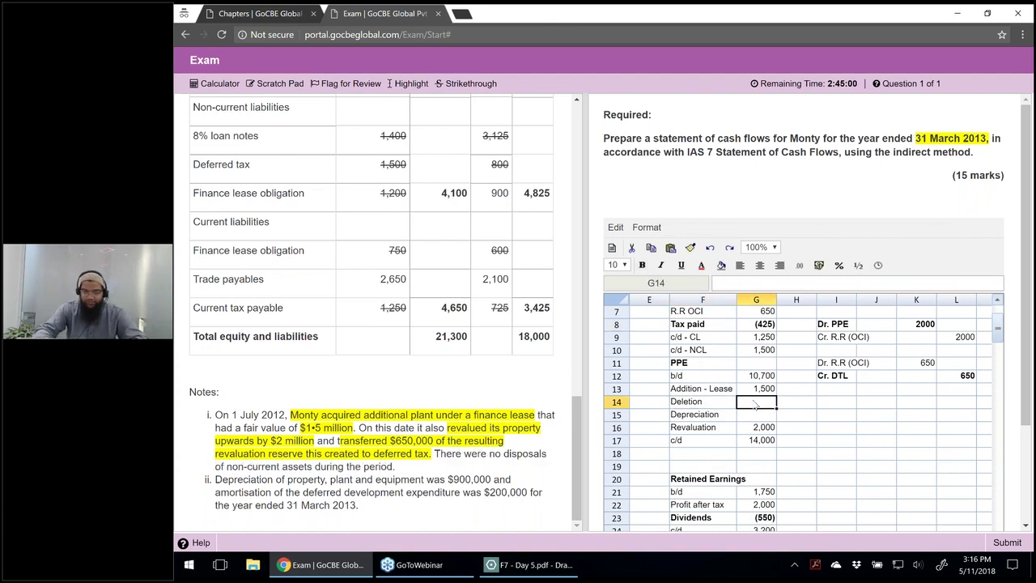
type("0")
key("Left")
key("Down")
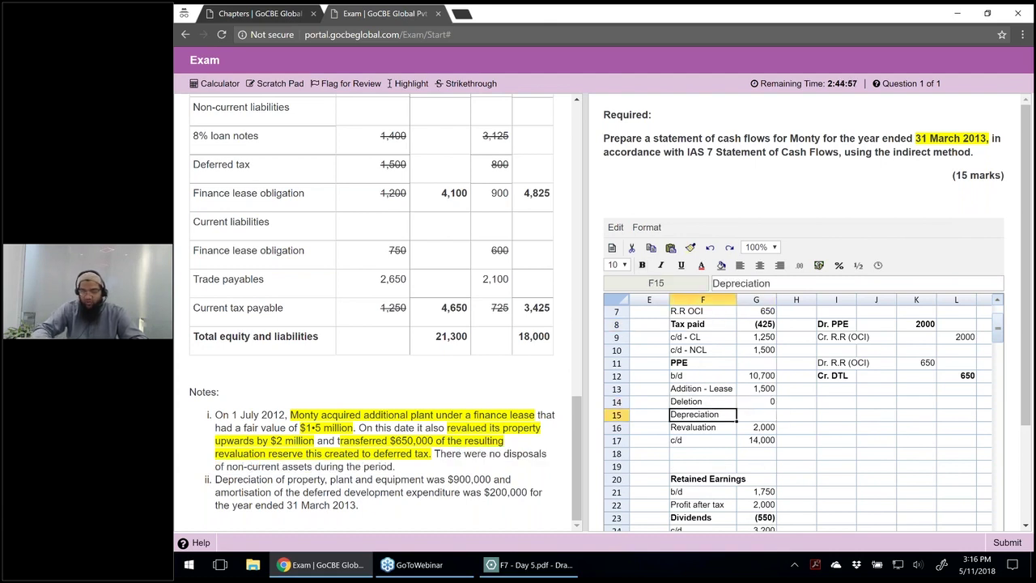
Step: Clear the Deletion label and its amount from row 14 of the PPE working
key("Up")
key("shift+Right")
key("Delete")
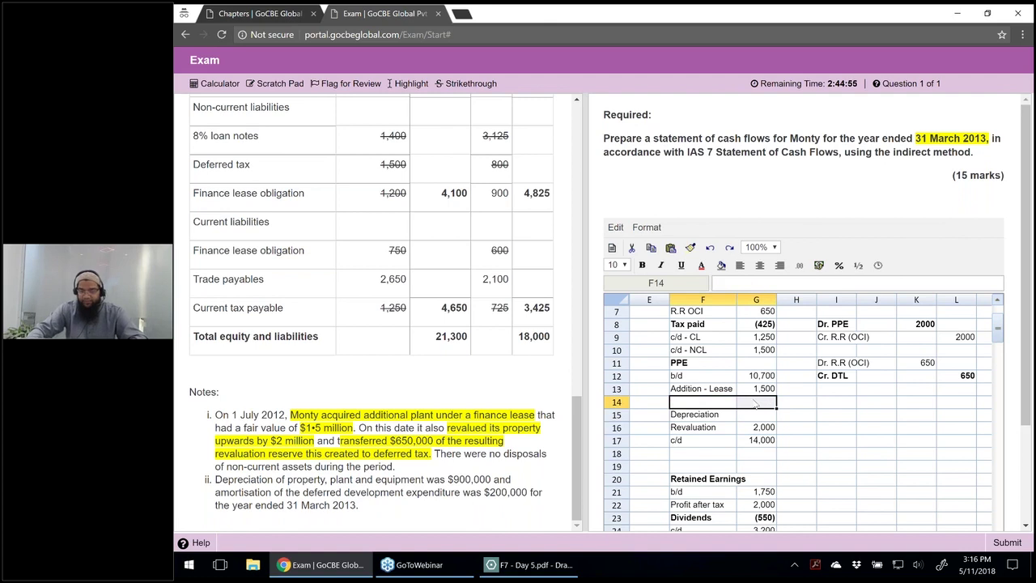
Step: Highlight note ii's property, plant and equipment depreciation of $900,000 and enter 900 for Depreciation in G15
key("Right")
key("Down")
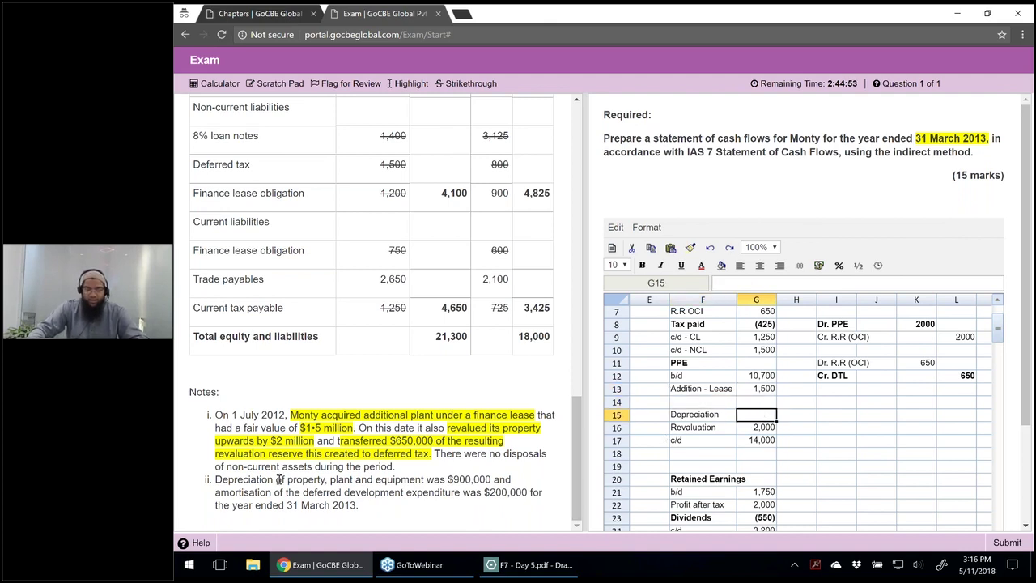
left_click_drag(216, 480, 491, 480)
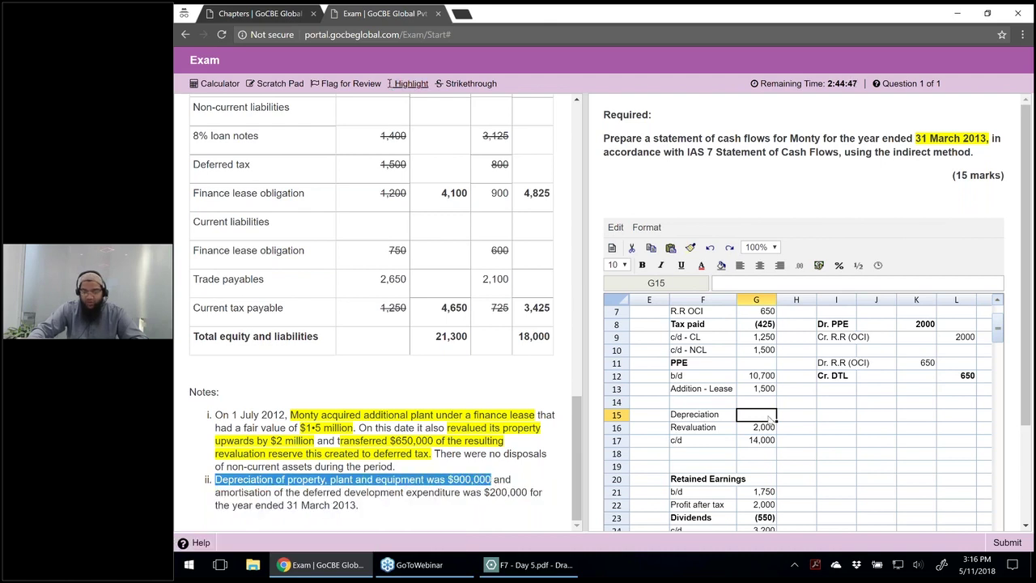
left_click(404, 83)
type("900")
key("Return")
key("Up")
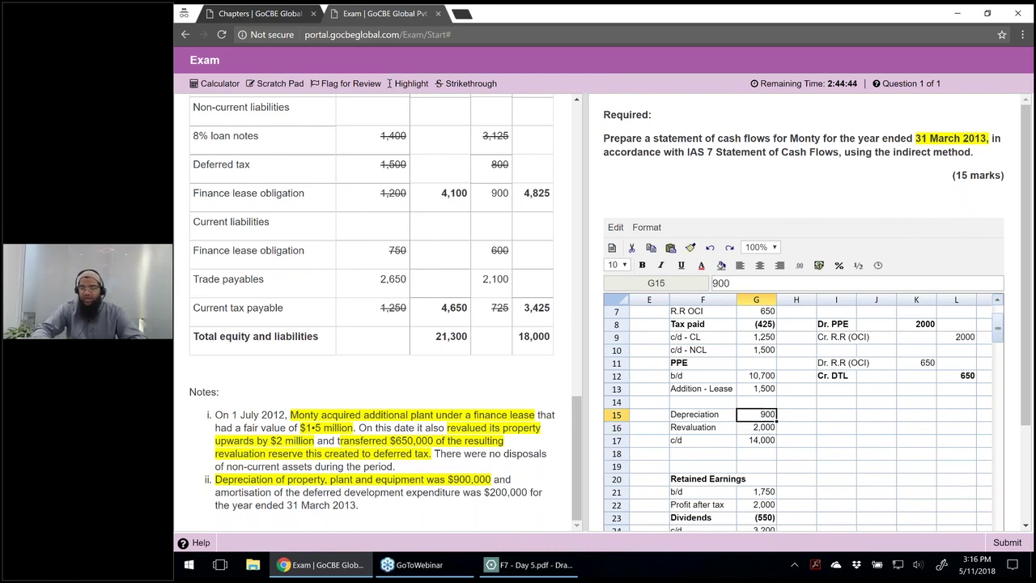
Step: Enter 900 for Depreciation in C5 among the operating activities adjustments
key("Up")
key("Up")
key("Up")
key("Up")
key("Up")
key("Up")
key("Up")
key("Up")
key("Up")
key("Up")
key("Left")
key("Left")
key("Left")
key("Left")
type("900")
key("Return")
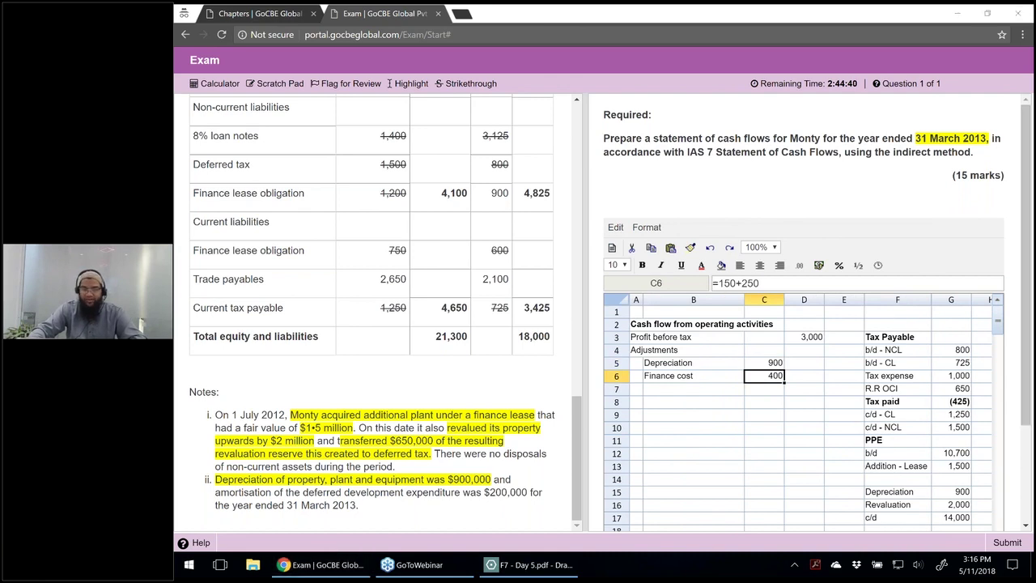
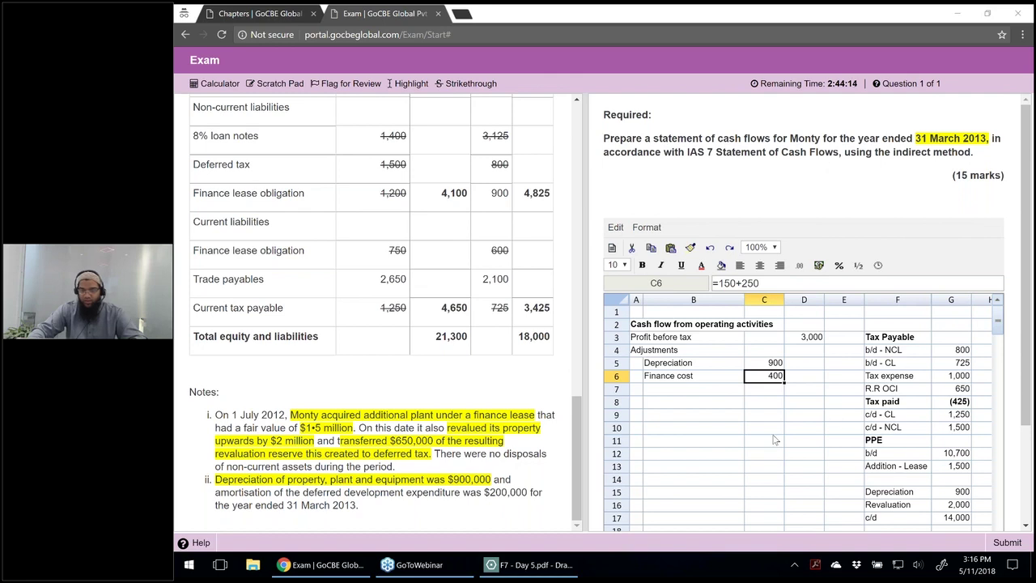
Step: Compare the Depreciation line in the operating adjustments with the Depreciation line in the PPE working
left_click(774, 440)
key("Right")
key("Right")
key("Right")
key("Right")
left_click(951, 478)
scroll(951, 478, "down", 2)
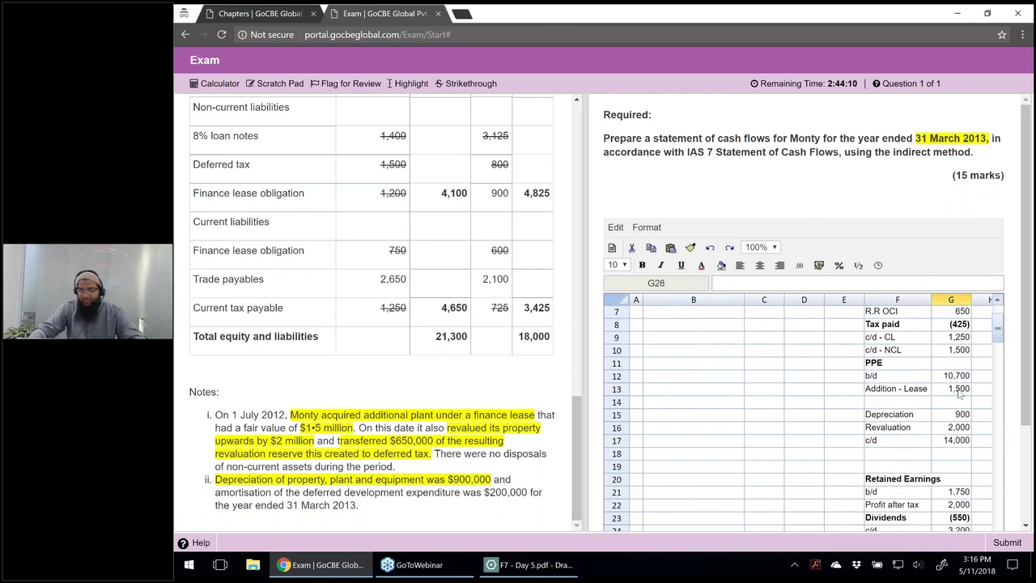
left_click(952, 414)
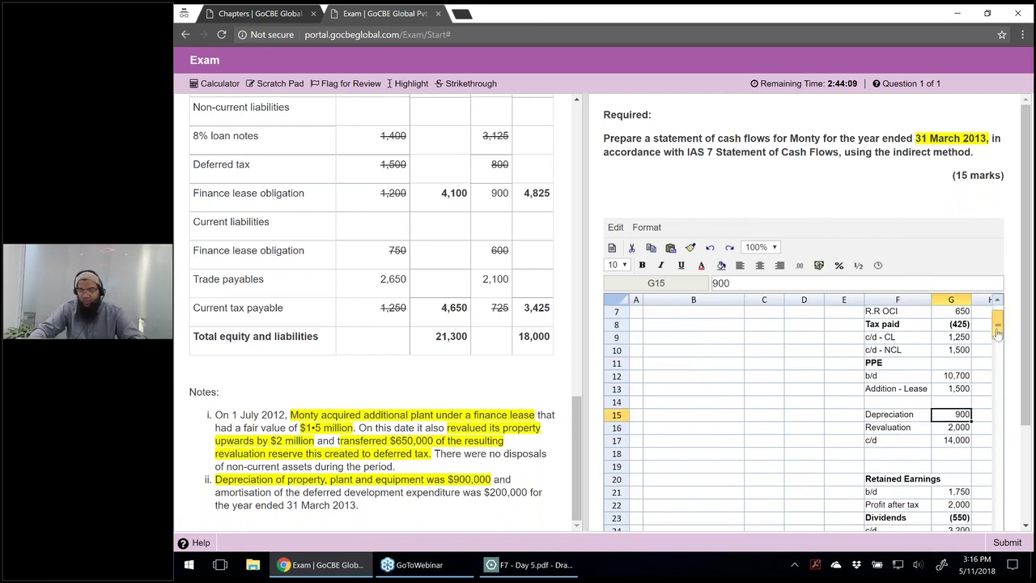
left_click_drag(998, 328, 998, 321)
left_click(769, 337)
left_click(693, 337, "shift")
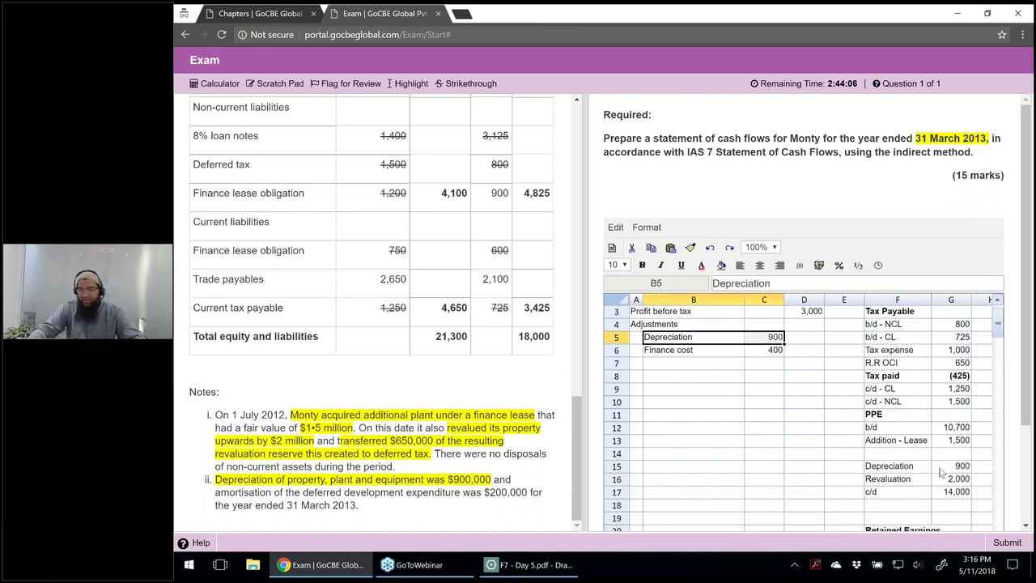
left_click(915, 467)
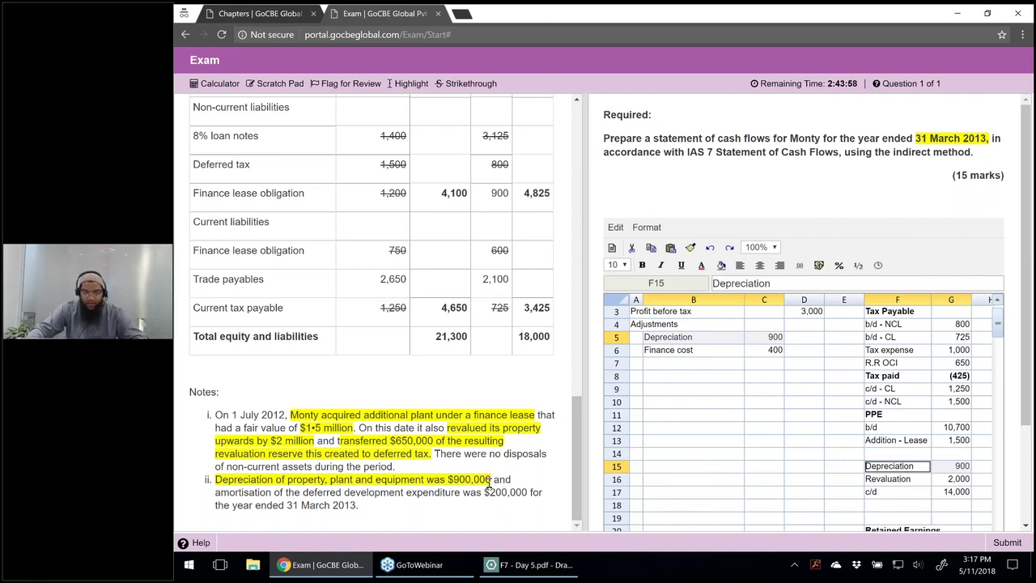
Step: Highlight the $200,000 amount and the word "amortisation" in note ii
left_click_drag(215, 493, 460, 493)
left_click_drag(527, 495, 484, 495)
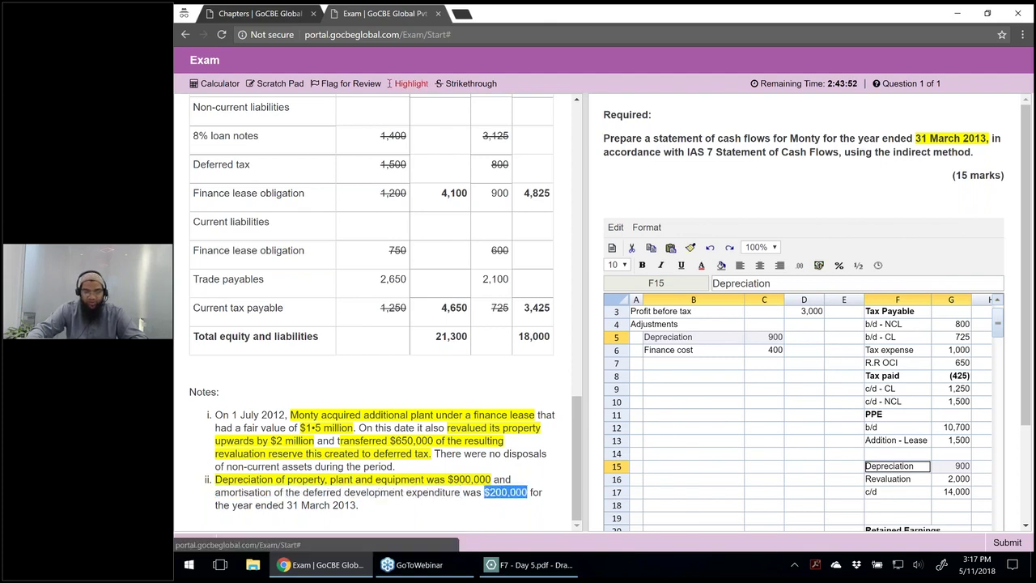
left_click(404, 83)
left_click_drag(214, 492, 272, 492)
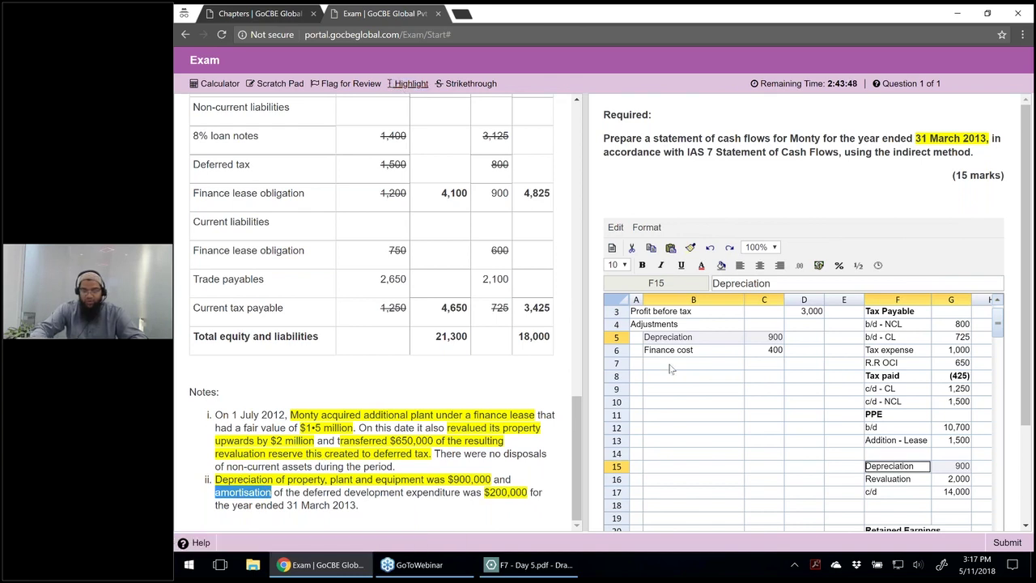
Step: Highlight "amortisation" in note ii and add an Amortisation adjustment of 200 below Finance cost
left_click(405, 84)
left_click(670, 364)
type("Admot")
key("BackSpace")
key("BackSpace")
key("BackSpace")
type("mortisation")
key("Tab")
type("2")
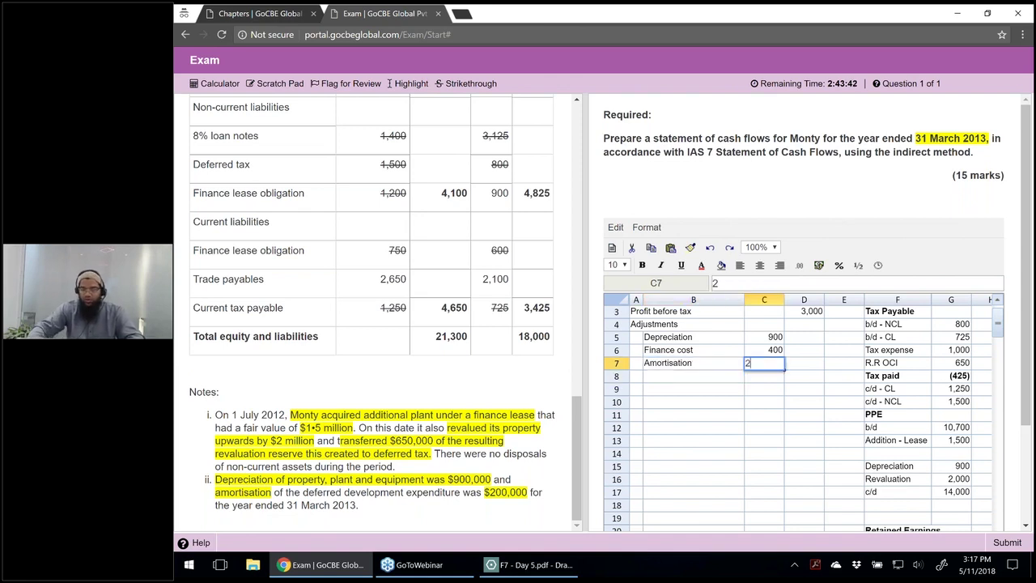
type(",00")
Step: Enter 200 as the Amortisation figure in the Development Expenditure working
left_click(949, 525)
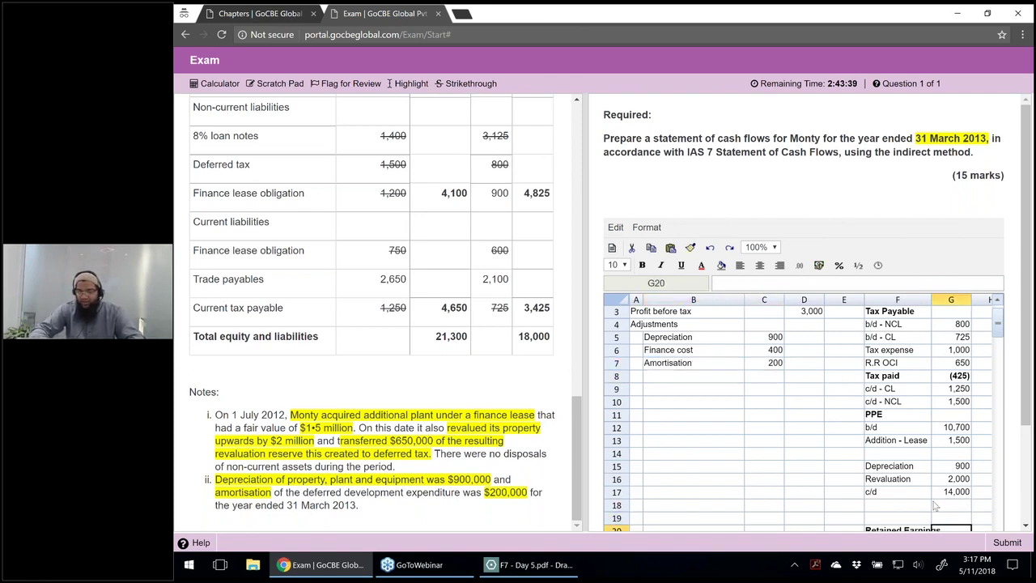
key("Down")
key("Down")
key("Down")
key("Down")
key("Down")
key("Down")
key("Down")
key("Down")
key("Down")
key("Down")
key("Down")
key("Down")
key("Down")
key("Down")
key("Down")
key("Down")
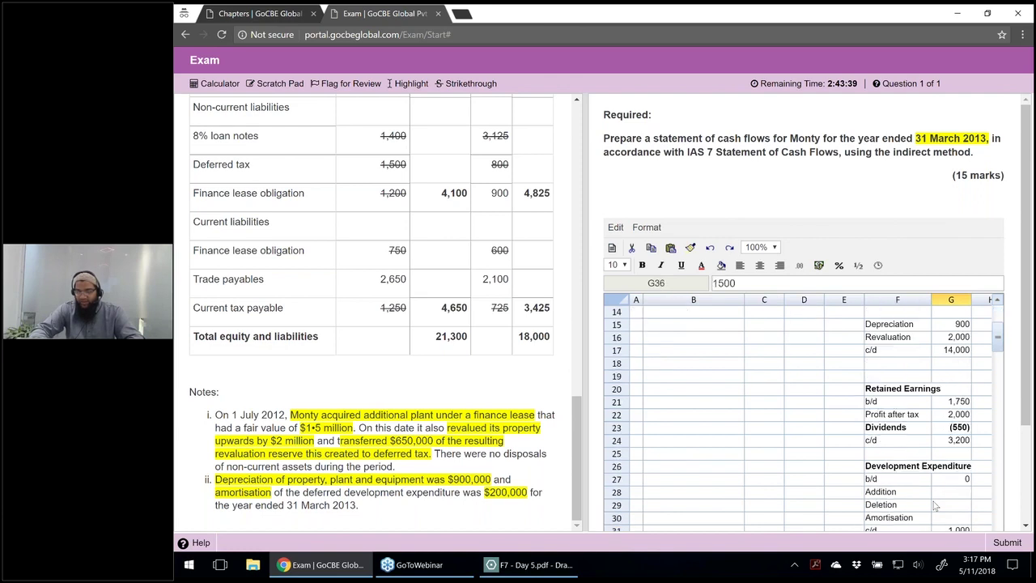
key("Up")
key("Up")
key("Up")
key("Up")
key("Up")
key("Up")
type("200")
key("Return")
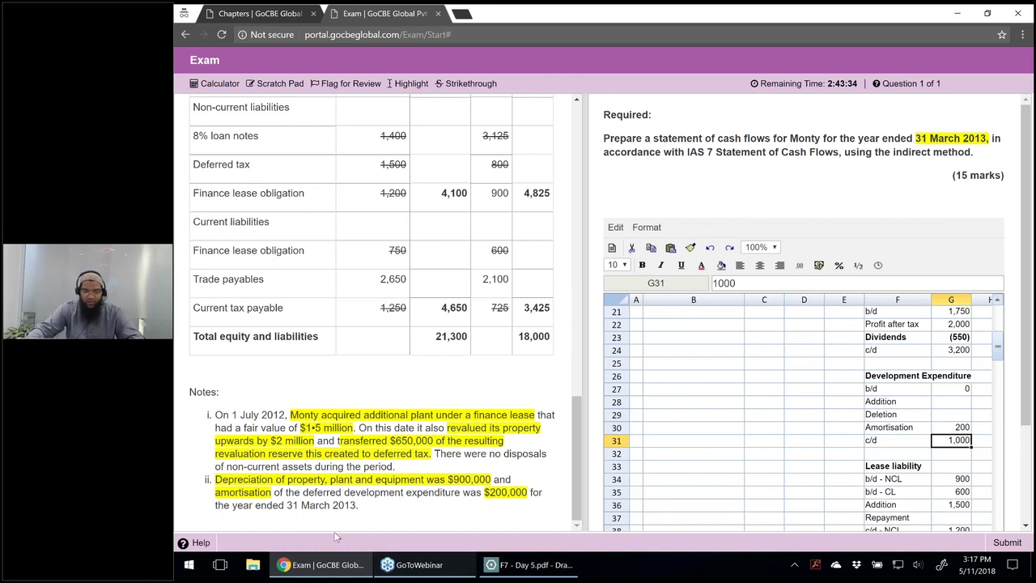
left_click_drag(349, 493, 285, 492)
left_click_drag(223, 409, 361, 505)
left_click(360, 505)
Step: Calculate the missing PPE figure in G14 with the formula =SUM(G16:G17)-SUM(G15,G12:G13)
scroll(801, 413, "up", 6)
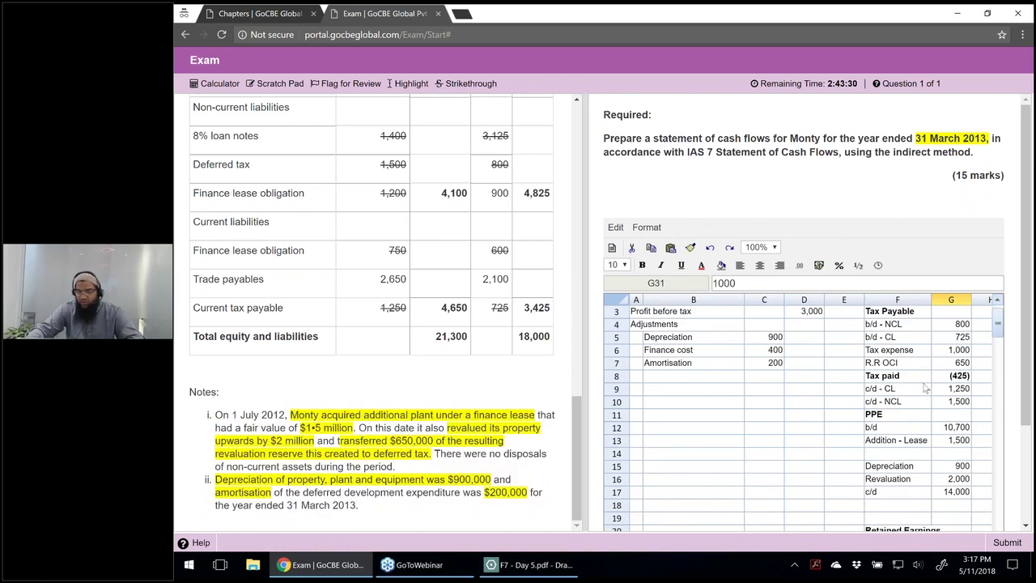
left_click_drag(890, 312, 955, 405)
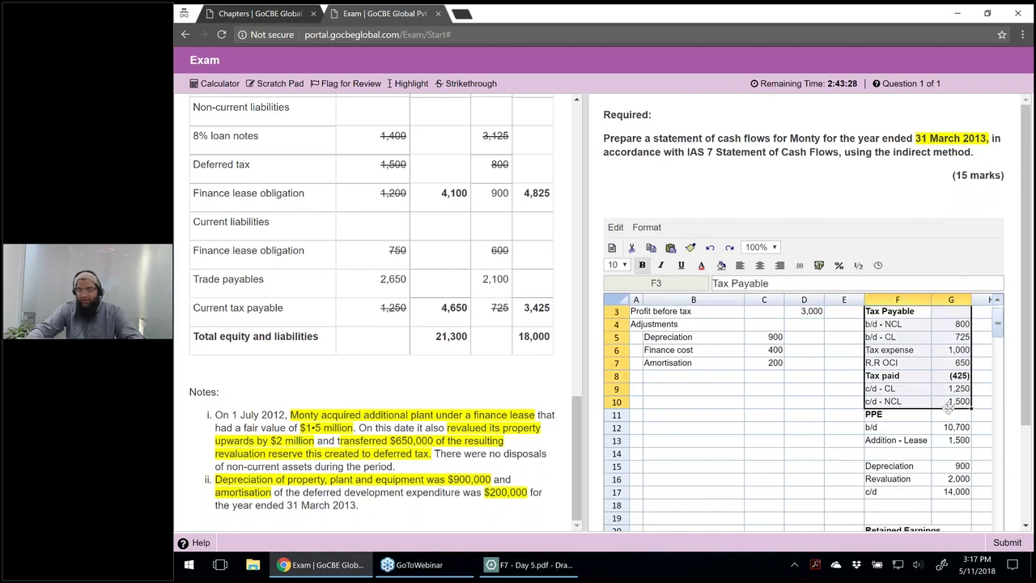
left_click(956, 457)
type("=sum(")
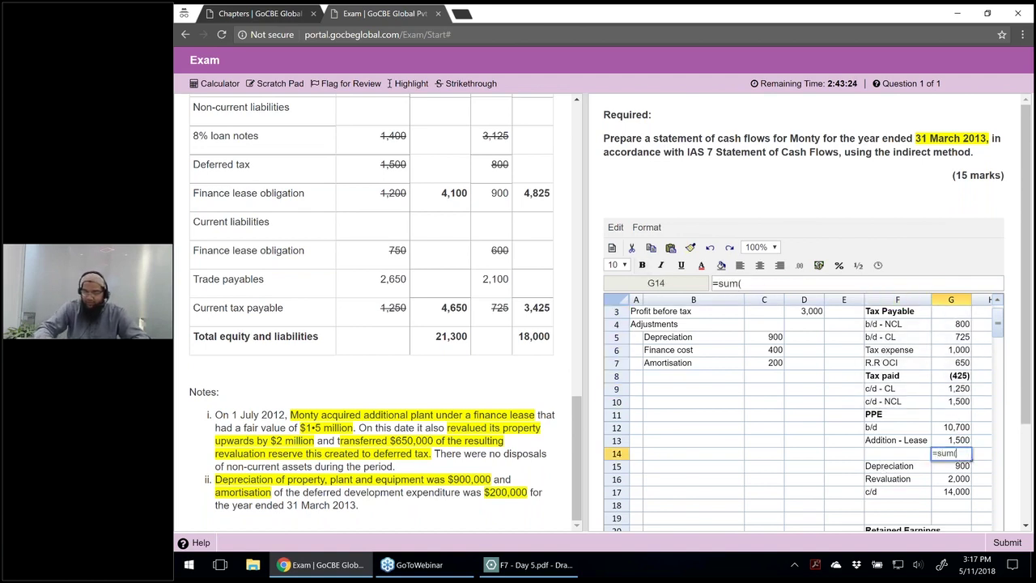
key("Down")
key("Down")
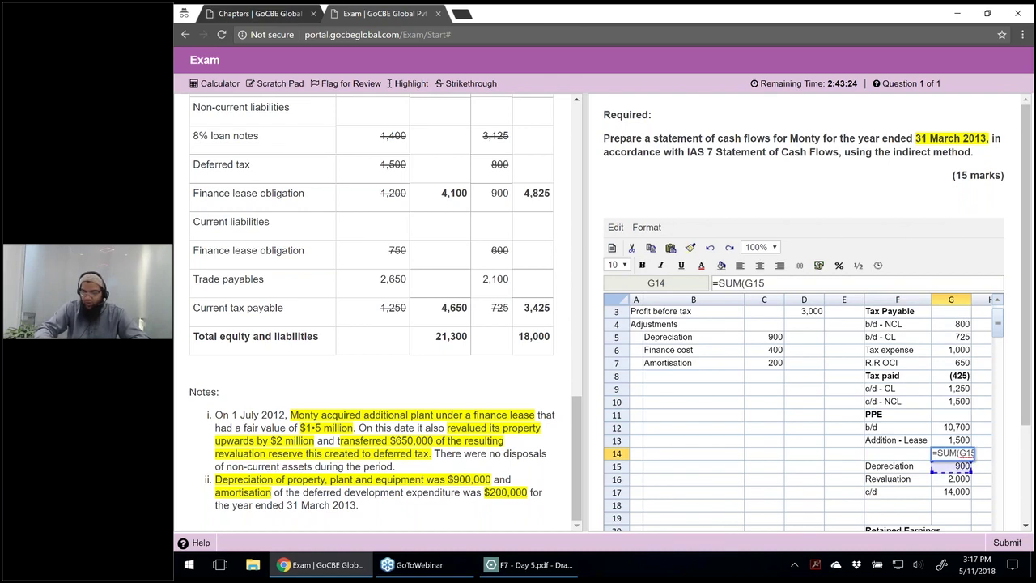
key("shift+Down")
type("-")
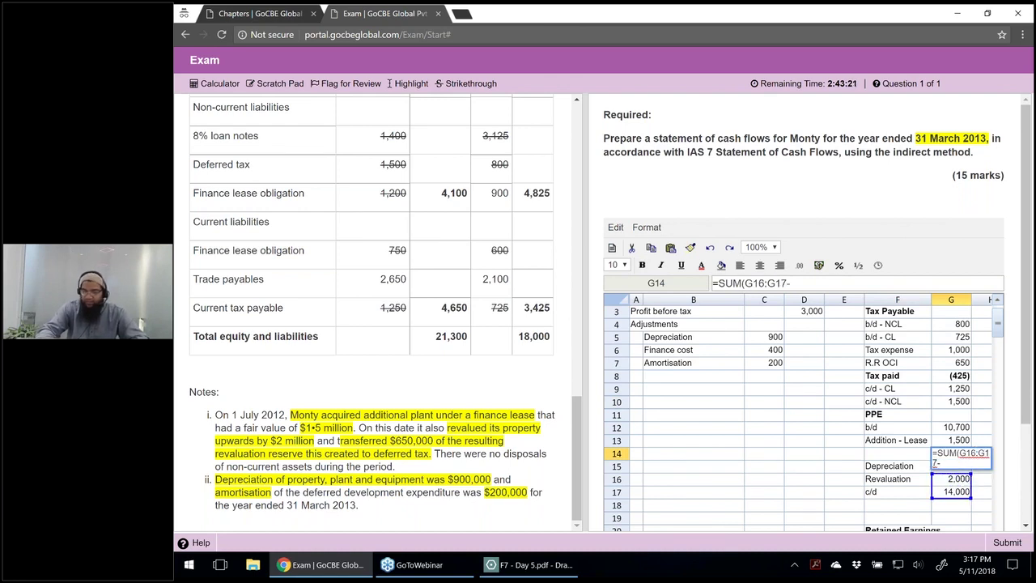
key("BackSpace")
type(")-SUM(G15,G12:G13)")
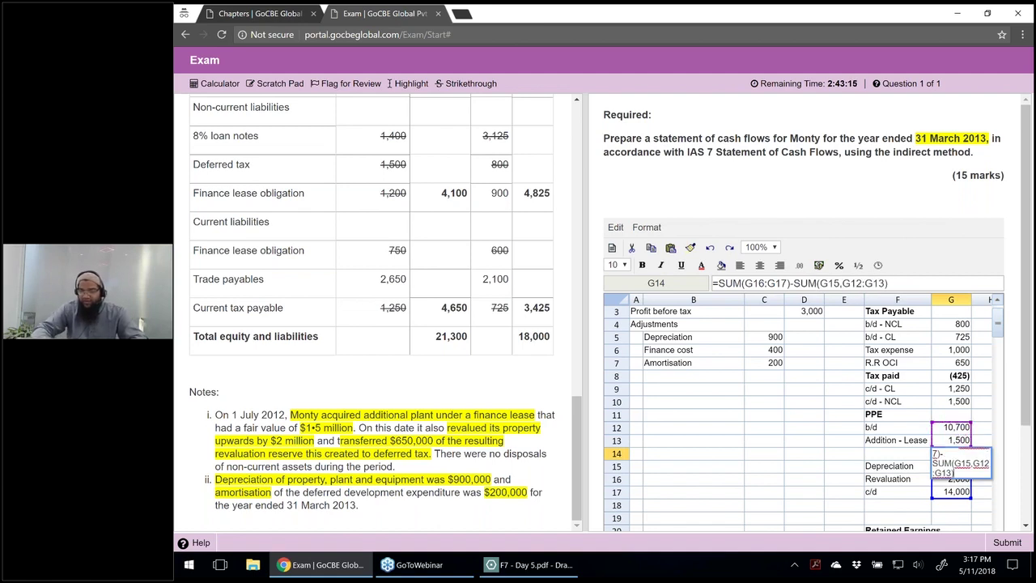
key("Return")
Step: Label the calculated PPE row "Addition - Bank" and make its label and amount bold
left_click(897, 452)
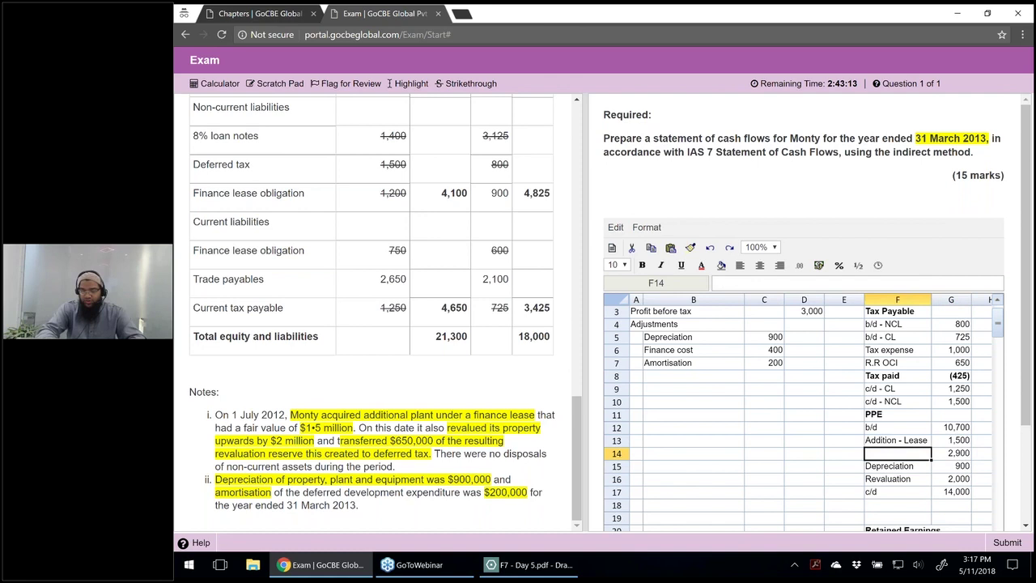
type("Ad")
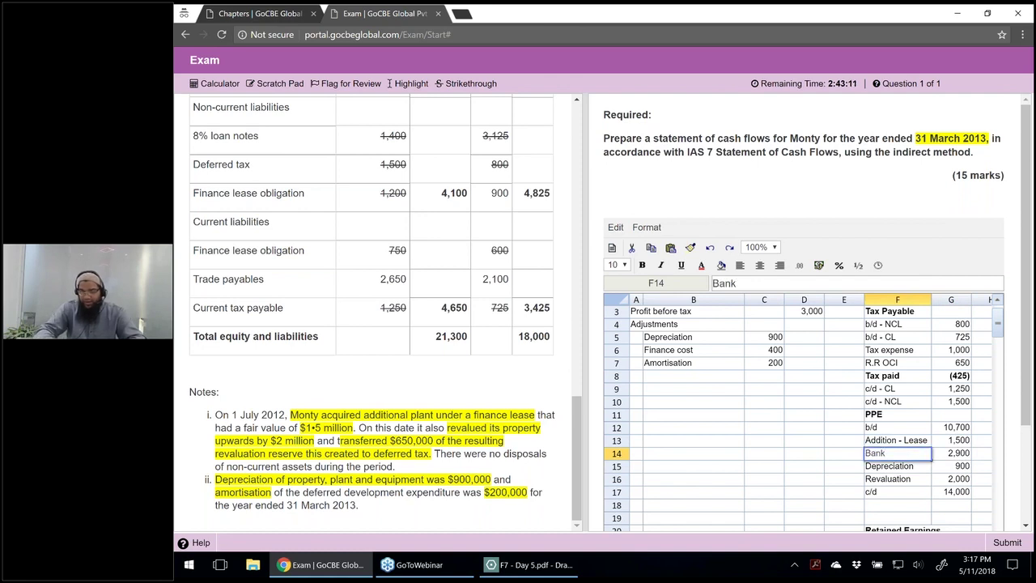
type("dition ")
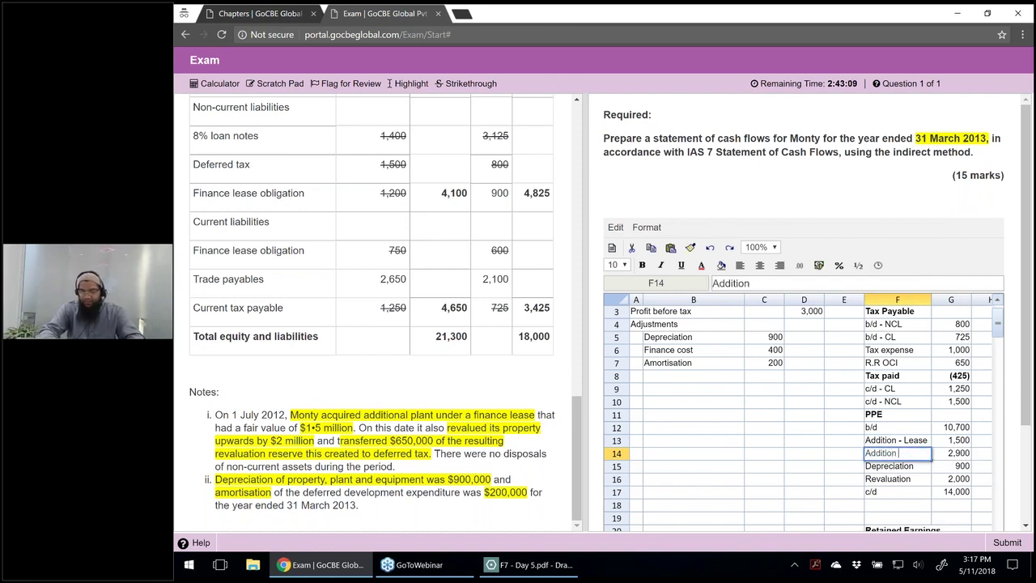
type("- Bank")
key("Return")
key("Up")
key("shift+Right")
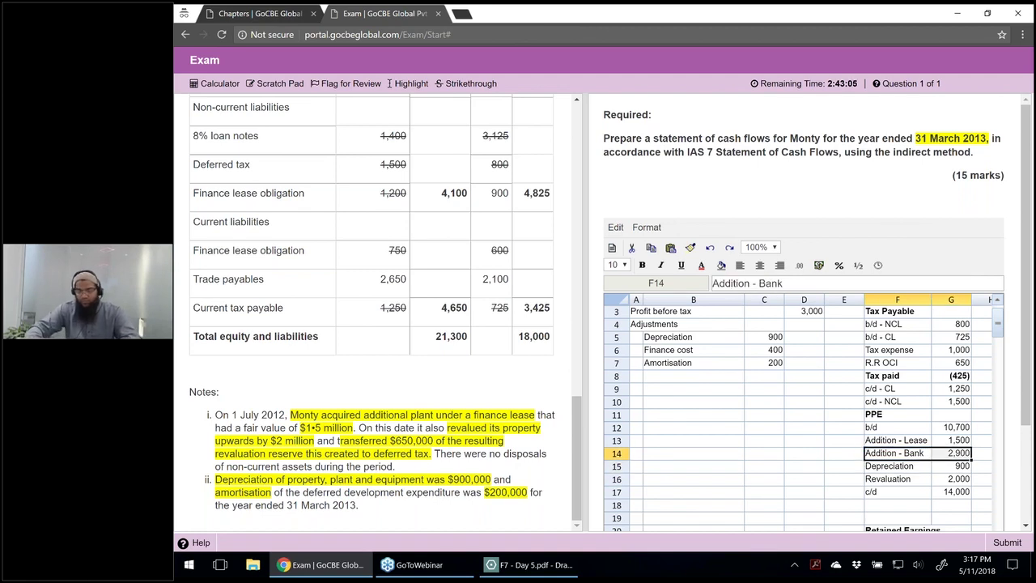
key("ctrl+b")
key("Right")
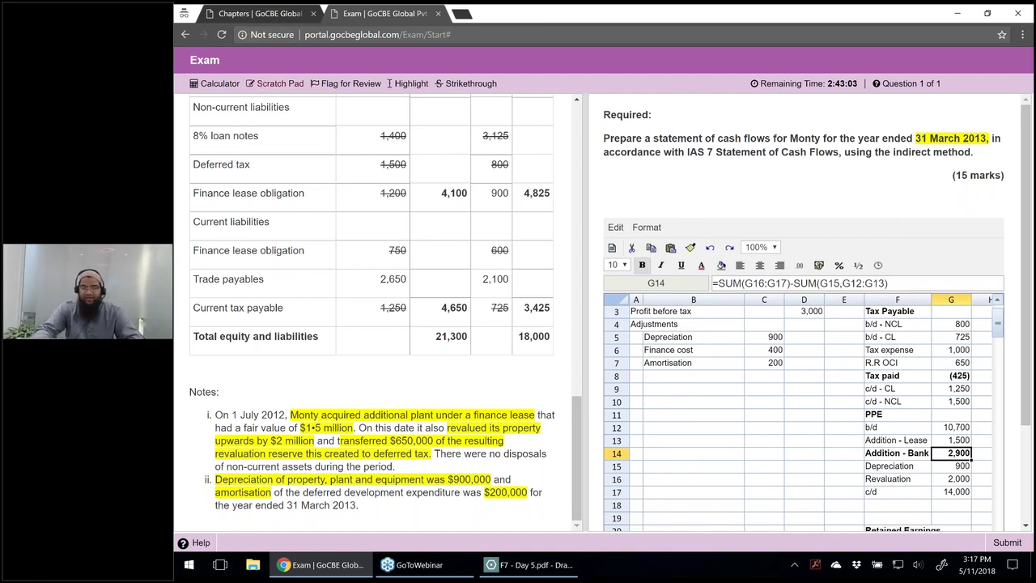
Step: Record "PPE (2,900)" in regular weight under Cash flow from Investing activities in the scratchpad, and close it
left_click(276, 83)
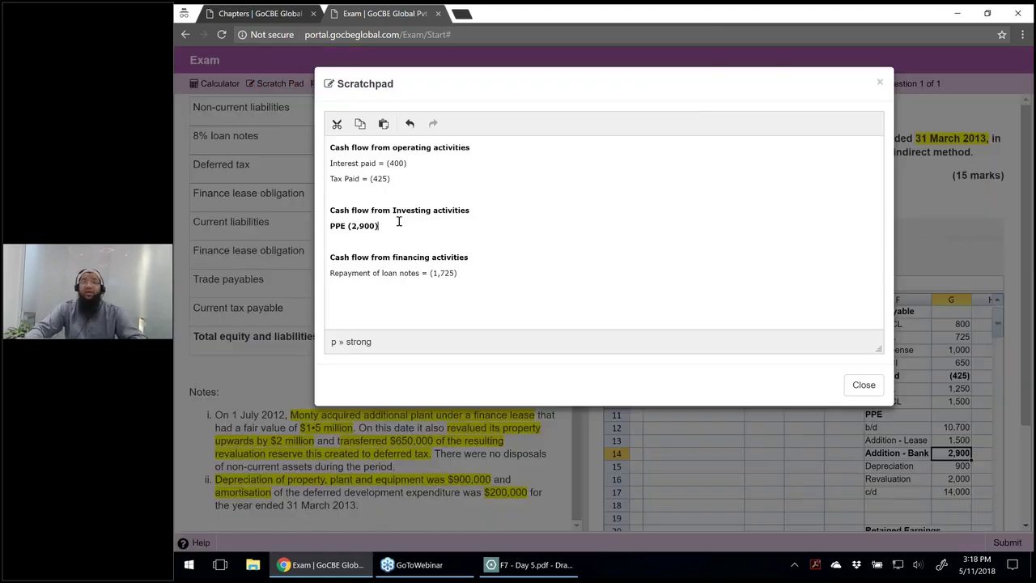
left_click(400, 220)
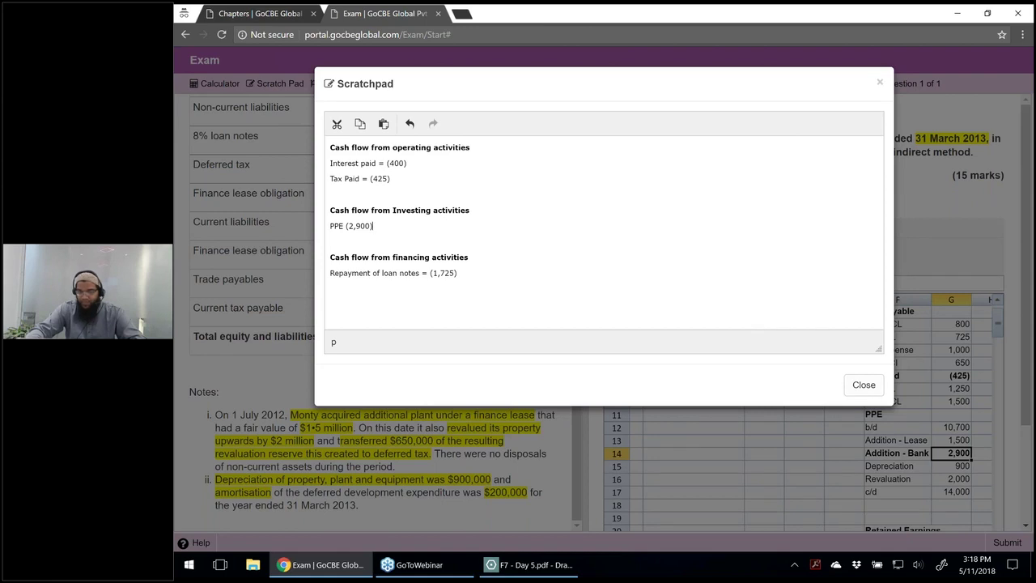
left_click(864, 385)
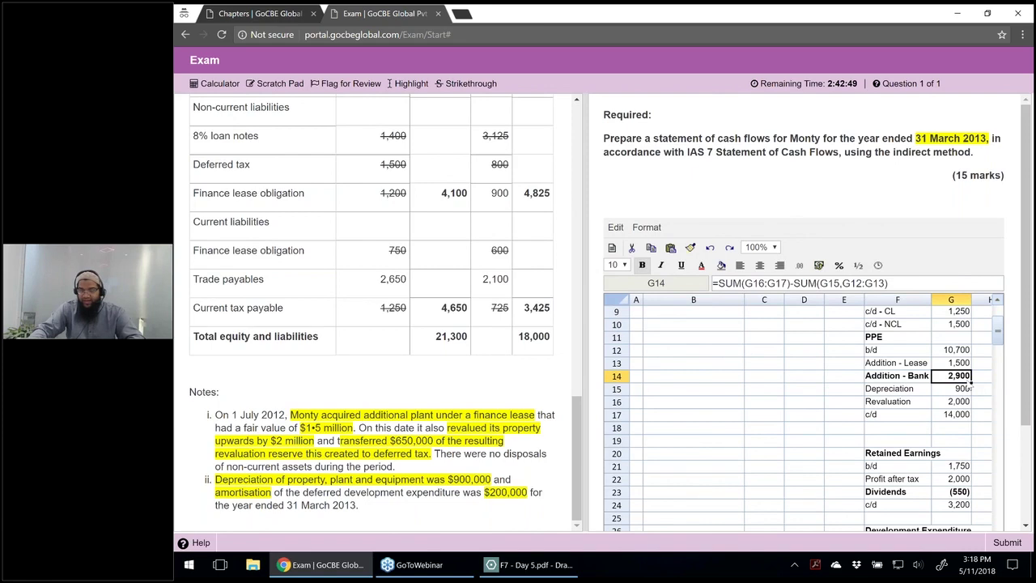
key("super+r")
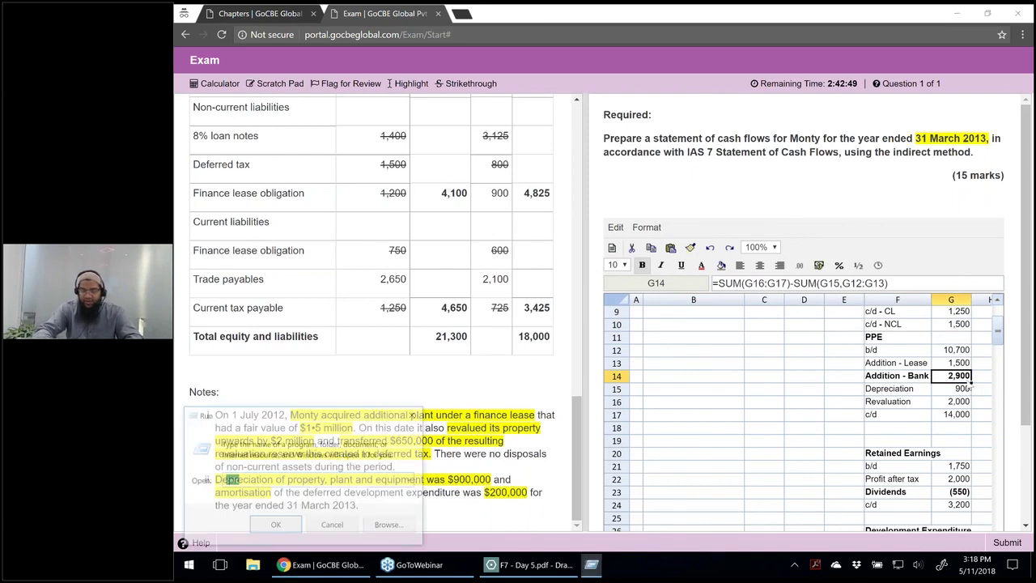
key("Return")
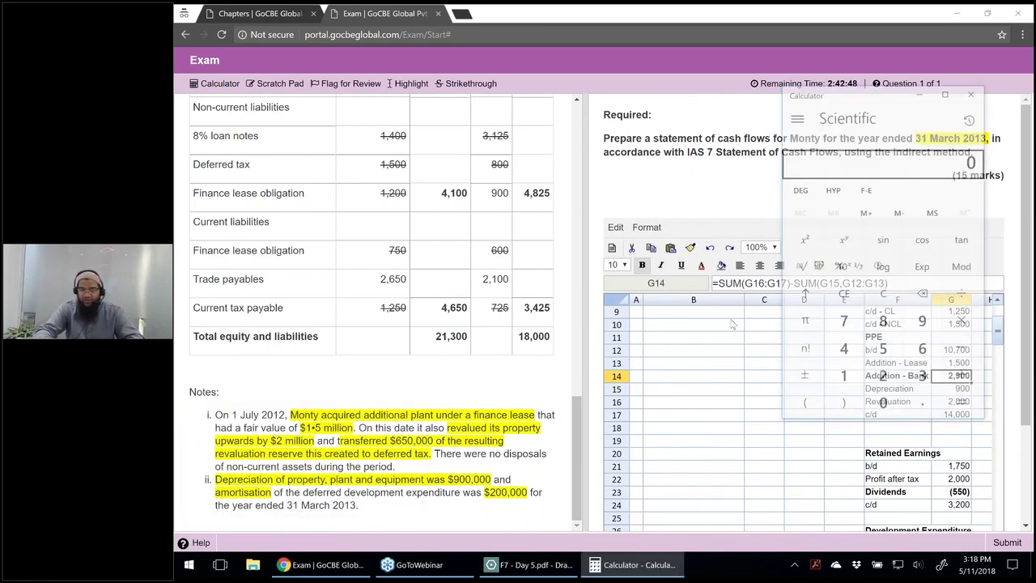
type("+2000")
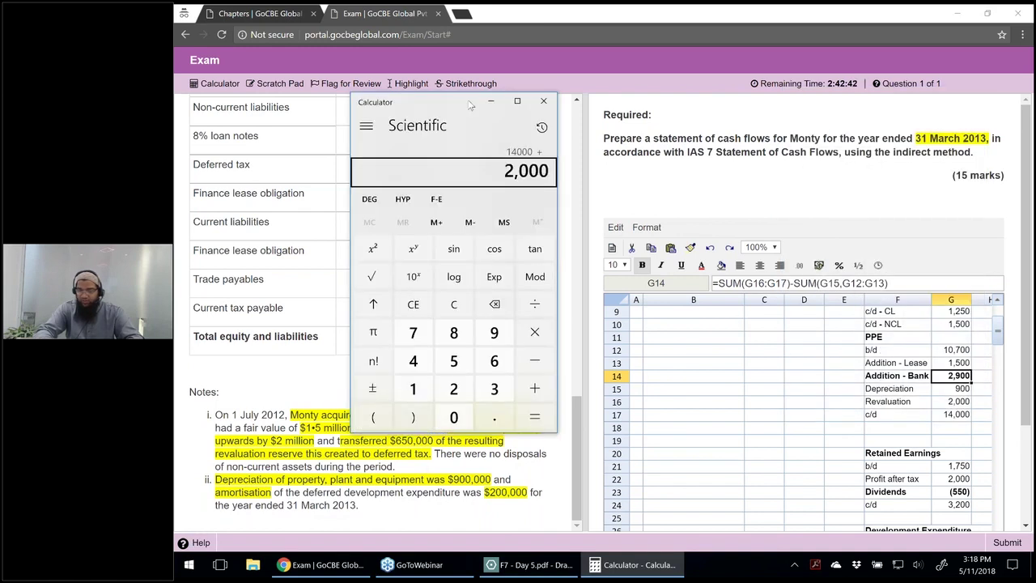
type("-900-1500-10700")
key("Return")
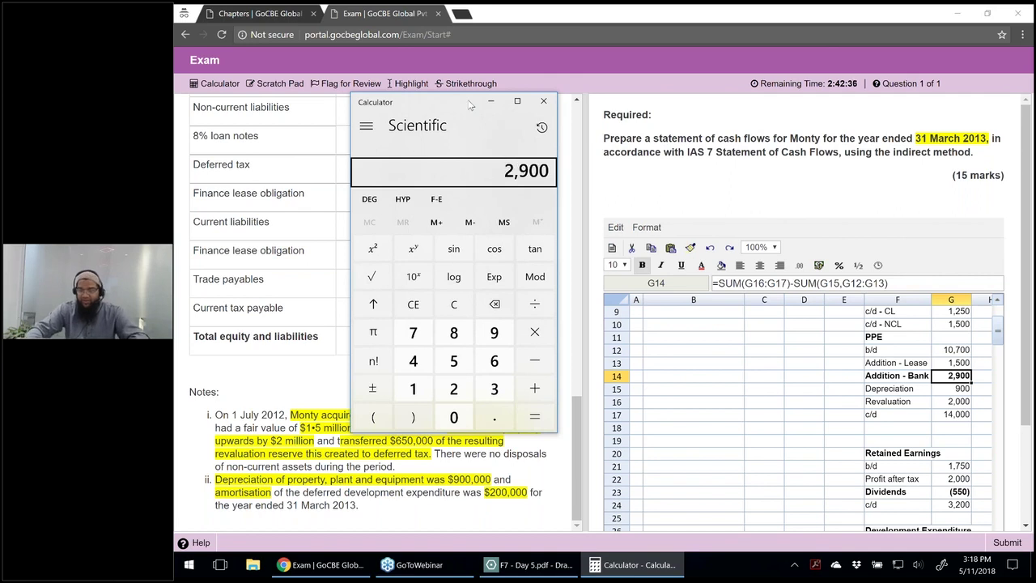
left_click(544, 101)
Step: Add "Dividend paid = (550)" under Cash flow from financing activities in the scratchpad, and close it
left_click(844, 324)
scroll(888, 390, "down", 2)
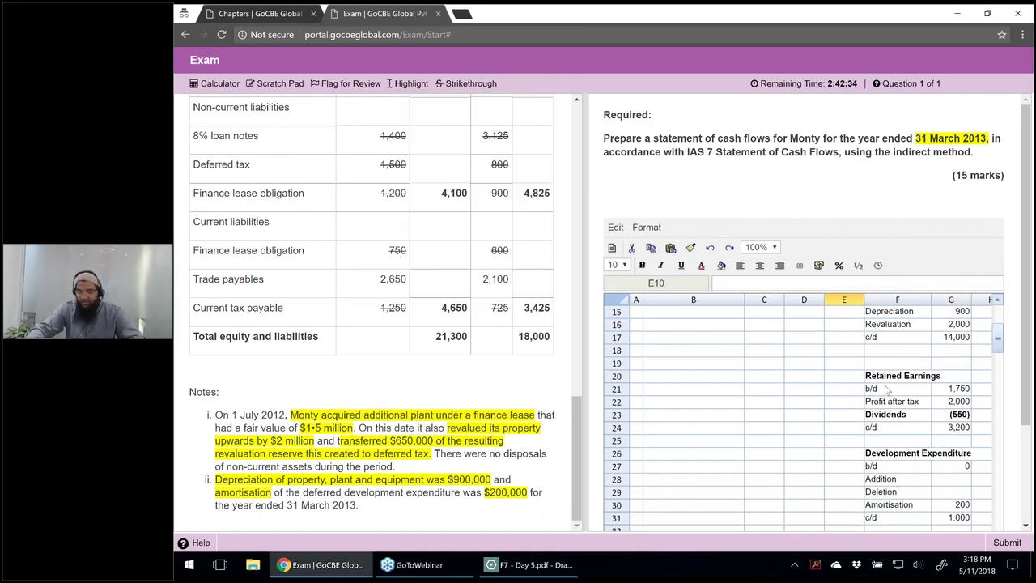
left_click_drag(885, 388, 959, 426)
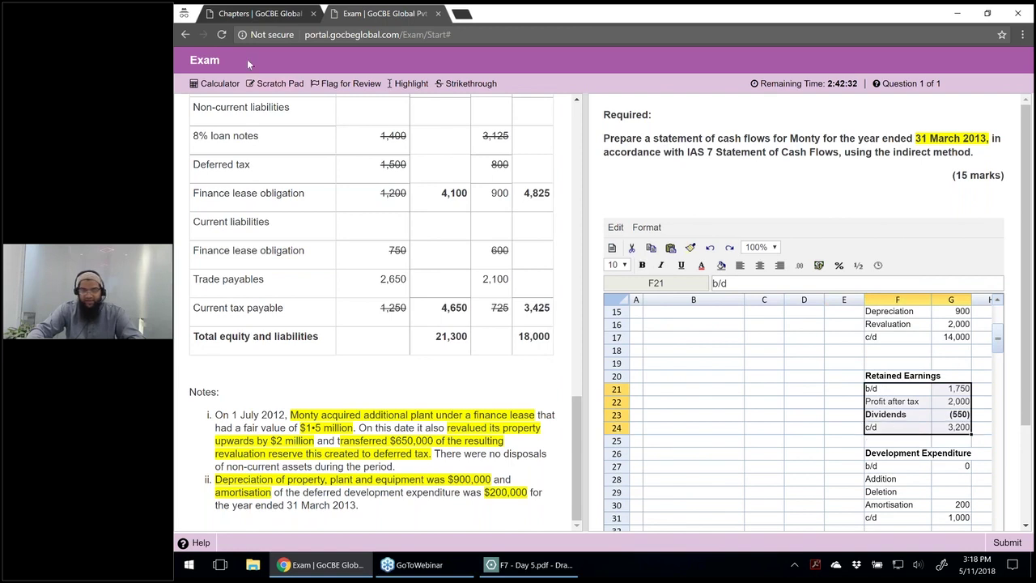
left_click(288, 83)
type("ividen paid")
type("pa")
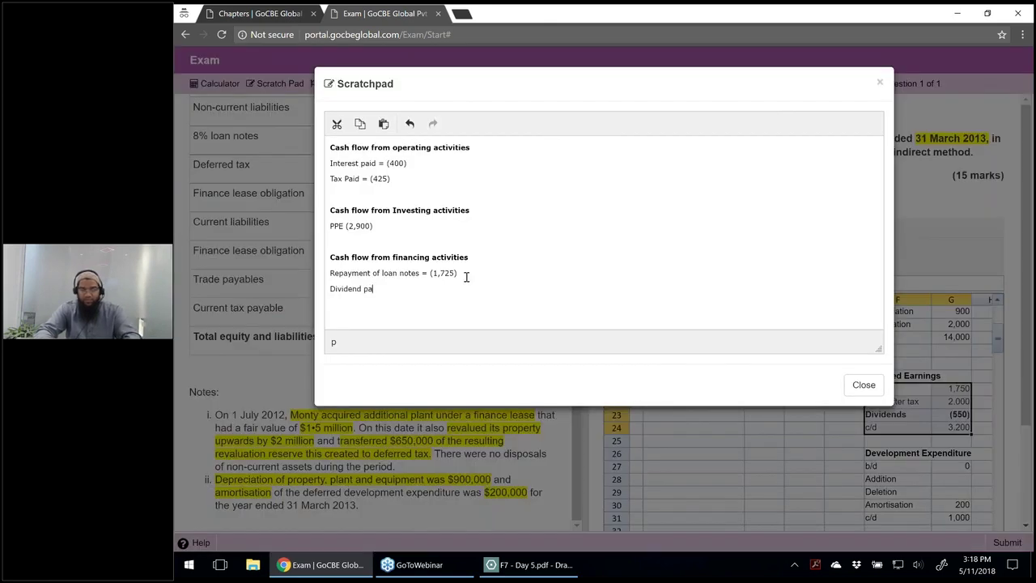
type("id = (550")
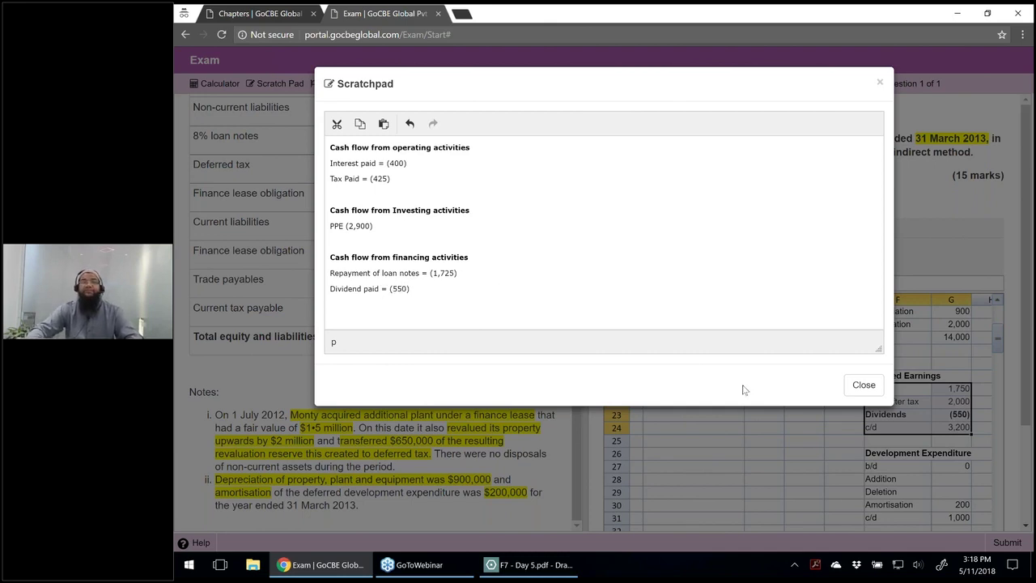
left_click(863, 385)
Step: Calculate the Development Expenditure addition in G28 with the formula =SUM(G30:G31)-G27
scroll(947, 405, "down", 2)
left_click(951, 402)
type("=sum(")
left_click_drag(952, 428, 952, 439)
type(")-G27")
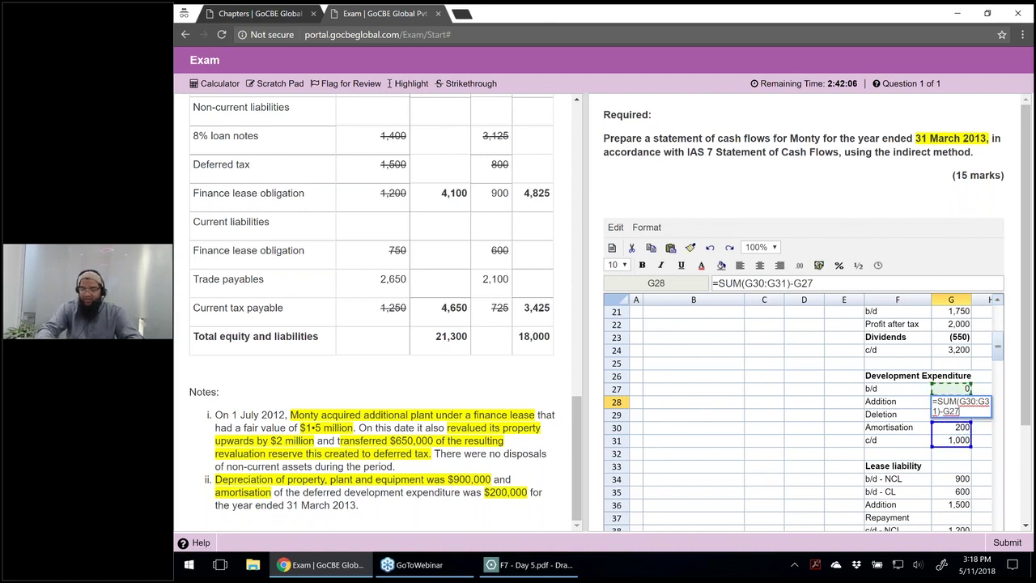
key("BackSpace")
key("BackSpace")
key("BackSpace")
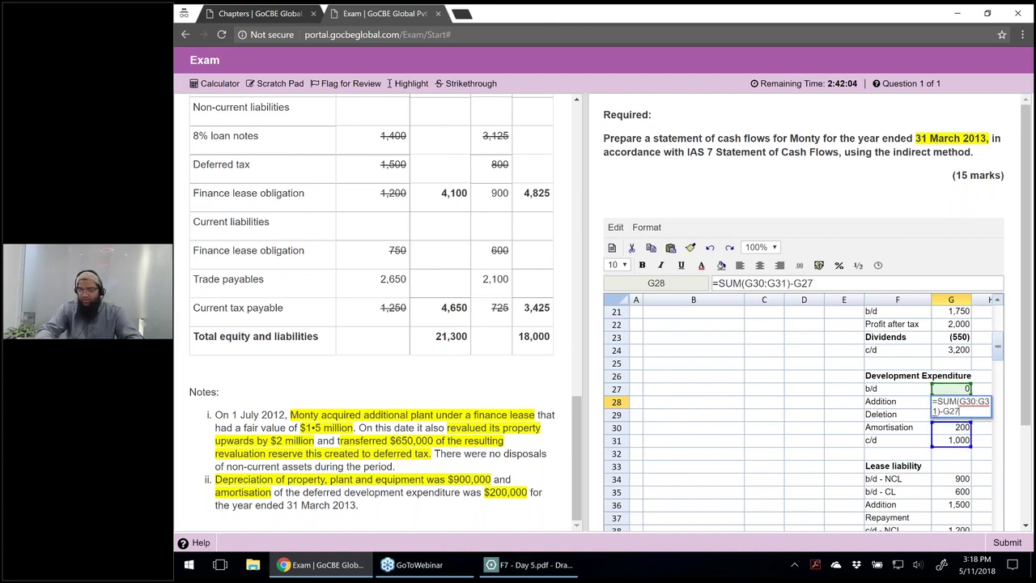
left_click(951, 389)
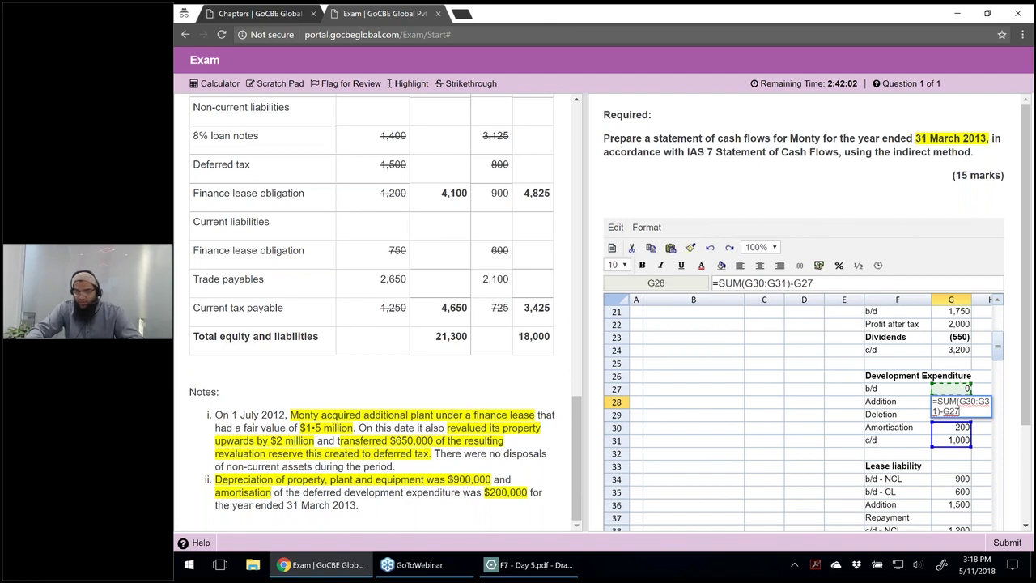
key("Return")
Step: Make the Addition label and amount in the Development Expenditure working bold
left_click_drag(882, 402, 951, 402)
key("ctrl+b")
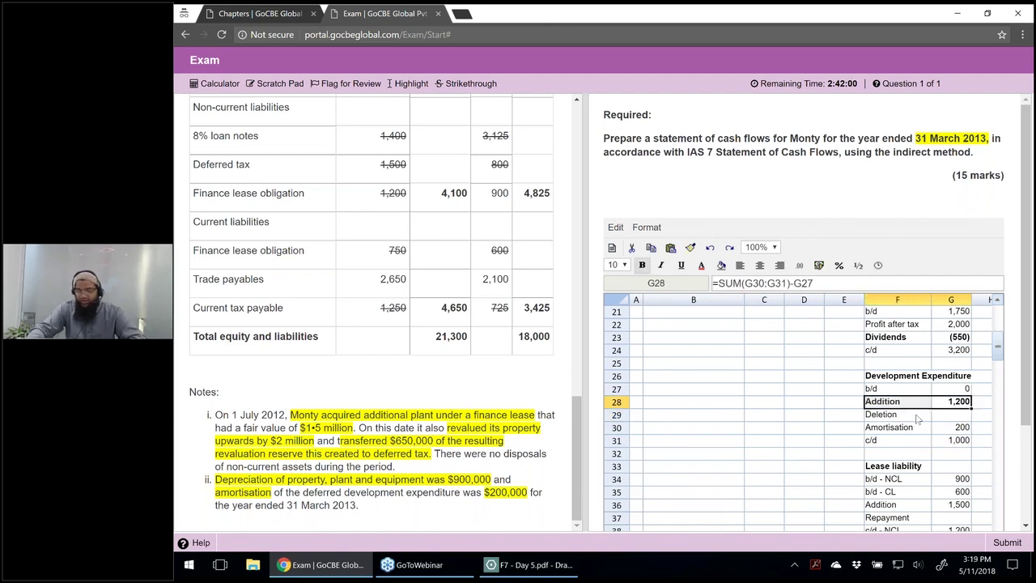
left_click(918, 418)
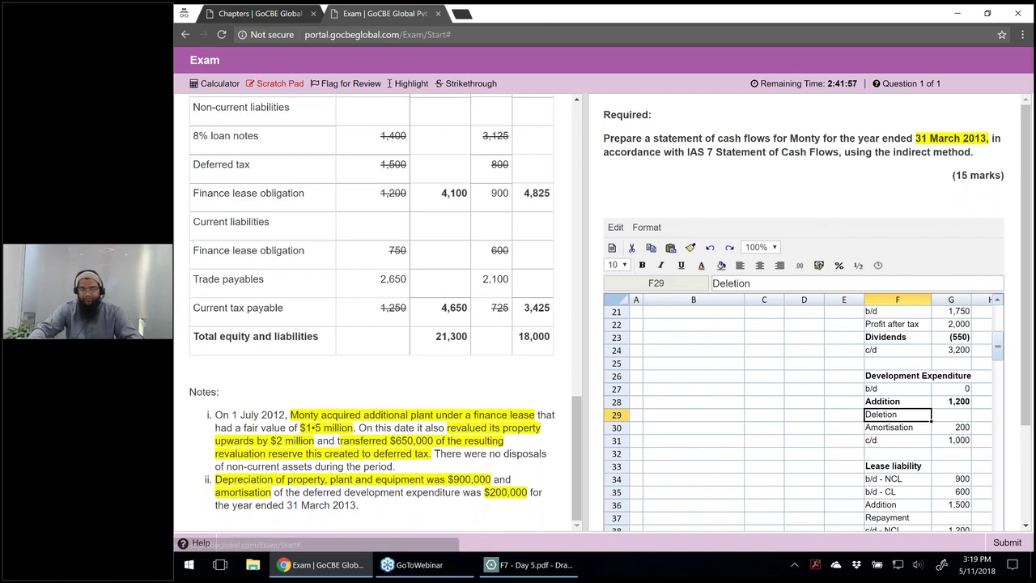
Step: Add "Intangible asset = (1,200)" in regular weight below the PPE line in the scratchpad
left_click(277, 83)
type("Intangible asset")
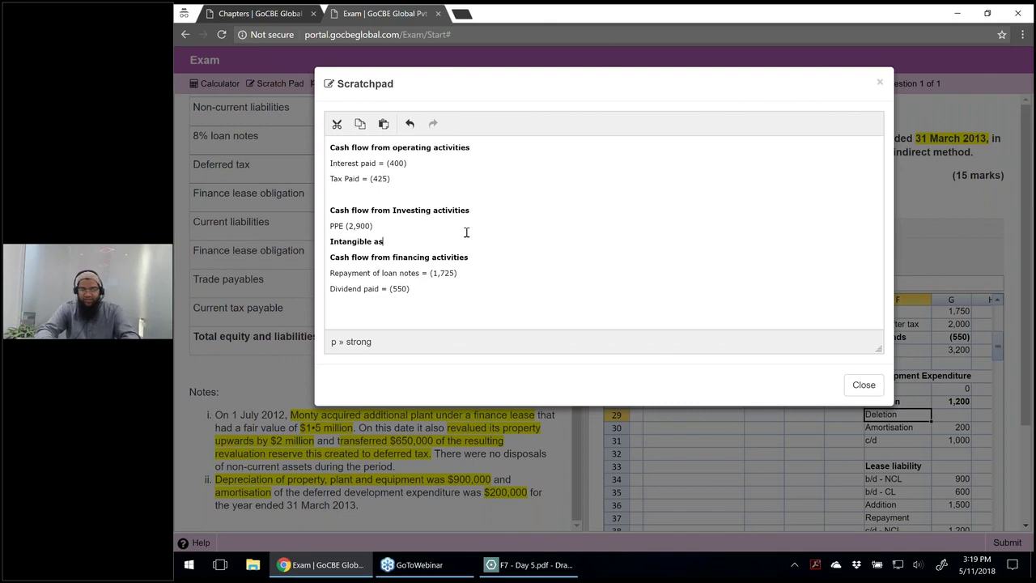
type("1,200)")
key("shift+Home")
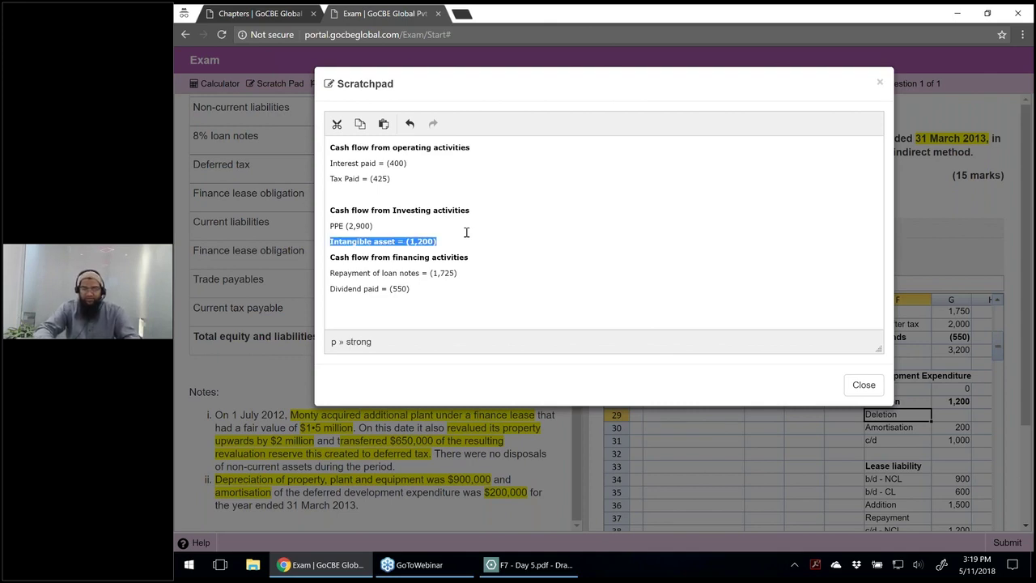
Step: Insert an equals sign so the scratchpad's PPE line reads "PPE = (2,900)", and close the scratchpad
key("Up")
key("Right")
key("Right")
key("Right")
key("Right")
type("=")
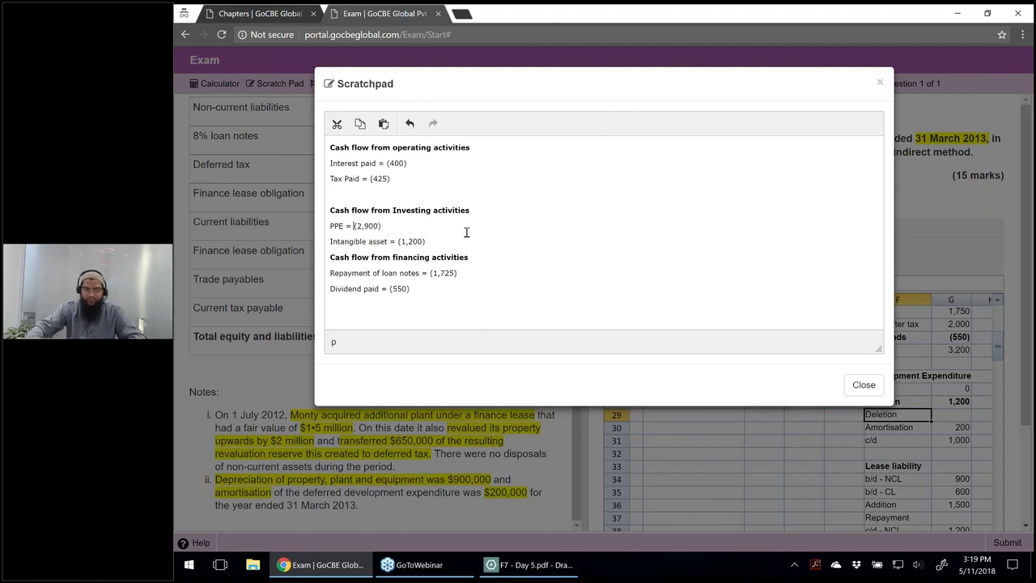
left_click(863, 385)
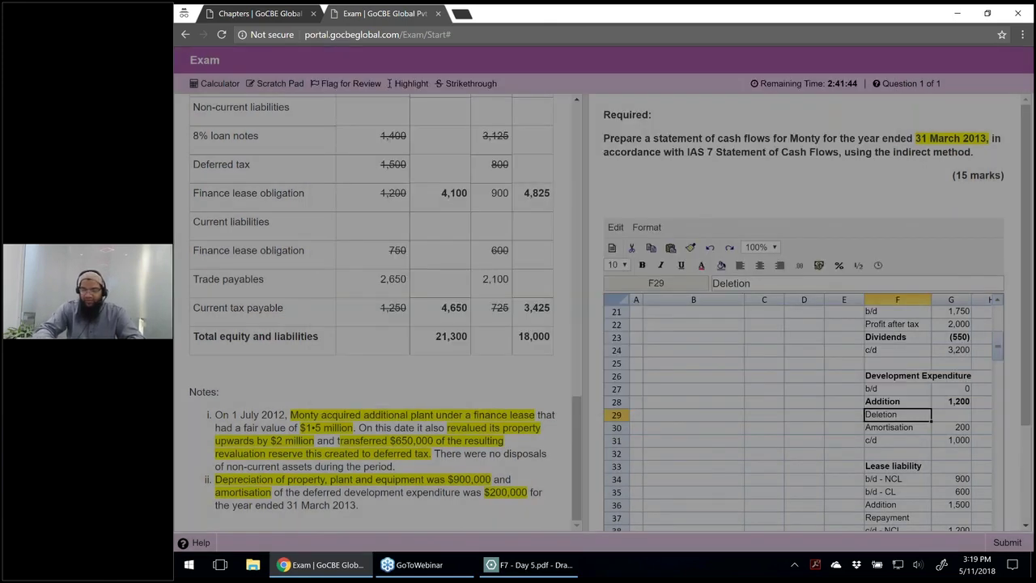
Step: Calculate the lease liability Repayment in G37 with =SUM(G38:G39)-SUM(G34:G36), and make its label and amount bold
type("SUM(G35:G36")
key("shift+Up")
type(")")
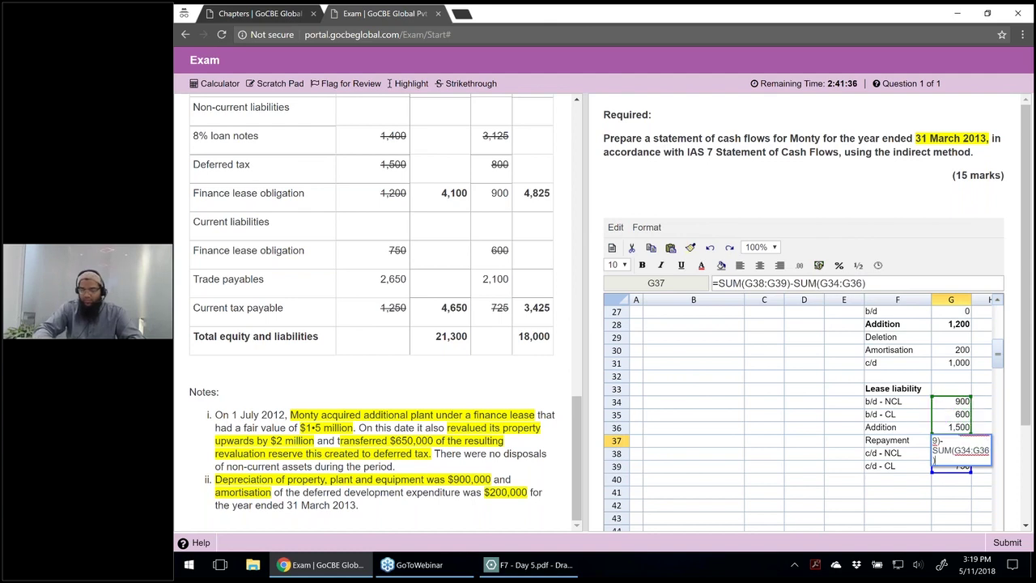
key("Return")
key("ctrl+b")
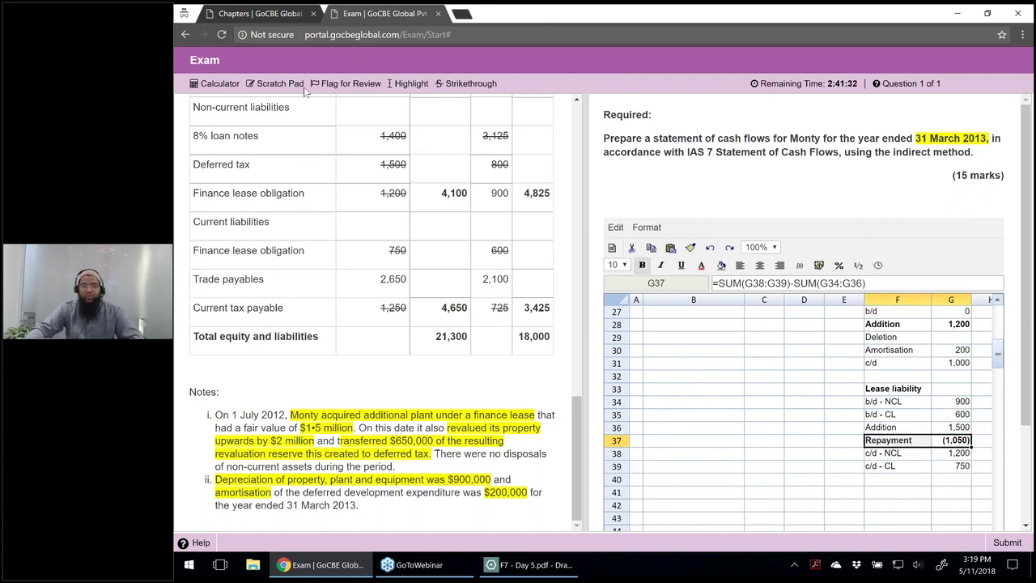
Step: Add "Repayment of lease liability = (1,050)" below the dividend line in the scratchpad, and close the scratchpad
left_click(276, 84)
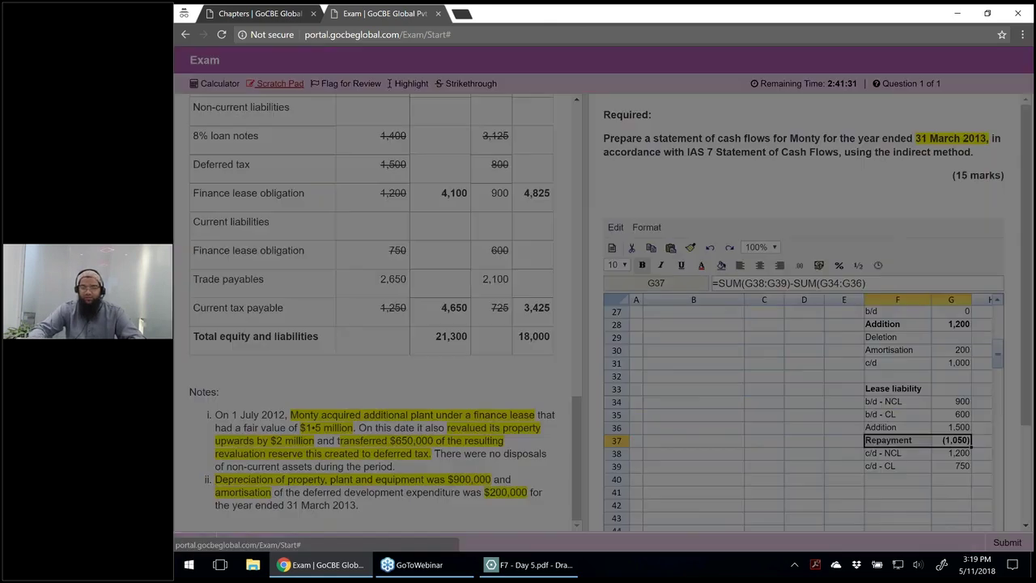
type("Repayment of lo")
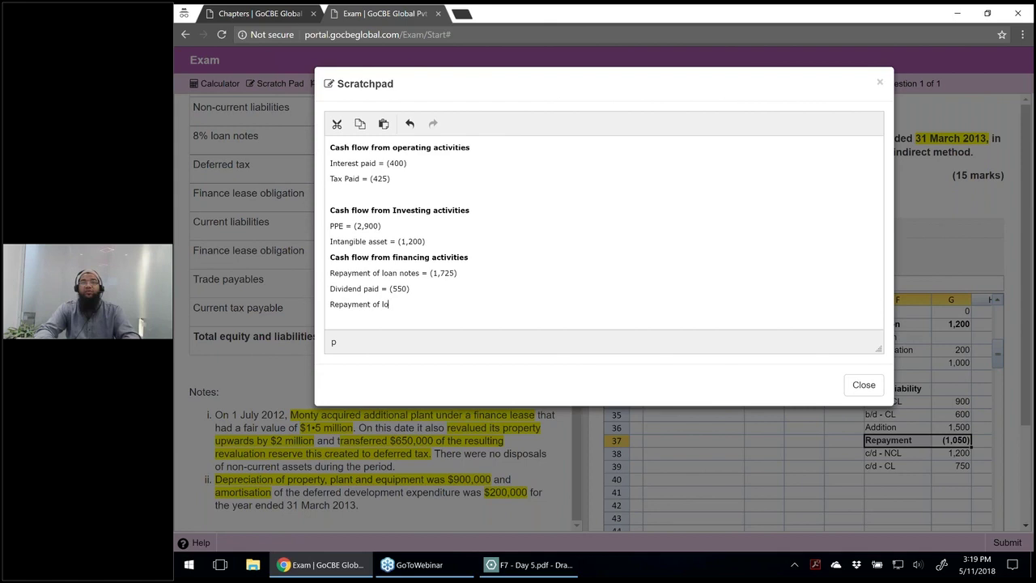
key("BackSpace")
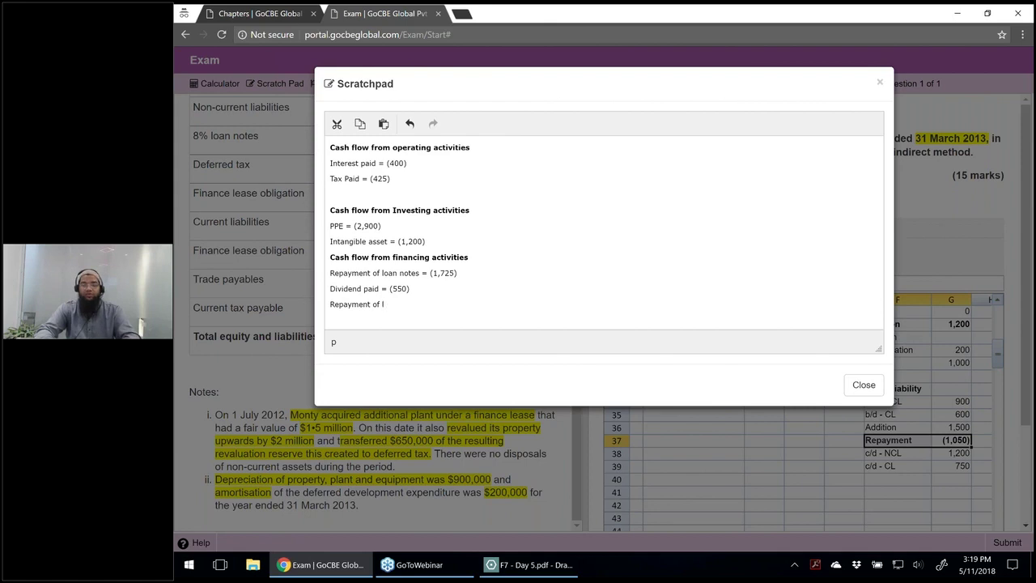
type("eas")
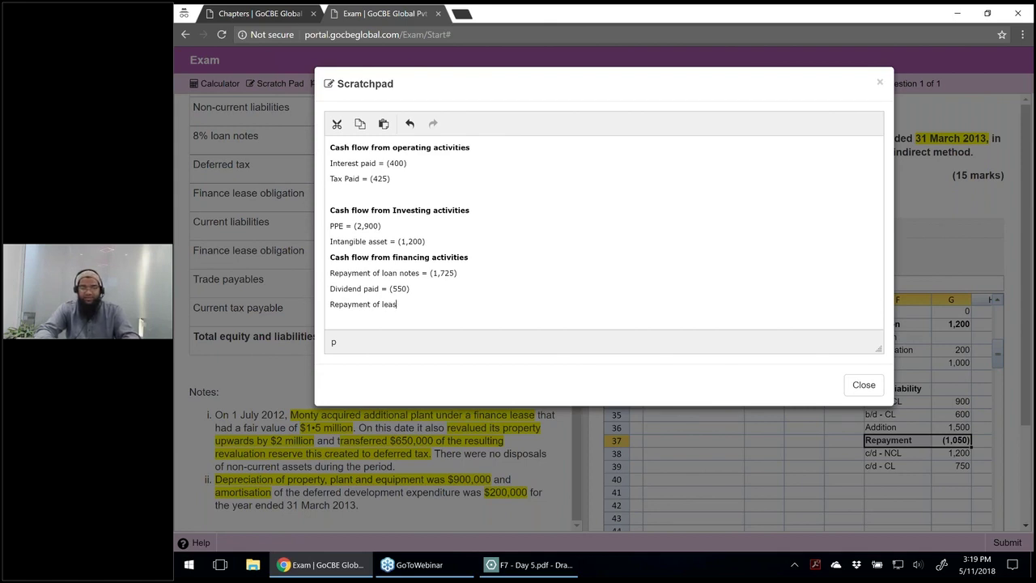
type("e liability =")
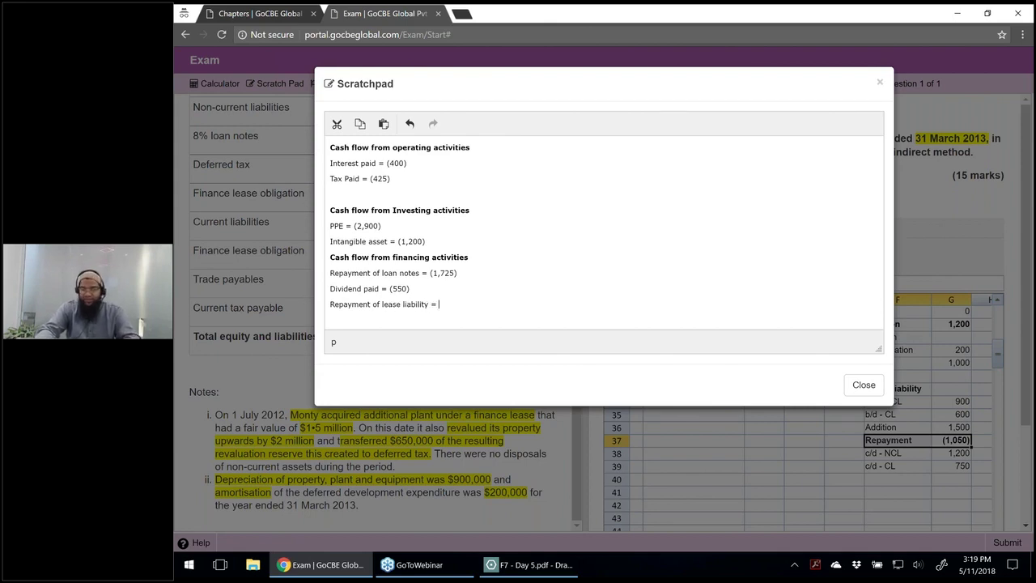
type(" (1,050)")
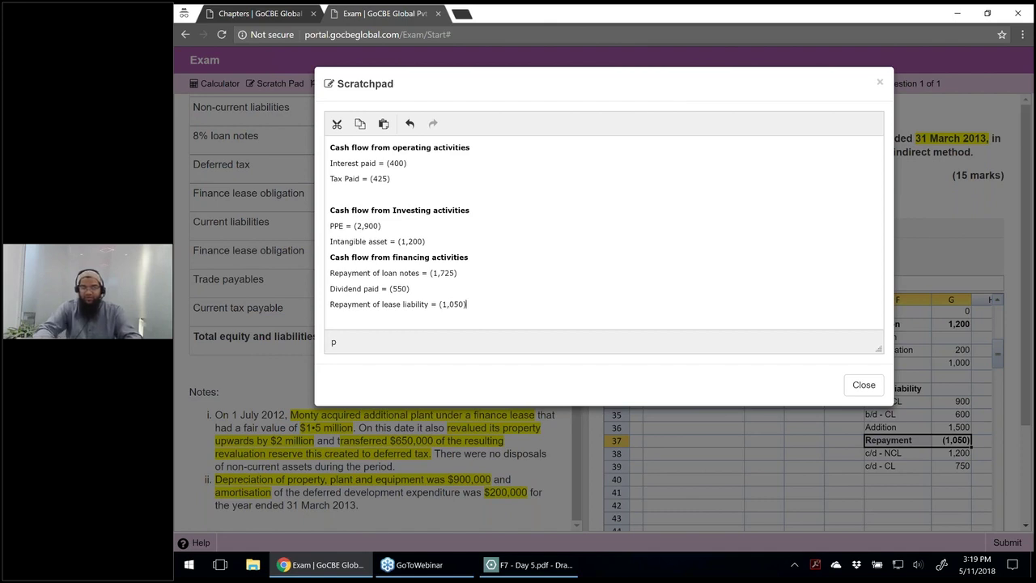
key("Return")
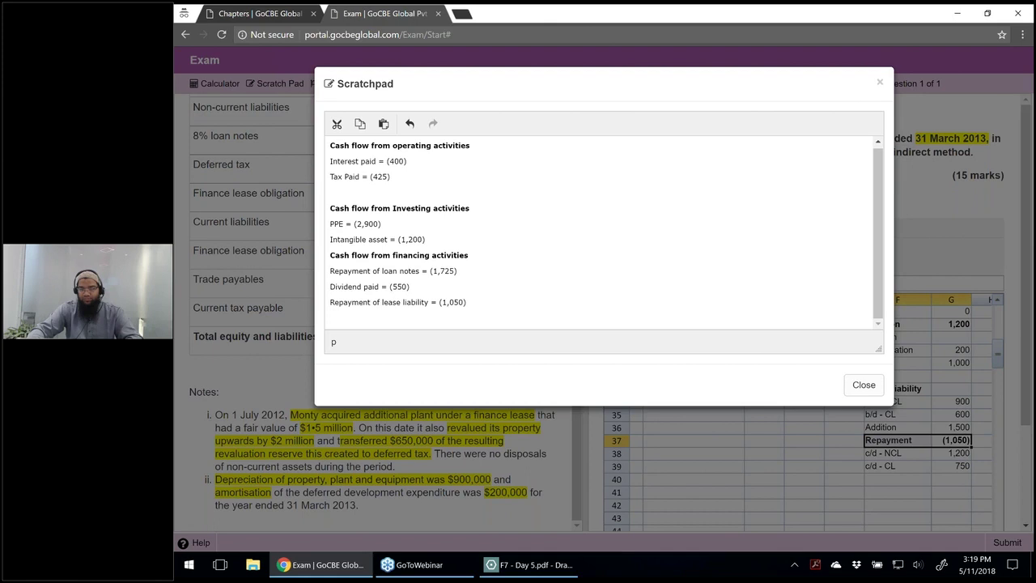
key("Escape")
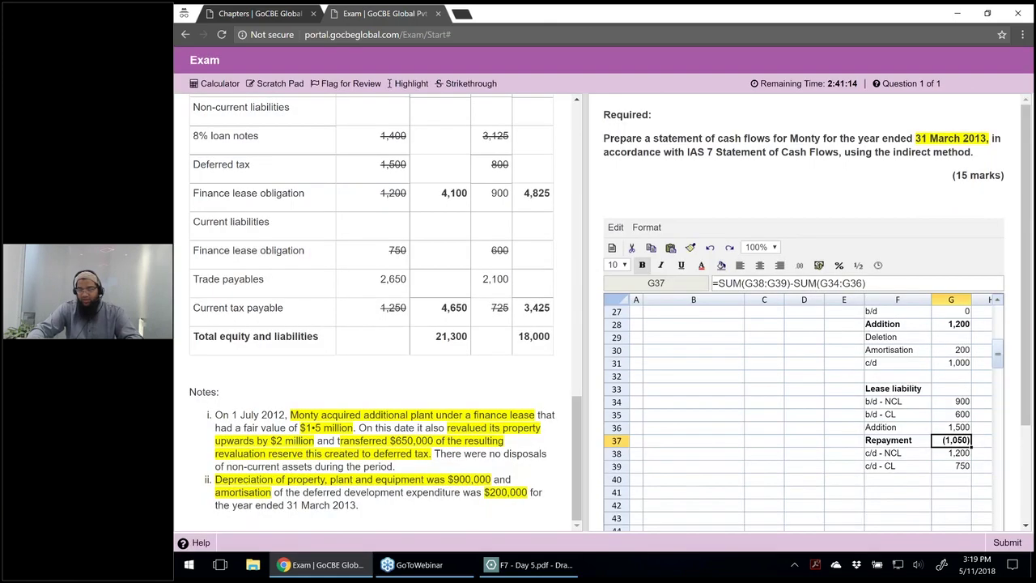
Step: Total the operating activities adjustments in D7 with the formula =SUM(C4:C7)
scroll(801, 413, "up", 7)
left_click(803, 388)
type("s=um(*")
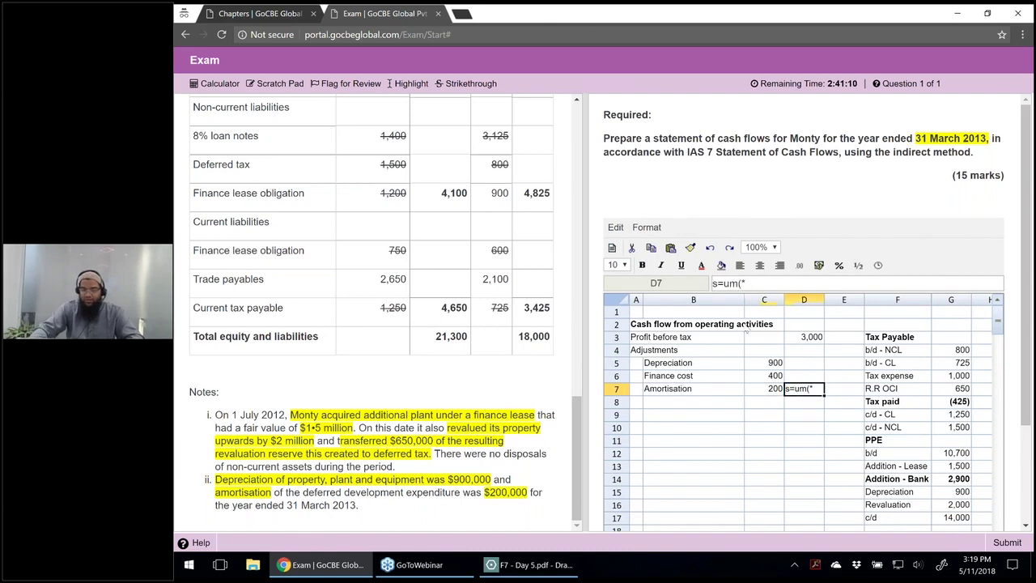
triple_click(765, 283)
type("=sum(")
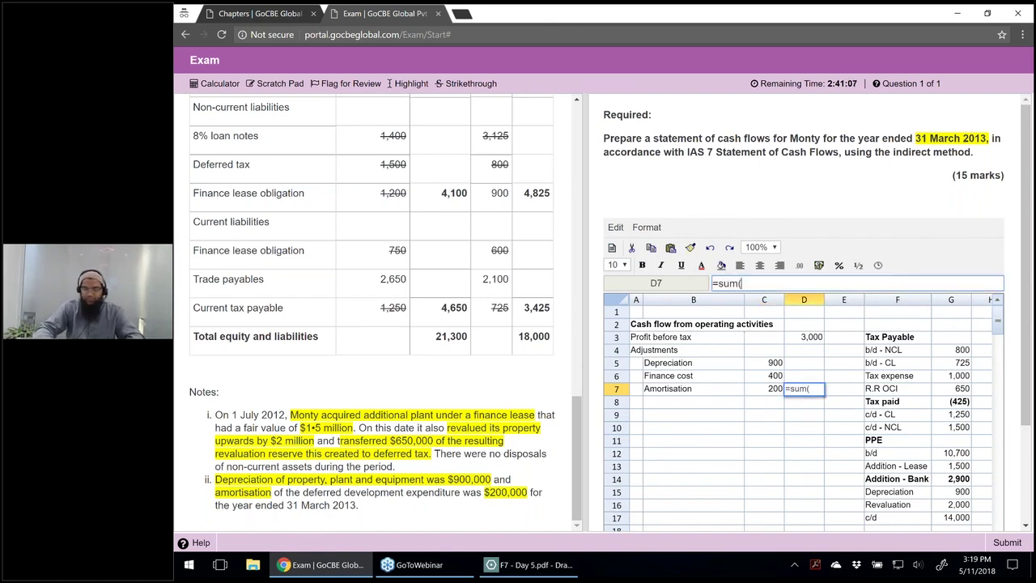
key("Left")
key("shift+Home")
key("End")
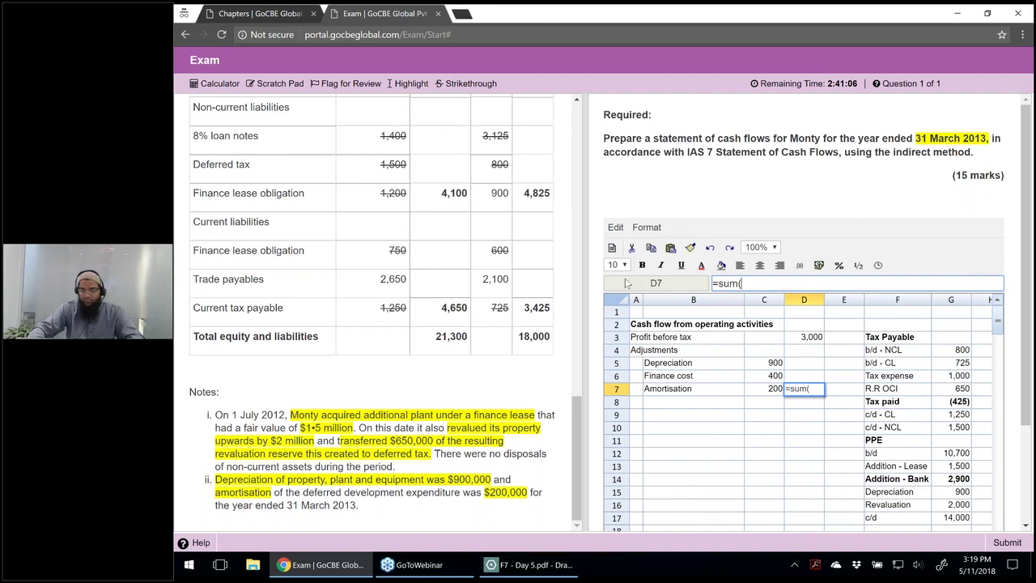
left_click_drag(778, 394, 774, 364)
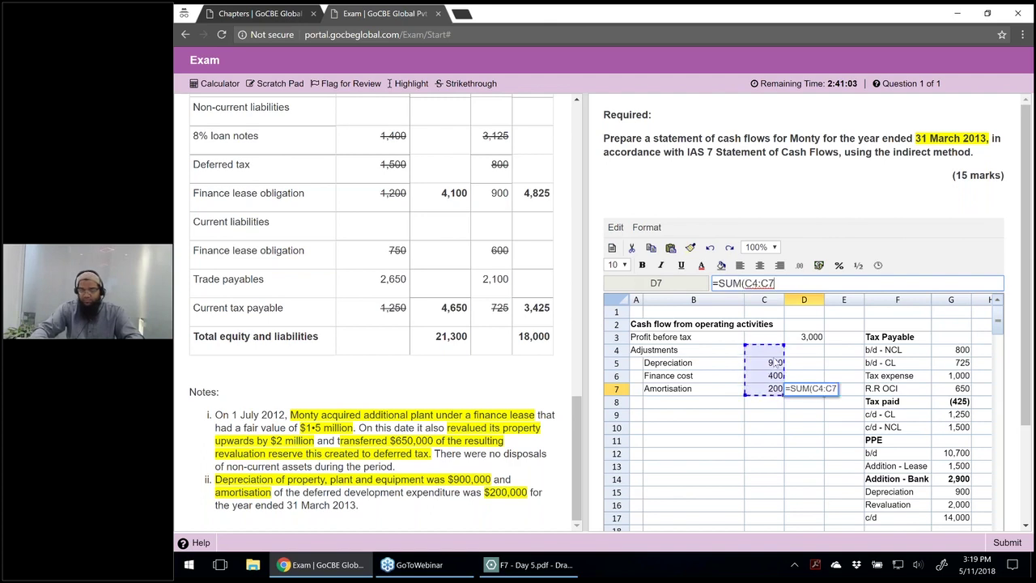
key("Return")
key("Up")
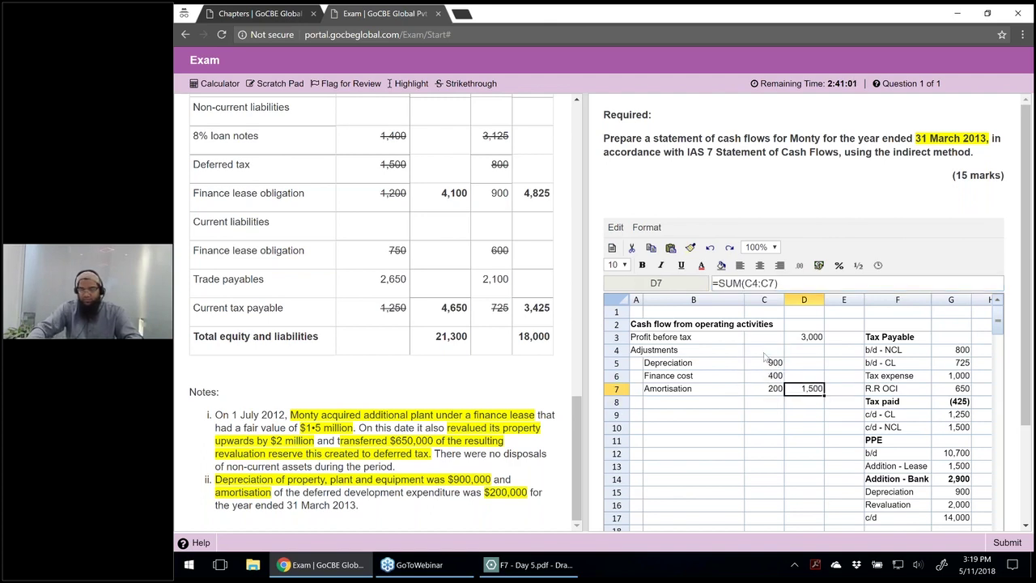
left_click(804, 295)
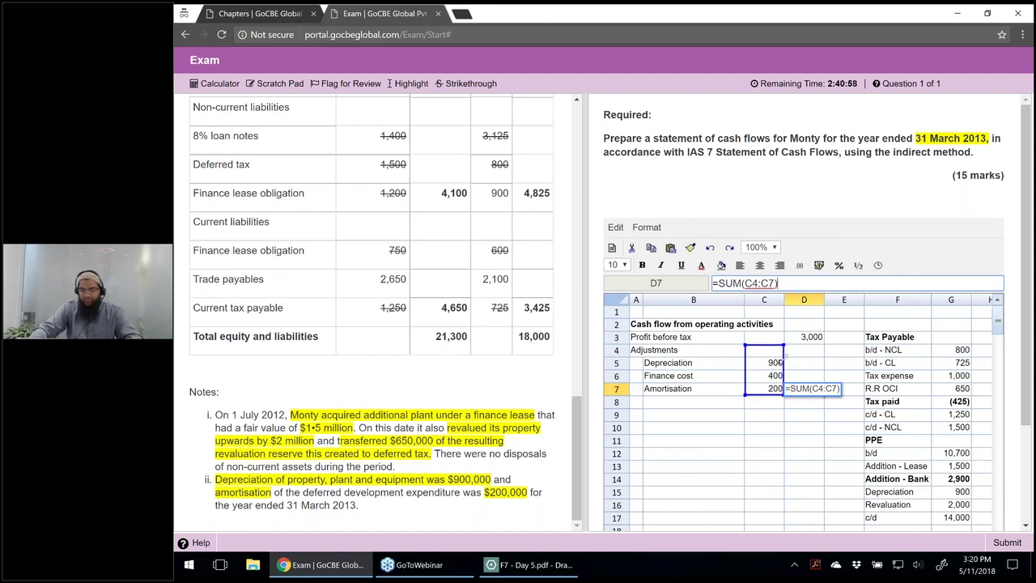
key("Return")
Step: Enter the heading "Movement in working capital" in A9, below the adjustments
key("Down")
key("Left")
key("Left")
key("Left")
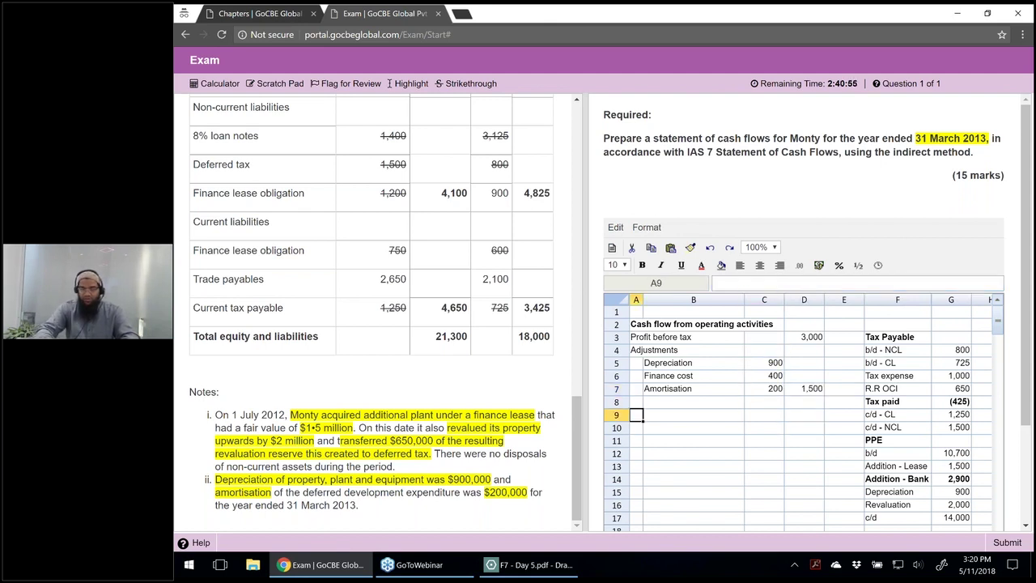
type("Movement in work")
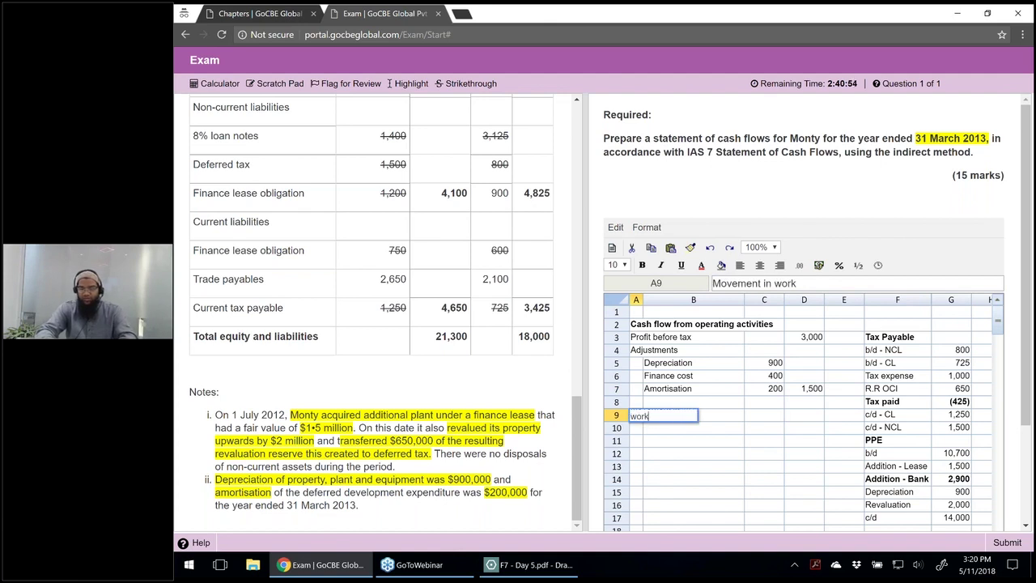
type("ing c")
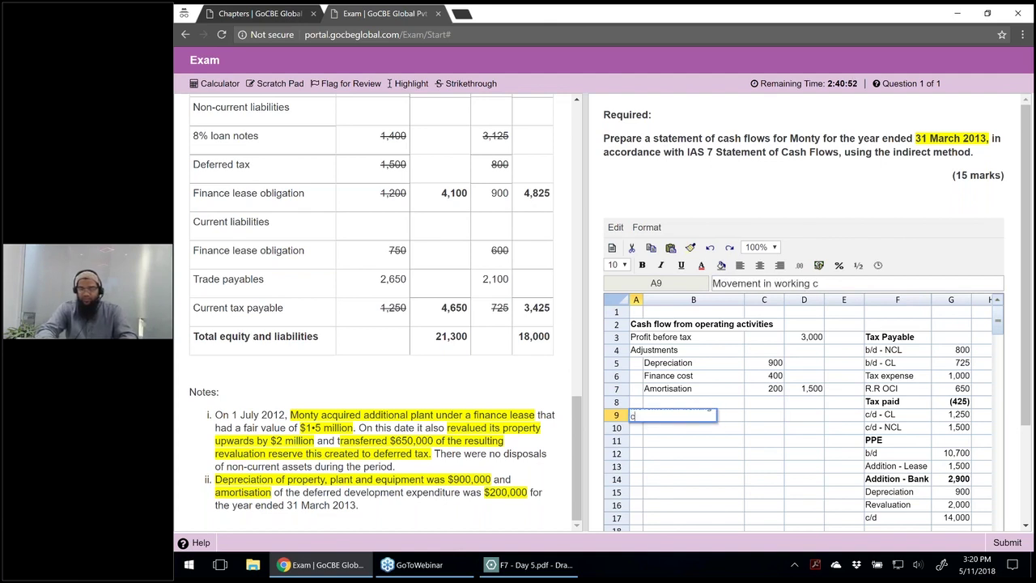
type("apital")
key("Return")
Step: Enter the label "Decrease in inventory" in B10 under the working capital heading
key("Right")
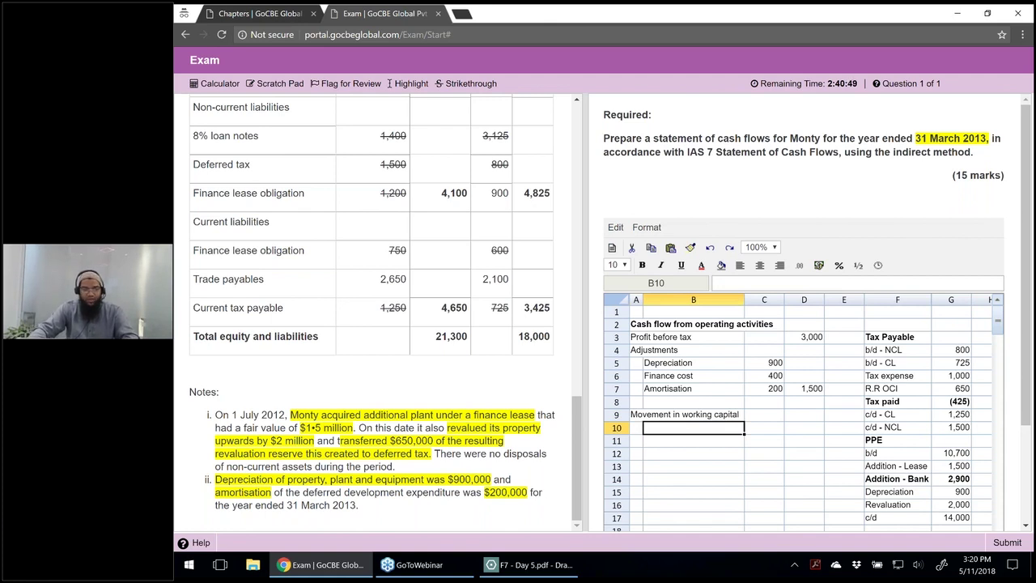
scroll(394, 217, "up", 1)
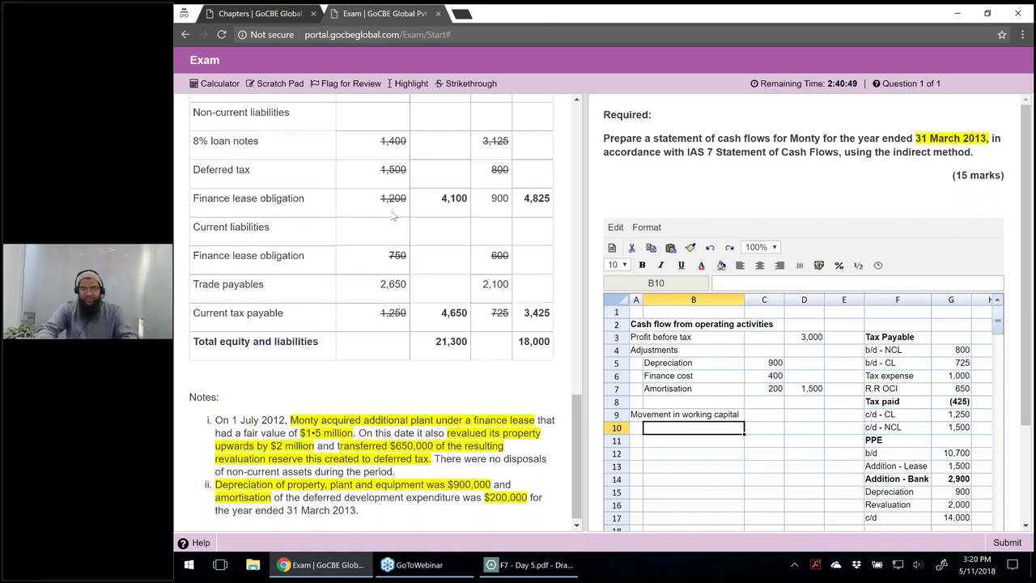
scroll(394, 216, "up", 4)
type("Decreas")
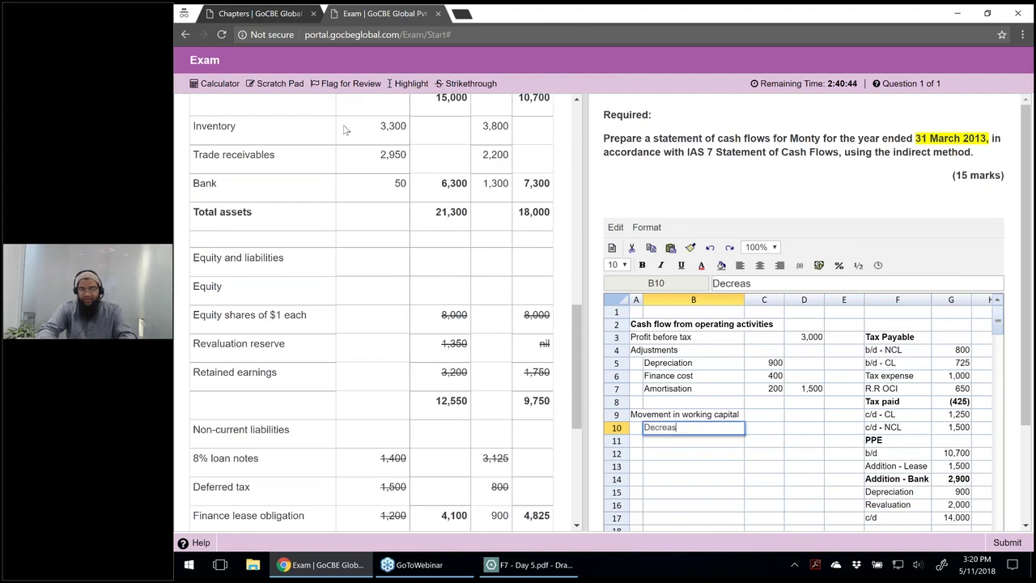
type("e ")
type("in in")
scroll(343, 130, "up", 3)
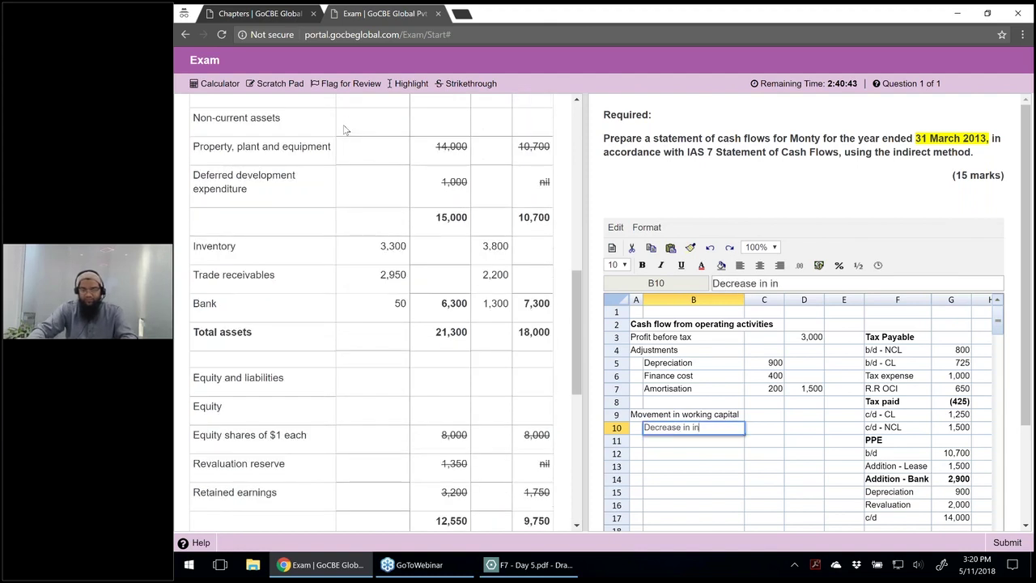
type("ventory")
scroll(343, 129, "up", 5)
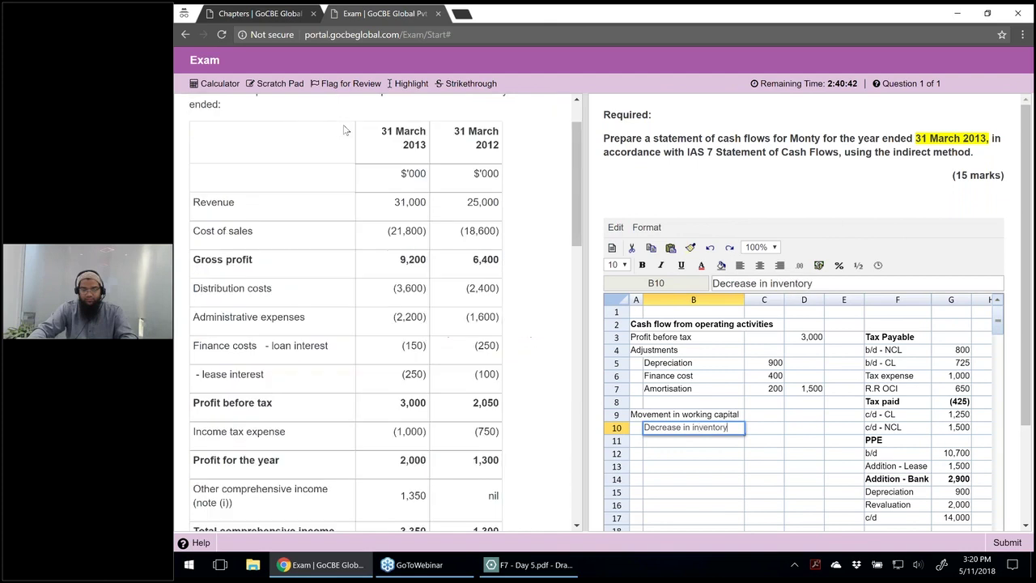
key("Return")
Step: Calculate the decrease in inventory in C10 with =3800-3300, using the statement of financial position figures
left_click_drag(576, 238, 586, 330)
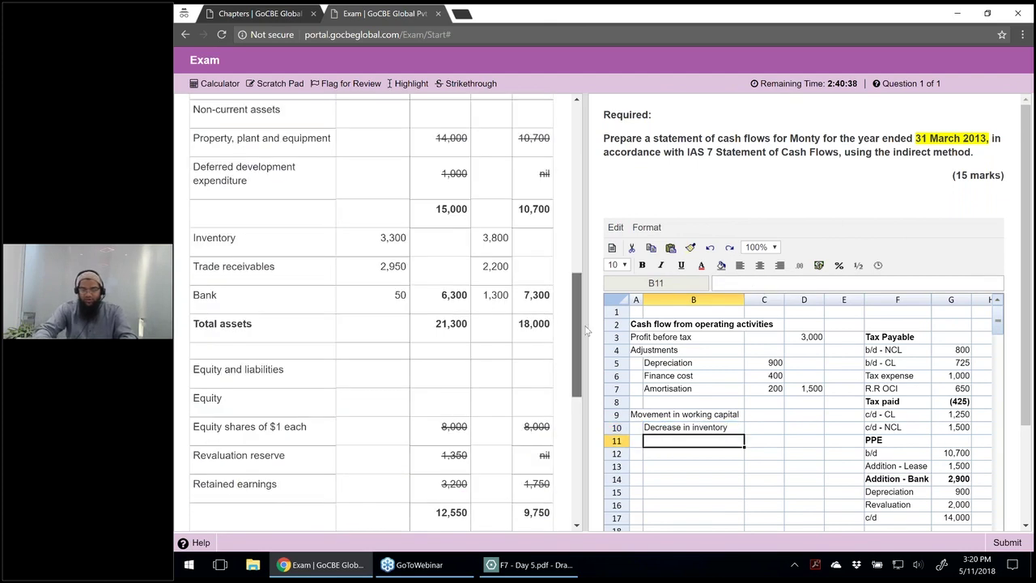
left_click(764, 427)
type("=3800-330")
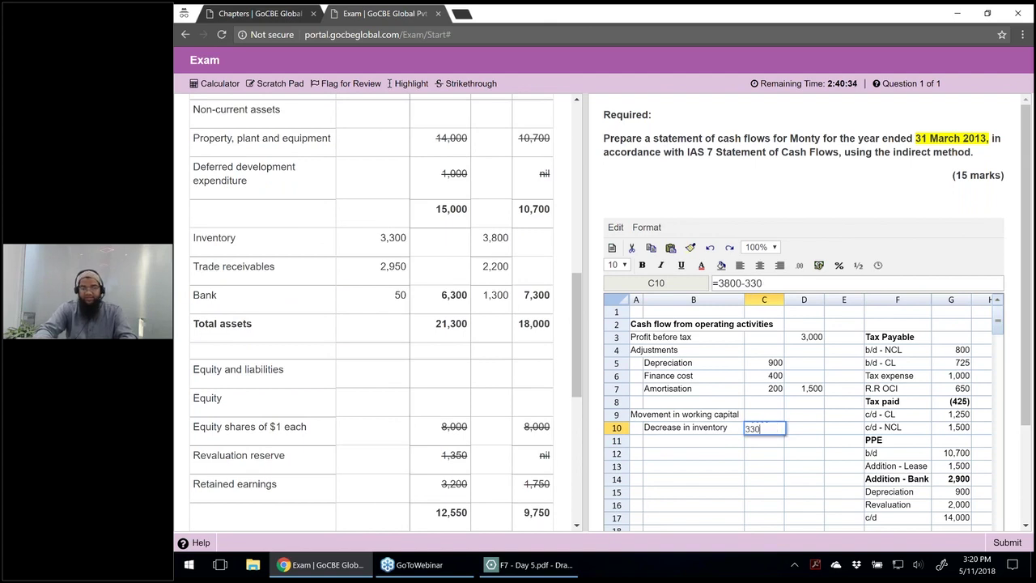
key("Return")
Step: Enter the label "Increase in receivables" in B11, below the inventory line
key("Left")
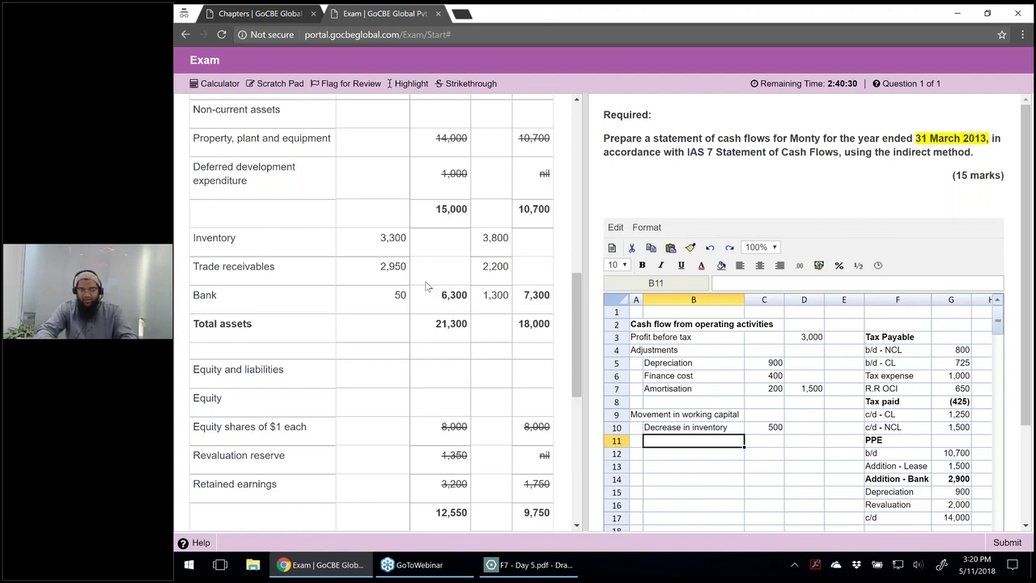
type("Increase i")
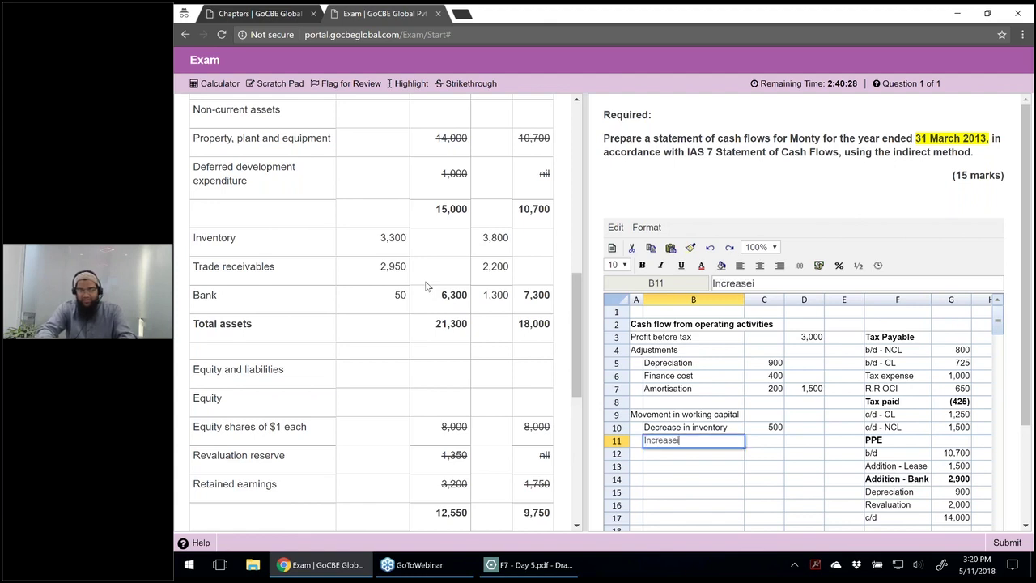
type("n receivables")
key("Return")
Step: Calculate the increase in receivables in C11 with the formula =2200-2950
key("Up")
key("Right")
type("=")
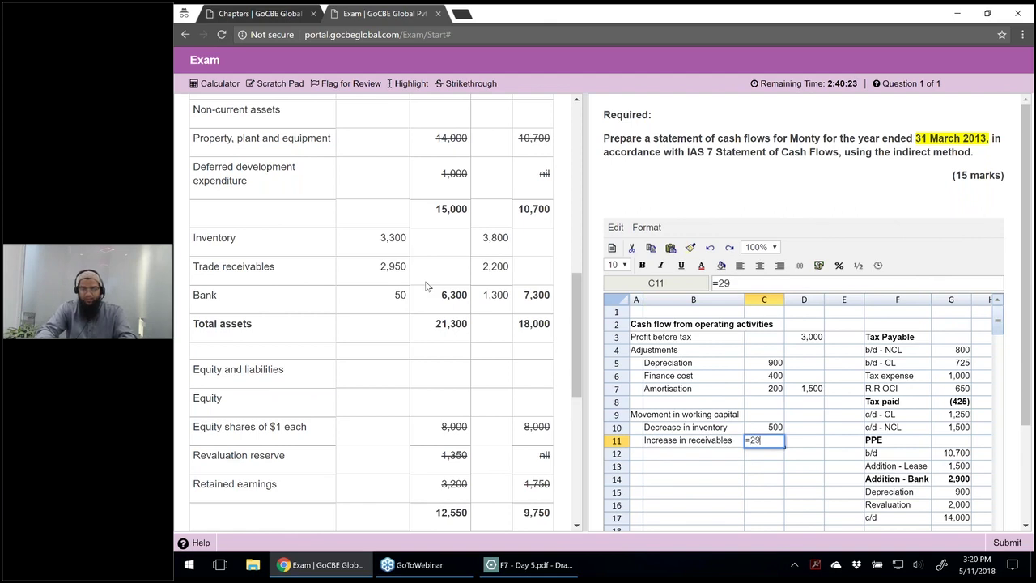
type("2200-2950")
key("Return")
key("Up")
Step: Strike through both years' Inventory and Trade receivables figures in the statement of financial position
left_click_drag(366, 232, 408, 238)
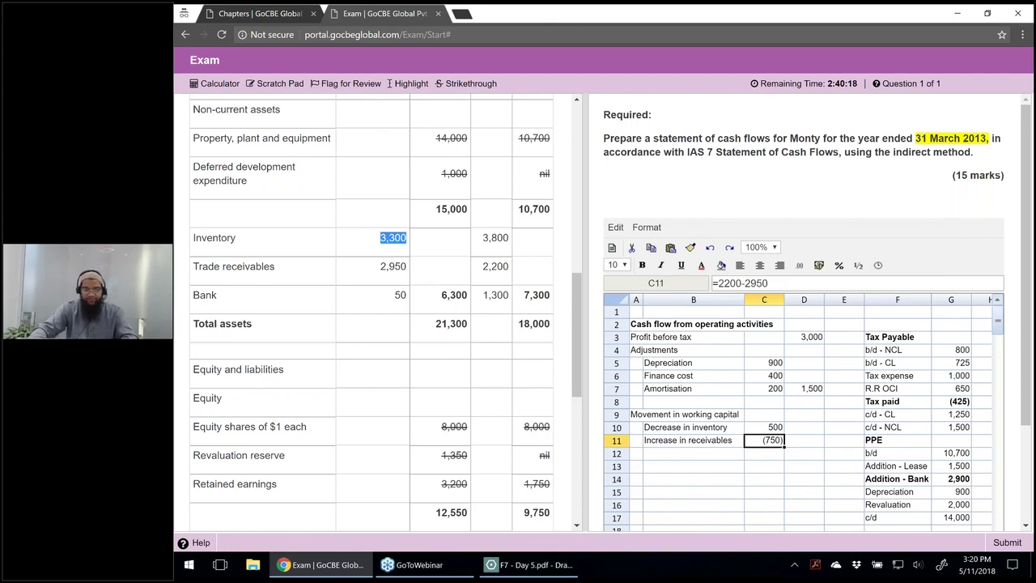
left_click_drag(510, 237, 482, 238)
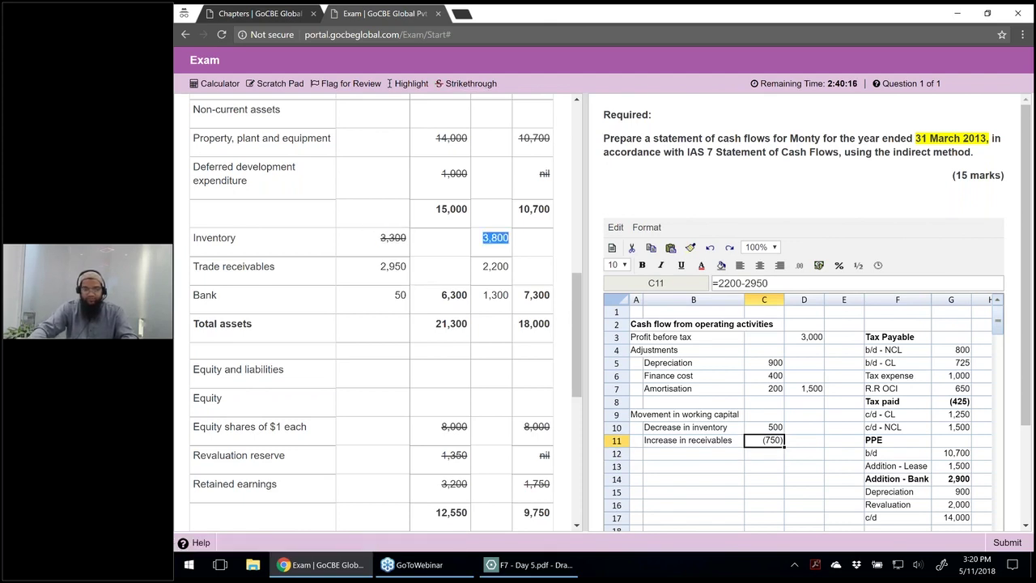
left_click(473, 83)
left_click_drag(510, 267, 483, 267)
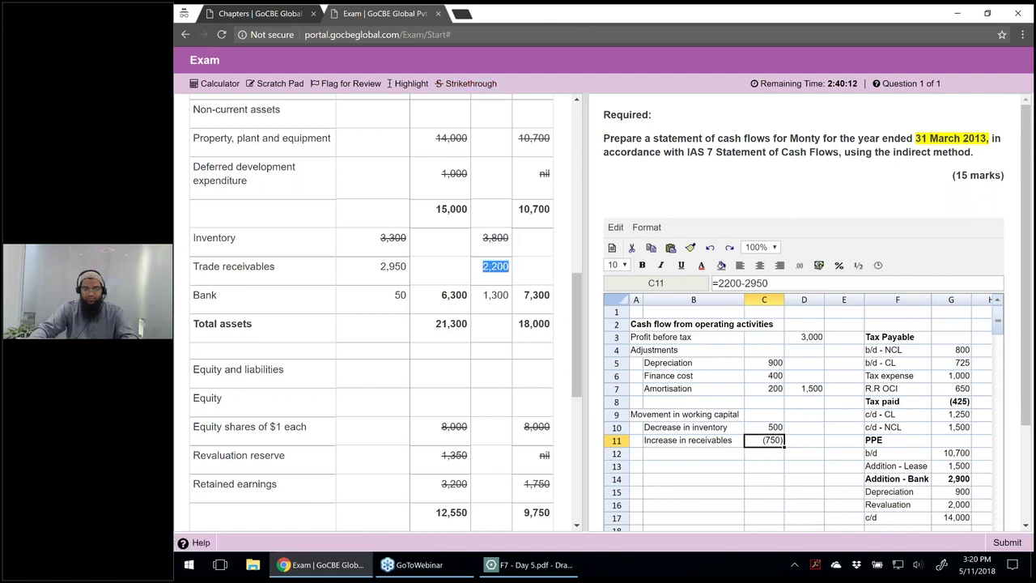
double_click(400, 265)
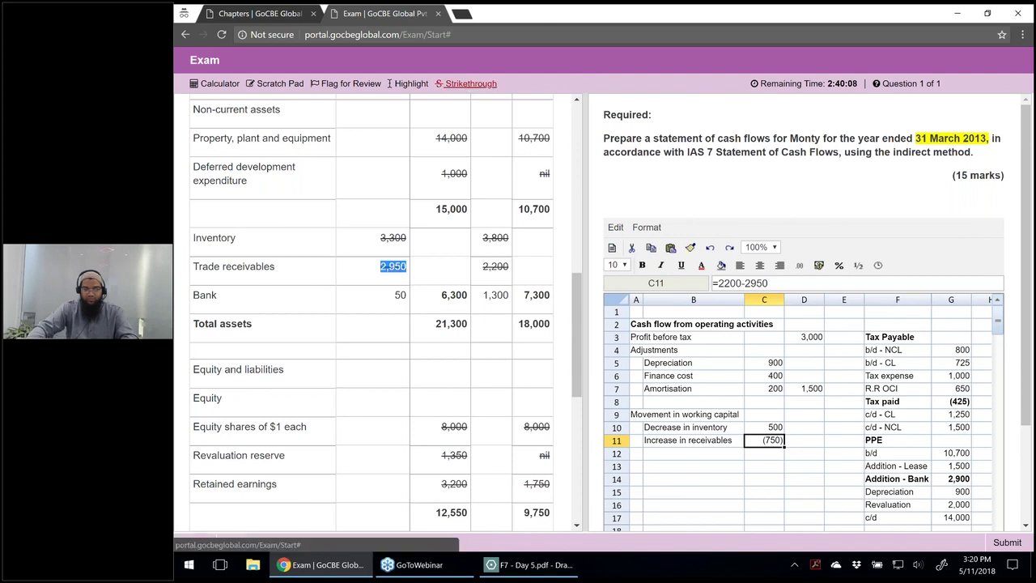
left_click(472, 83)
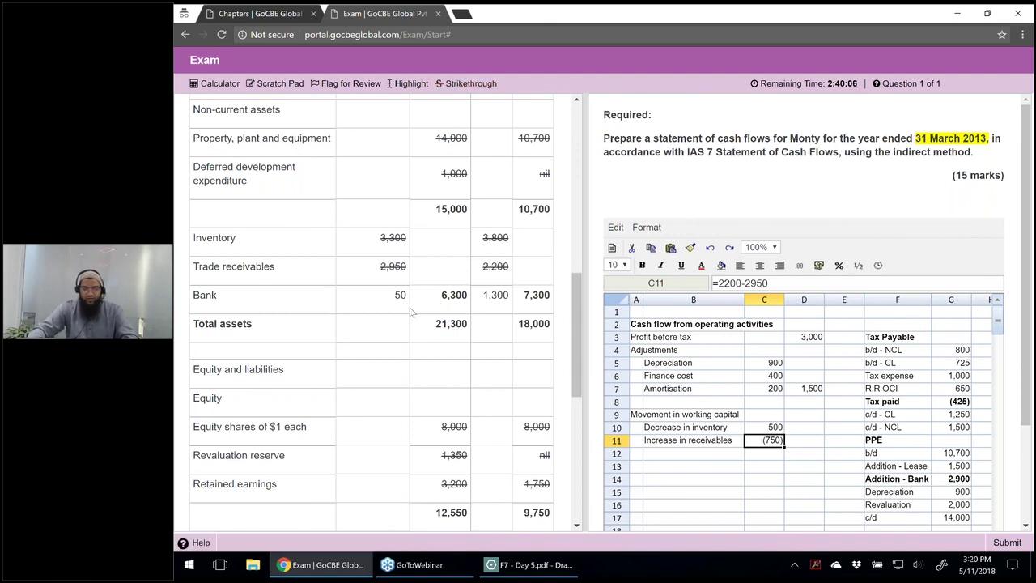
scroll(410, 311, "down", 2)
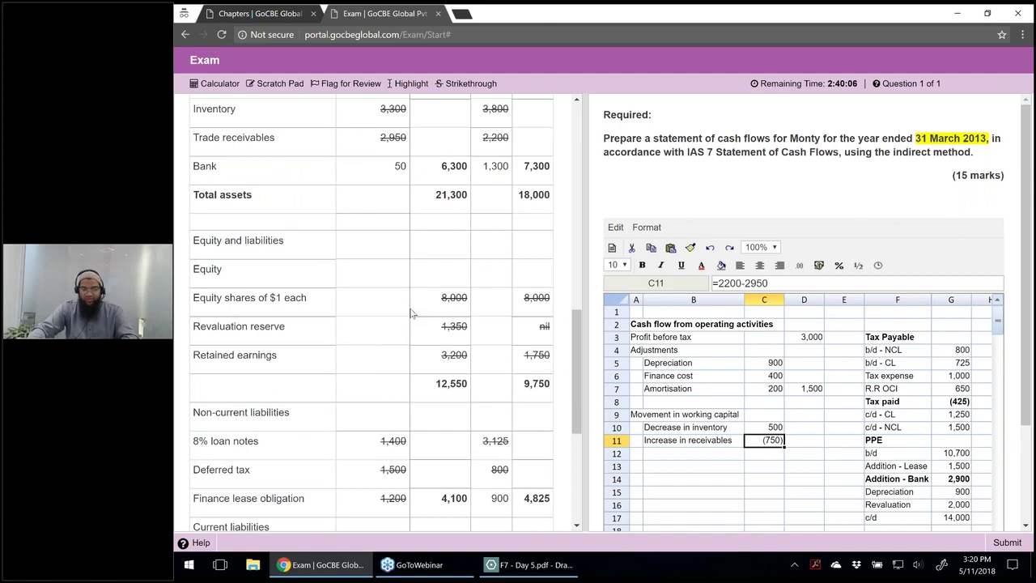
Step: Add the label "Increase in payables" in B12 and calculate its amount in C12 with =2650-2100
scroll(410, 311, "down", 3)
double_click(645, 453)
type("Increase in payables")
key("Return")
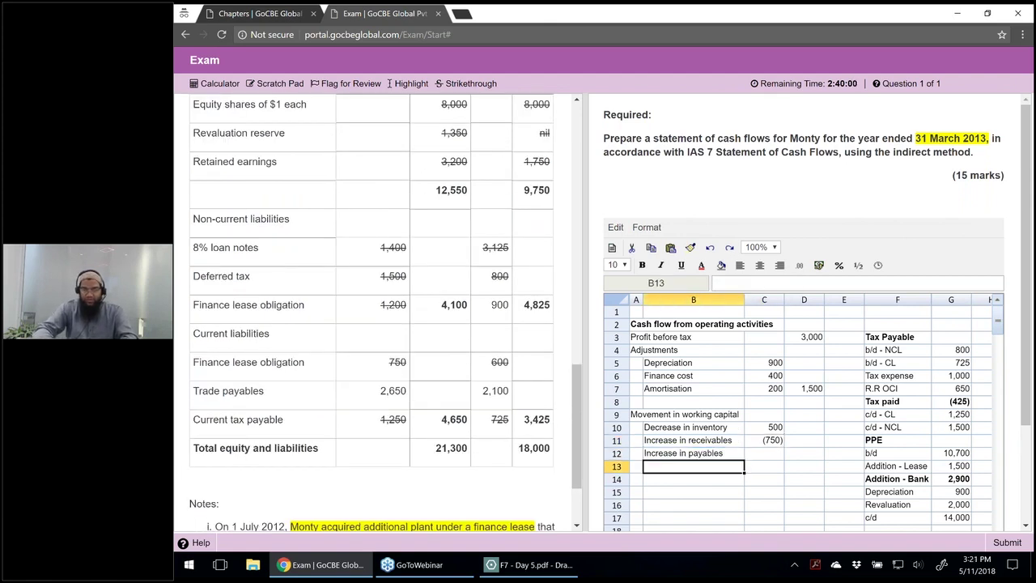
left_click(764, 454)
type("=2650-2100")
key("Return")
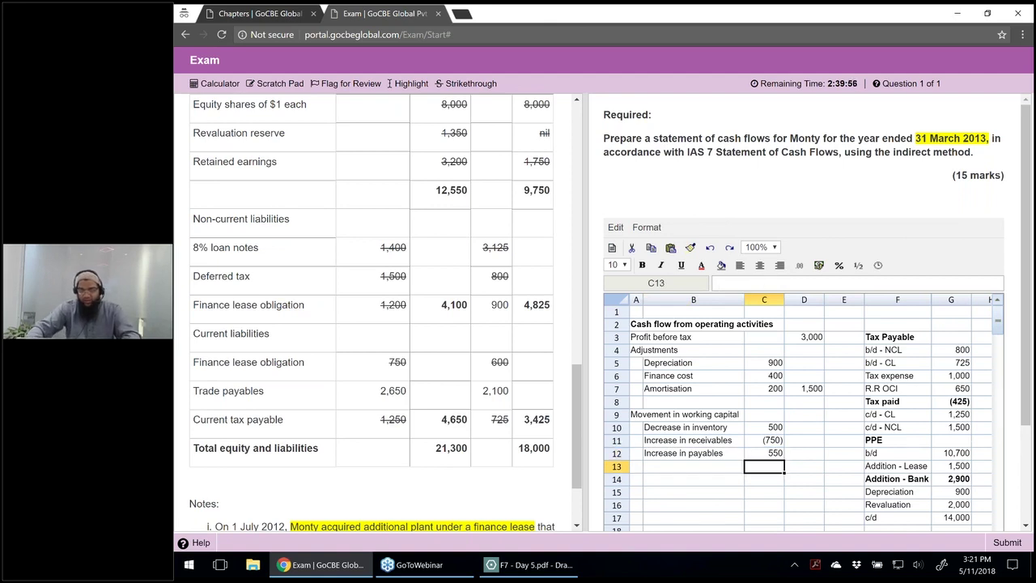
Step: Strike through both years' Trade payables figures in the statement of financial position
left_click_drag(409, 395, 380, 392)
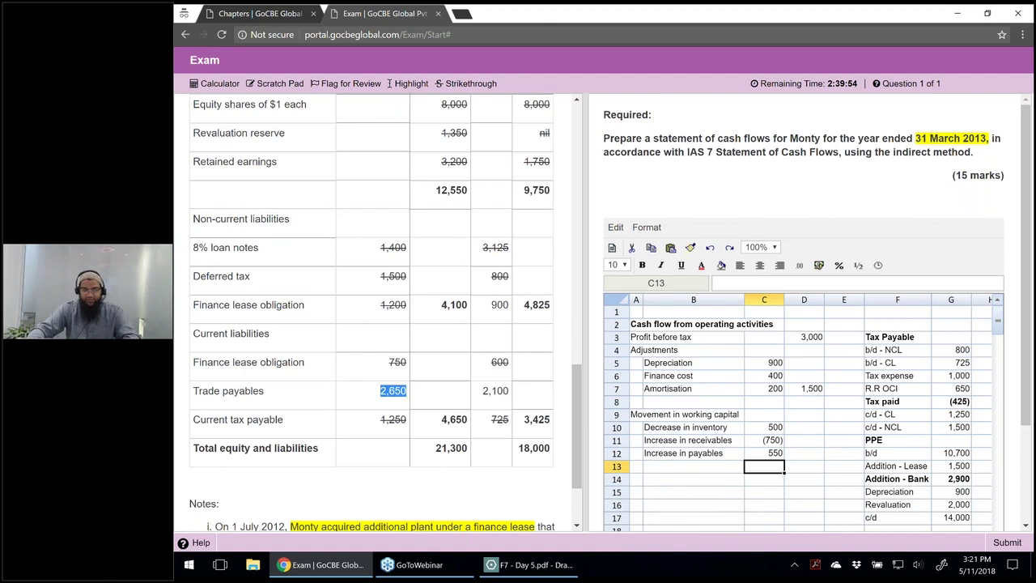
left_click(467, 84)
left_click_drag(510, 391, 483, 392)
left_click(467, 84)
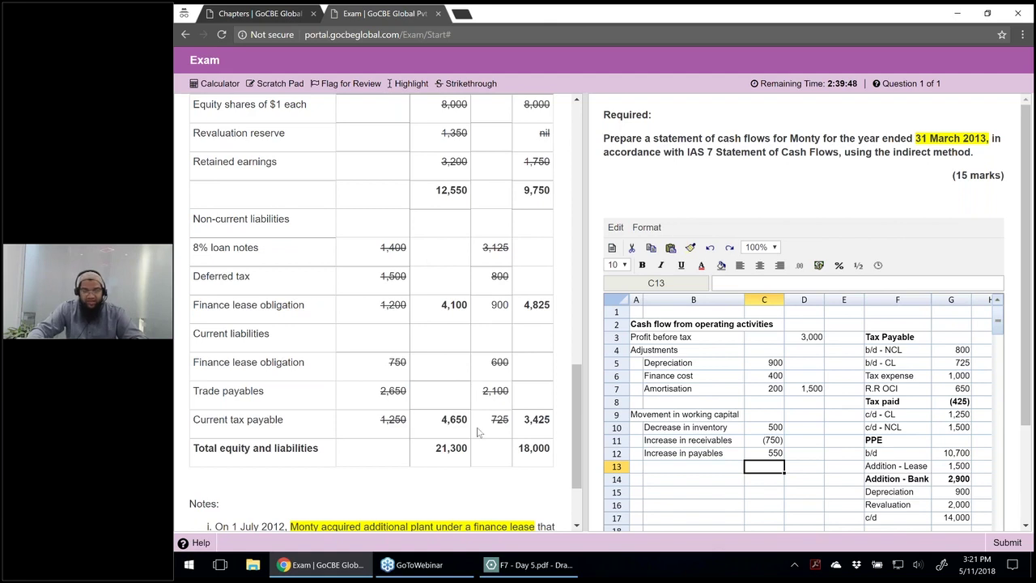
Step: Total the three working capital movements in D12 by summing C10 to C12
scroll(478, 433, "up", 1)
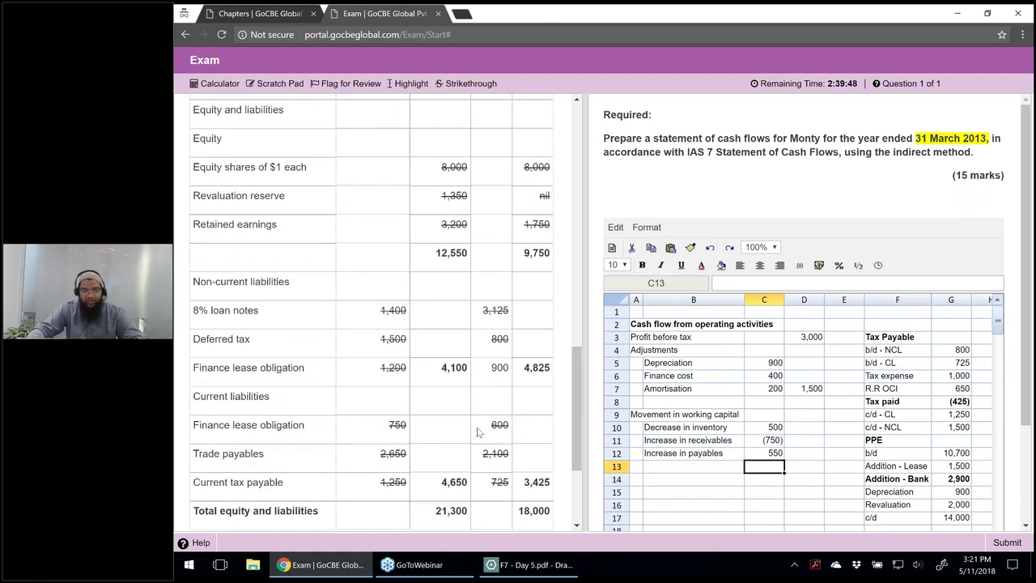
scroll(477, 433, "up", 4)
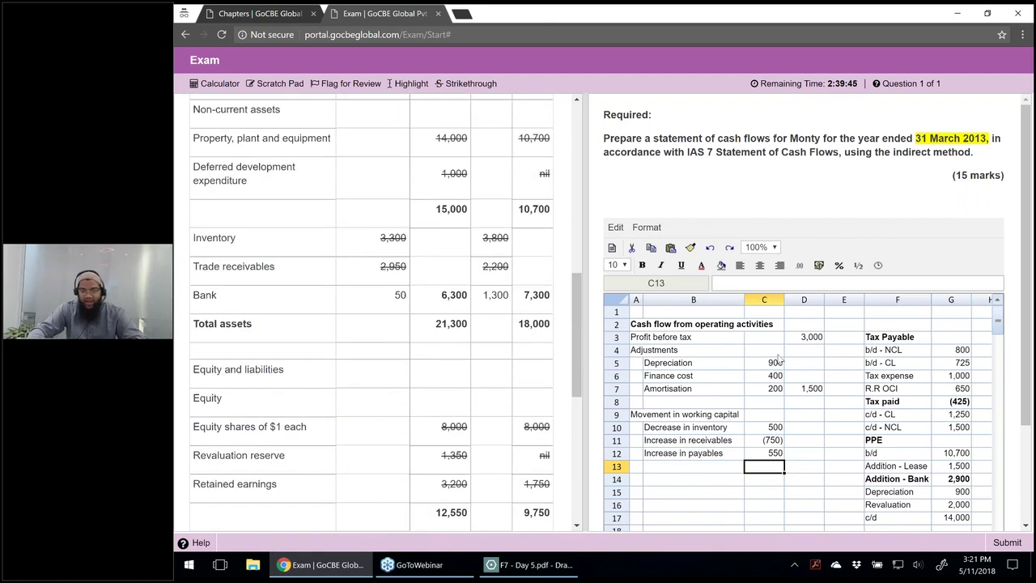
left_click(800, 455)
type("=SUM(")
key("Left")
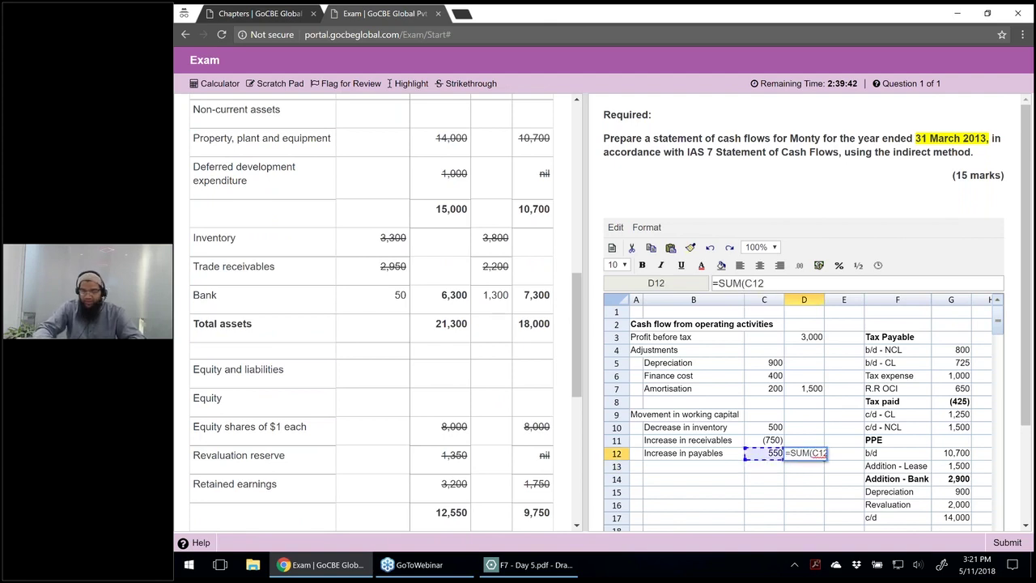
key("shift+Up")
key("shift+Up")
key("Return")
key("Return")
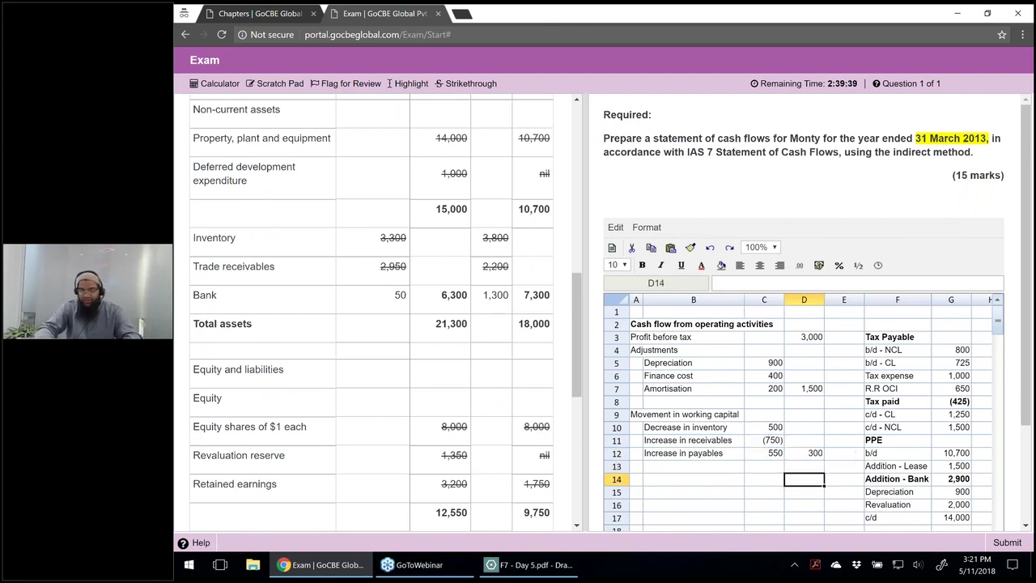
Step: Enter the labels "Interest paid" in A14 and "Tax paid" in A15
left_click(636, 478)
type("Interes")
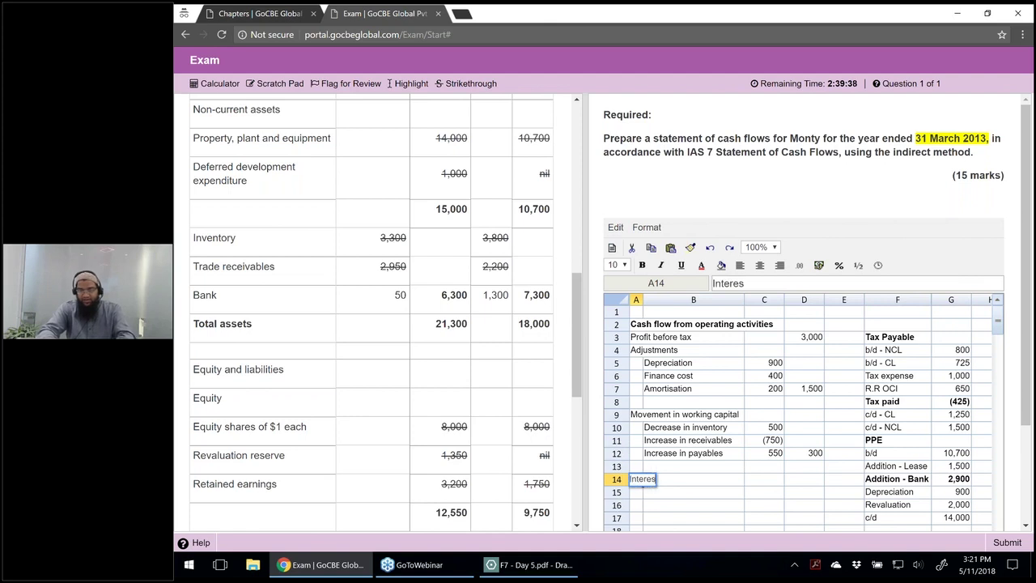
type("t paid")
key("Return")
type("Tax paid")
key("Return")
Step: Try to fill the interest paid amount in D14 with a link to G8 in the tax working
key("Up")
key("Up")
key("Right")
key("Right")
key("Right")
type("=")
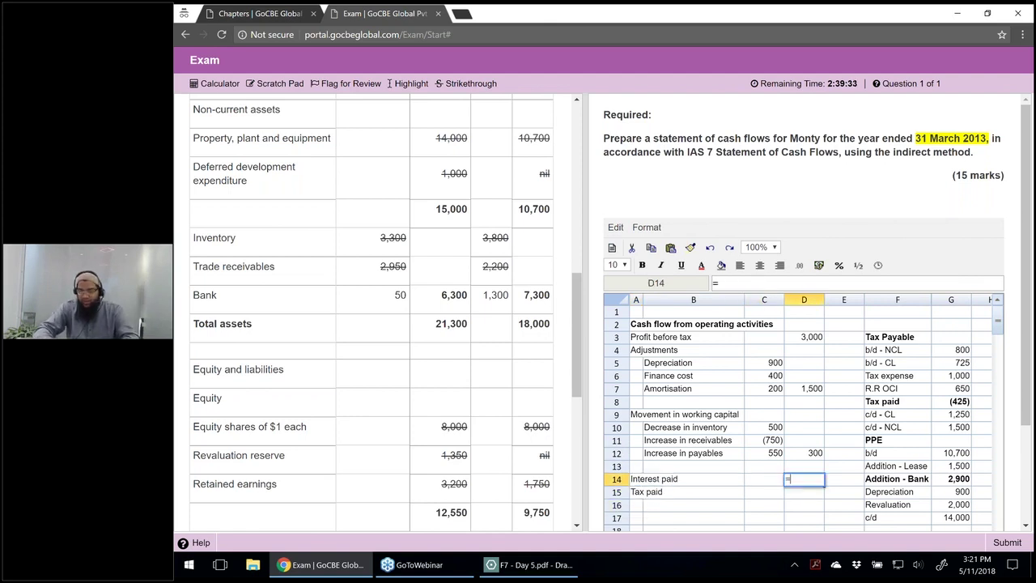
key("Right")
key("Right")
key("Right")
key("Up")
key("Up")
key("Up")
key("Up")
key("Up")
key("Up")
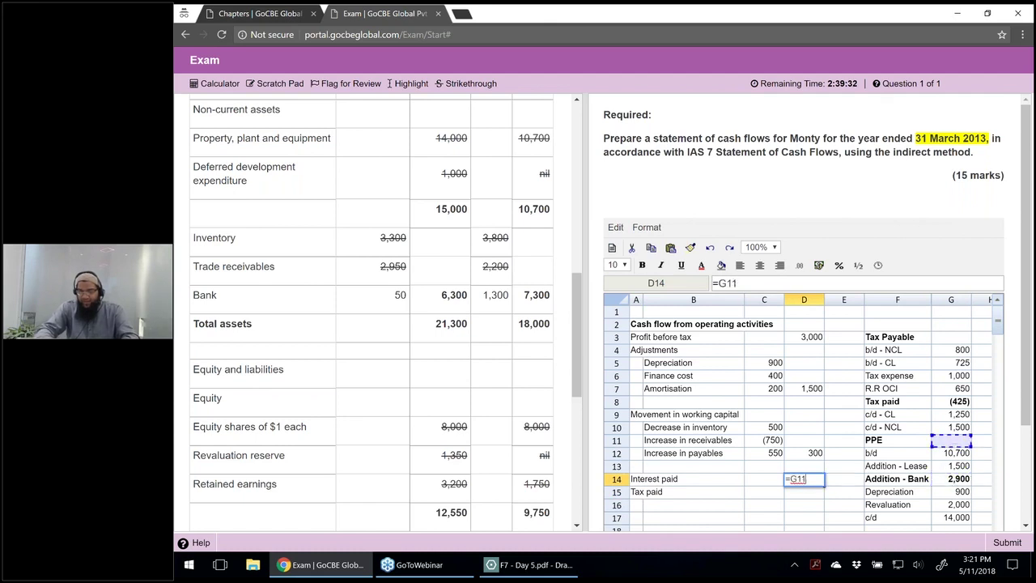
key("Return")
type("=")
key("Right")
key("Right")
key("Right")
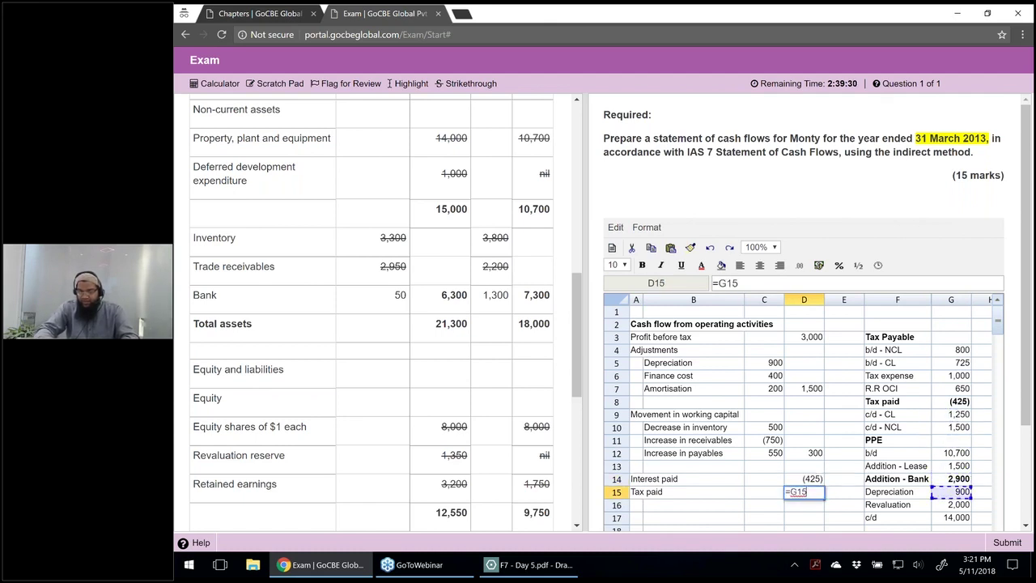
key("Right")
key("Left")
key("Up")
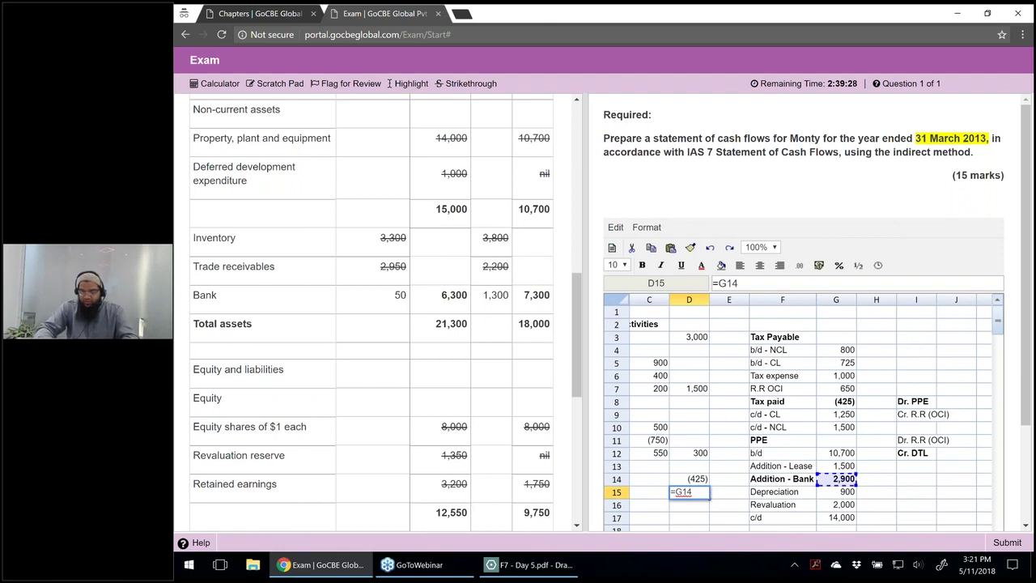
key("Left")
key("Up")
key("Escape")
Step: Set interest paid in D14 to the negative of the finance cost adjustment in C6
key("Up")
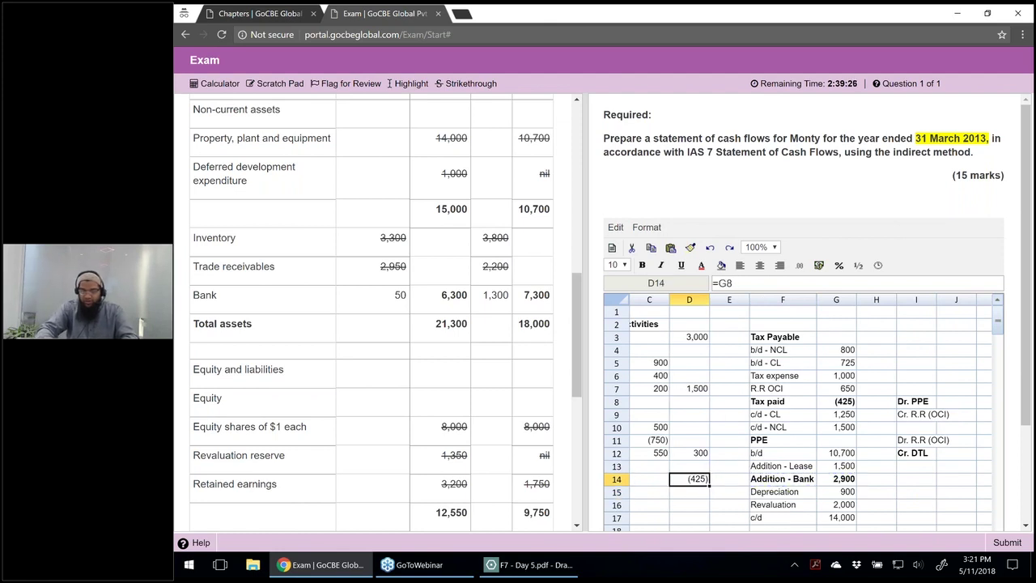
type("=-")
key("Up")
key("Up")
key("Up")
key("Up")
key("Up")
key("Up")
key("Up")
key("Up")
key("Left")
key("Return")
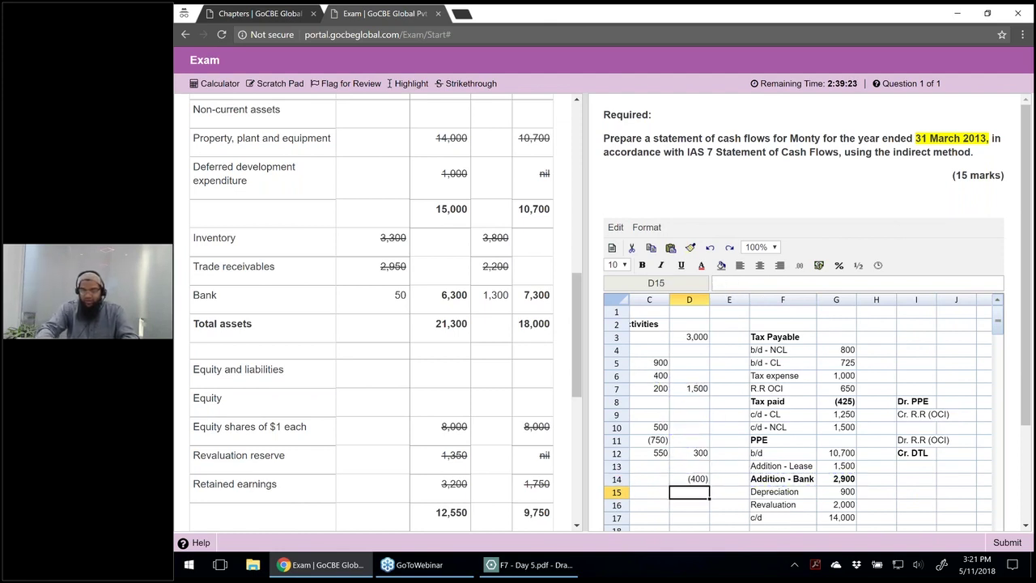
Step: Link the tax paid amount in D15 to the Tax paid figure in G8 of the tax payable working
type("=-")
key("Right")
key("Right")
key("Right")
key("Up")
key("Up")
key("Up")
key("Up")
key("Up")
key("Up")
key("Up")
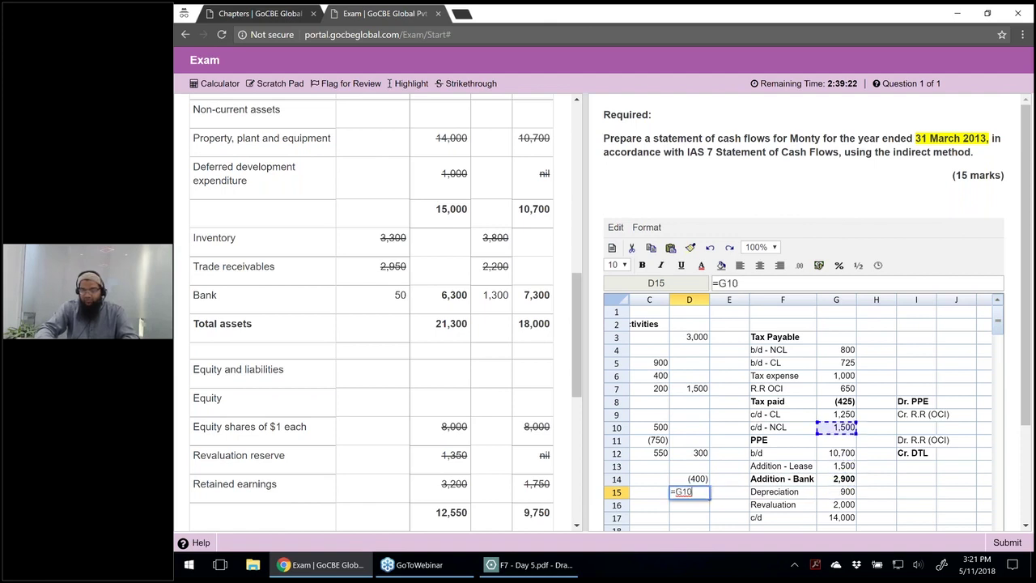
key("Return")
Step: Total the operating cash flow in D16 with =SUM(D3:D15) and make the total bold
key("Left")
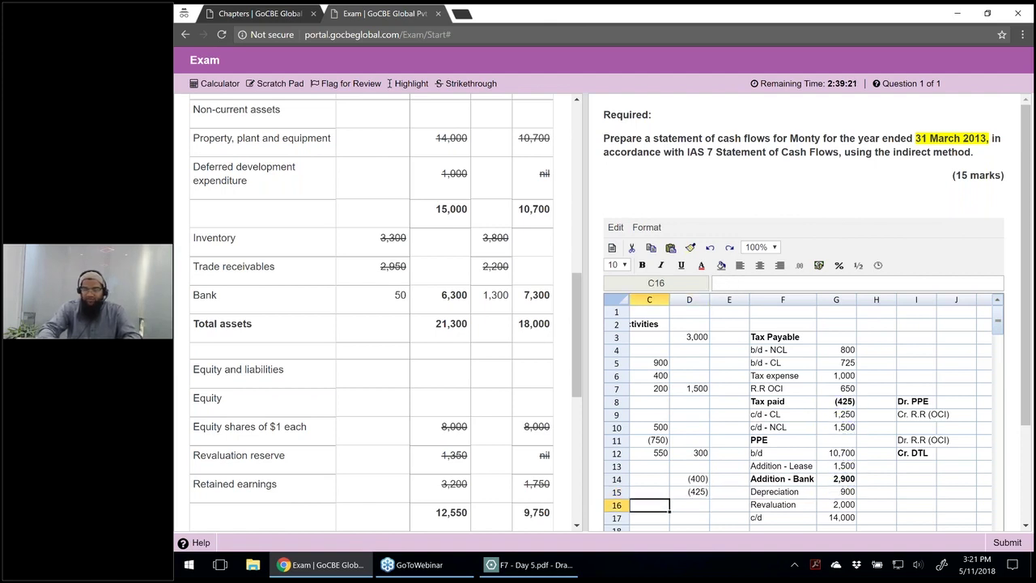
key("Right")
type("=SUM(")
key("Up")
key("shift+Up")
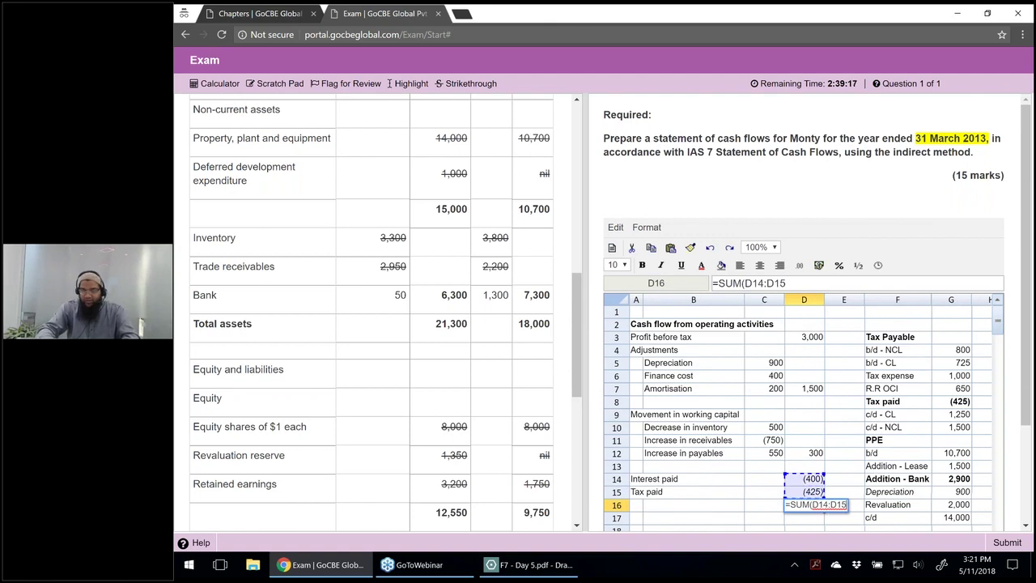
key("shift+Up")
key("shift+Up")
key("shift+Up")
key("shift+Up")
key("shift+Up")
key("shift+Up")
key("shift+Up")
key("shift+Up")
key("shift+Up")
key("shift+Up")
key("shift+Up")
type(")")
key("Return")
key("Up")
key("ctrl+b")
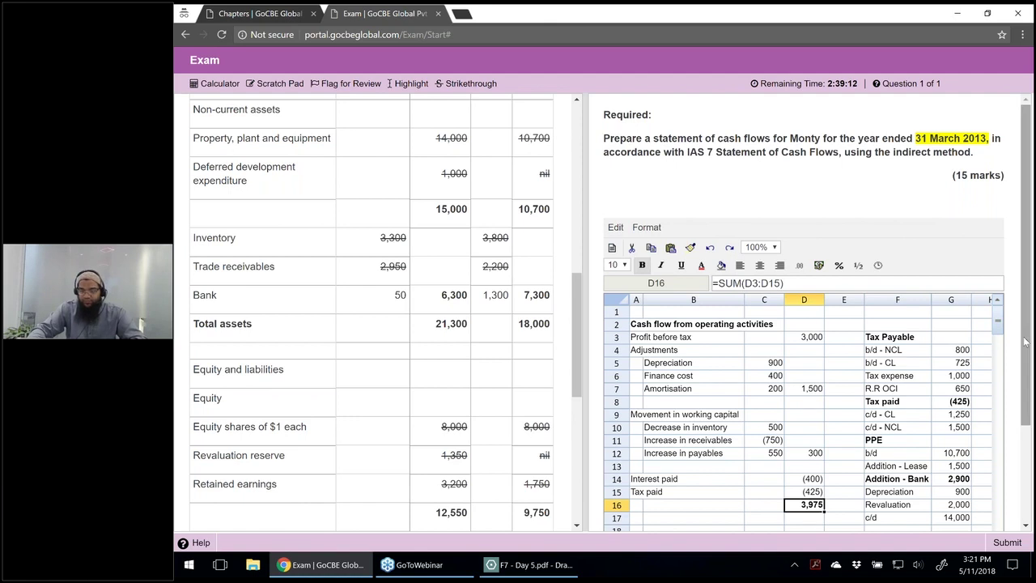
Step: Enter the heading "Cash flow from investing activities" in A18
left_click_drag(1026, 342, 1031, 433)
left_click(763, 413)
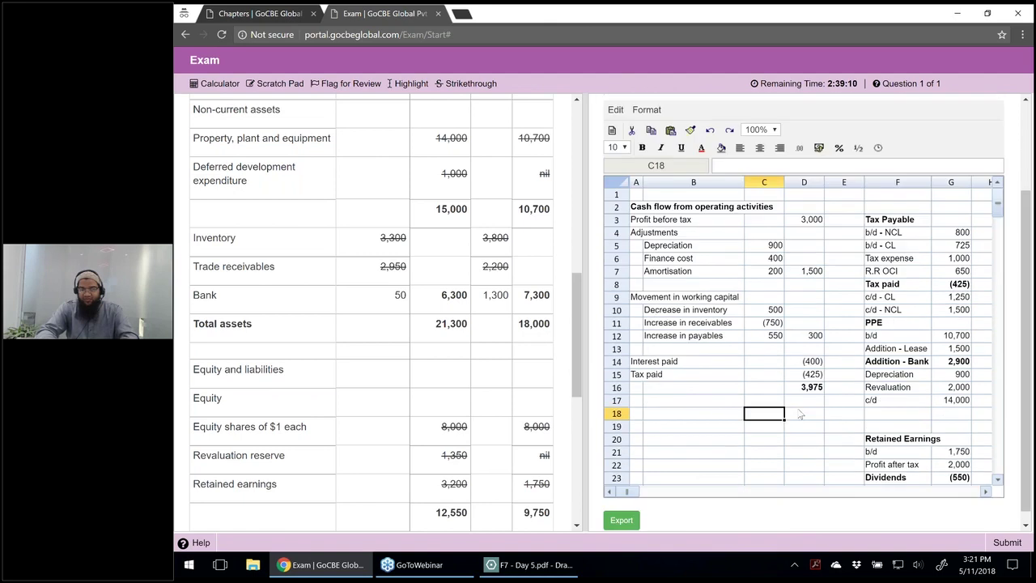
key("Left")
key("Left")
type("Cash fl")
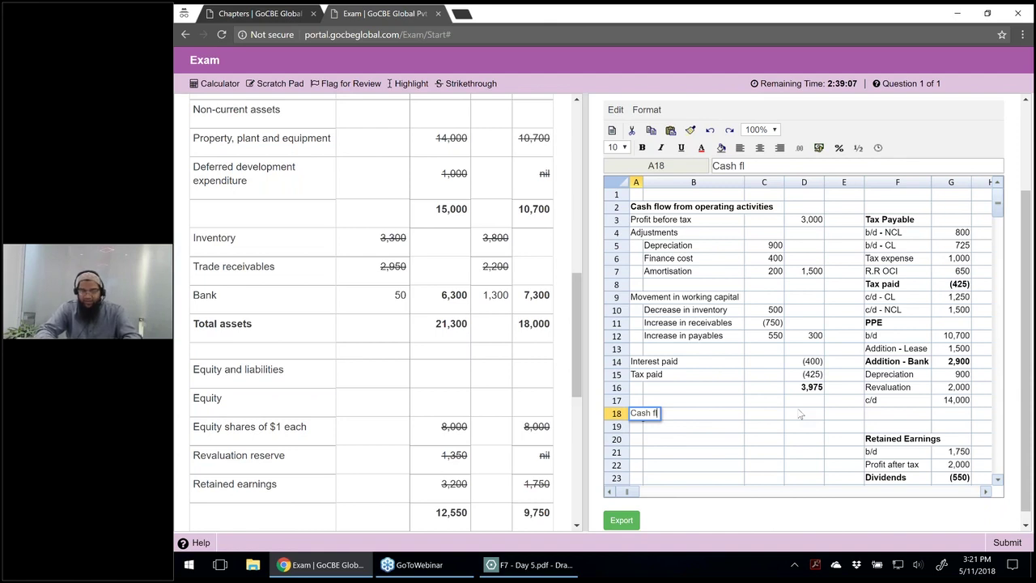
type("ow from investing activities")
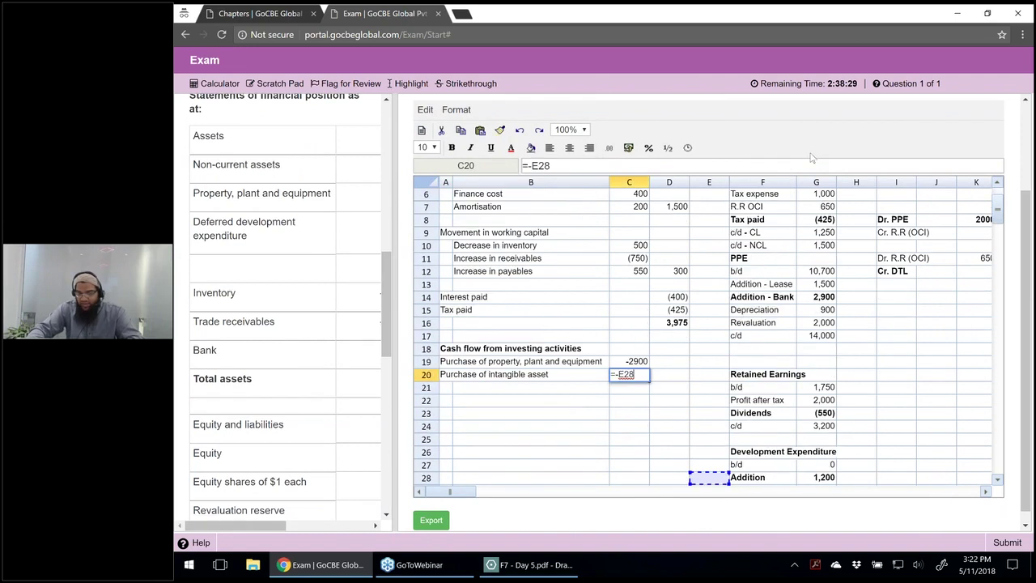
Step: Set the purchase of intangible asset in C20 to the negative of the development expenditure addition in G28
key("Return")
scroll(837, 340, "down", 4)
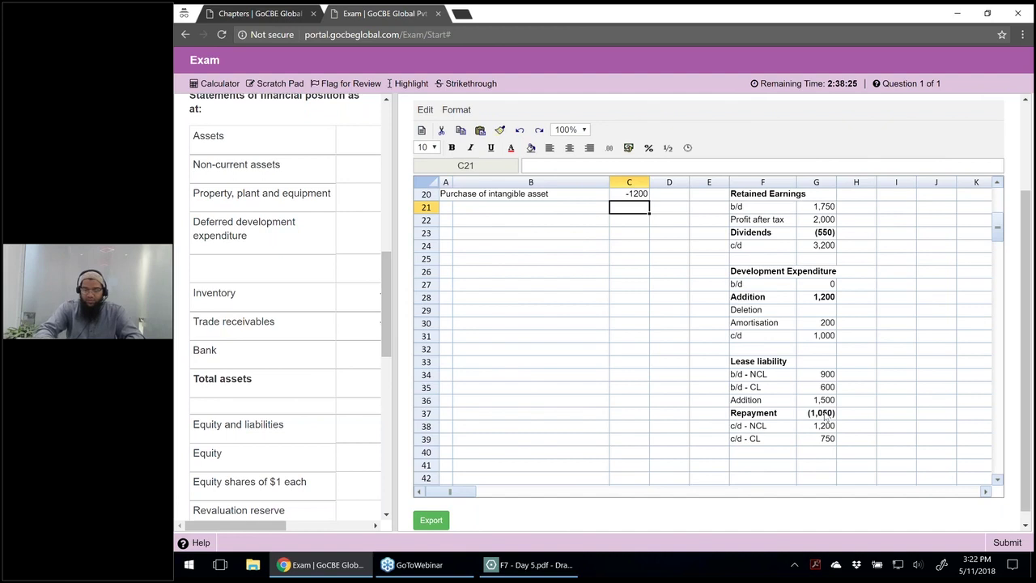
scroll(753, 429, "up", 7)
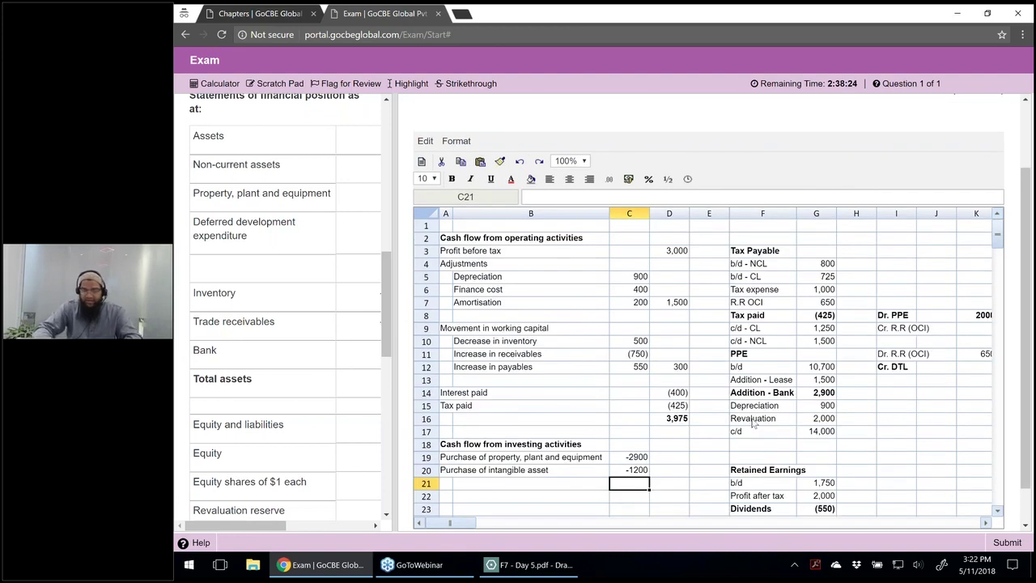
Step: Total the investing cash flows in D20 with =SUM(C19:C20)
key("Up")
key("Right")
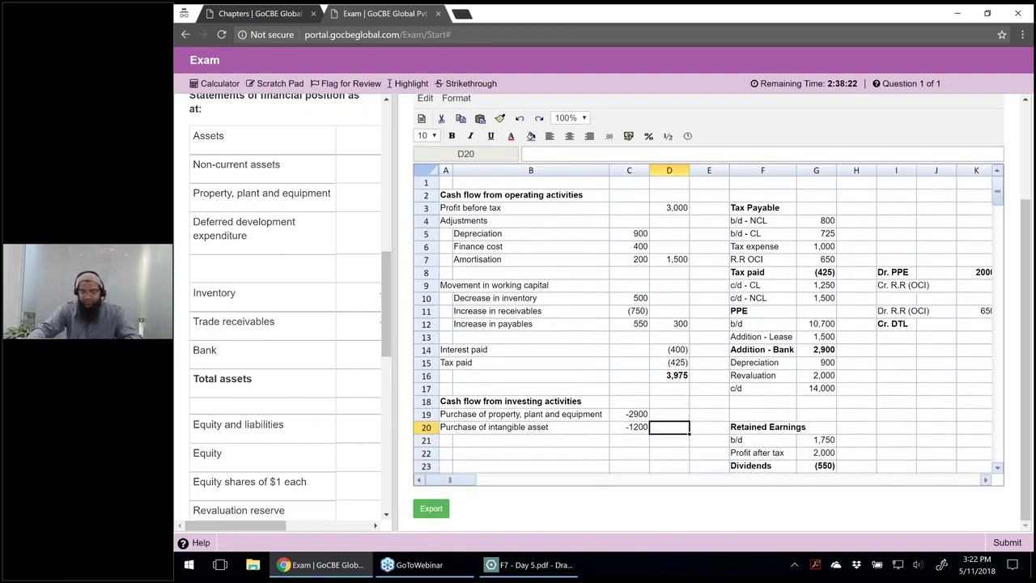
type("=SUM(C19:C20)")
Step: Format C18:D33 with thousands separators and negative amounts in brackets
left_click_drag(669, 426, 642, 402)
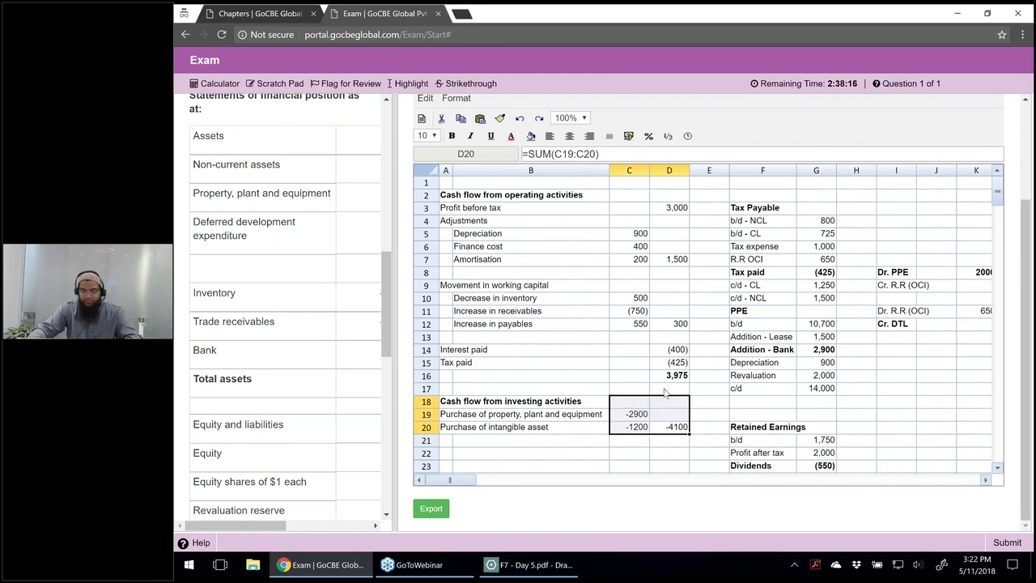
scroll(664, 393, "down", 2)
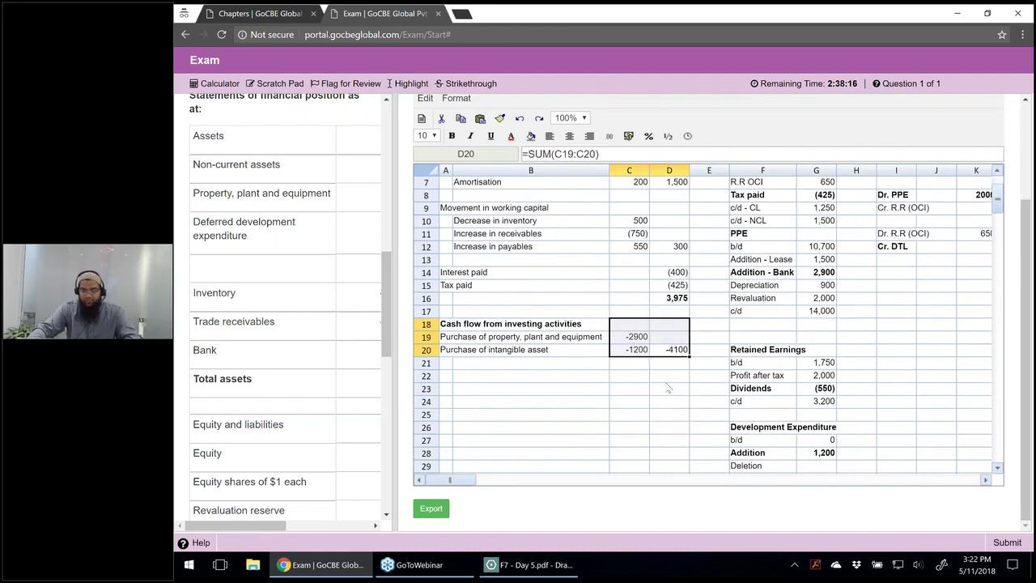
scroll(669, 389, "down", 2)
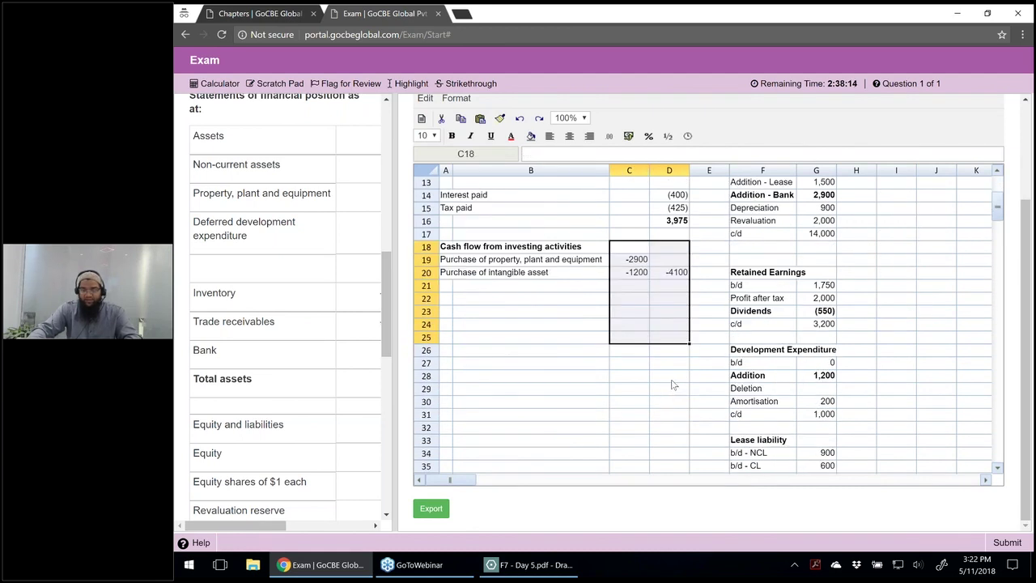
left_click(629, 136)
left_click(683, 237)
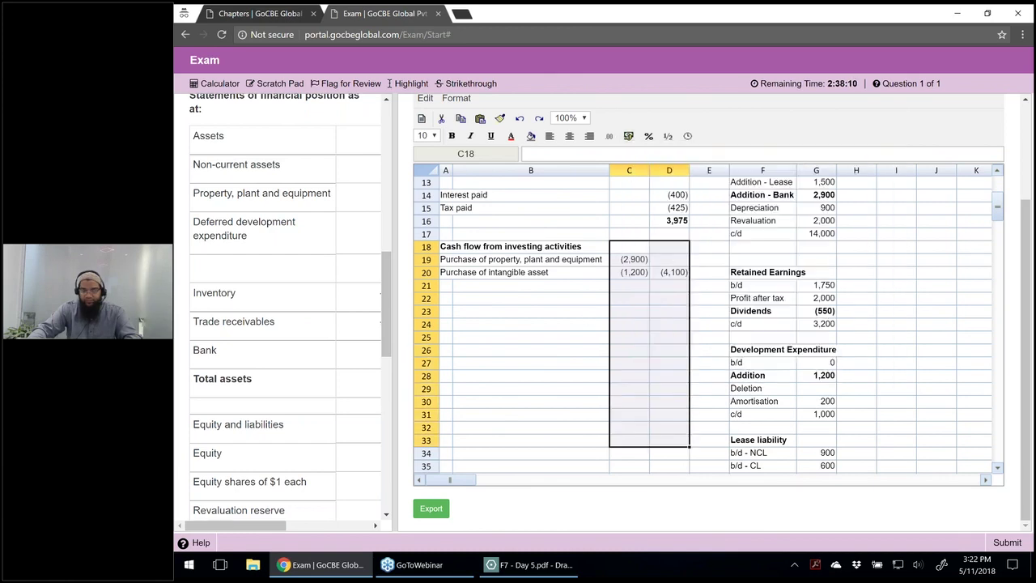
left_click(590, 314)
Step: Copy the investing heading from A18 to A22 and reword it as "Cash flow from financing activities"
left_click(447, 247)
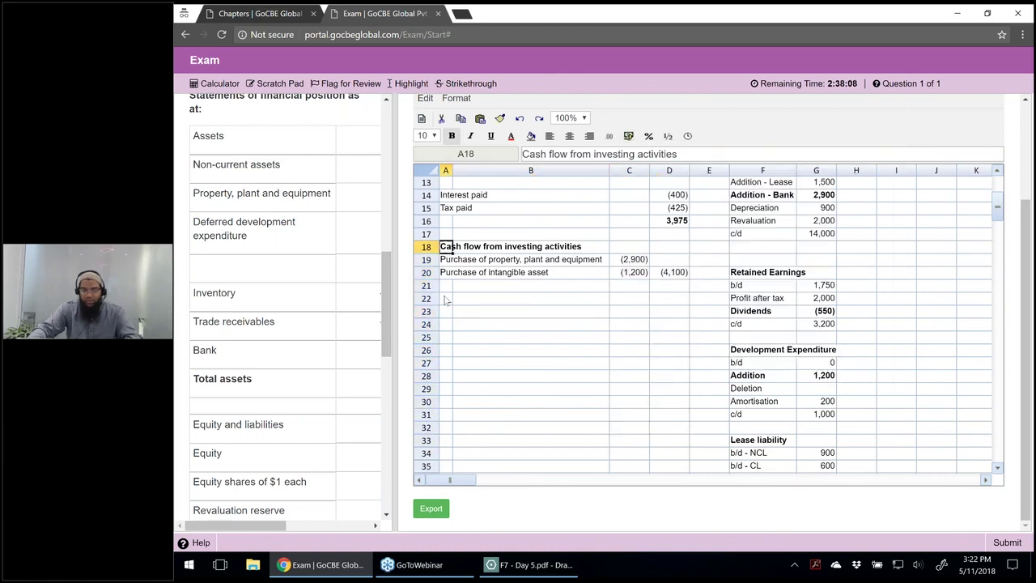
key("ctrl+c")
left_click(446, 298)
key("ctrl+v")
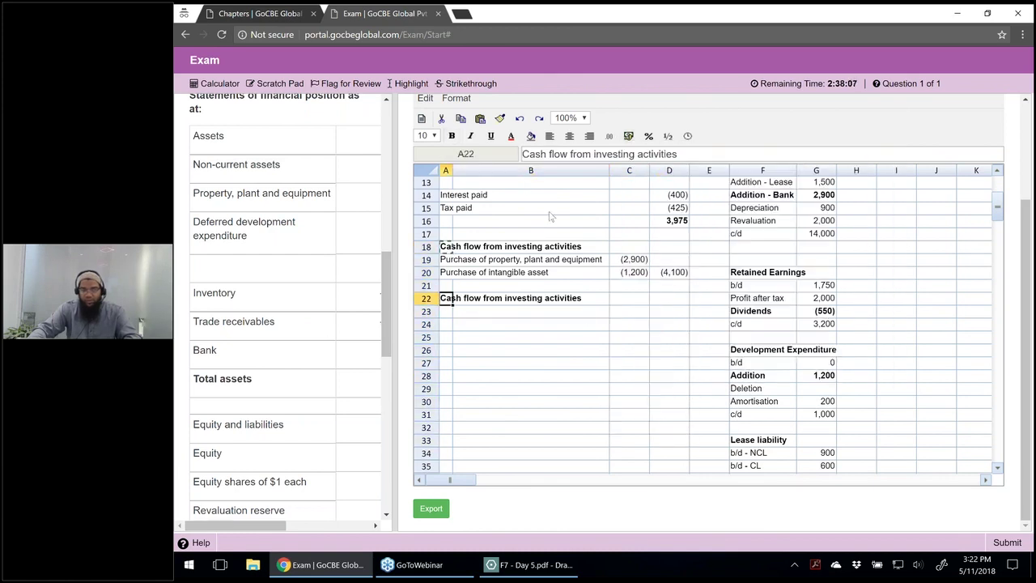
double_click(609, 153)
type("finc")
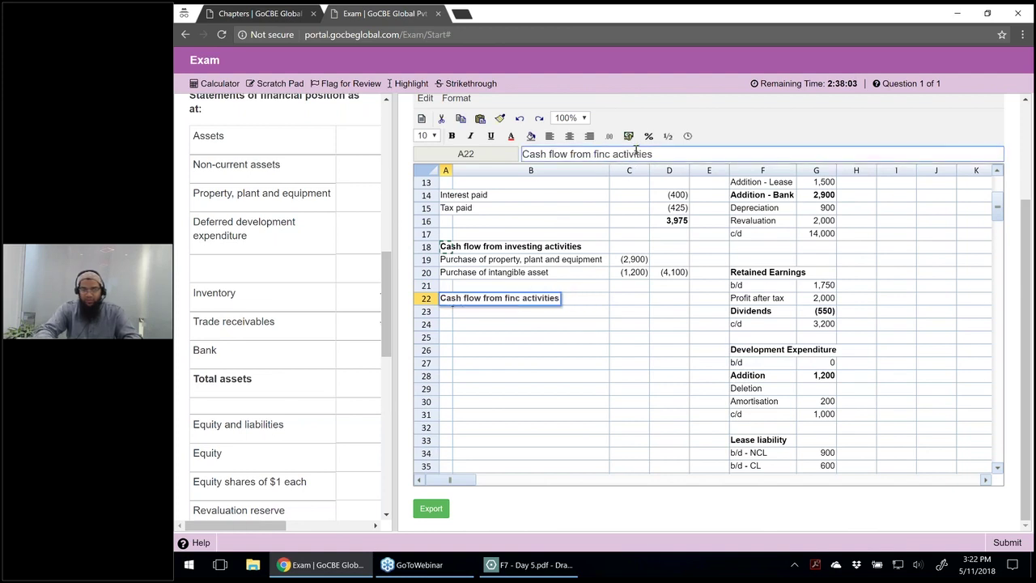
key("BackSpace")
type("ancing")
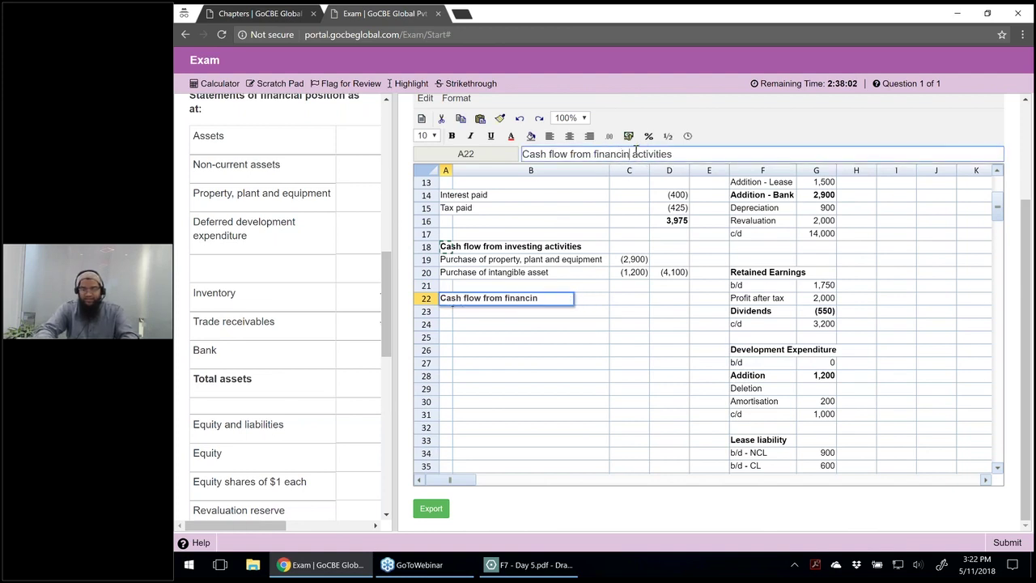
key("Return")
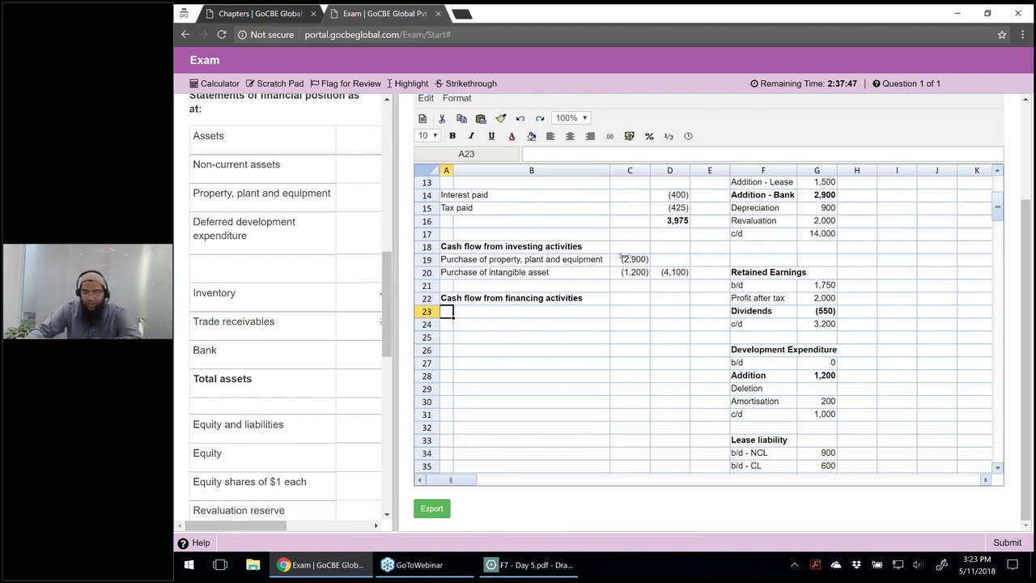
Step: Open the print preview of the exam page
left_click_drag(624, 257, 623, 257)
key("ctrl+p")
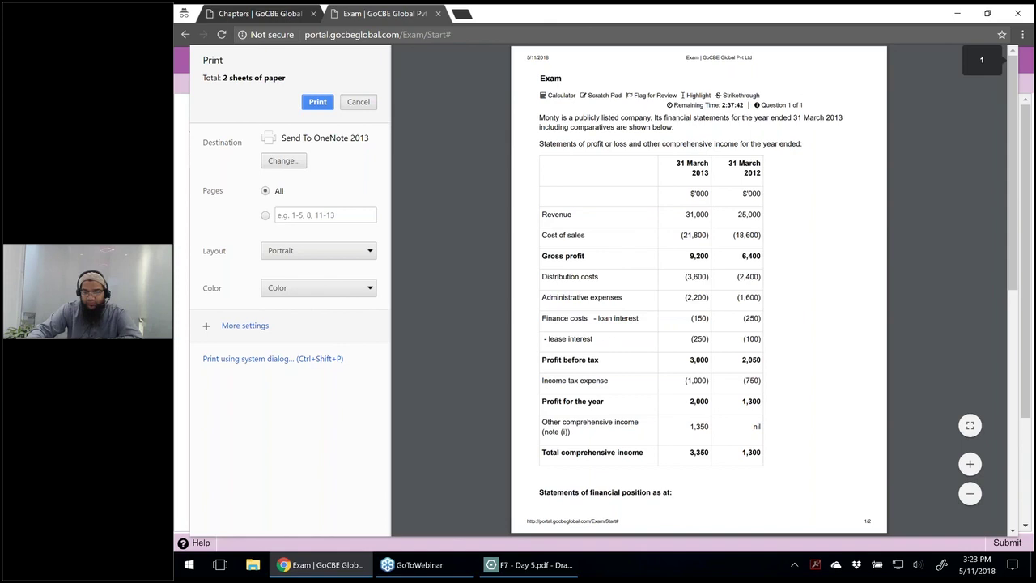
Step: View the second page of the print preview
scroll(768, 281, "down", 5)
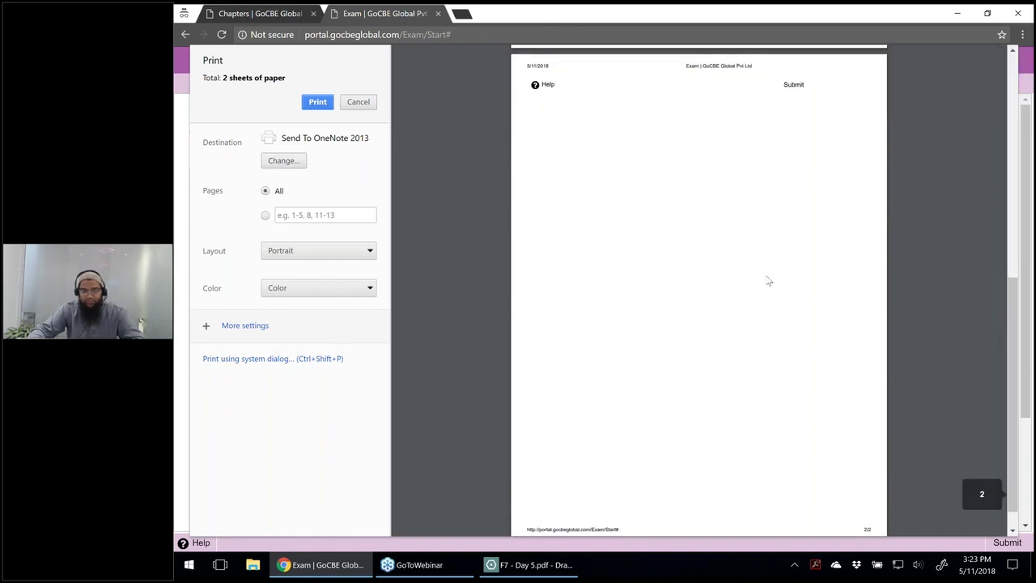
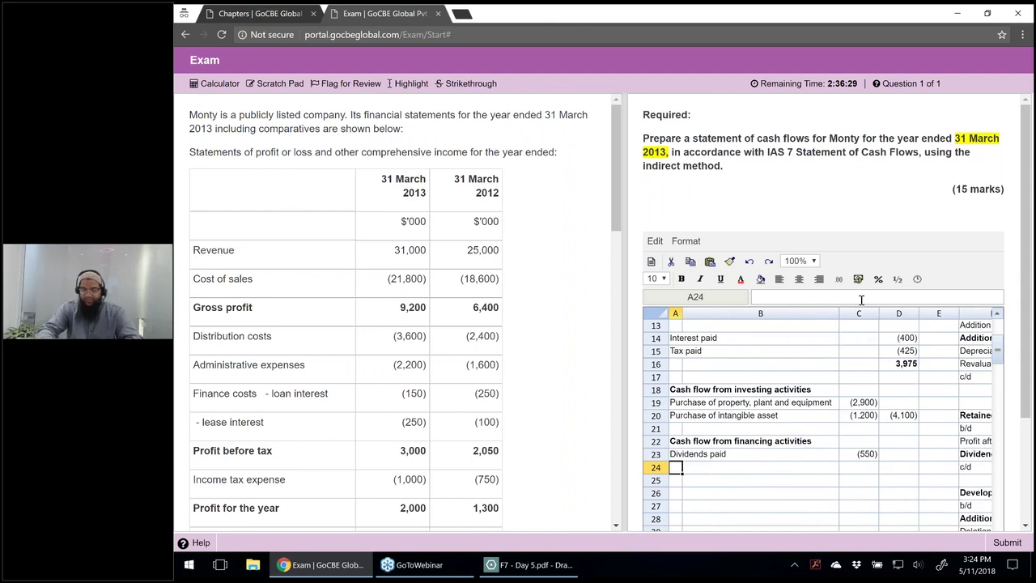
Step: Check the financing items in the scratchpad and add the labels "Repayment of loan" in A24 and "Repayment of lease liability" in A25
left_click(273, 87)
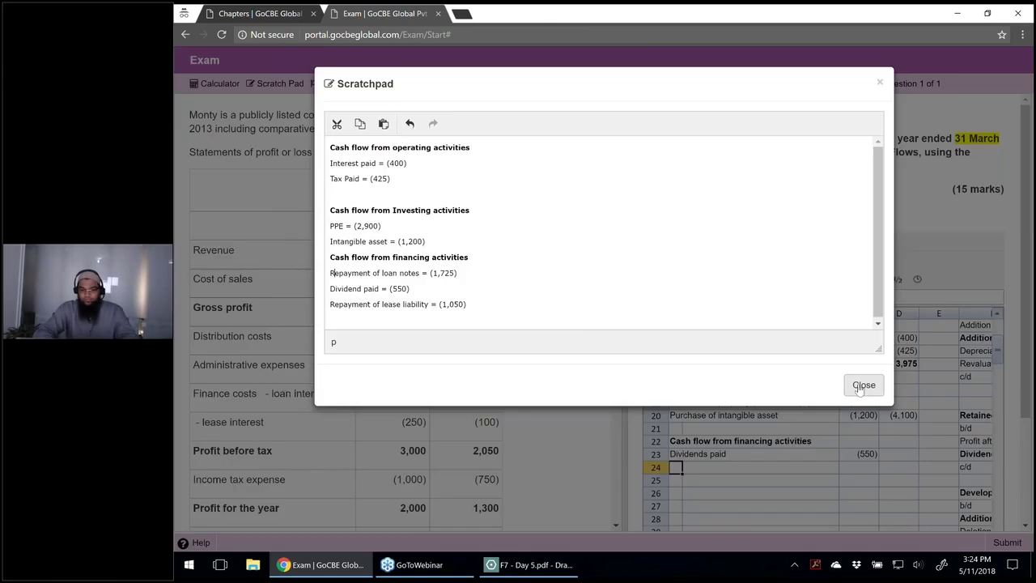
left_click(863, 385)
type("Repayment of loan")
key("Return")
type("Repayment of loan")
double_click(821, 297)
type("lease liability")
key("Return")
Step: Look up the loan notes repayment in the scratchpad and enter -1725 for it in C24
key("Up")
key("Up")
key("Right")
key("Right")
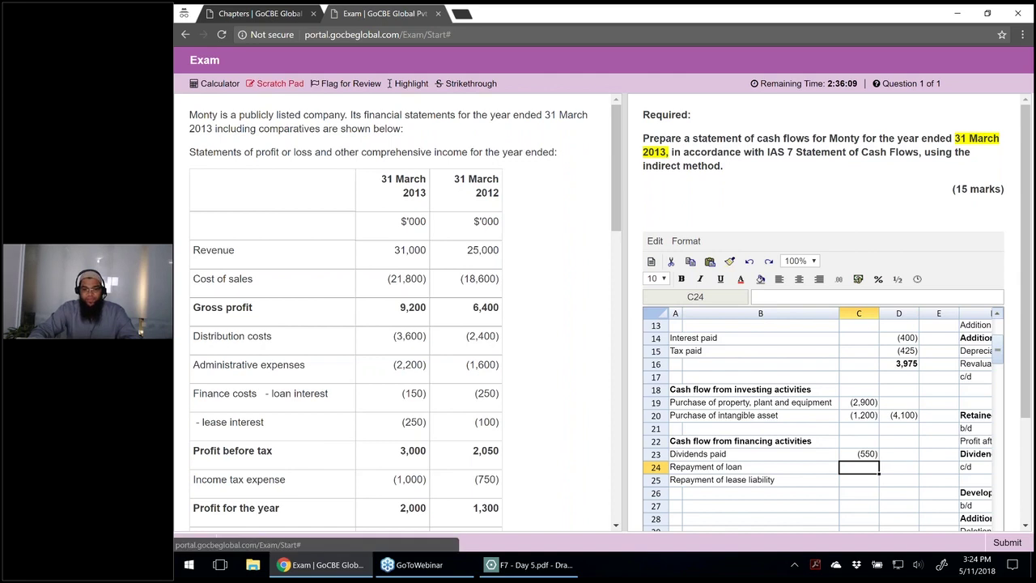
left_click(280, 83)
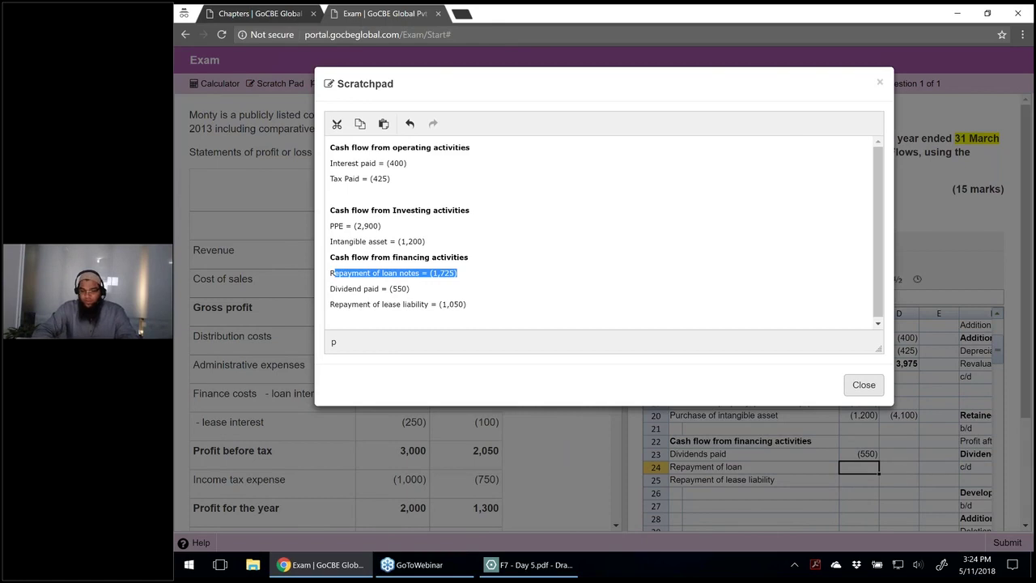
left_click(864, 384)
type("=-1725")
key("Return")
Step: Link C25 to the lease liability working with a formula that negates the Repayment figure in G37
type("=-F35")
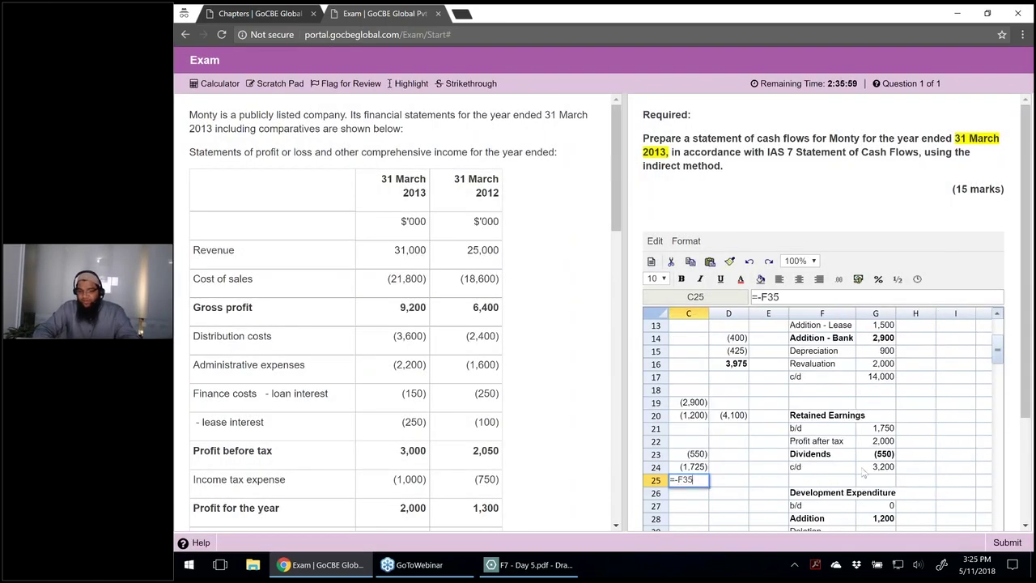
key("Down")
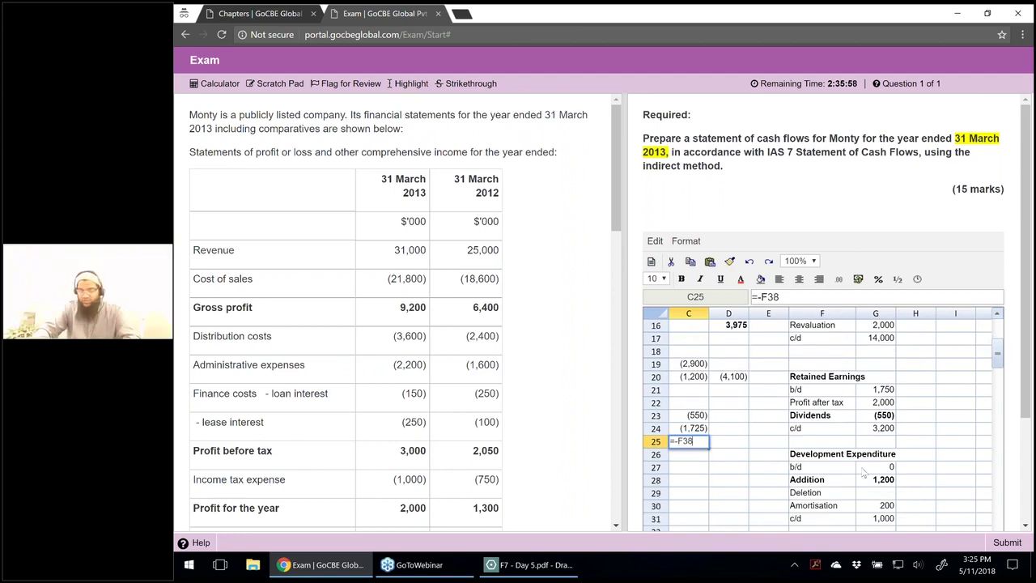
key("Down")
key("Right")
key("Return")
Step: Total the financing cash flows in D25 with =SUM(C23:C25), shown in bold
key("Up")
key("Up")
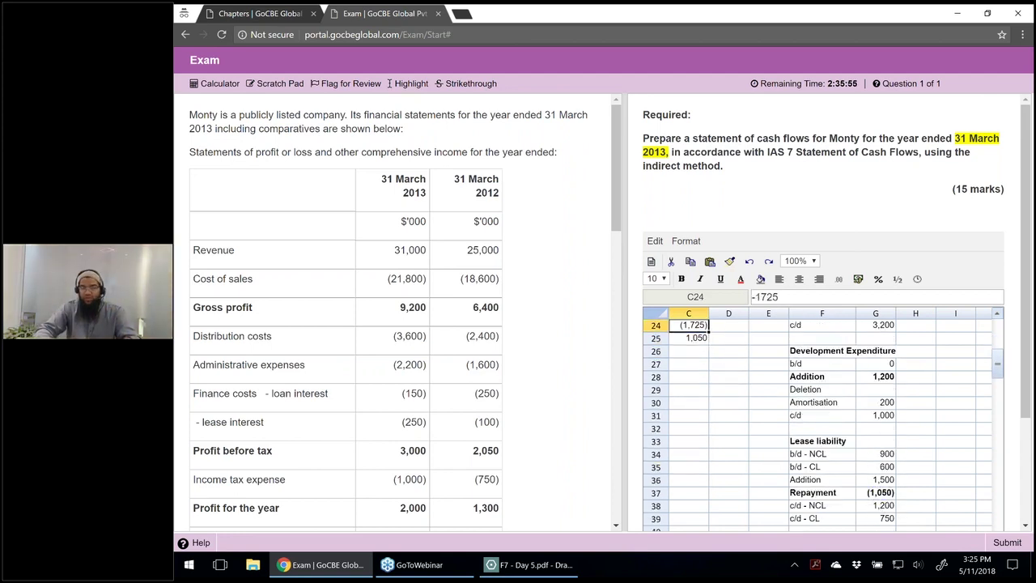
key("Left")
key("Up")
key("Up")
key("Up")
key("Up")
key("Up")
key("Up")
key("Up")
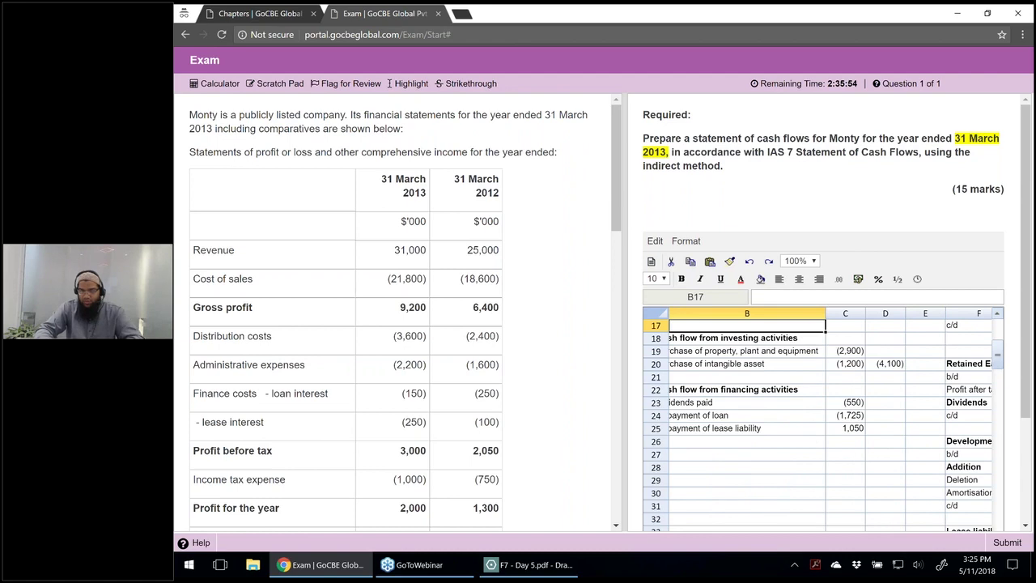
key("Right")
key("Down")
key("Down")
key("Down")
key("Down")
key("Down")
key("Down")
key("Down")
key("Down")
key("Right")
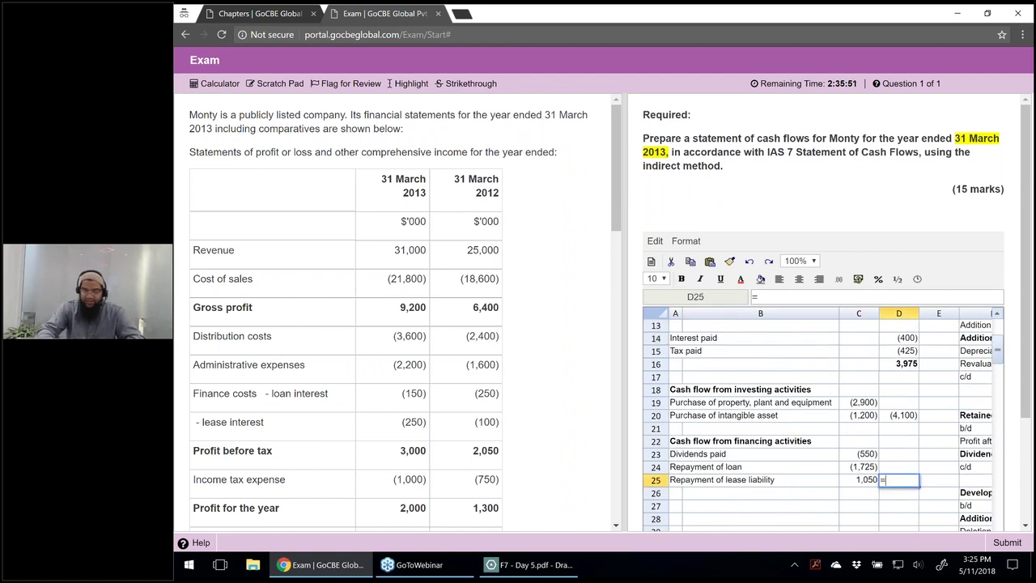
type("=sum(")
key("Left")
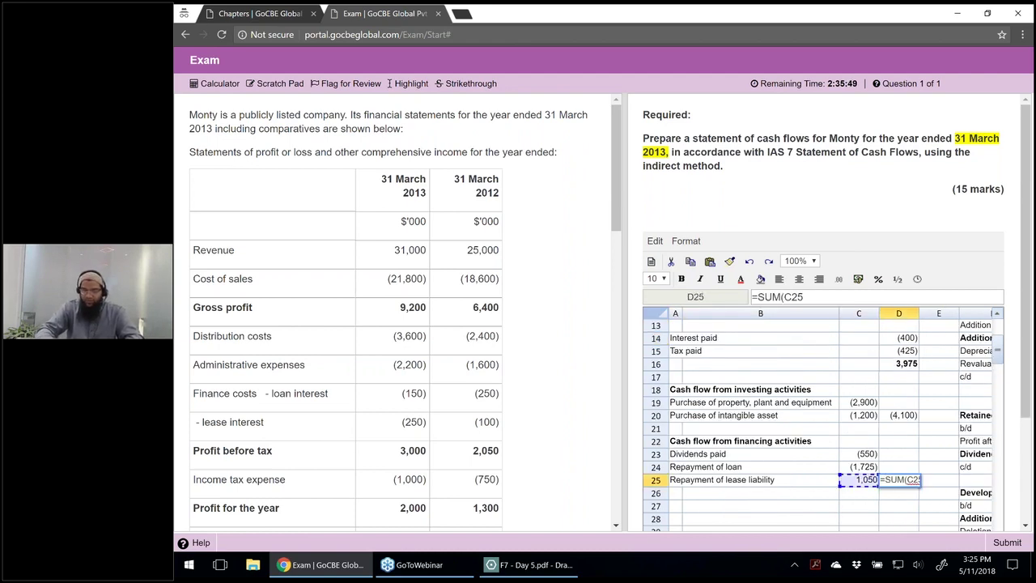
key("shift+Up")
key("shift+Up")
type(")")
key("Return")
key("Up")
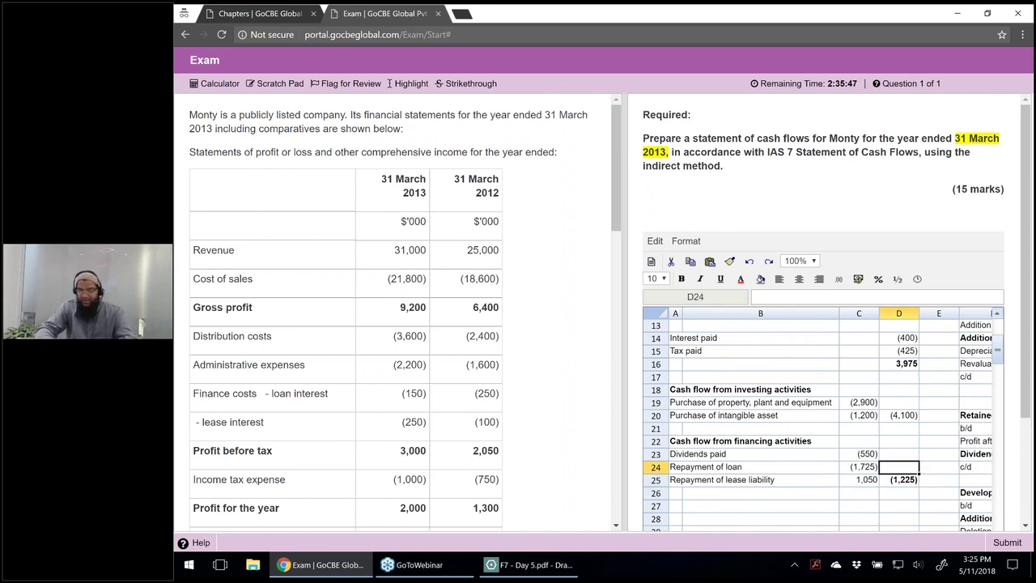
Step: Make the investing cash flow total in D20 bold
key("Up")
key("Up")
key("Up")
key("Up")
key("ctrl+b")
Step: Sum the three section totals in D26 with =SUM(D16:D25) and make the result bold
key("Down")
key("Down")
key("Down")
key("Down")
key("Down")
key("Down")
type("=sum(")
key("Up")
key("shift+Up")
key("shift+Up")
key("shift+Up")
key("shift+Up")
key("shift+Up")
key("shift+Up")
key("shift+Up")
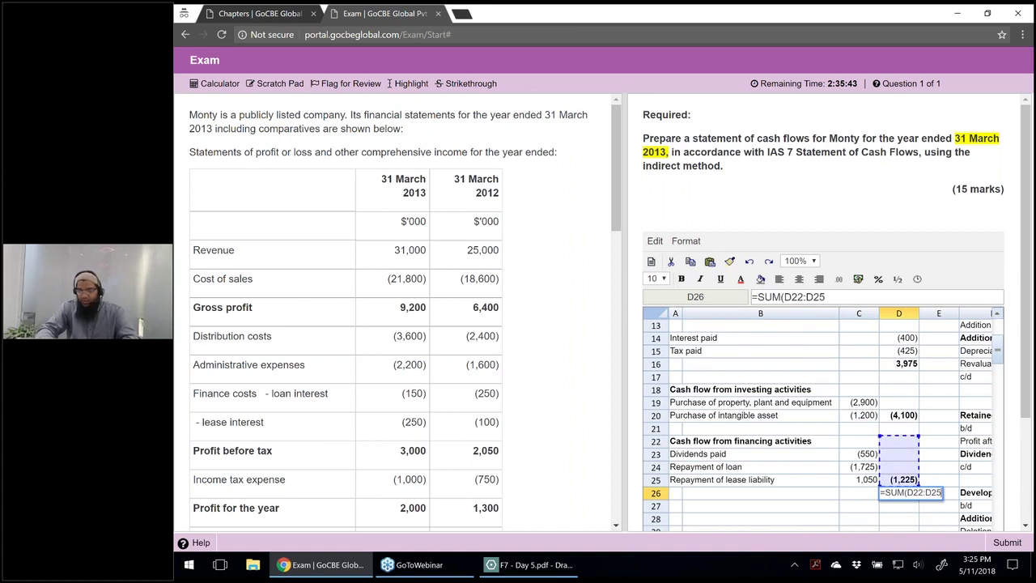
key("shift+Up")
key("shift+Up")
key("Return")
key("Up")
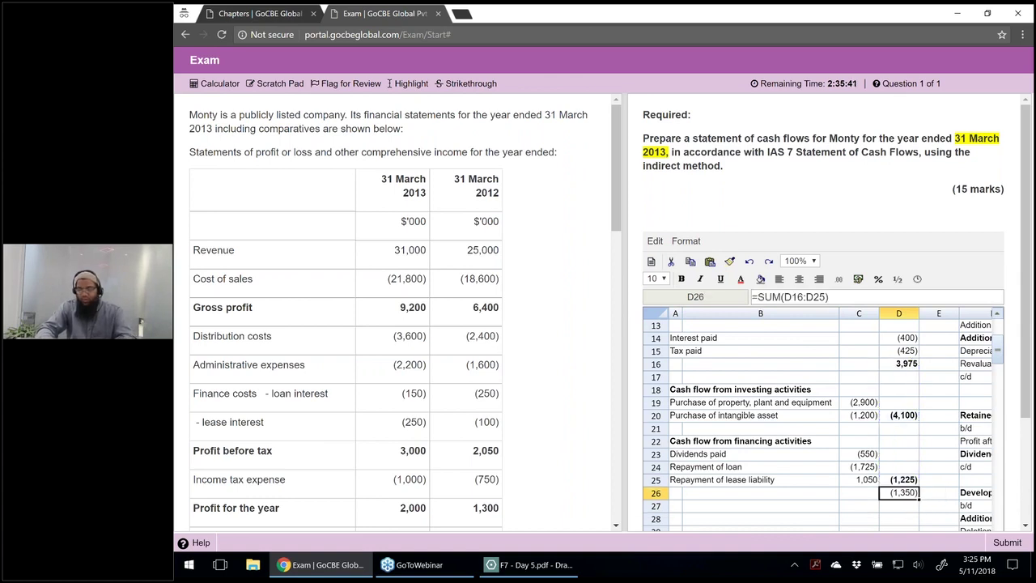
key("ctrl+b")
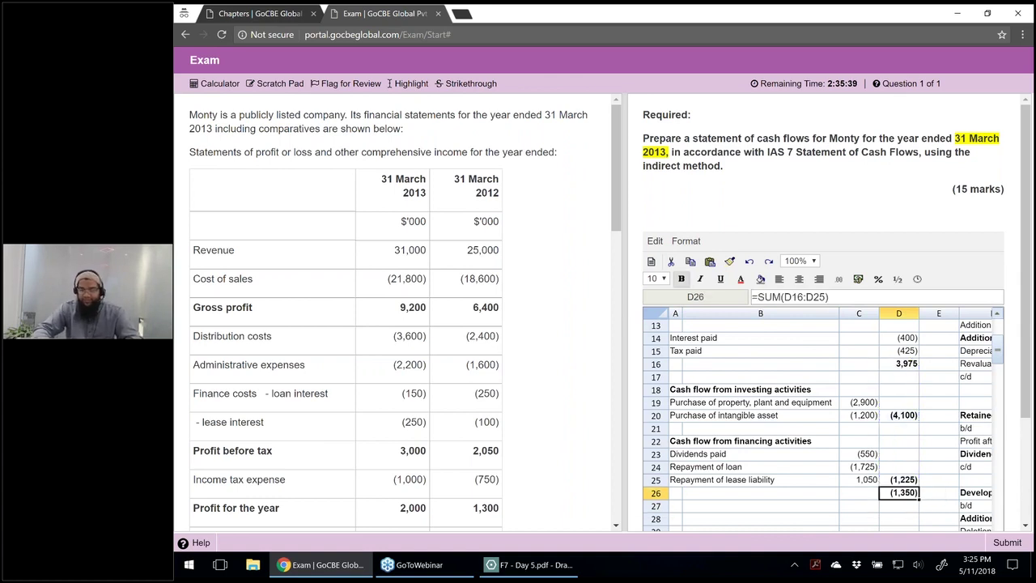
Step: Label row 26 "Net cash inflow / (outflow)" in A26
key("Left")
key("Left")
key("Left")
type("Net cash inflow / (outfl;ow")
key("BackSpace")
key("BackSpace")
key("BackSpace")
type("ow)")
key("Return")
Step: Enter the label "Cash and cash equivalents b/d" in A27
left_click(675, 492)
left_click(675, 505)
type("Cash and cash equivalents v")
key("BackSpace")
type("b/d")
key("Return")
Step: Copy the A27 label to A28 and reword it as "Cash and cash equivalents c/d"
key("Up")
key("ctrl+c")
key("Down")
key("ctrl+v")
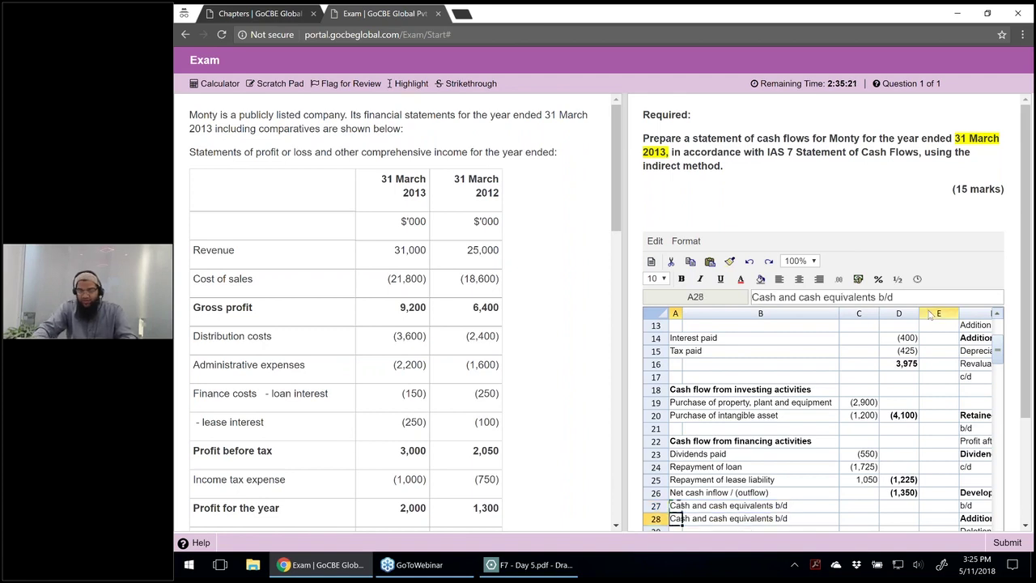
left_click(883, 296)
key("BackSpace")
type("c")
key("Return")
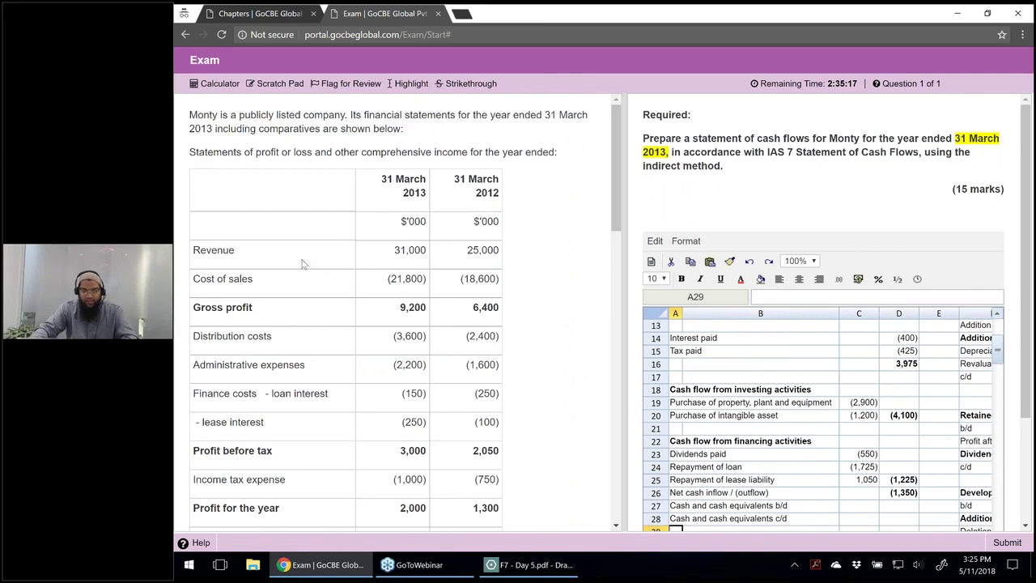
Step: Find the 2012 bank balance in the statement of financial position and enter 1300 as the opening cash in D27
scroll(307, 265, "down", 4)
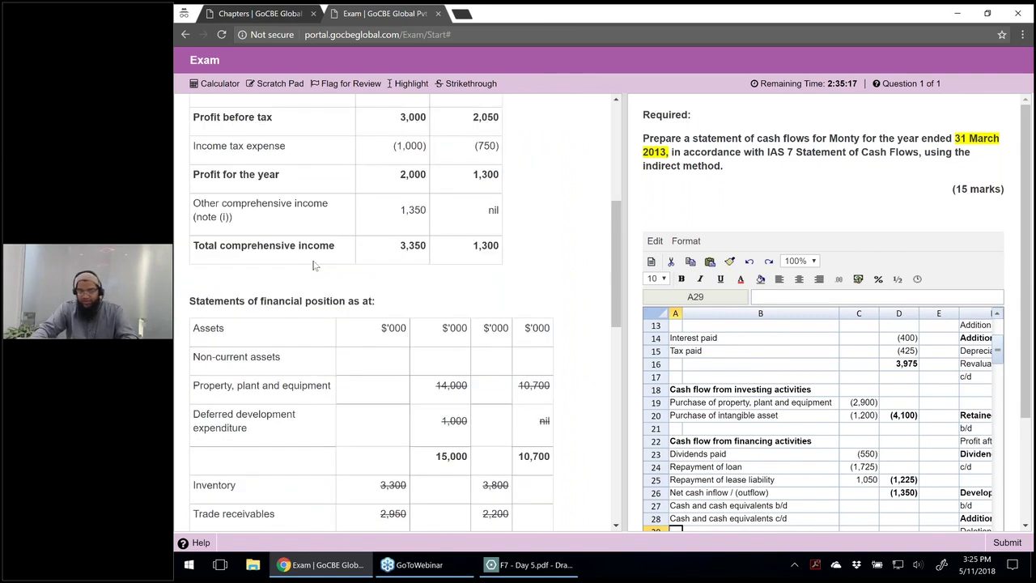
scroll(314, 265, "down", 2)
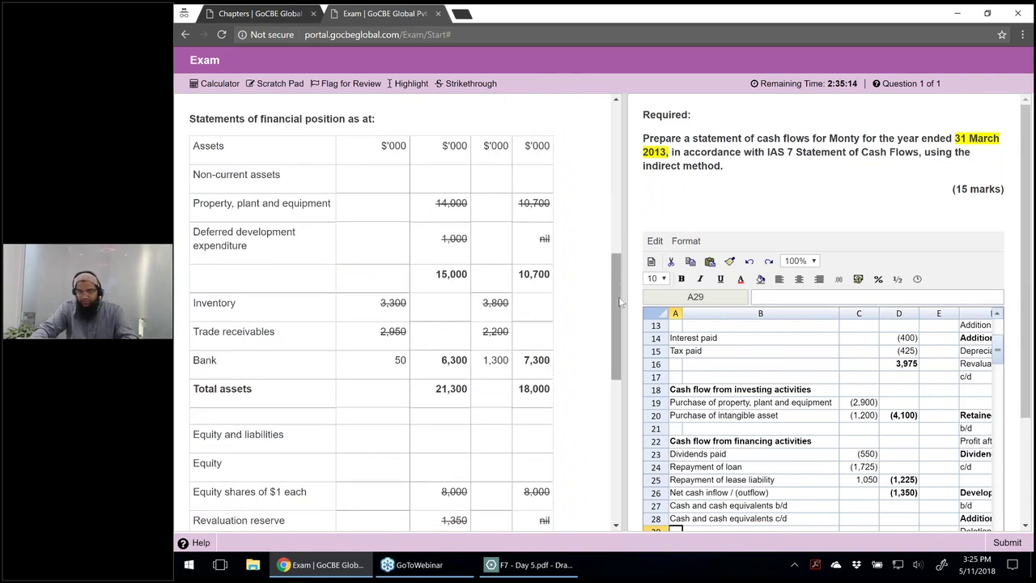
left_click_drag(617, 301, 617, 305)
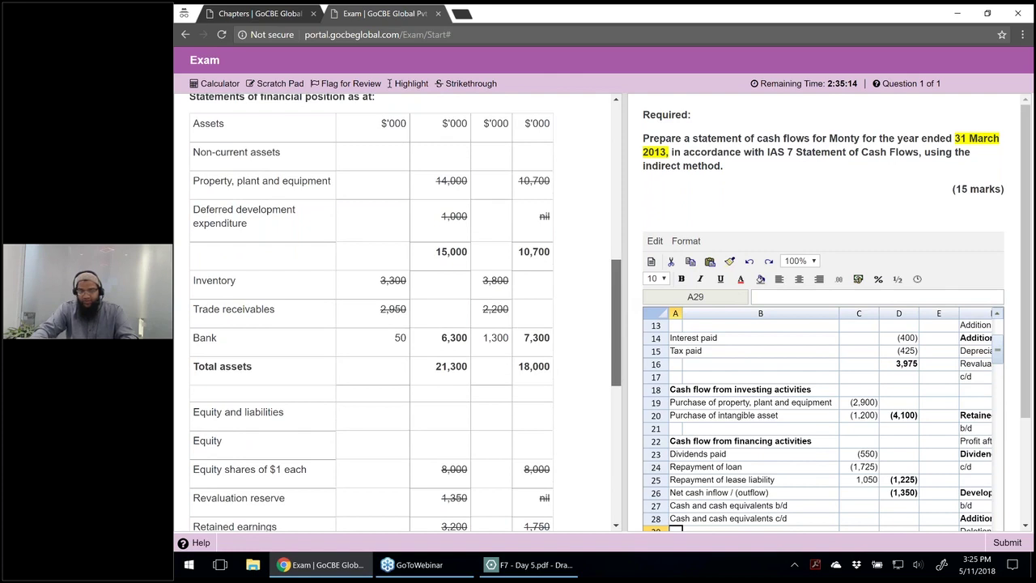
left_click_drag(1028, 366, 1029, 391)
left_click(899, 474)
type("1300")
key("Return")
Step: Calculate the closing cash in D28 with =SUM(D26:D27) and make D27:D28 bold
type("=SUM(D26:D27")
key("Return")
key("Left")
key("Right")
key("shift+Up")
key("ctrl+b")
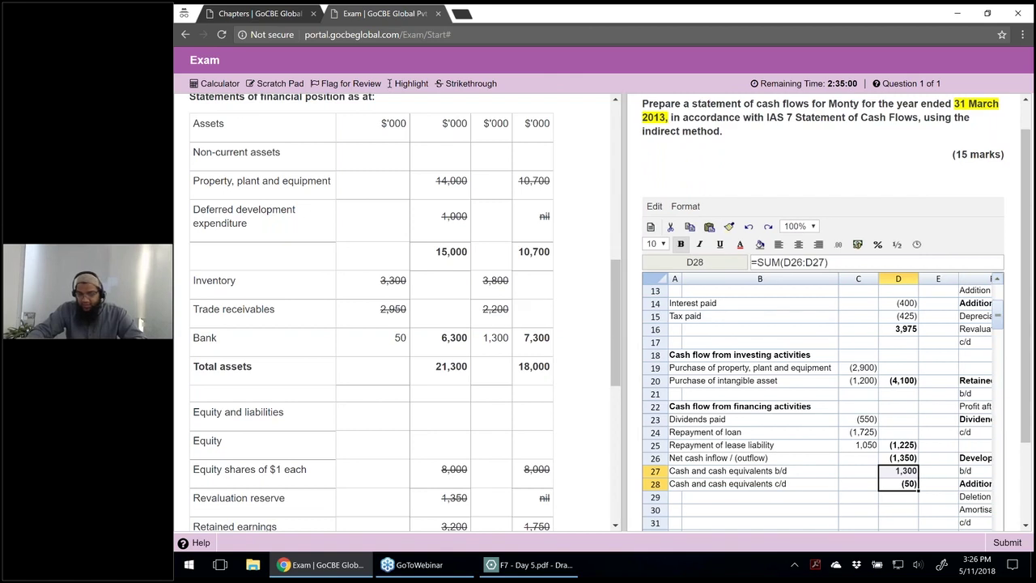
left_click_drag(621, 315, 397, 316)
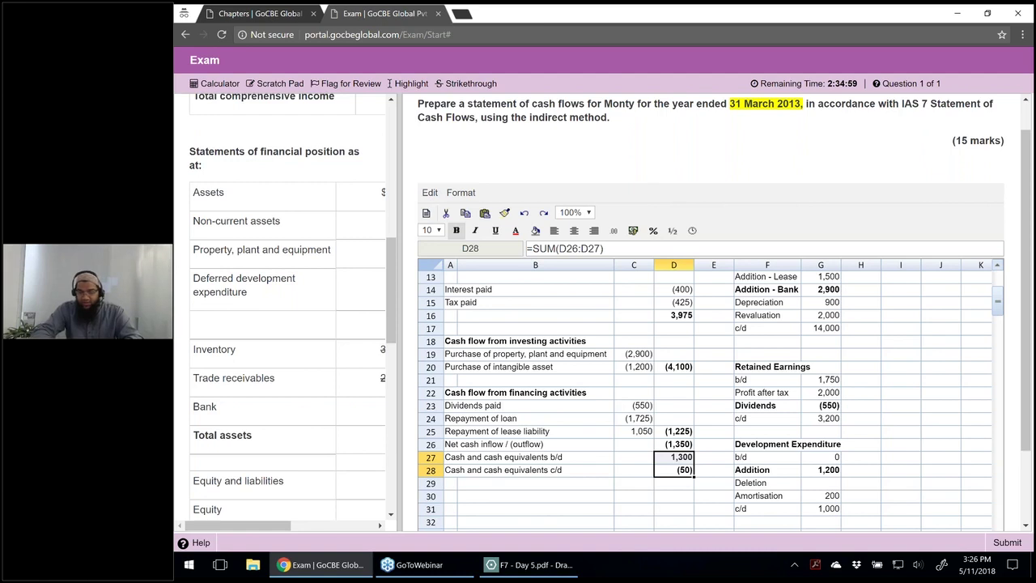
left_click(821, 405)
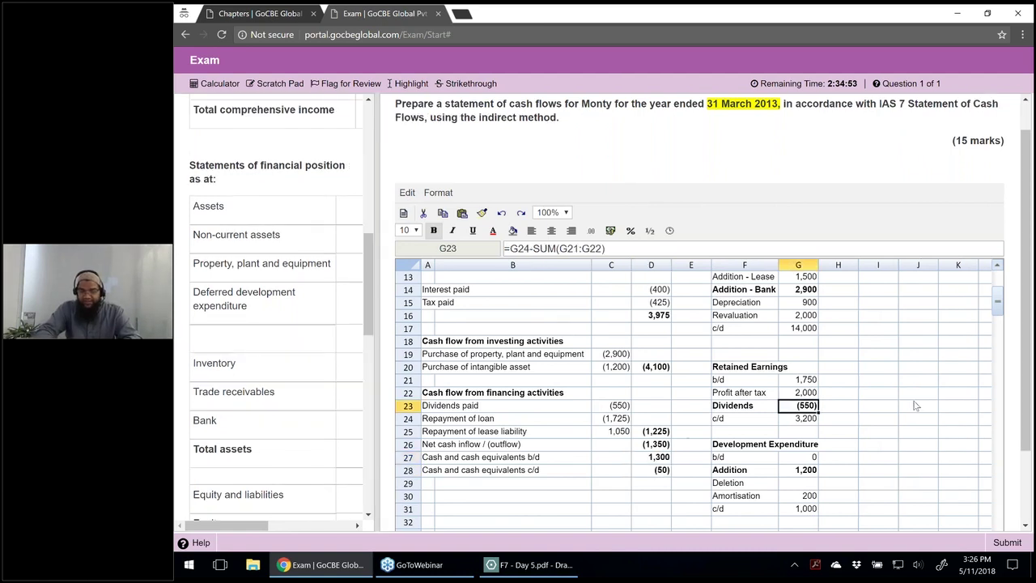
key("XF86Calculator")
type("3200-1750-2000")
key("Return")
key("Escape")
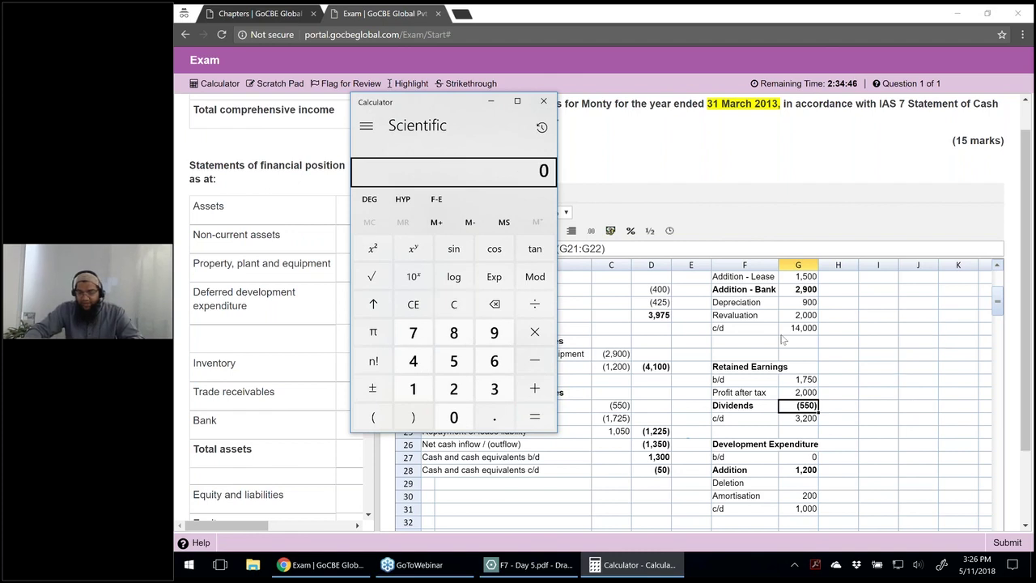
scroll(783, 340, "up", 2)
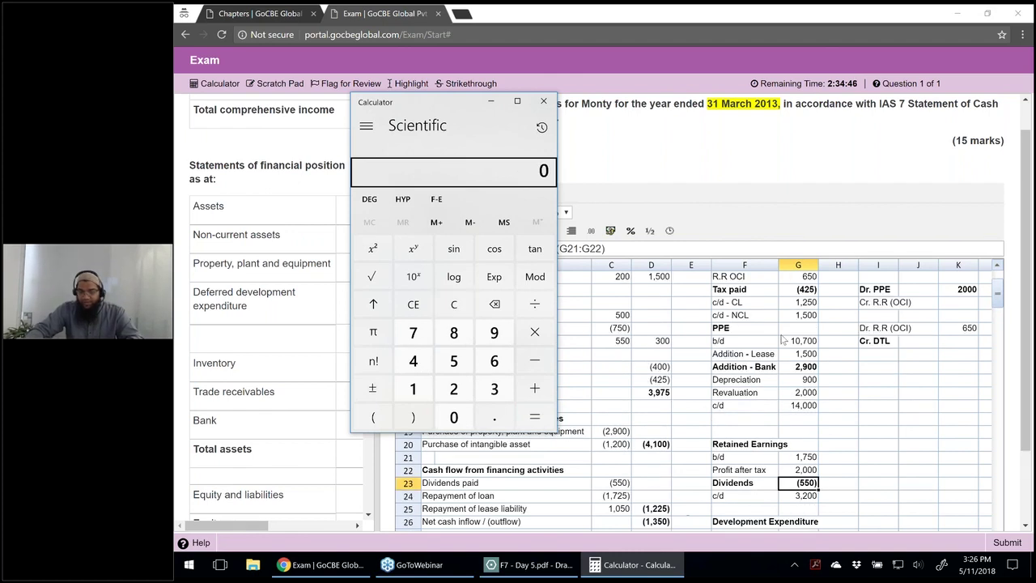
scroll(784, 340, "up", 2)
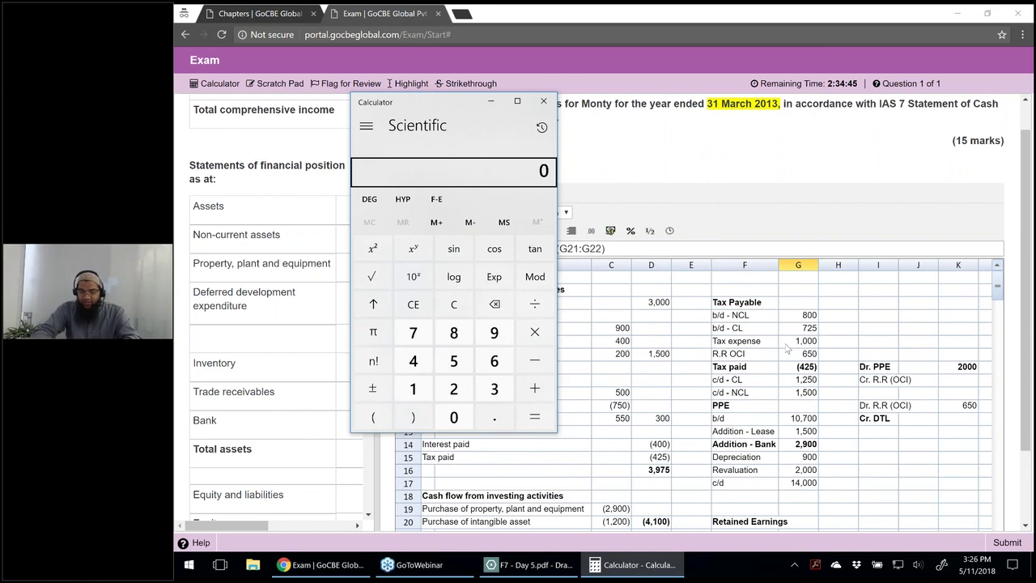
type("1500+1250")
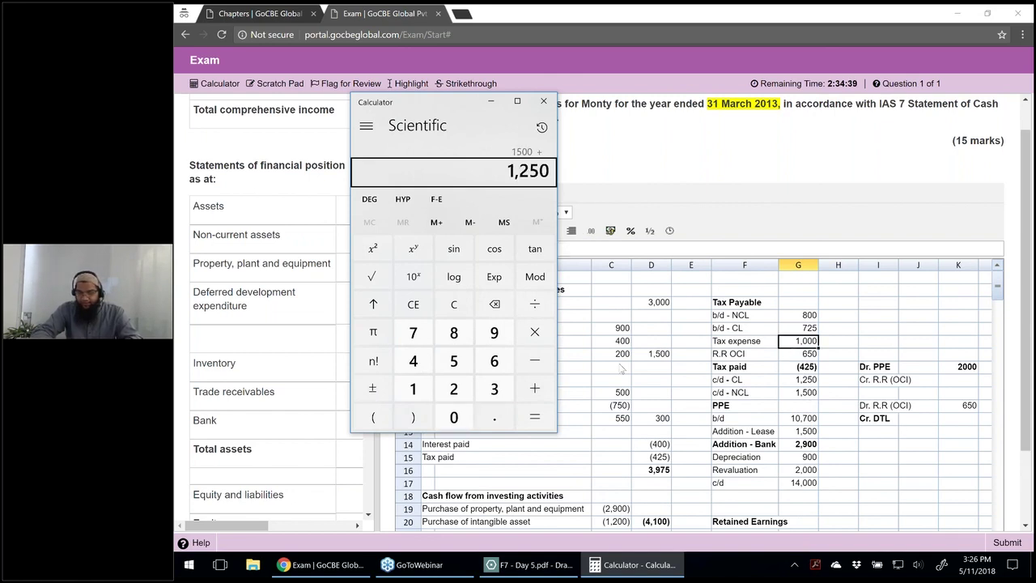
type("-60")
key("BackSpace")
type("50")
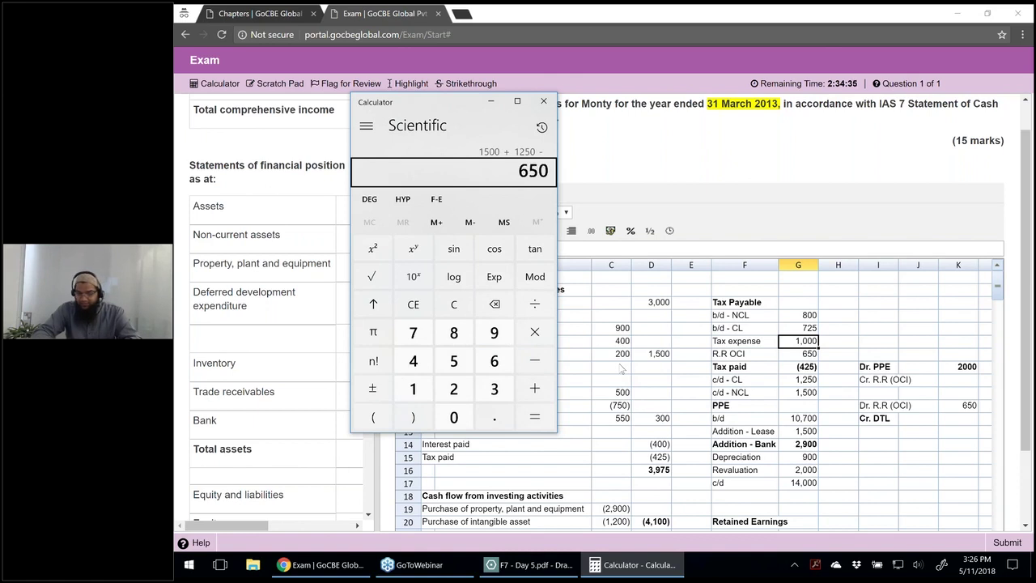
type("-1000-")
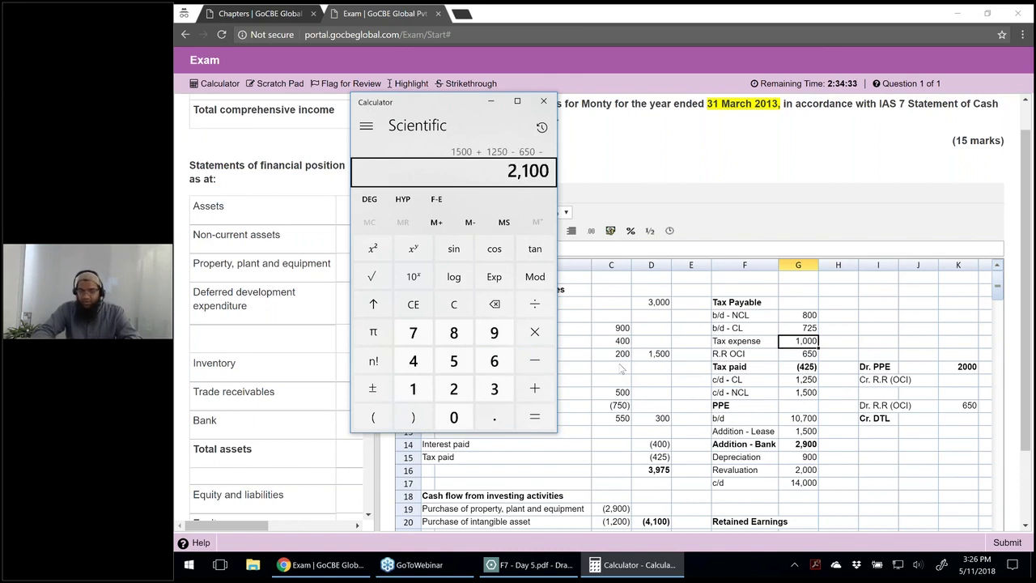
type("800-7")
type("25")
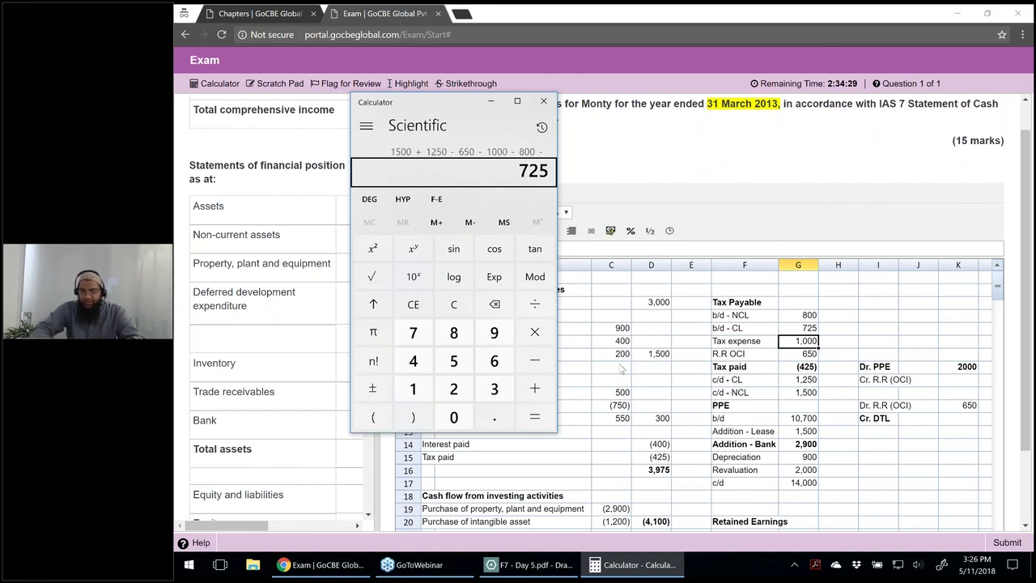
key("Return")
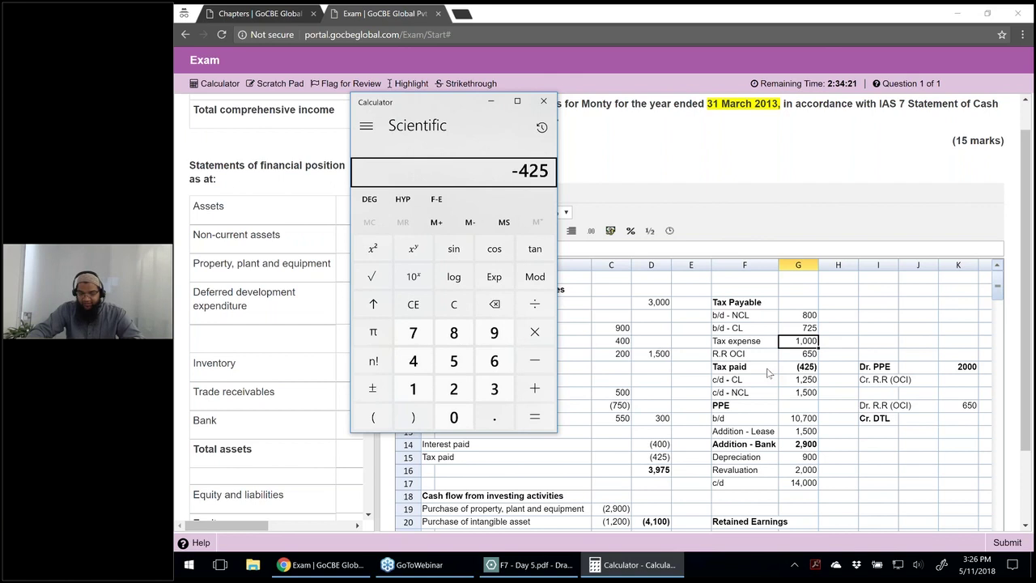
key("Escape")
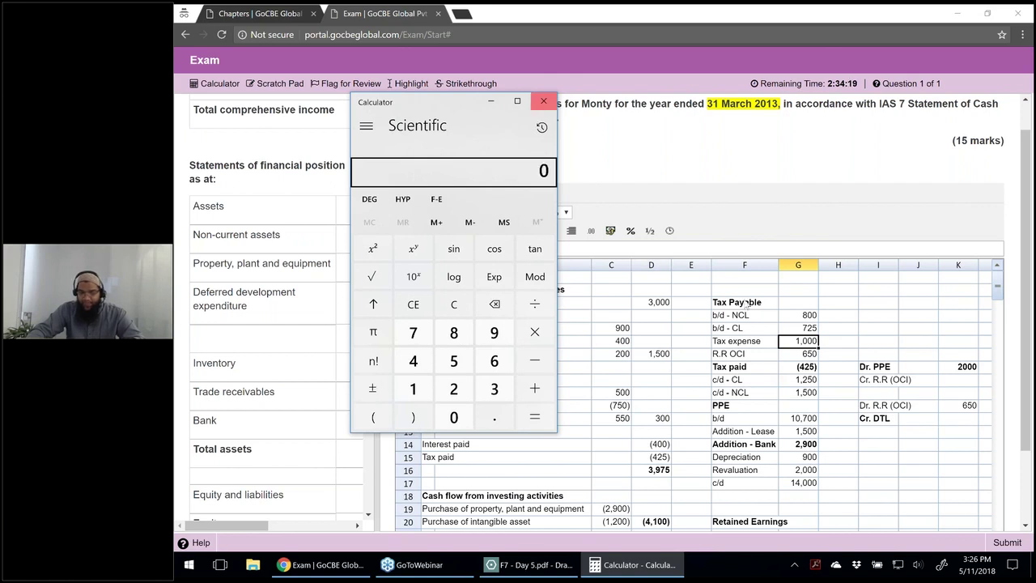
Step: Inspect the c/d - NCL entry and the Tax paid formula in G8, and review the development expenditure and lease liability workings
left_click(798, 393)
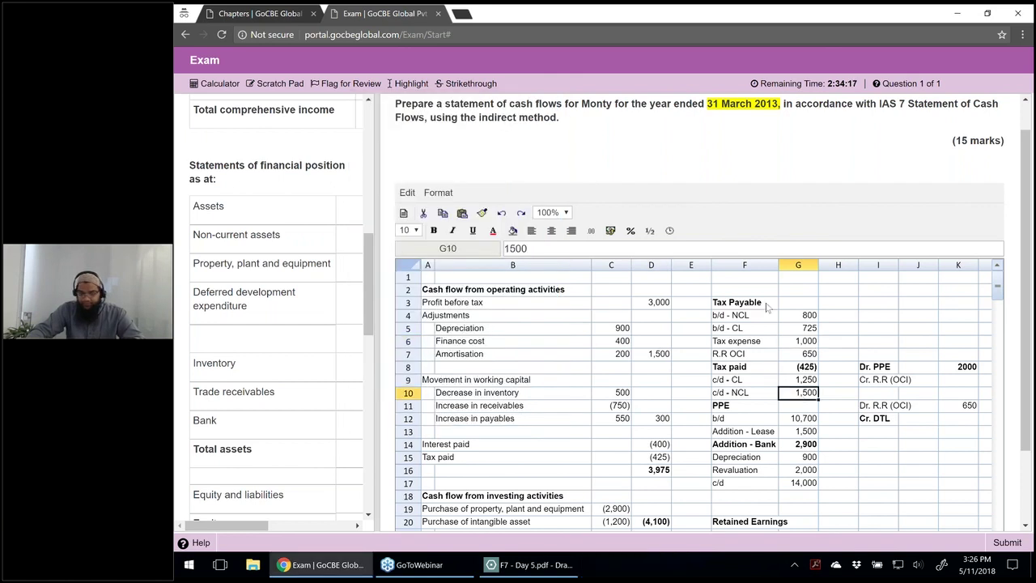
left_click(808, 369)
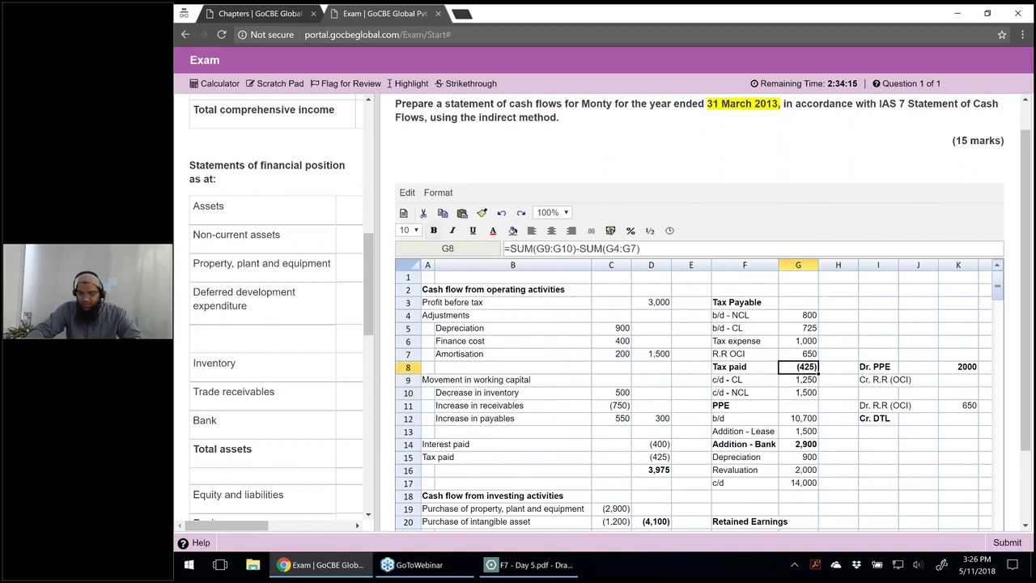
scroll(808, 369, "down", 4)
scroll(799, 361, "down", 6)
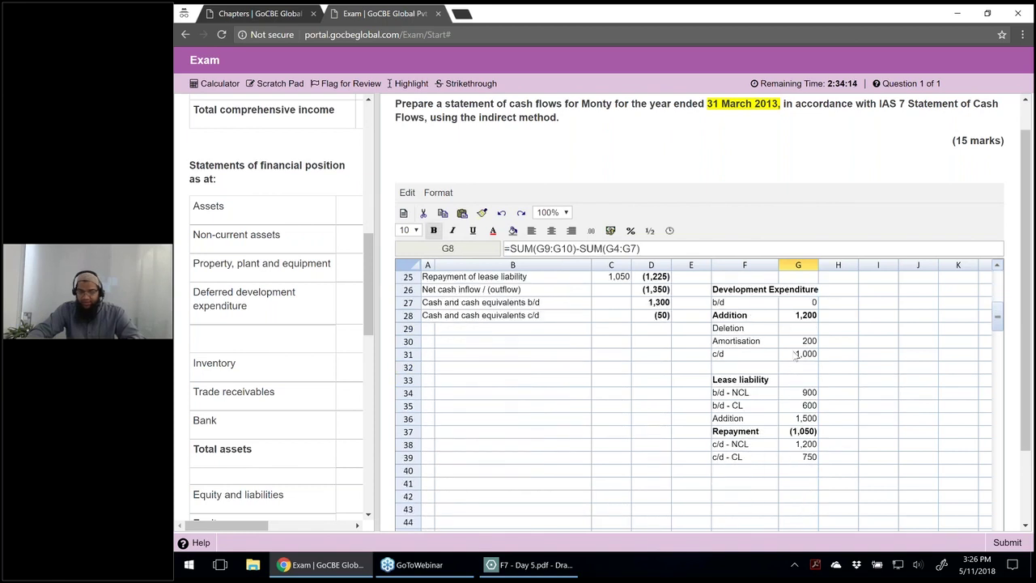
left_click(799, 356)
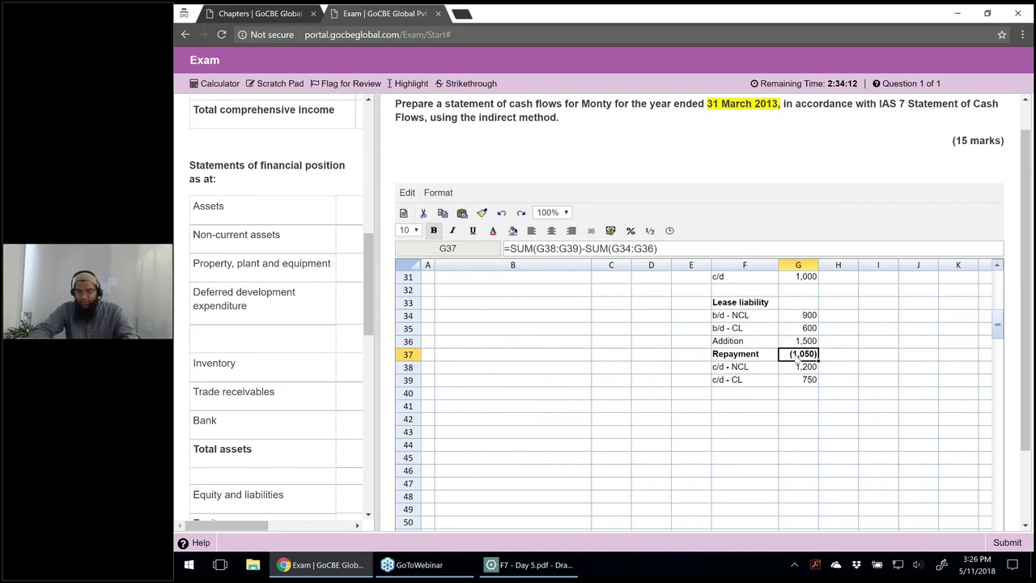
key("super+r")
type("calc")
key("Return")
type("1200+750-900-600-1500")
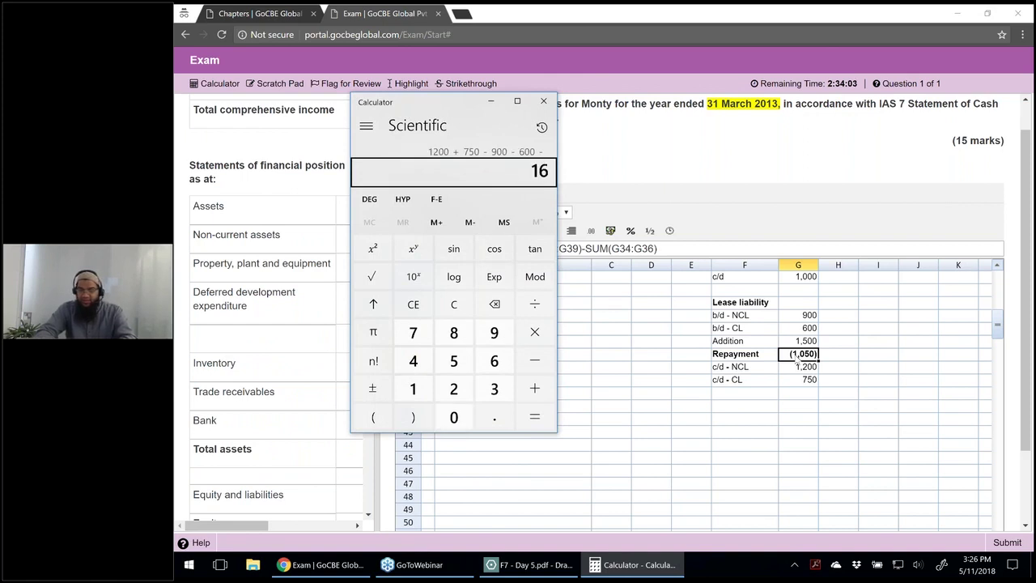
key("Return")
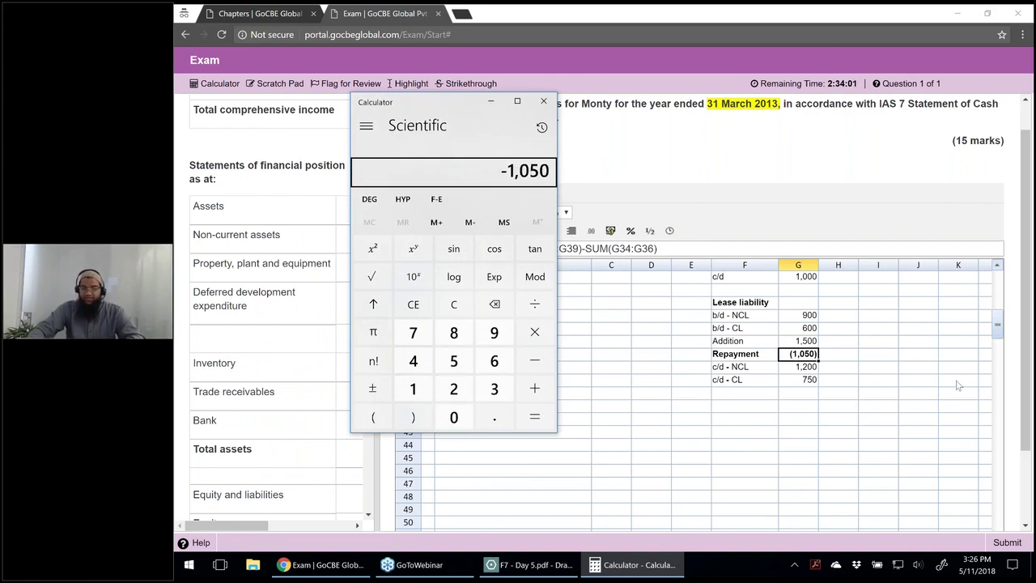
left_click(543, 101)
Step: Inspect the formulas for Finance cost in C6 and Interest paid in D14
left_click(581, 289)
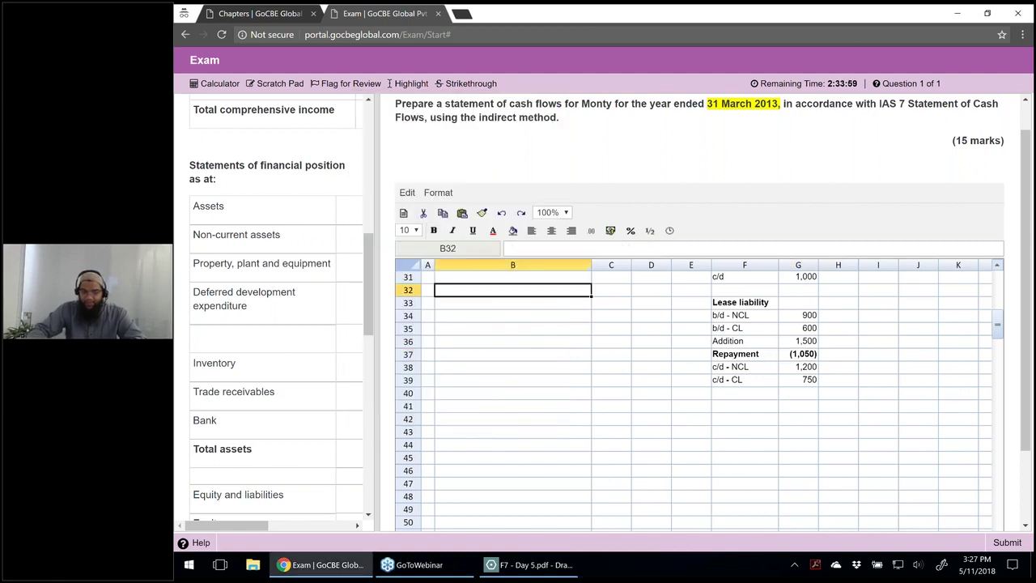
key("ctrl+Up")
key("Down")
key("Down")
key("Down")
key("Right")
left_click(805, 457)
left_click(619, 342)
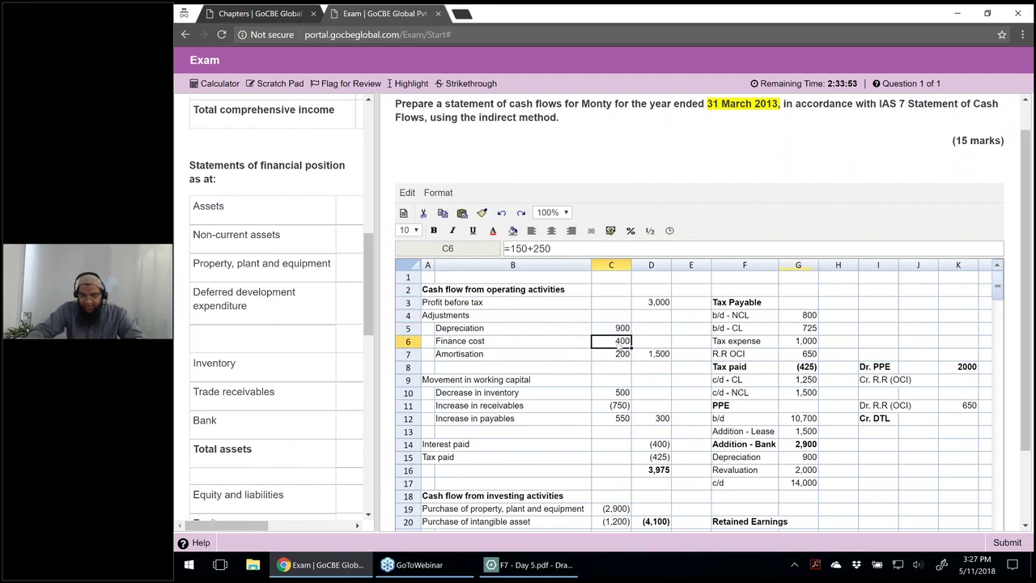
left_click(660, 447)
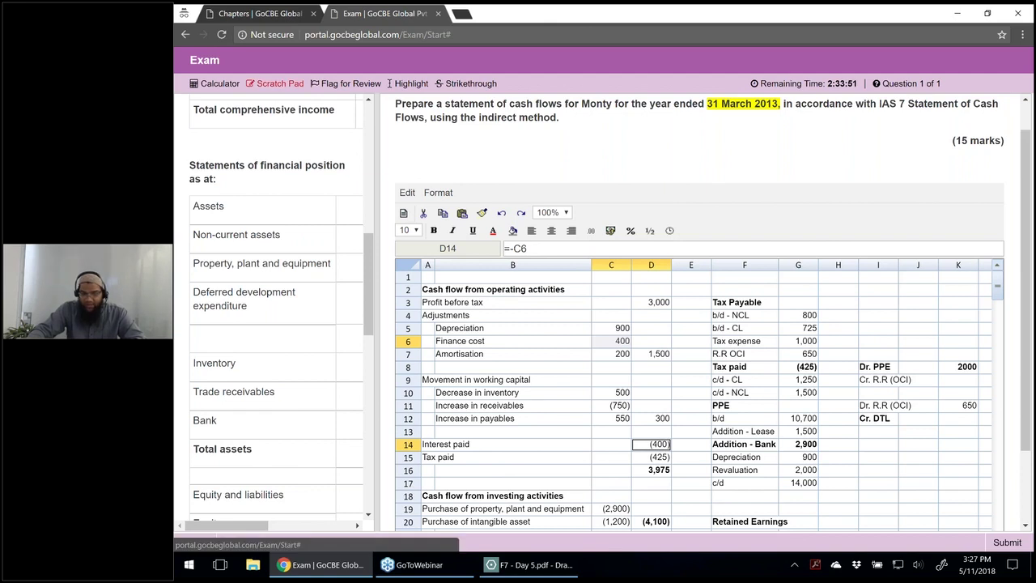
left_click(279, 83)
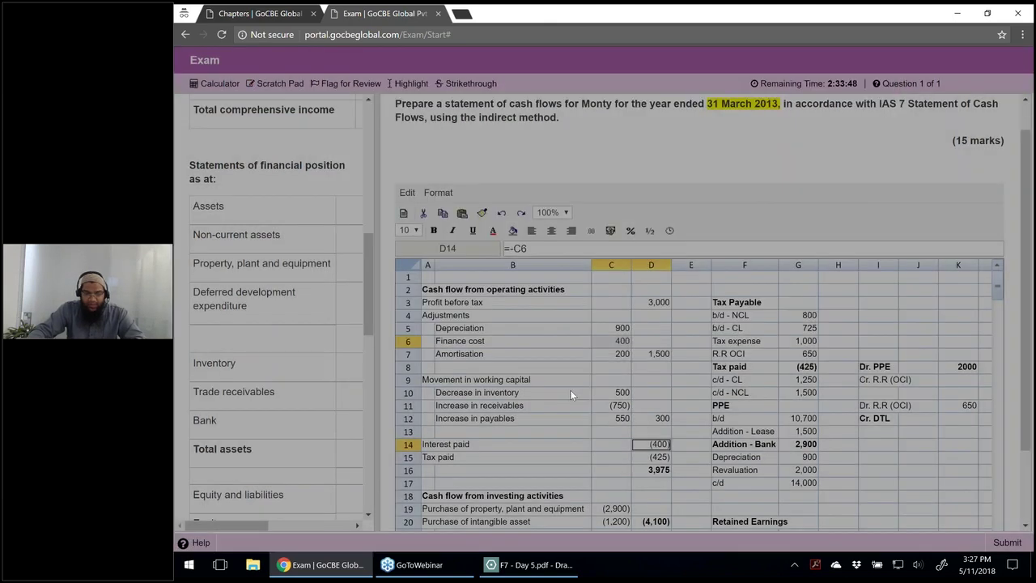
Step: Widen the question area and check the working capital formulas in C10:C12 against the statements of financial position, plus Tax paid in D15
left_click(613, 392)
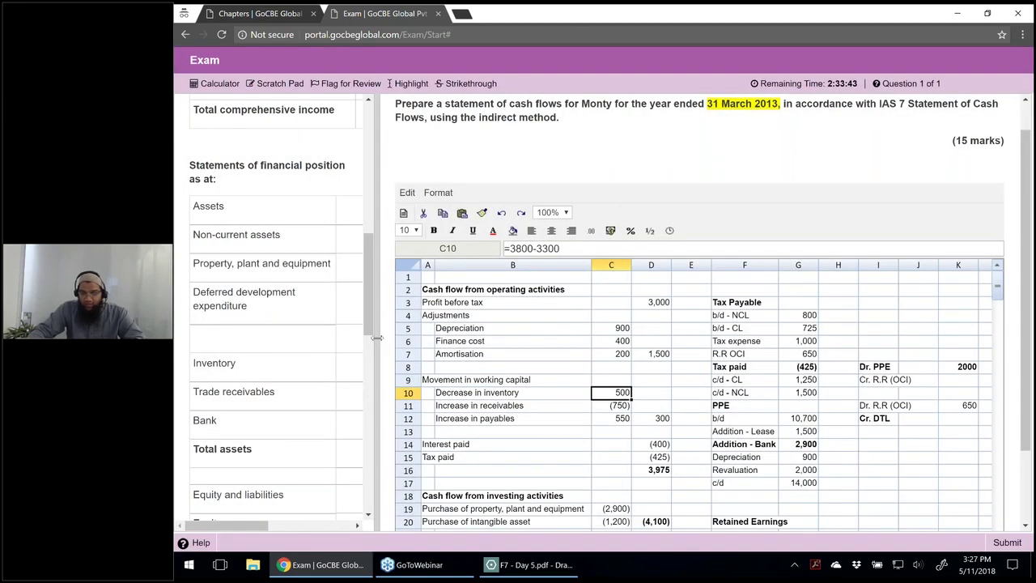
left_click_drag(376, 338, 379, 338)
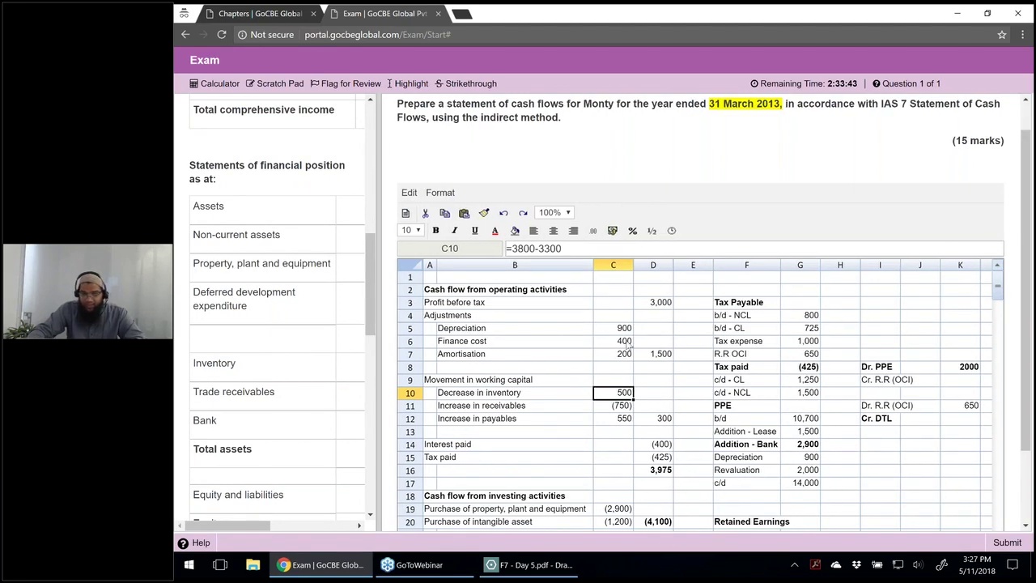
left_click_drag(626, 345, 579, 324)
key("Down")
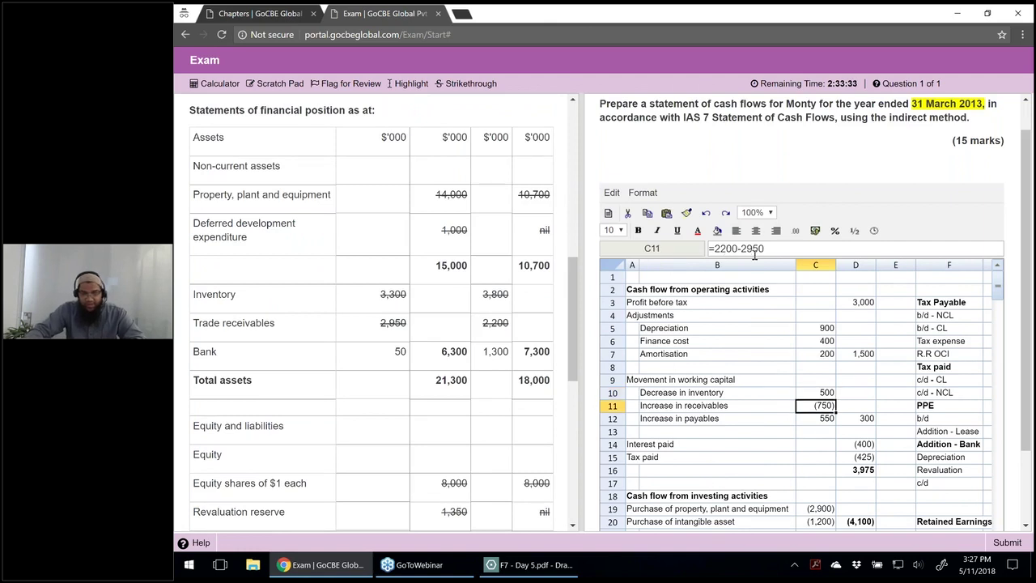
scroll(549, 316, "down", 1)
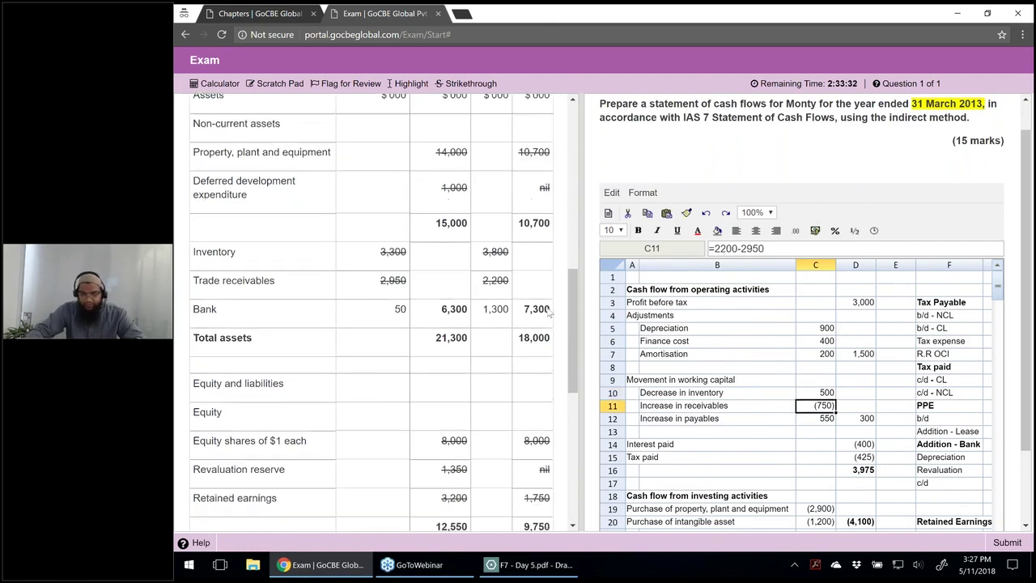
scroll(549, 314, "down", 4)
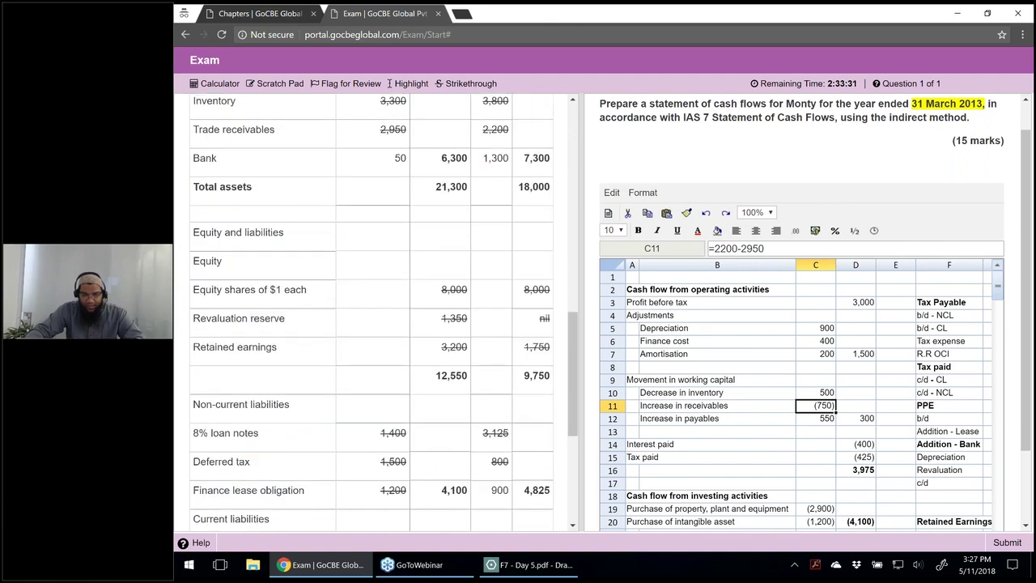
scroll(372, 316, "down", 3)
key("Down")
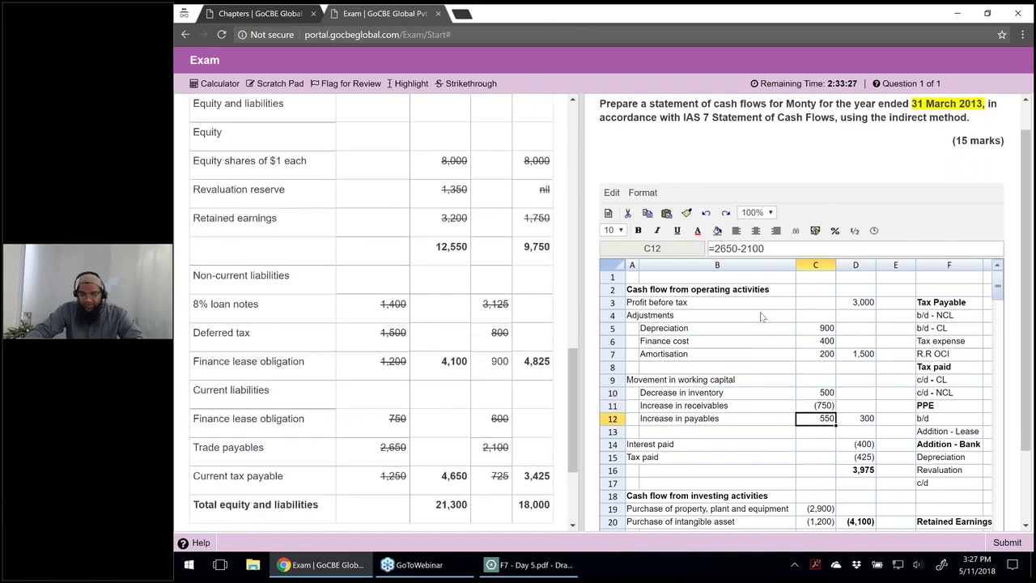
left_click(860, 457)
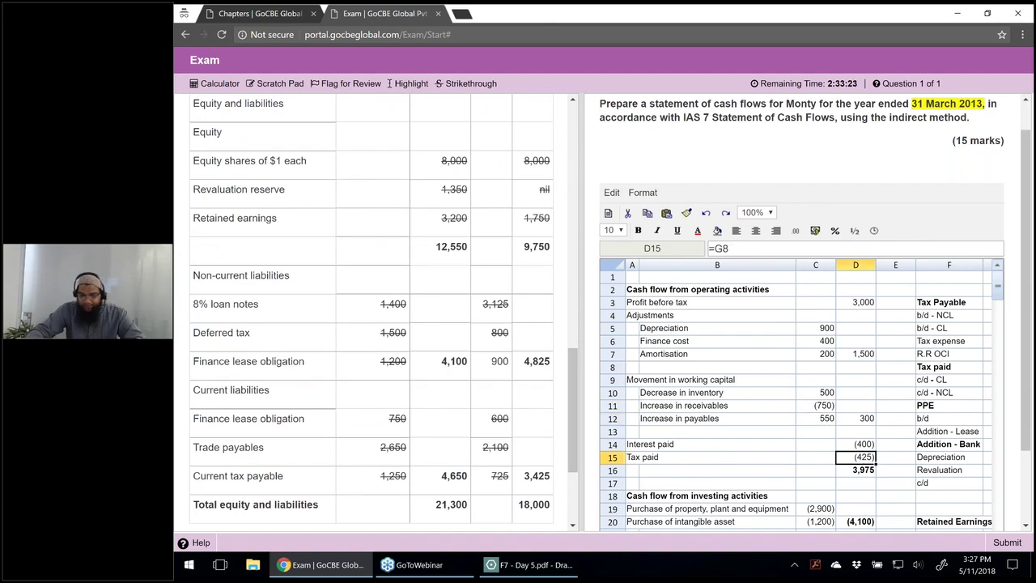
Step: Correct the sign of Repayment of lease liability by changing the formula in C25 to =G37
scroll(861, 448, "down", 2)
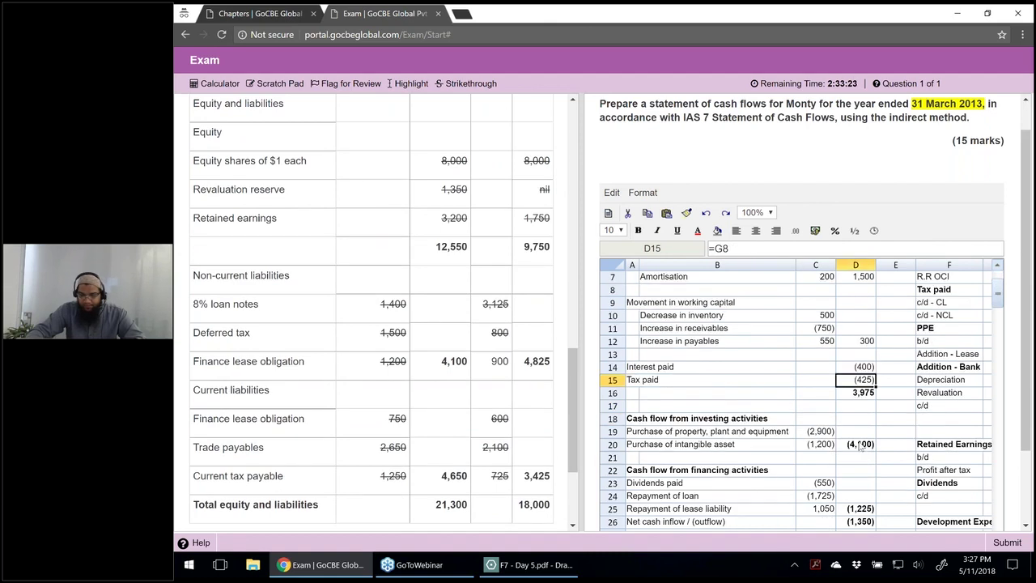
left_click(820, 431)
scroll(821, 445, "down", 2)
left_click(818, 430)
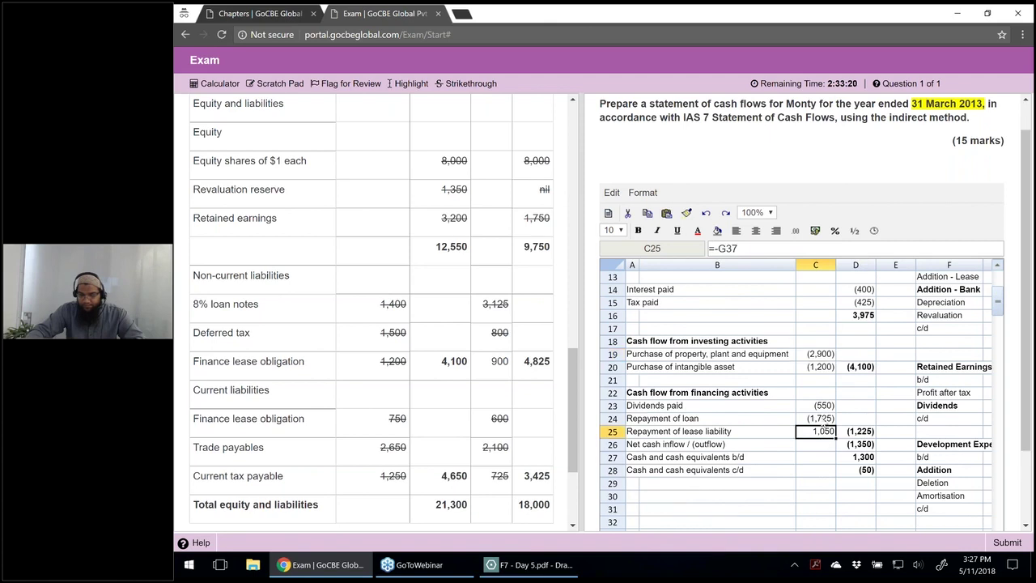
left_click(718, 249)
key("BackSpace")
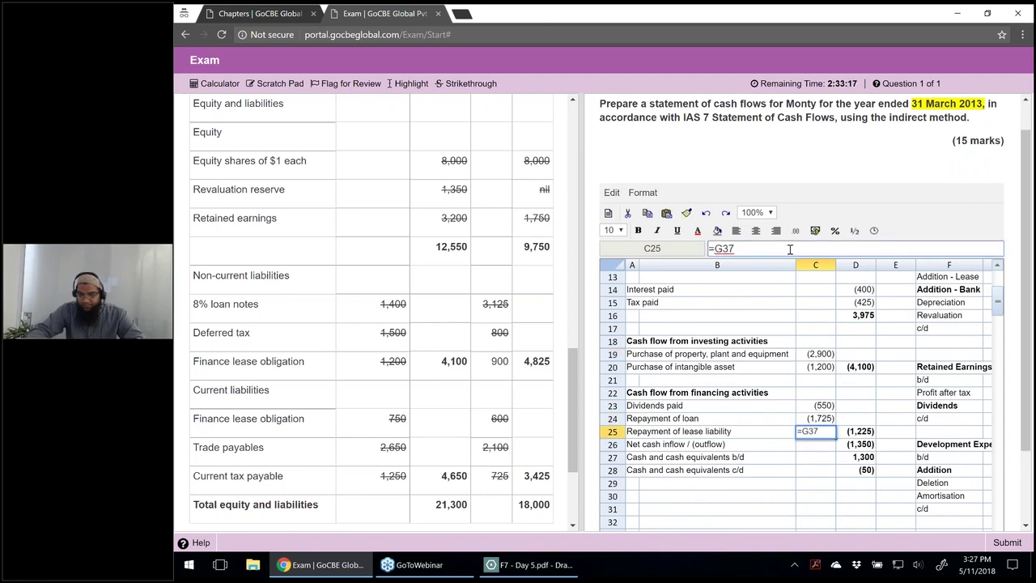
key("Return")
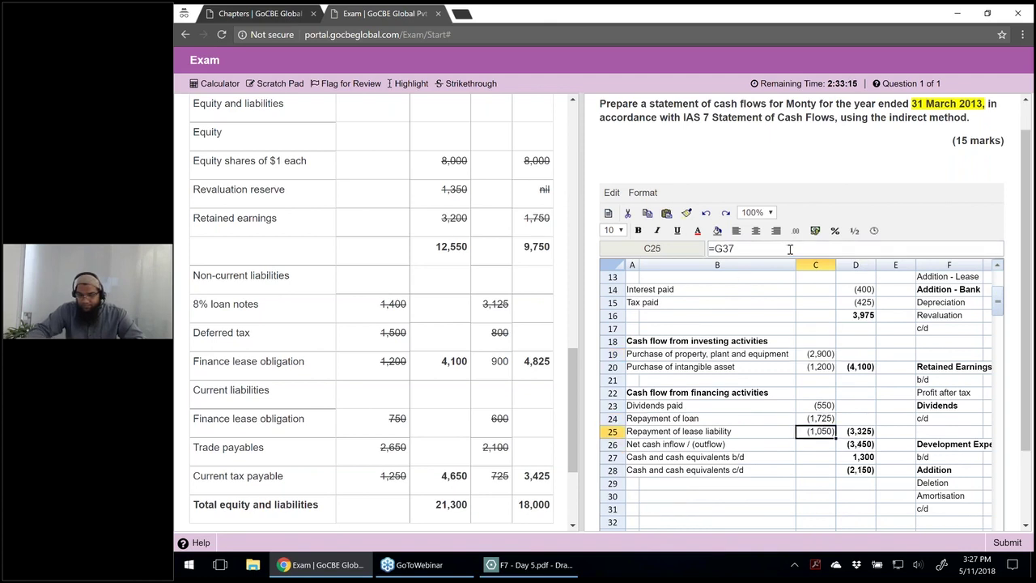
Step: Inspect the financing subtotal in D25 and the development expenditure Addition formula in G28
key("Right")
left_click(785, 248)
key("Escape")
key("Down")
key("Down")
key("Down")
key("Right")
key("Right")
scroll(797, 396, "right", 2)
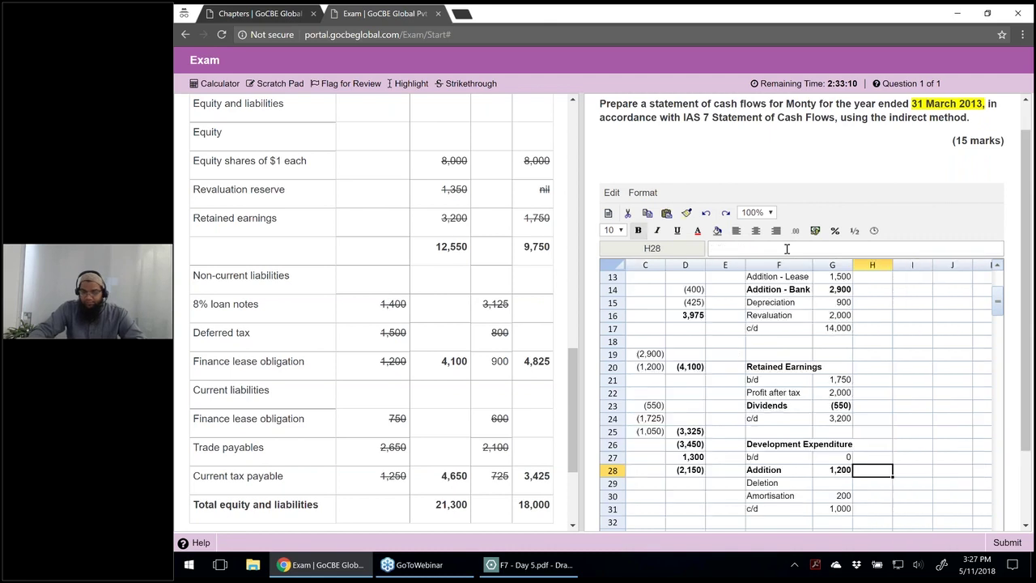
left_click(832, 470)
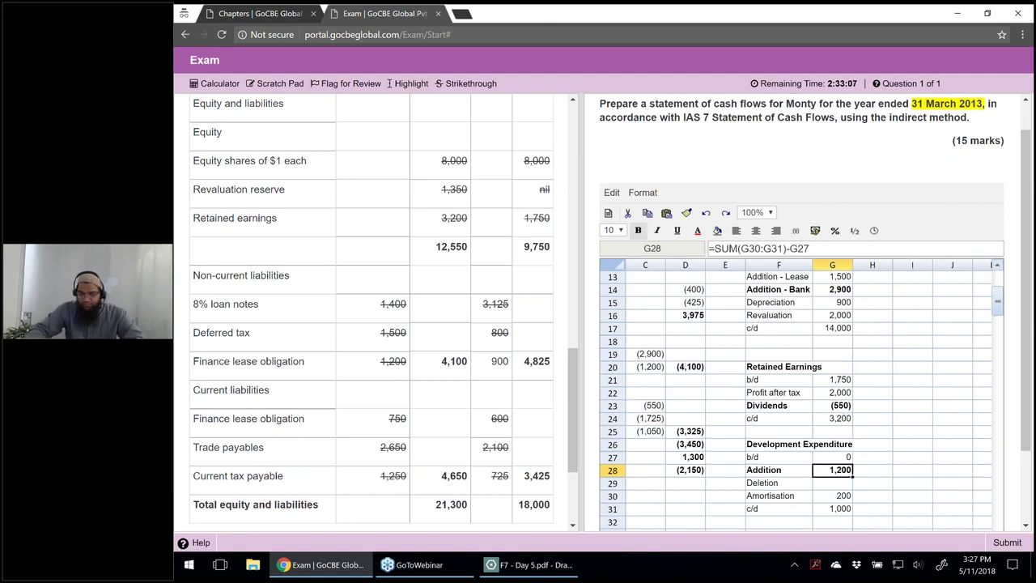
Step: Review the financing and investing rows from Repayment of loan upward, and inspect the operating cash flow total in D16
left_click(645, 418)
key("Left")
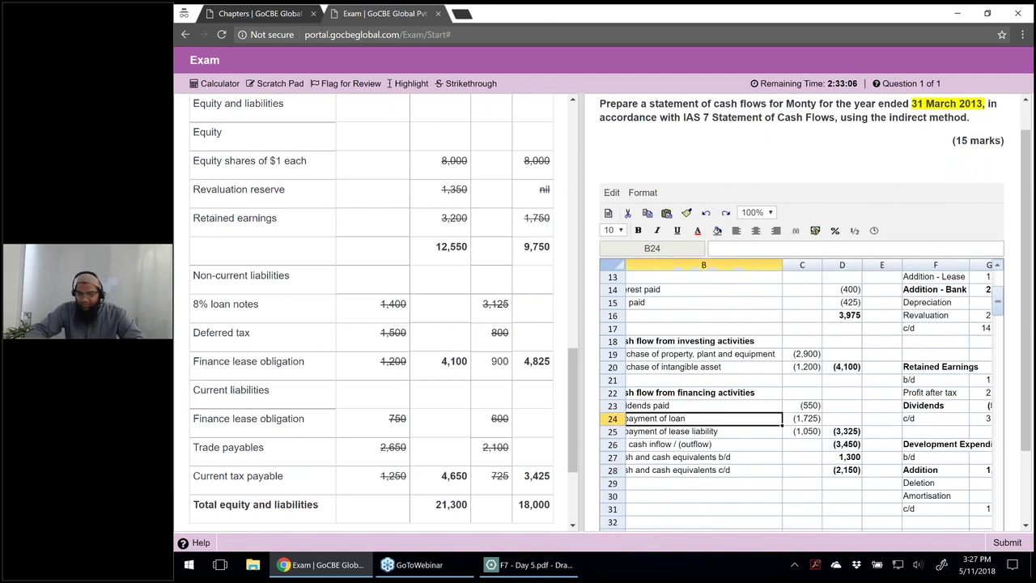
key("Right")
key("Up")
key("Up")
key("Up")
key("Up")
key("Up")
key("Up")
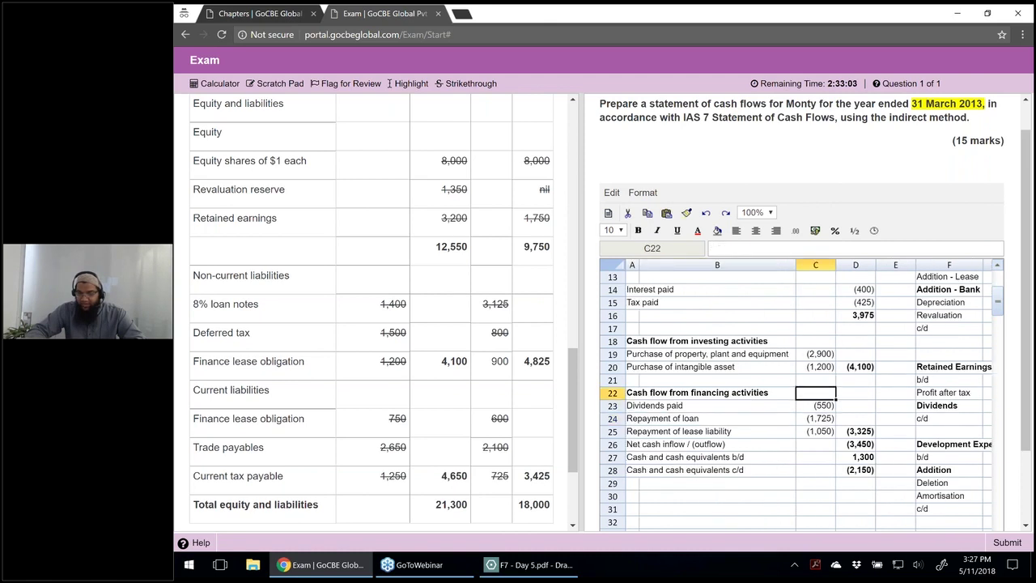
key("Right")
key("Up")
key("Up")
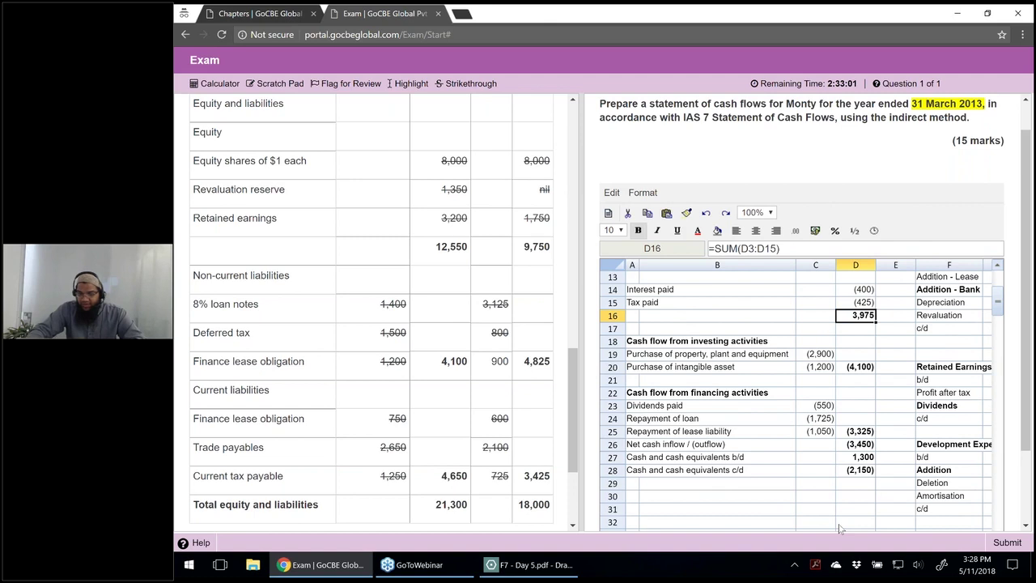
Step: Inspect the adjustments subtotal formula in D7 and the working capital subtotal formula in D12
scroll(839, 518, "up", 4)
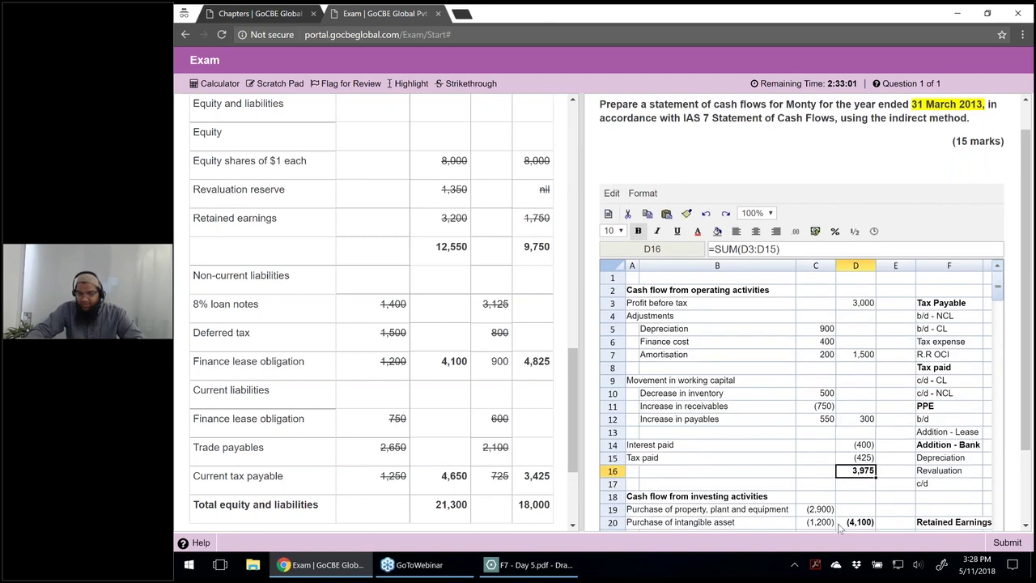
scroll(840, 527, "up", 1)
left_click(856, 389)
left_click(847, 284)
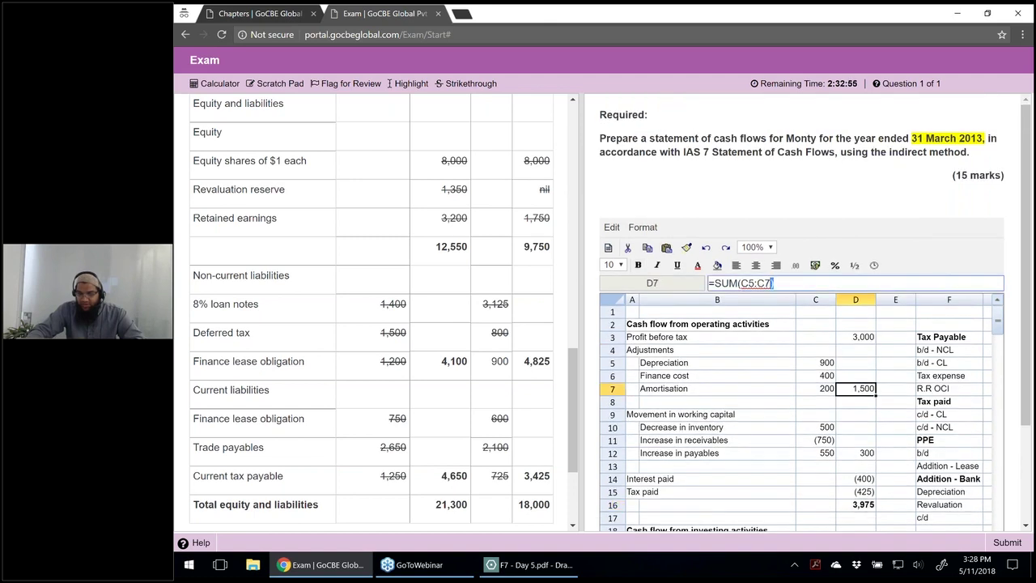
key("Escape")
left_click(864, 452)
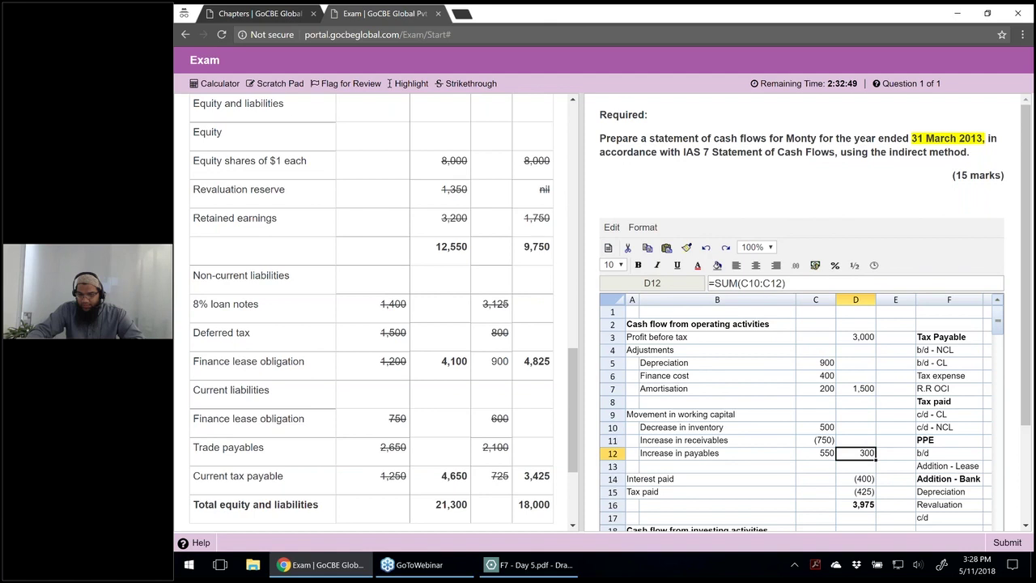
Step: Compare the Tax Payable working's opening, closing and tax expense entries with the deferred tax, current tax and income tax figures in the question
left_click(883, 417)
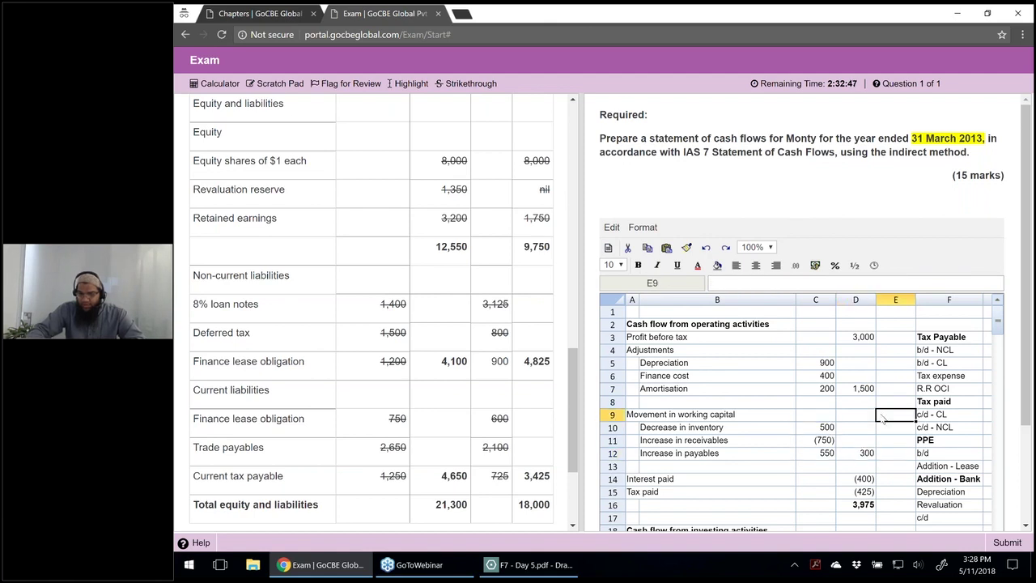
key("Right")
key("Right")
key("Right")
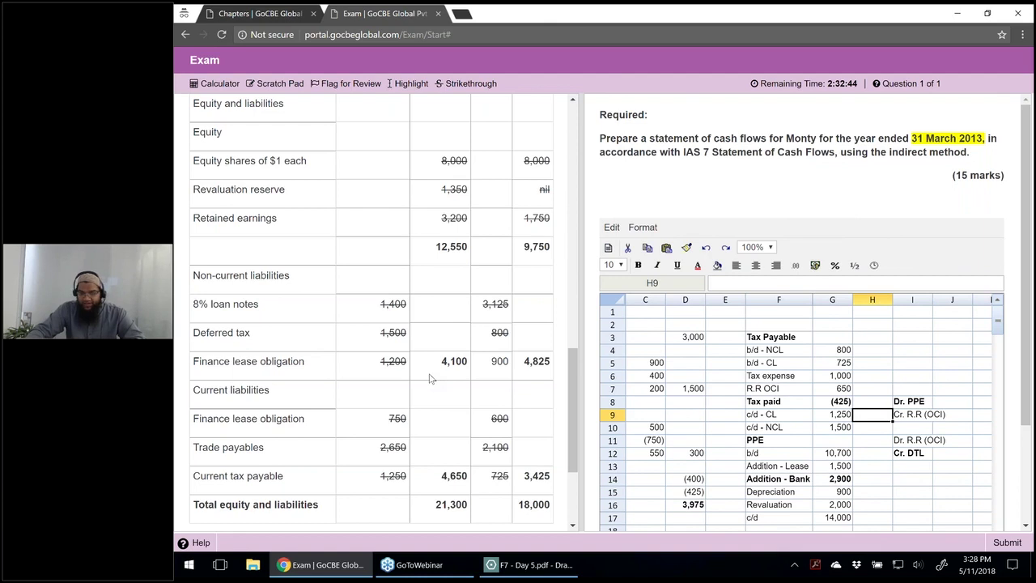
scroll(430, 378, "down", 3)
left_click(833, 362)
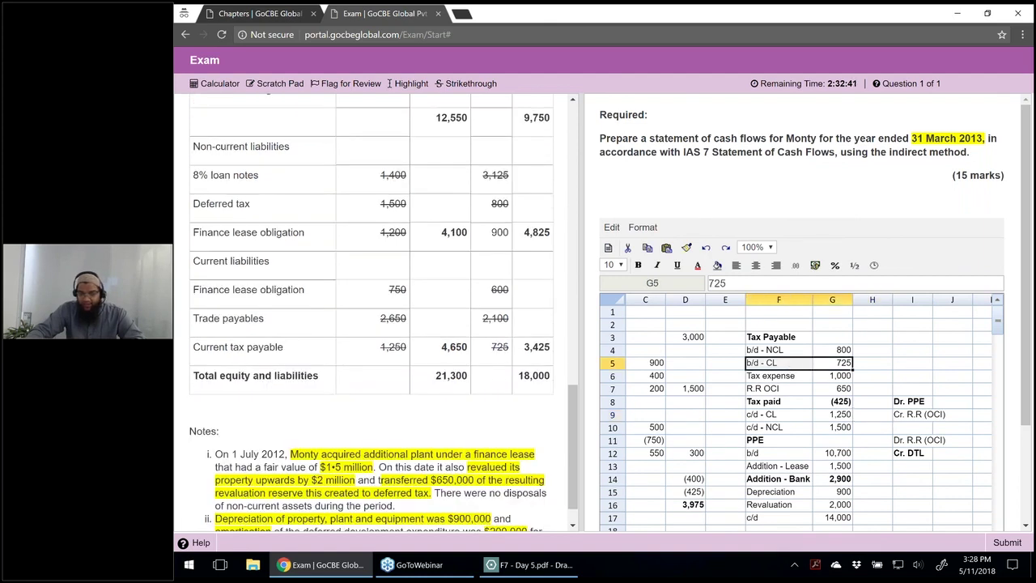
left_click(838, 415)
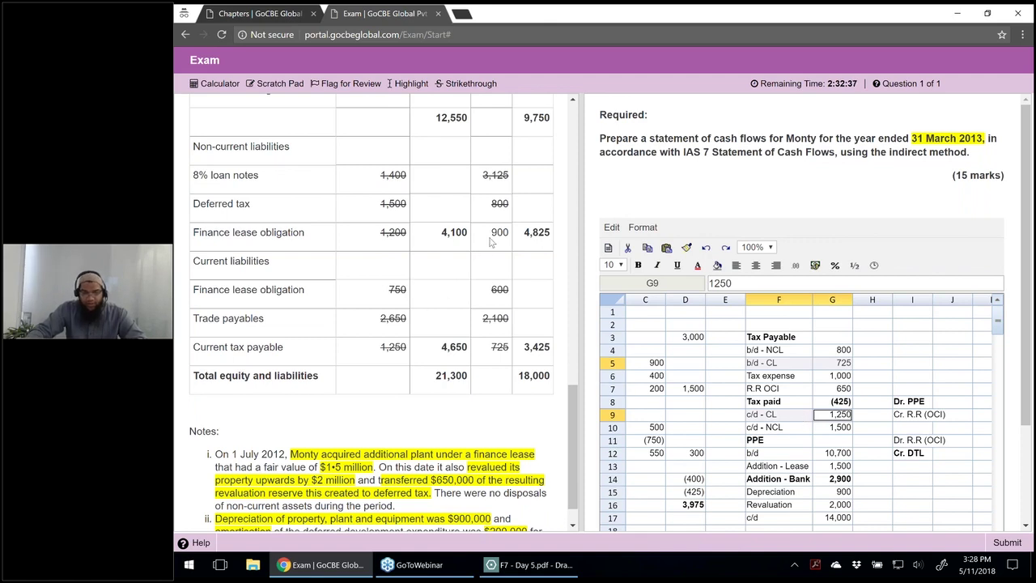
key("Down")
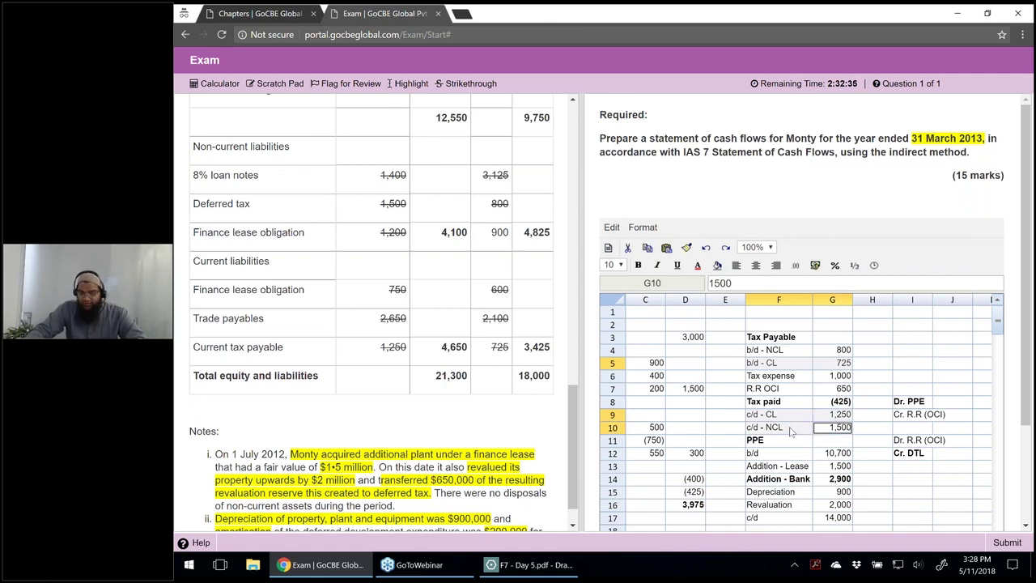
left_click(824, 338)
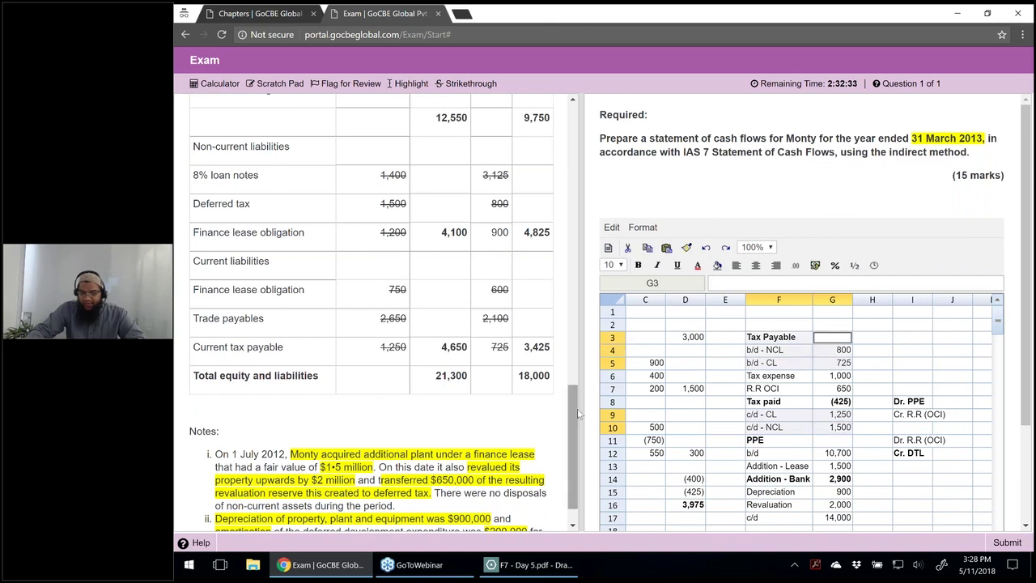
scroll(570, 365, "up", 3)
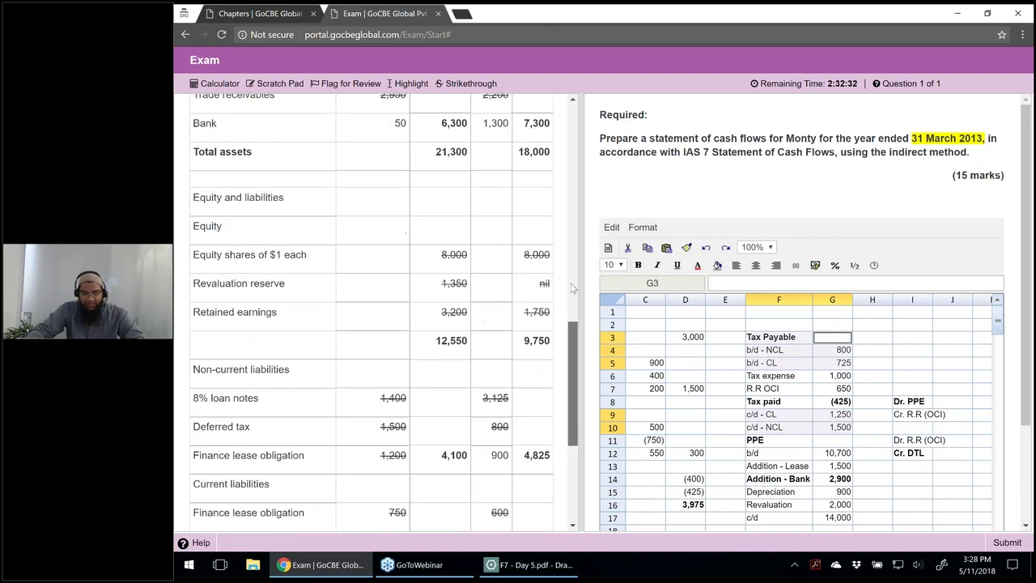
scroll(572, 287, "up", 8)
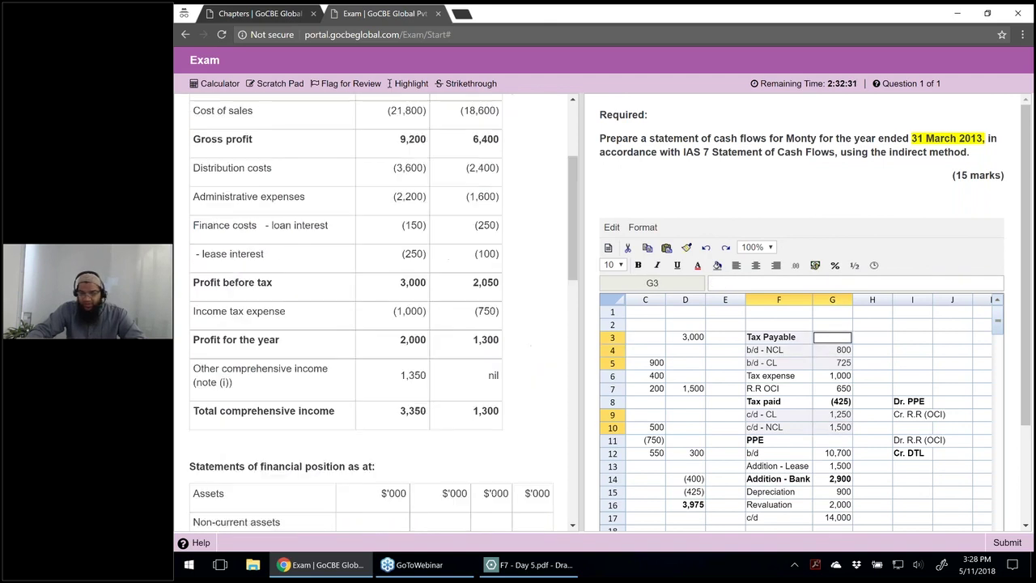
left_click(832, 375)
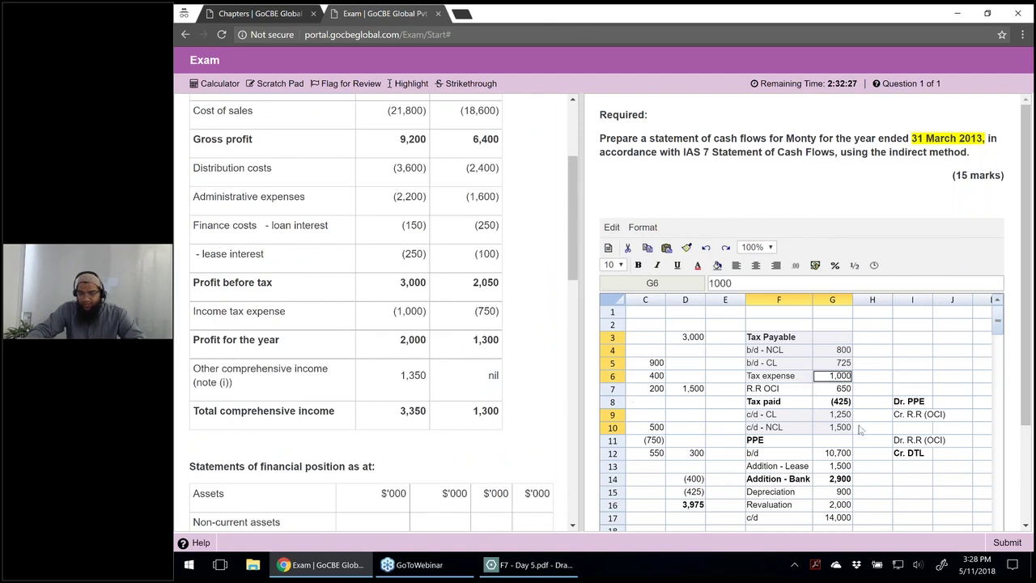
Step: Check the R.R OCI entry in the Tax Payable working and the financing subtotal formula in D25
left_click(827, 390)
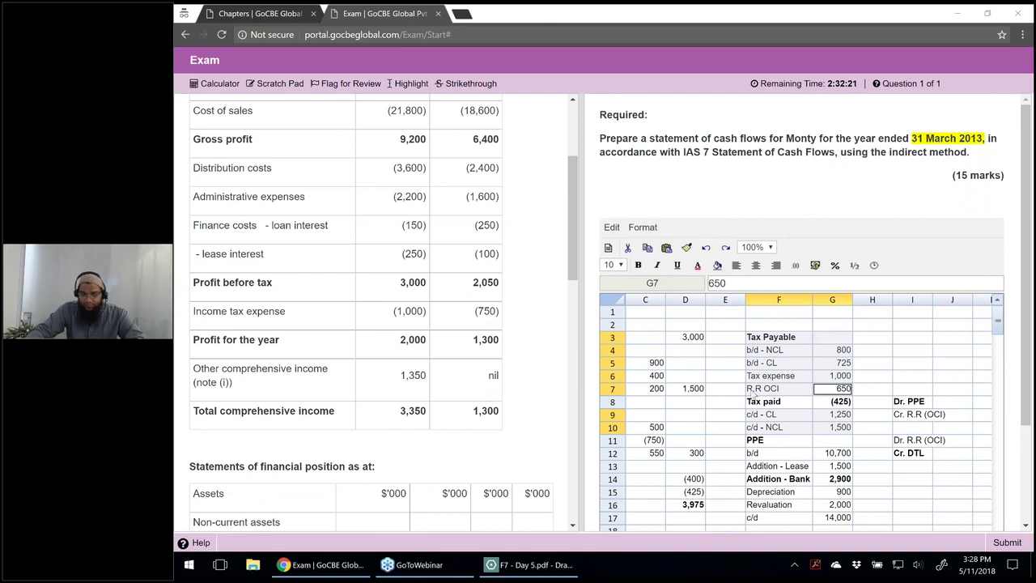
scroll(752, 392, "down", 4)
left_click(696, 466)
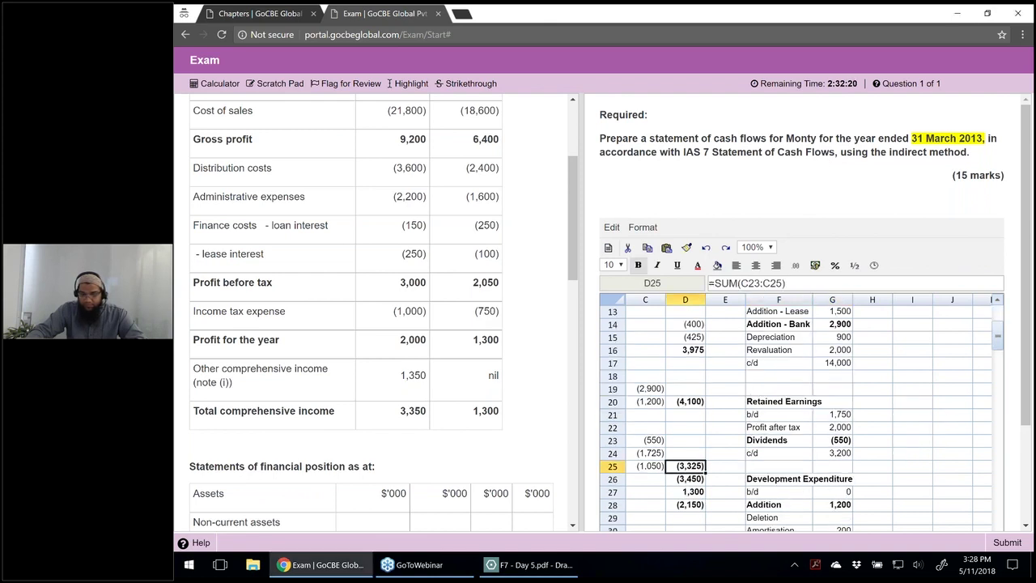
double_click(697, 466)
key("Escape")
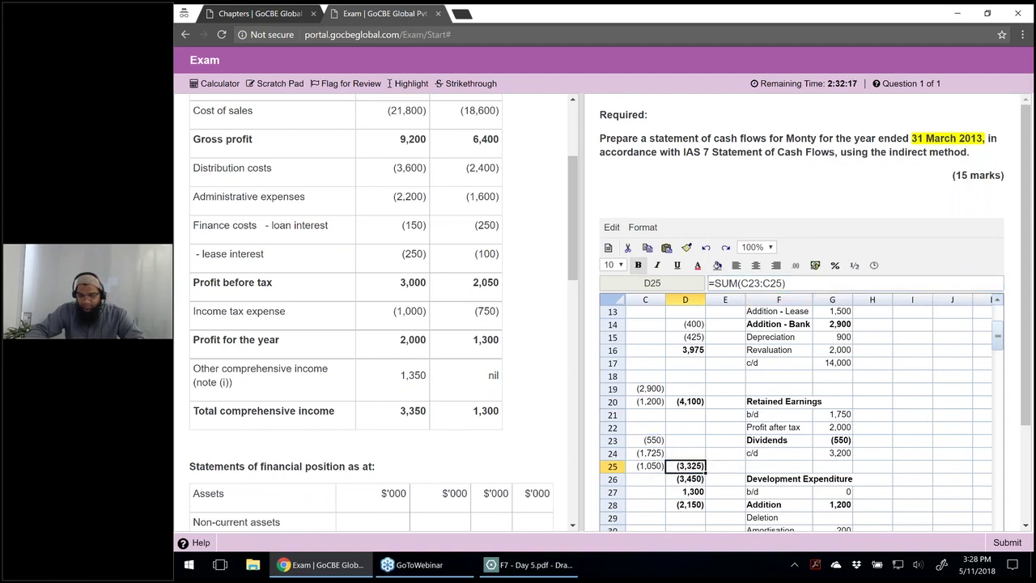
scroll(802, 413, "left", 2)
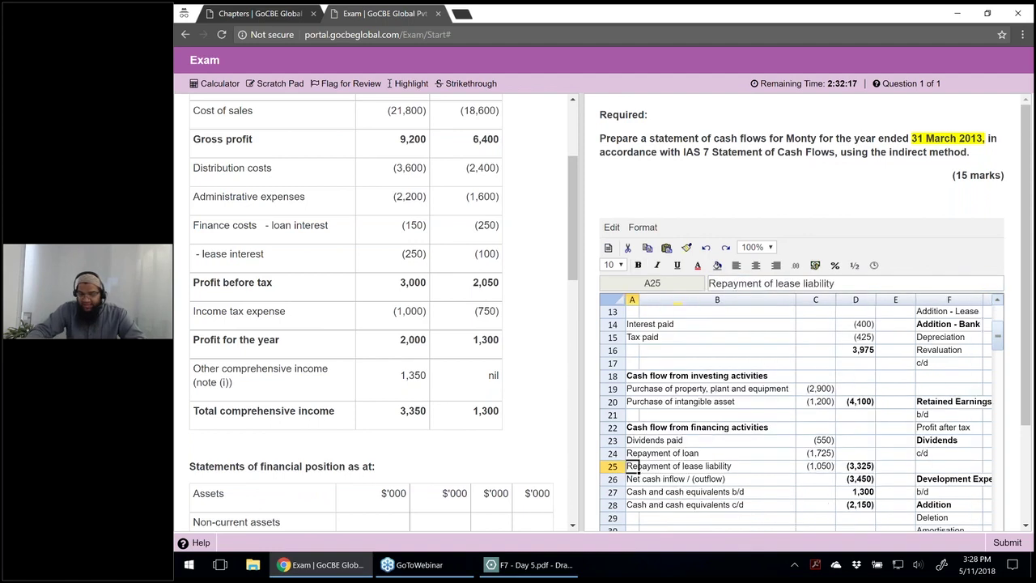
key("F2")
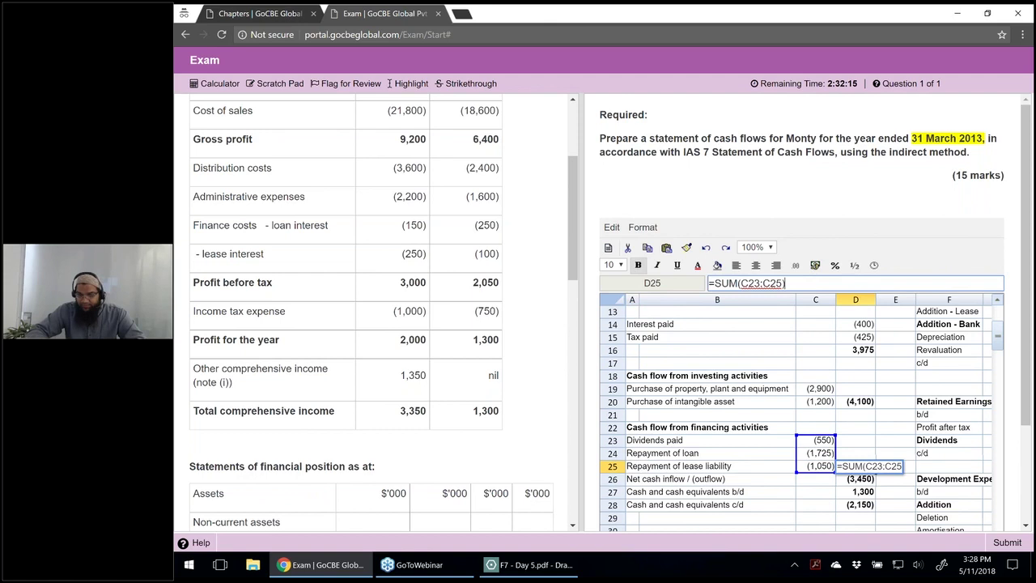
key("Escape")
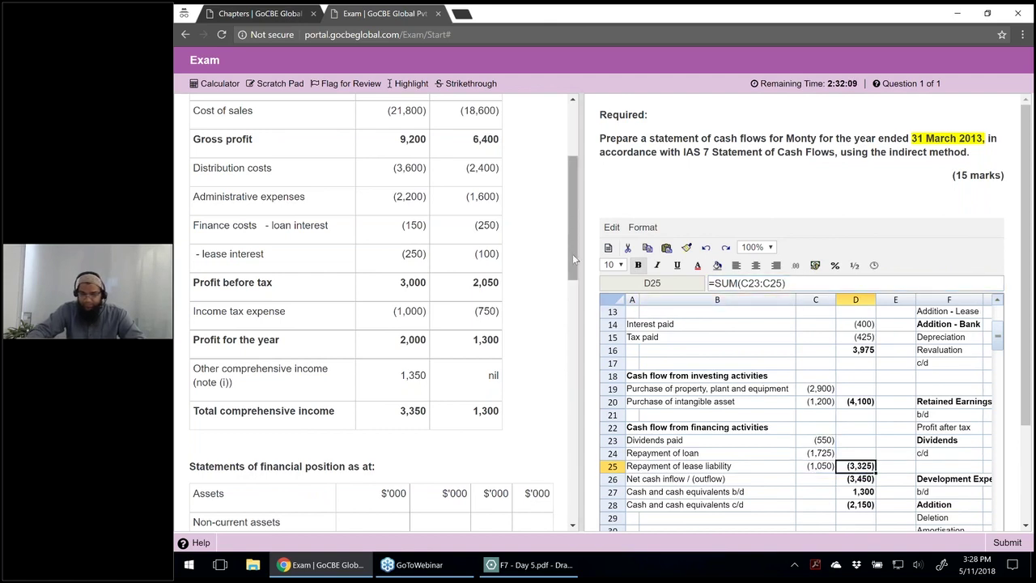
Step: Inspect the operating activities total formula in D16
left_click_drag(572, 254, 576, 261)
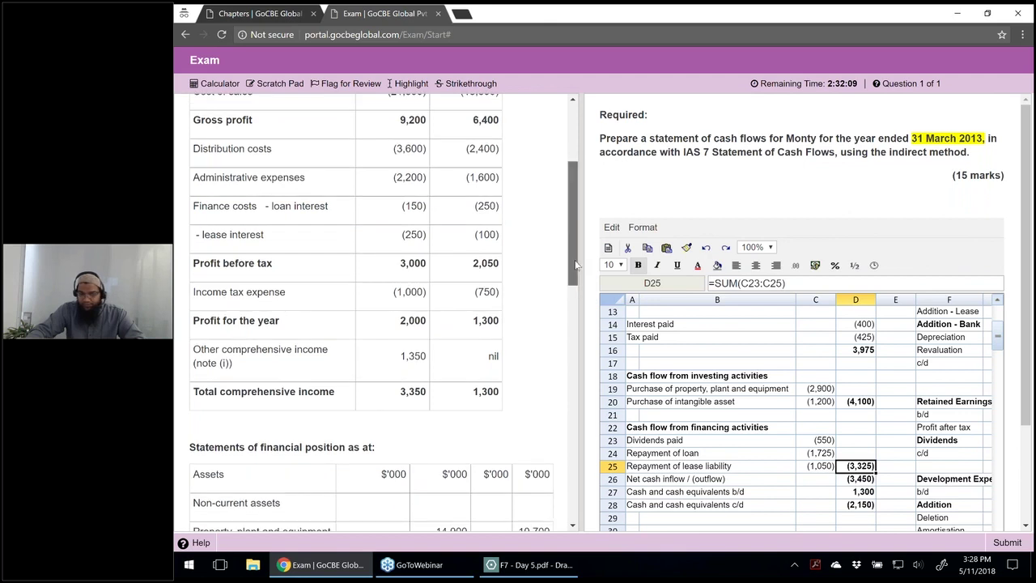
scroll(781, 342, "up", 2)
scroll(781, 342, "up", 2)
left_click(856, 504)
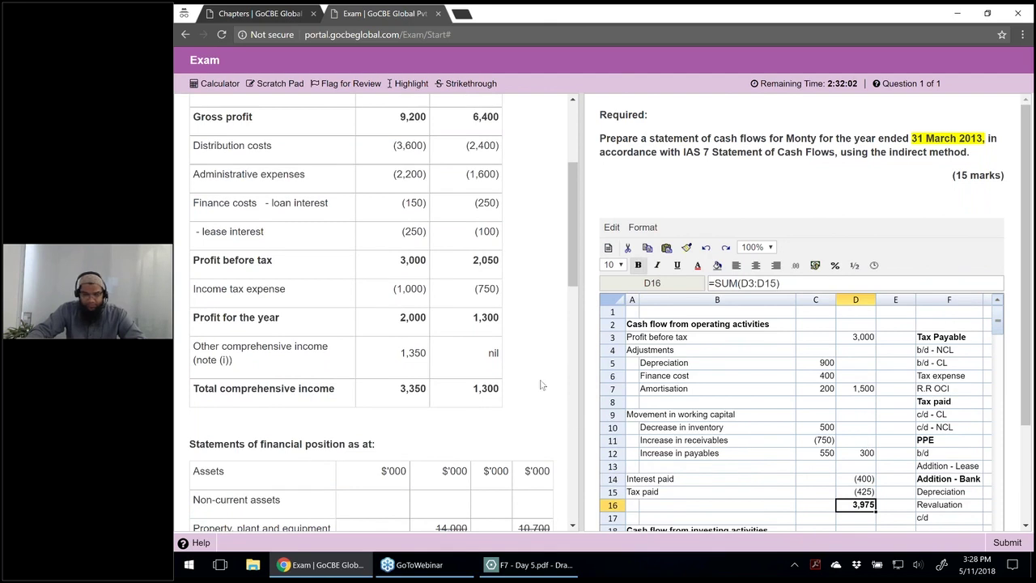
Step: Review the statements of financial position from assets down to the liabilities, including the prior-year non-current finance lease obligation
scroll(541, 386, "down", 1)
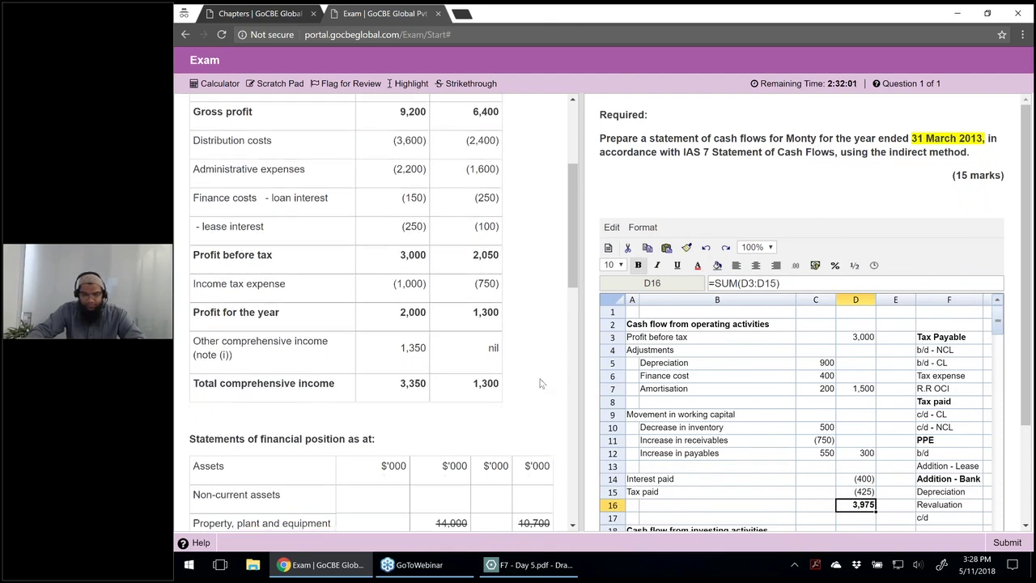
scroll(541, 386, "down", 3)
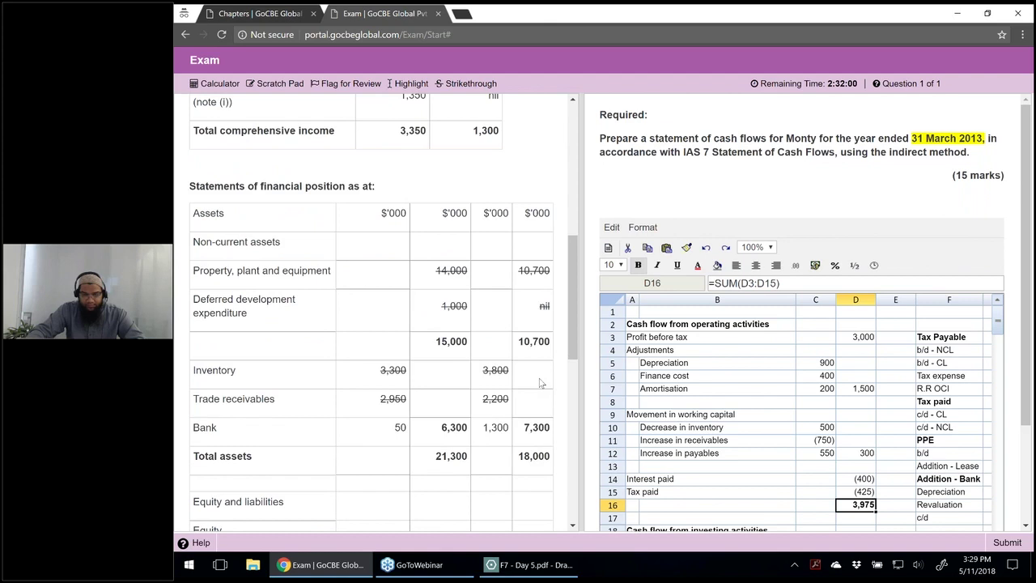
scroll(541, 383, "down", 3)
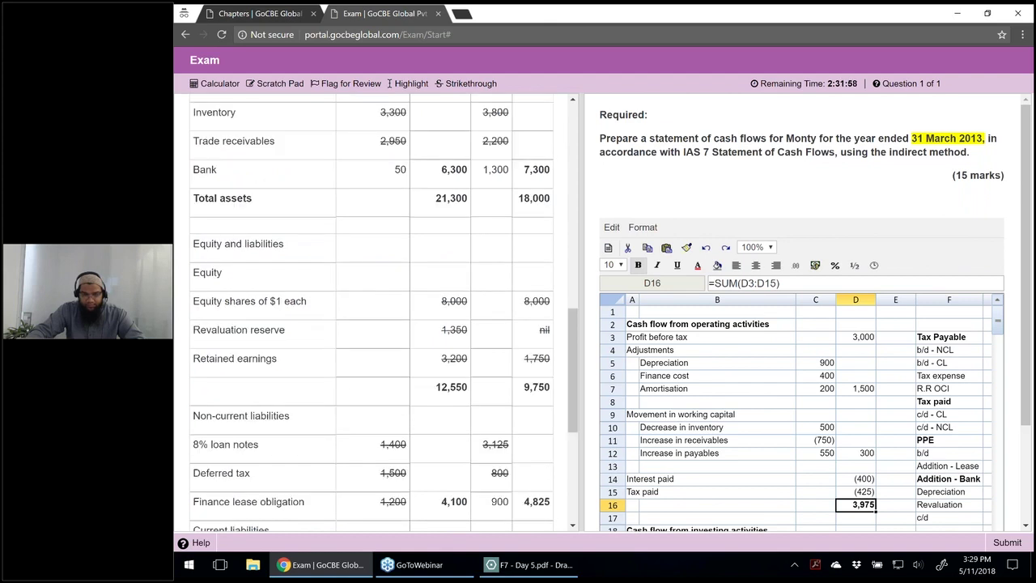
scroll(545, 388, "down", 2)
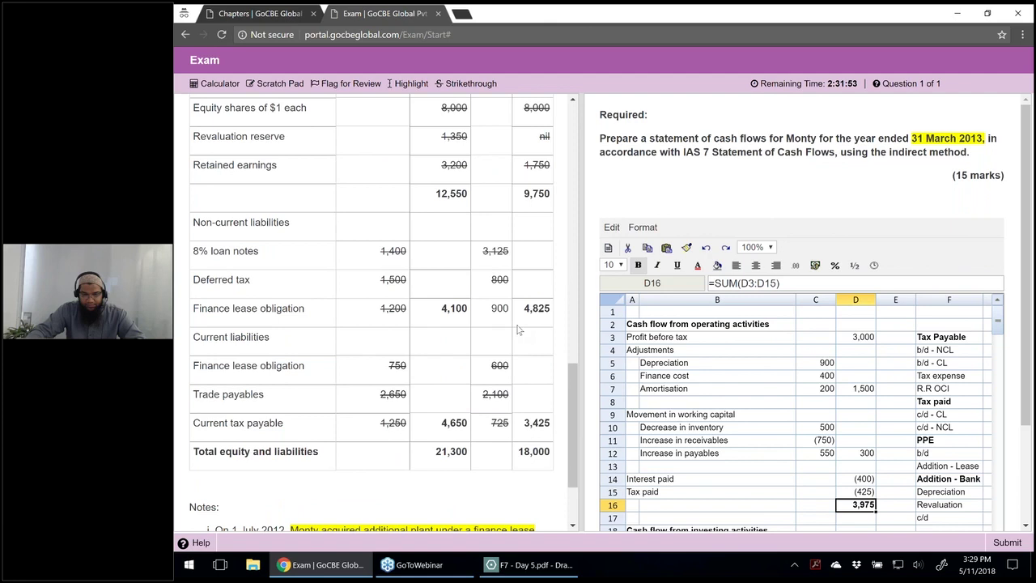
double_click(500, 308)
Step: Compare the PPE working's opening balance in G12 with the property, plant and equipment figures in the question
left_click(867, 429)
key("Right")
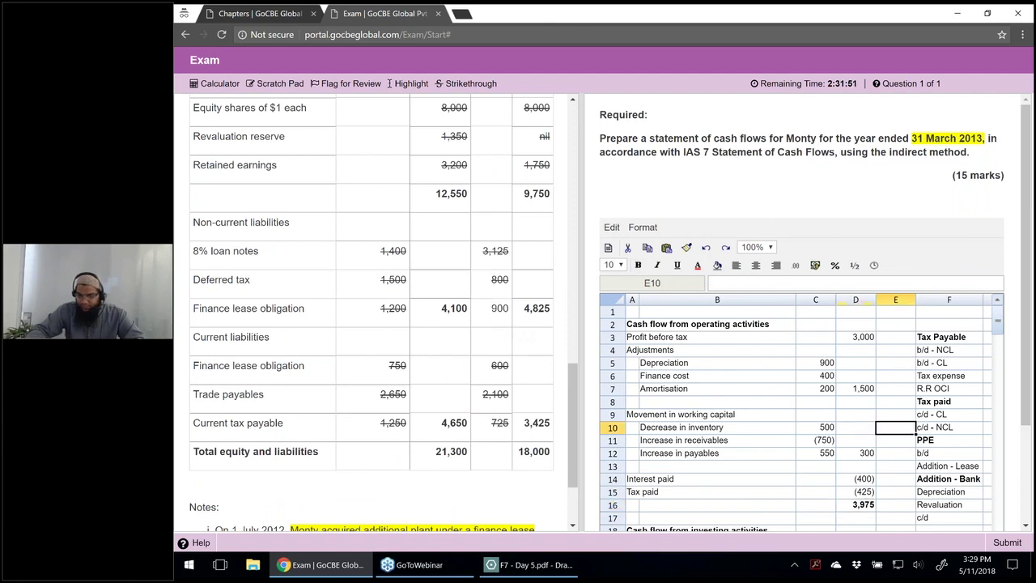
key("Right")
key("Right")
key("Right")
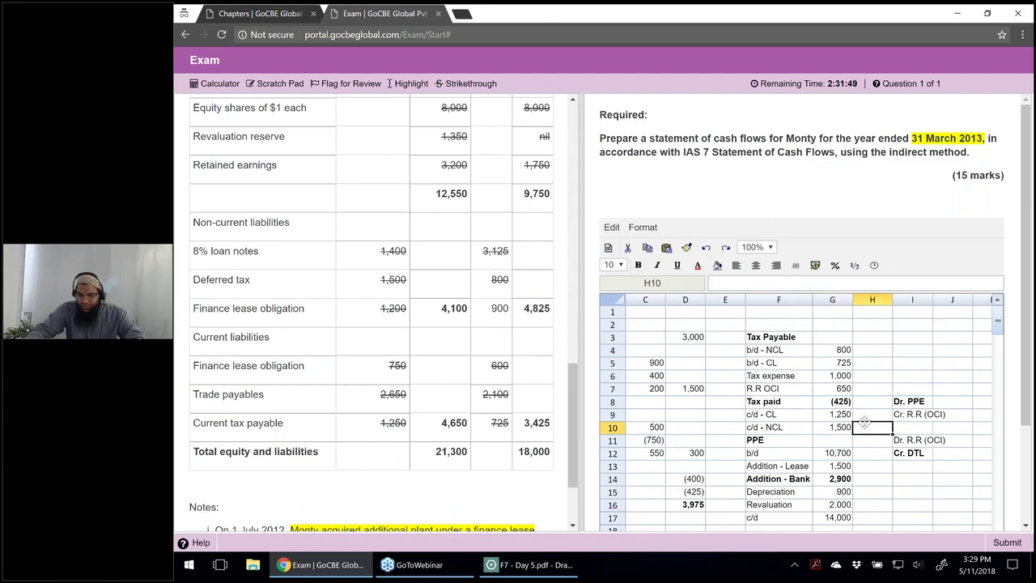
scroll(864, 422, "down", 2)
left_click(839, 376)
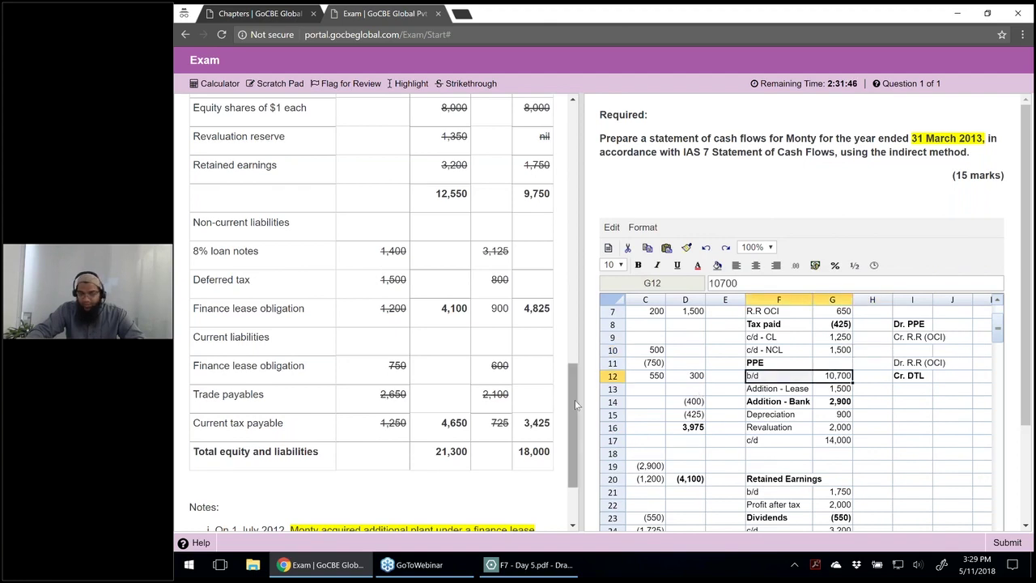
scroll(575, 404, "up", 2)
scroll(575, 309, "up", 3)
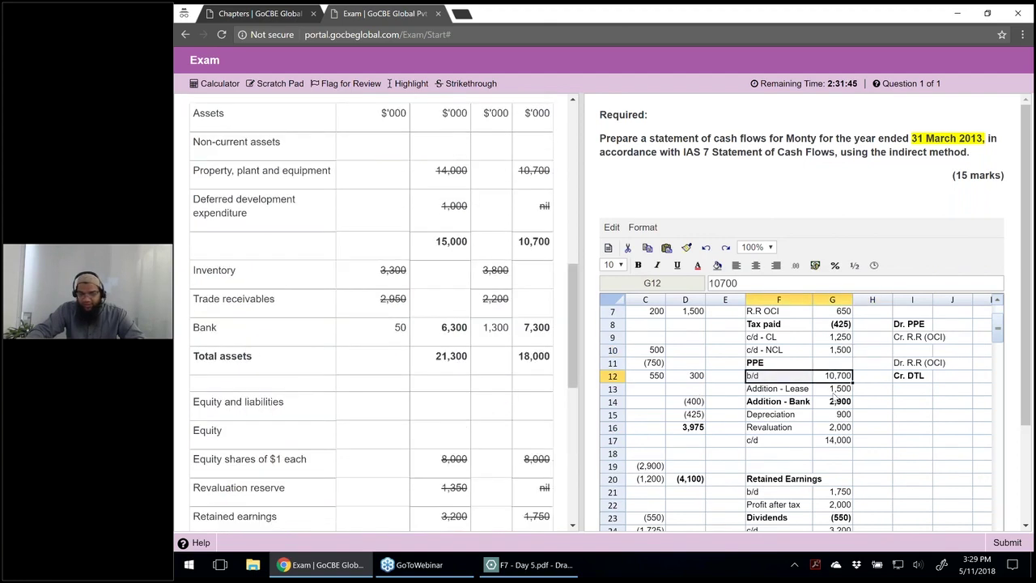
Step: Check the PPE working's revaluation, depreciation and lease addition entries and inspect the Addition - Bank formula in G14
left_click(841, 427)
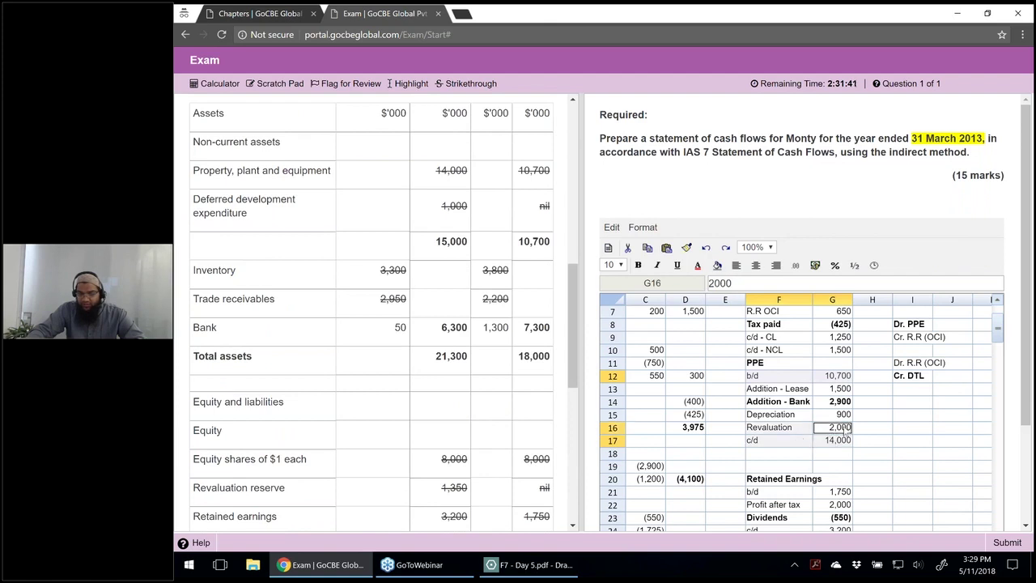
left_click(844, 415)
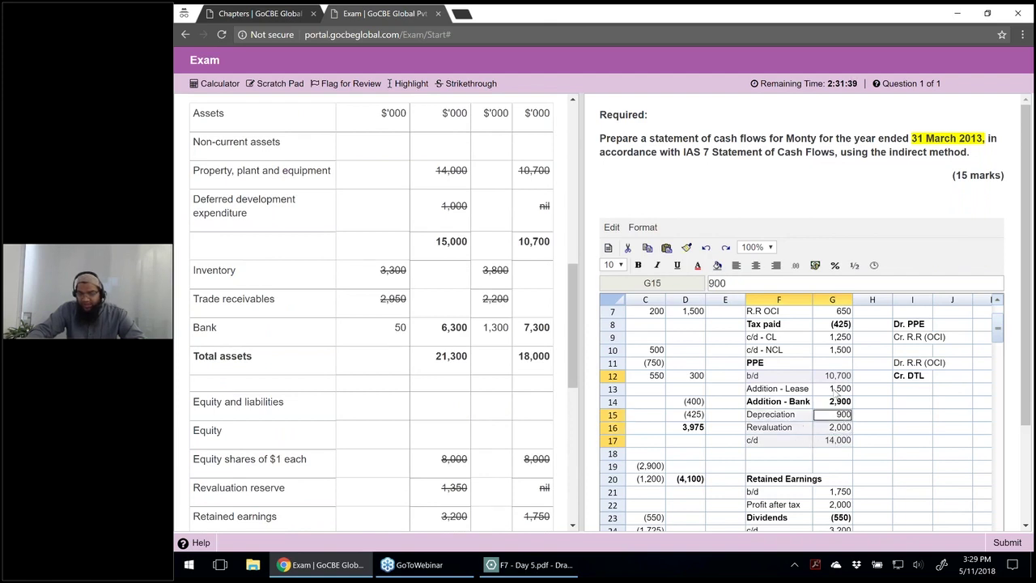
left_click(836, 389)
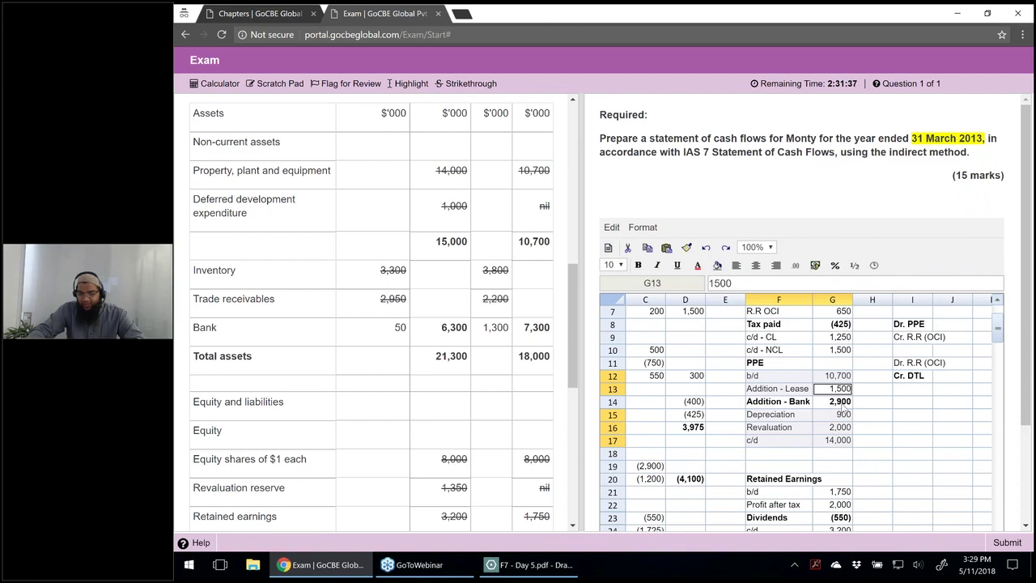
left_click(840, 403)
left_click(907, 283)
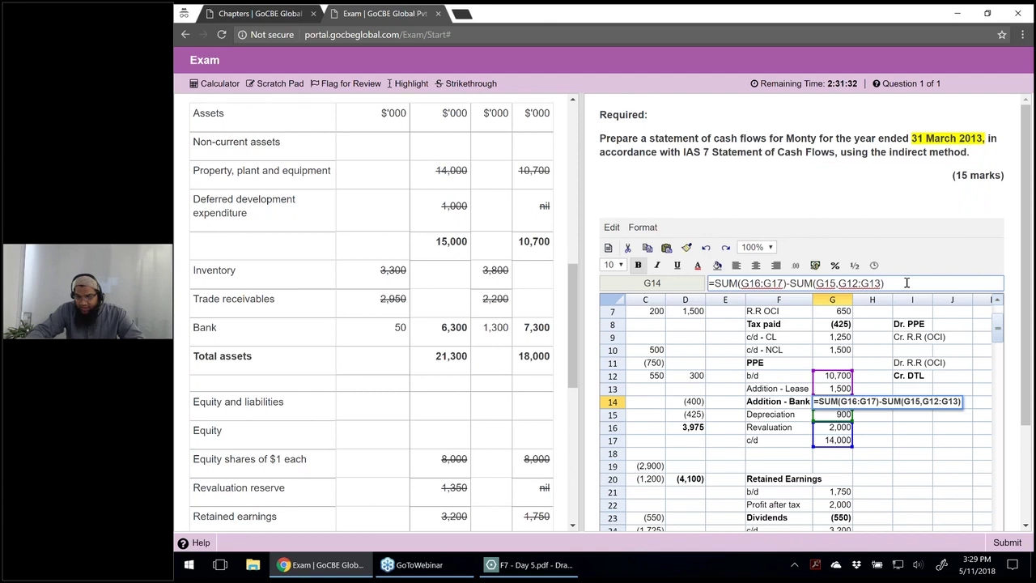
key("Escape")
Step: Compare the Retained Earnings working's opening balance, profit after tax and dividends with the question's figures
scroll(891, 439, "down", 2)
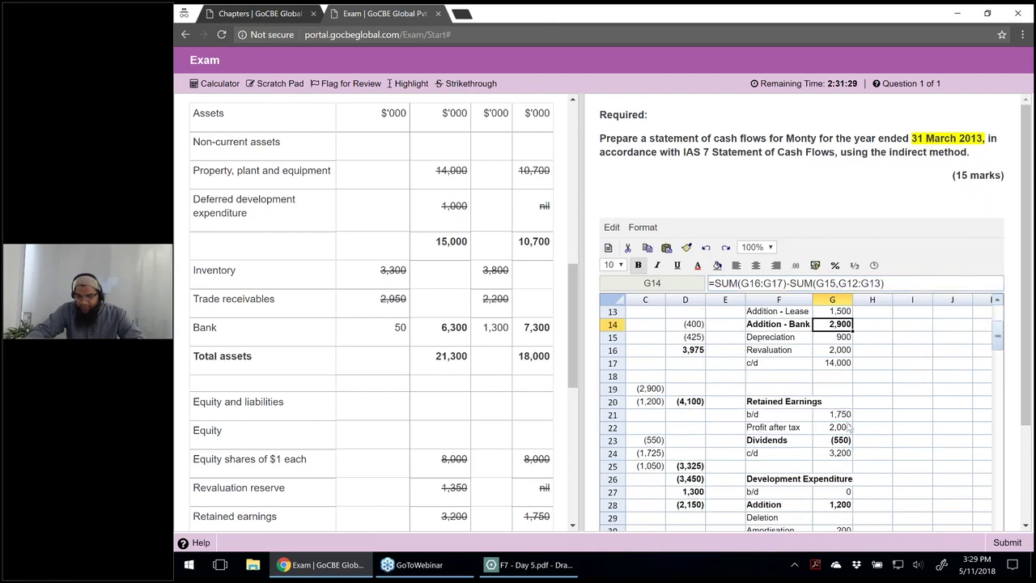
left_click(846, 417)
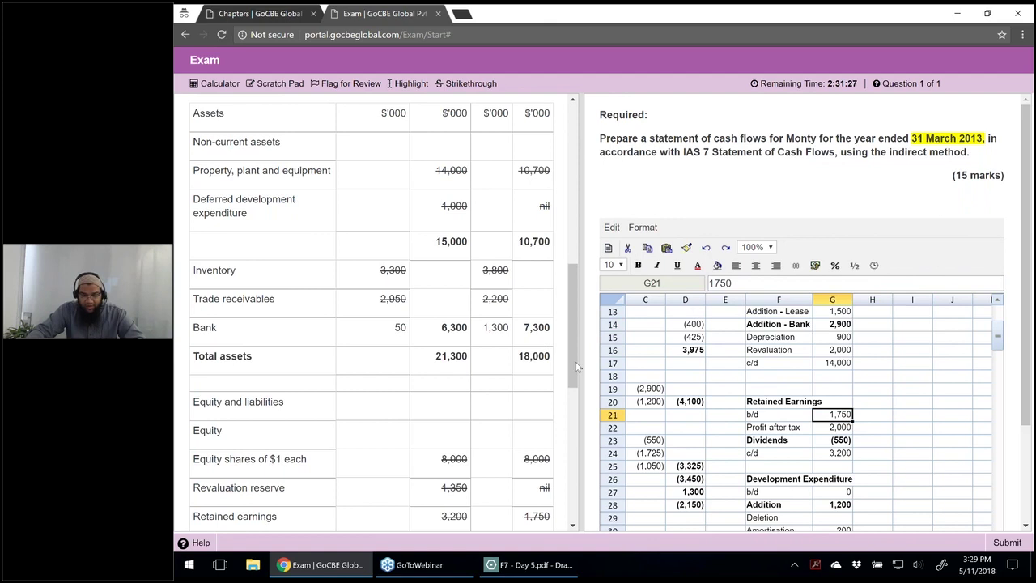
left_click_drag(579, 369, 578, 390)
left_click(833, 427)
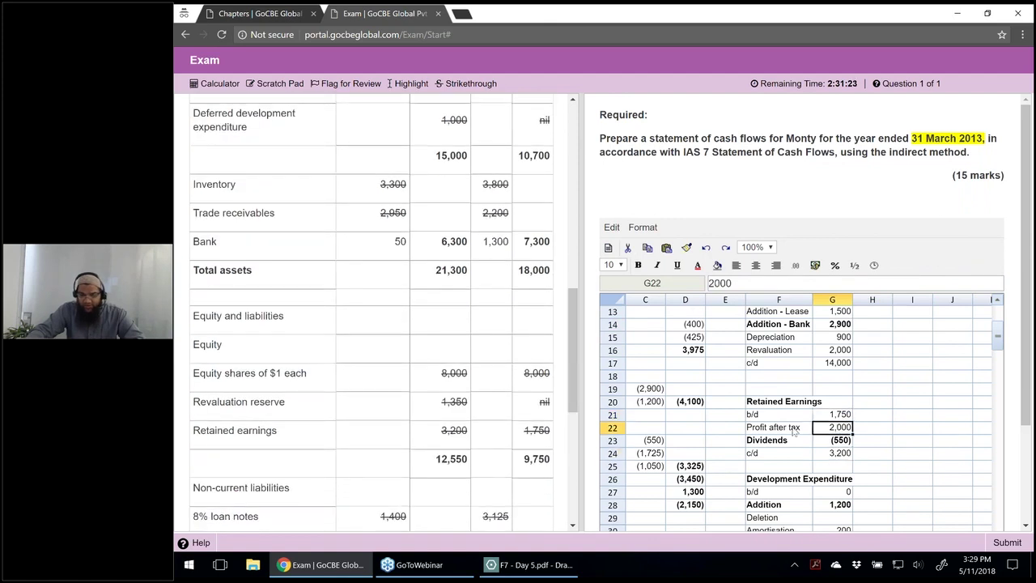
left_click(777, 427)
left_click_drag(834, 440, 799, 433)
Step: Check the Development Expenditure working's Addition formula in G28 against the deferred development expenditure in the question
scroll(791, 447, "down", 2)
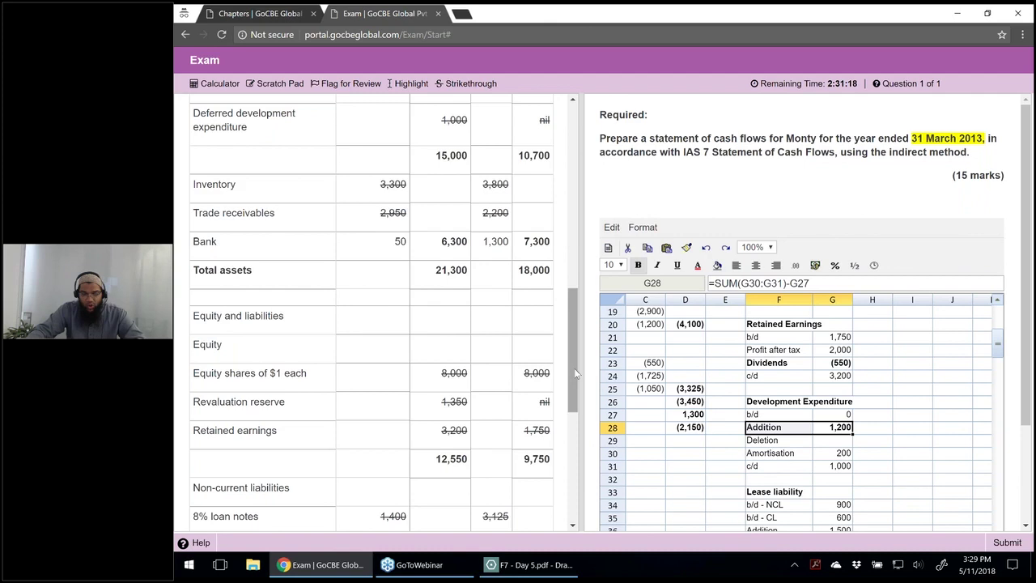
scroll(577, 372, "up", 2)
scroll(576, 370, "up", 1)
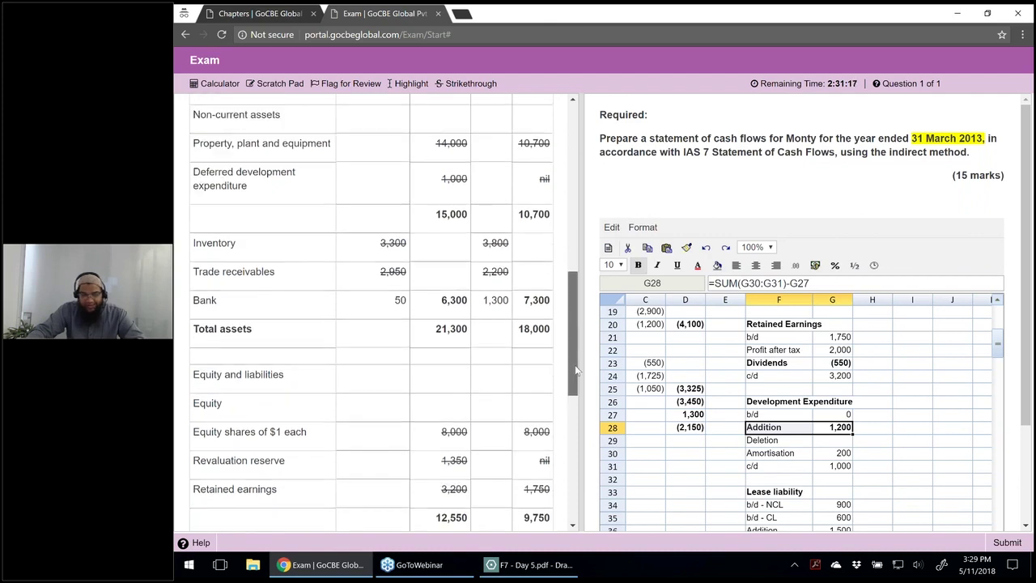
scroll(577, 370, "down", 5)
scroll(791, 405, "down", 2)
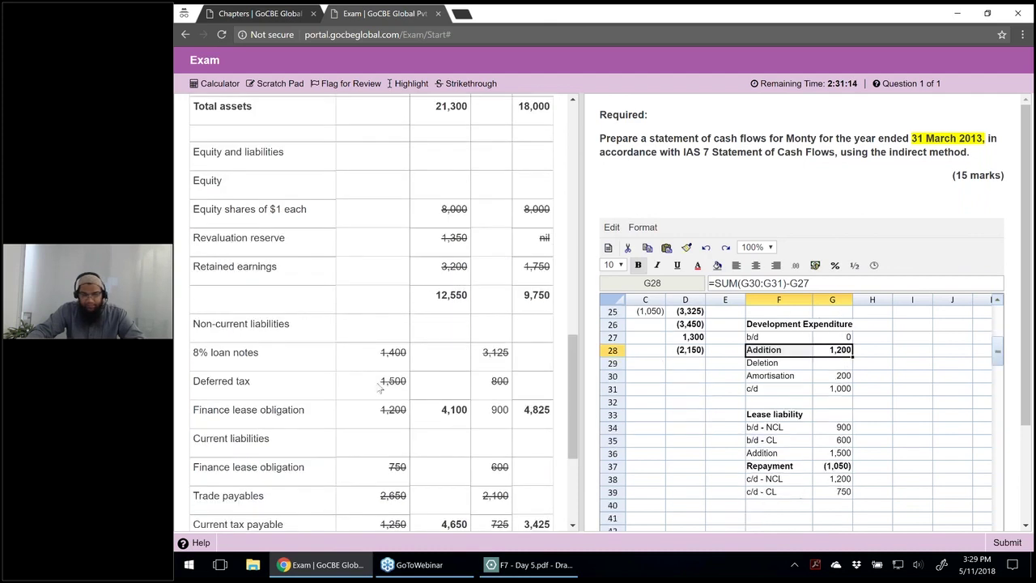
Step: Compare the 8% loan notes balances in the question with the loan and lease liability repayment rows
left_click_drag(551, 355, 487, 354)
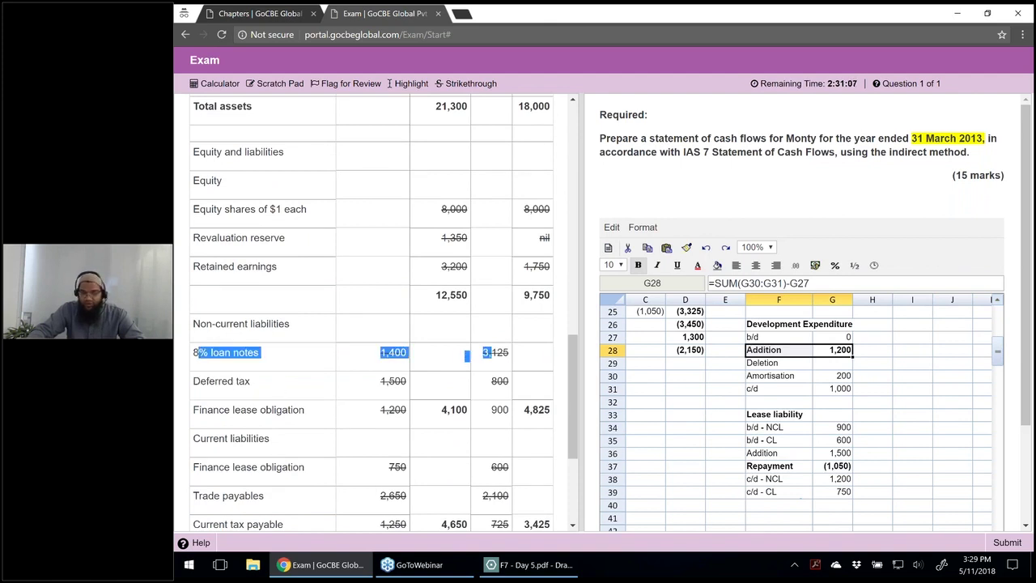
left_click(645, 311)
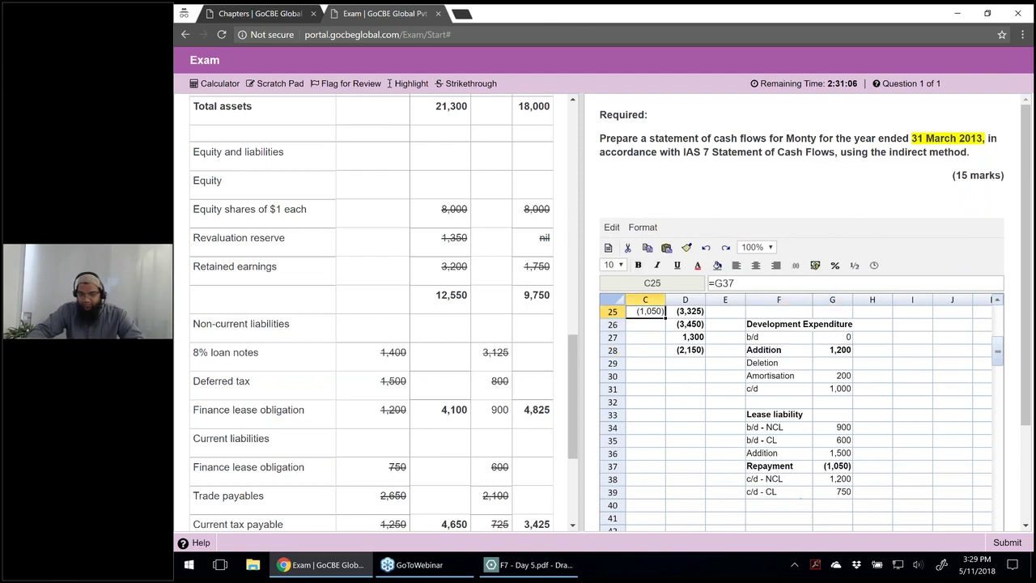
key("Up")
key("Up")
key("Left")
left_click(842, 375)
left_click(842, 402)
type("=D28/")
key("Escape")
key("Right")
key("Right")
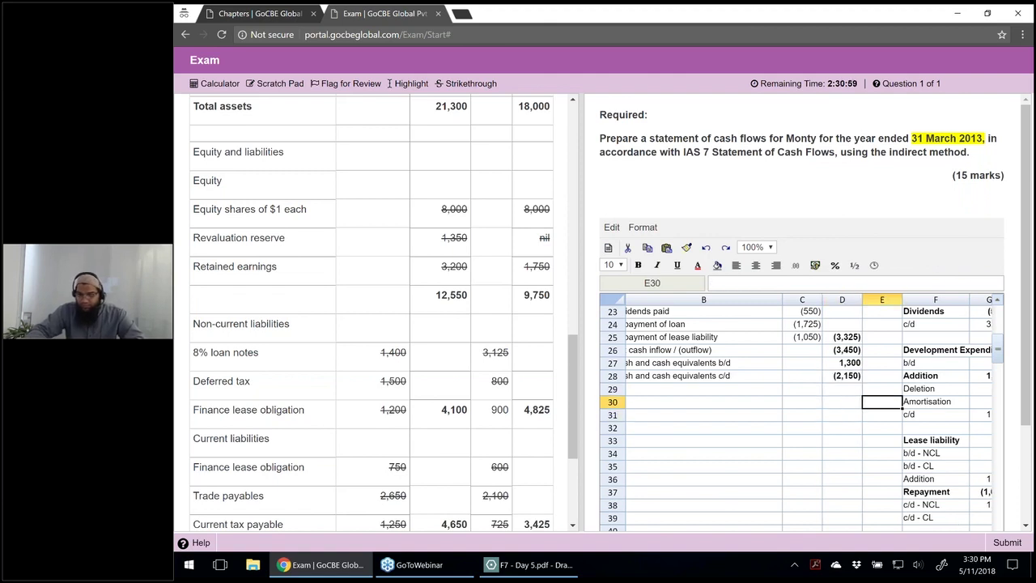
Step: Review the Lease liability working's entries, and look back at the finance costs and tax figures in the profit or loss statement
key("Right")
key("Down")
key("Down")
key("Down")
key("Down")
key("Down")
key("Down")
key("Down")
key("Down")
key("Down")
key("Down")
key("Down")
key("Down")
key("Down")
key("Down")
key("Down")
key("Down")
key("Down")
key("Down")
key("Down")
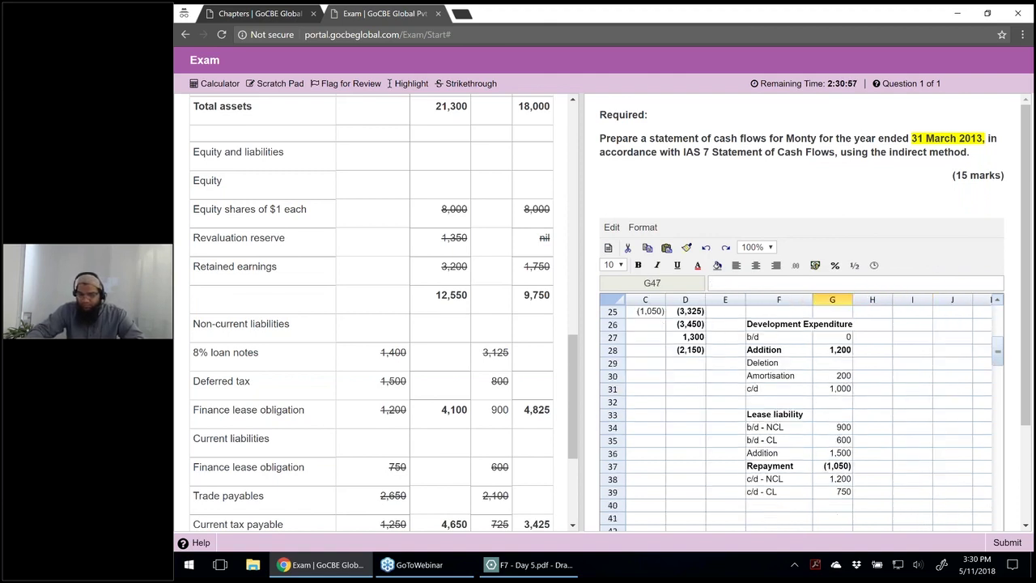
key("Down")
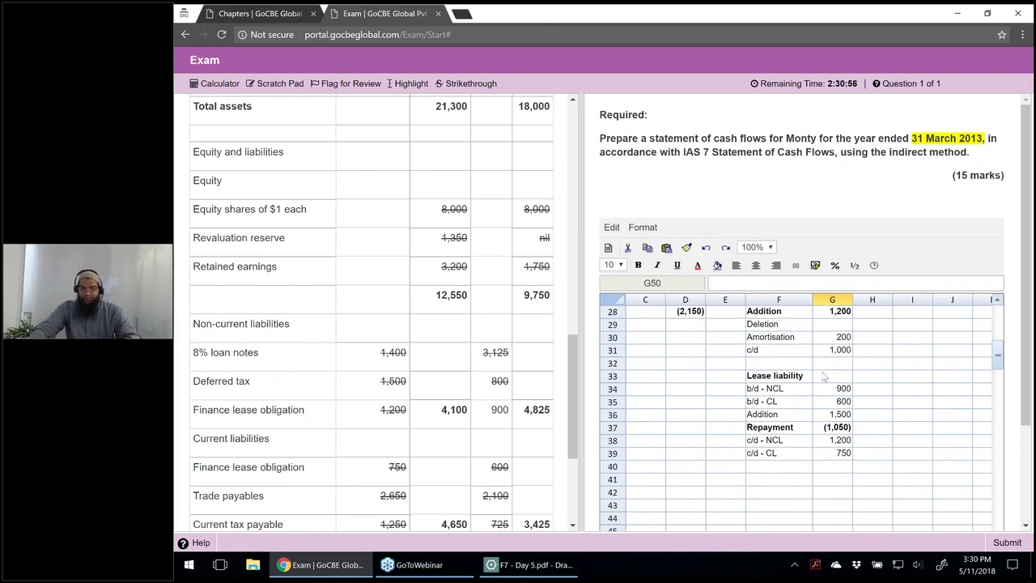
left_click(824, 377)
left_click_drag(569, 374, 595, 144)
scroll(534, 243, "down", 3)
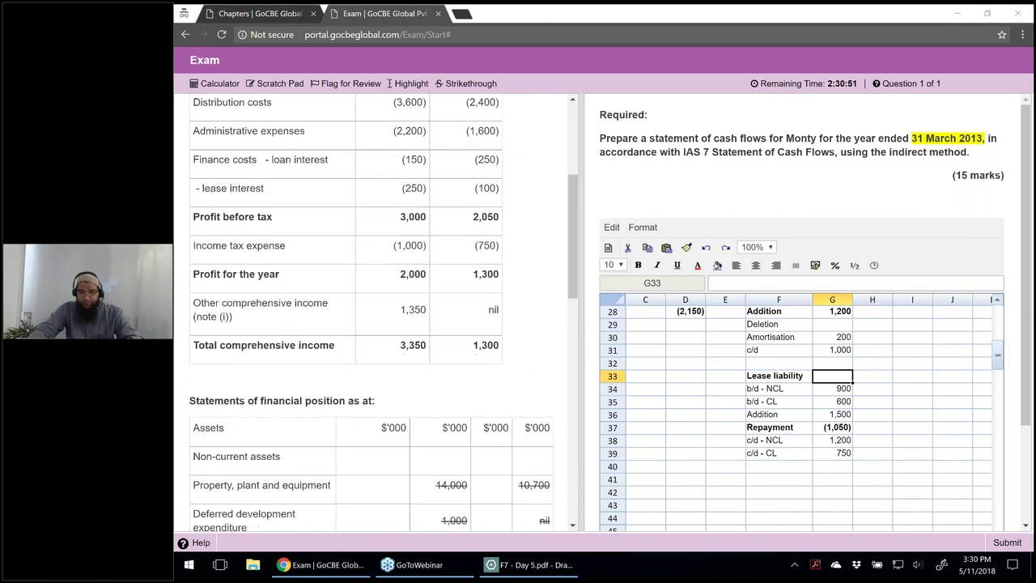
Step: Review the cash flow statement upward from closing cash through the financing and investing sections to interest and tax paid
left_click(777, 391)
key("Left")
key("Left")
key("Left")
key("Left")
key("Left")
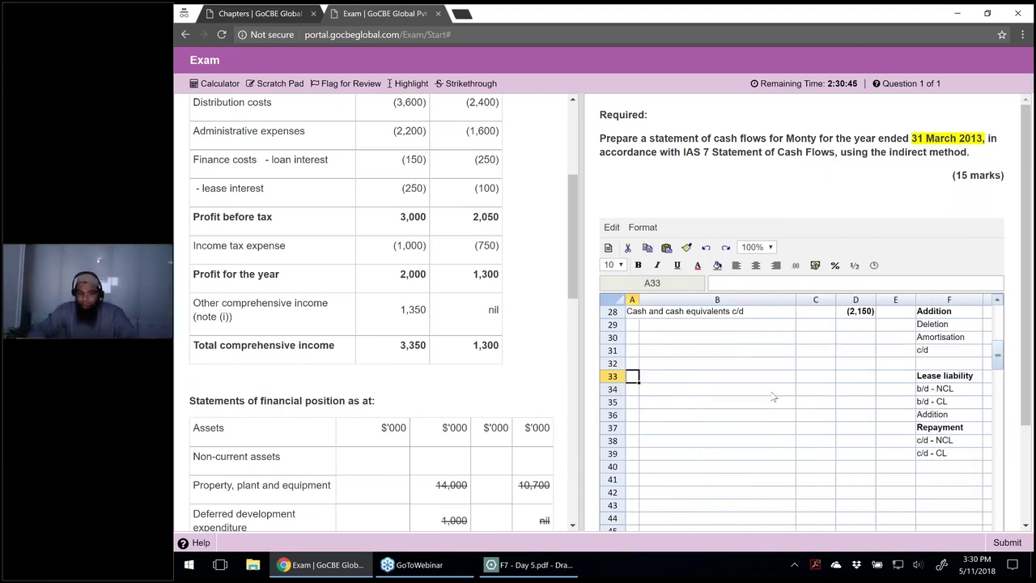
key("Up")
key("Up")
key("Up")
key("Up")
key("Up")
key("Up")
key("Up")
key("Up")
key("Up")
key("Up")
key("Up")
key("Up")
key("Up")
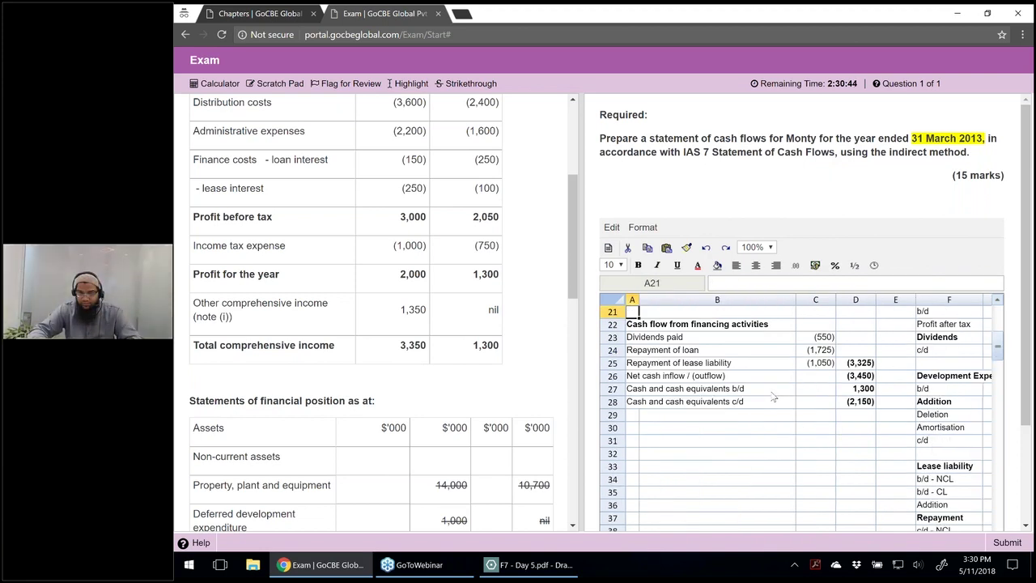
key("Up")
key("Up")
key("Up")
key("Up")
key("Up")
key("Up")
key("Up")
key("Up")
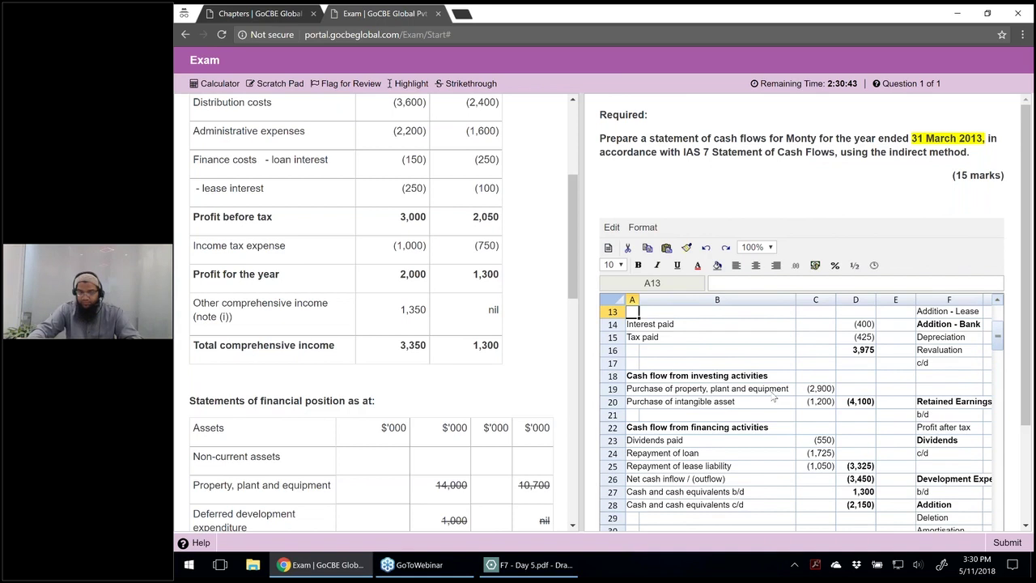
Step: Check the working capital movement formulas in C12 for payables and C10 for inventory
key("Up")
key("Up")
key("Right")
key("Down")
key("Right")
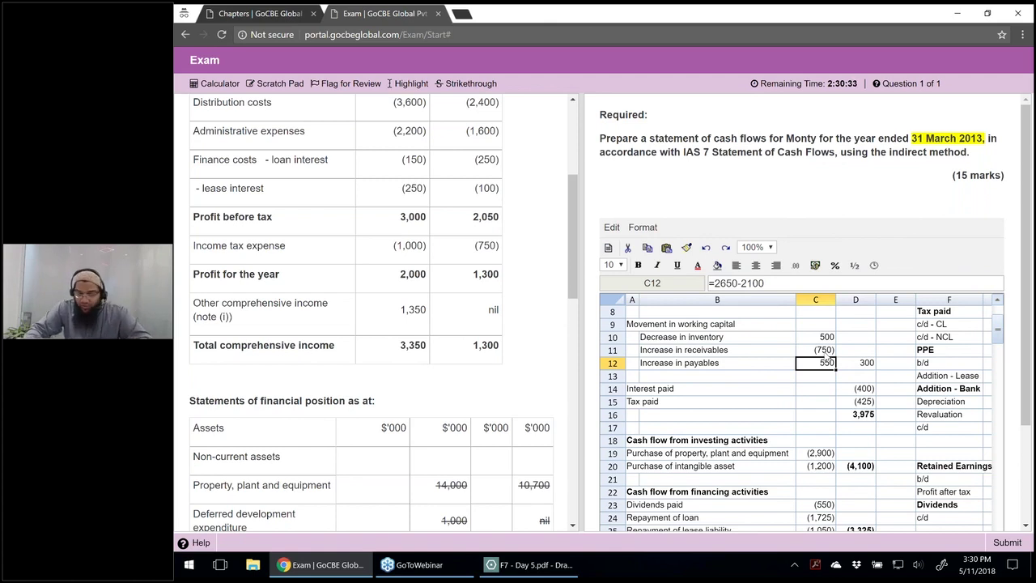
left_click(819, 337)
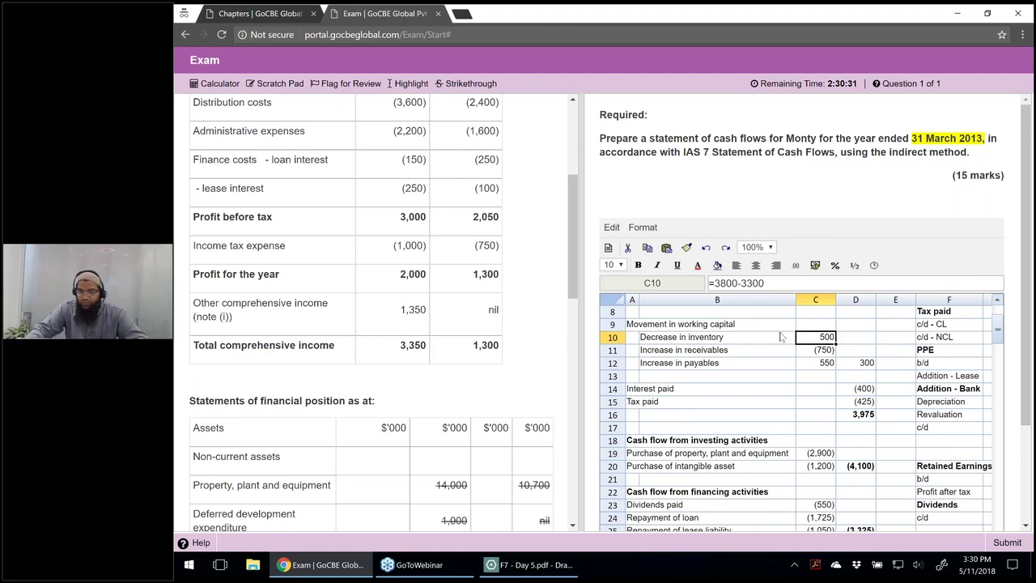
left_click(785, 324, "shift")
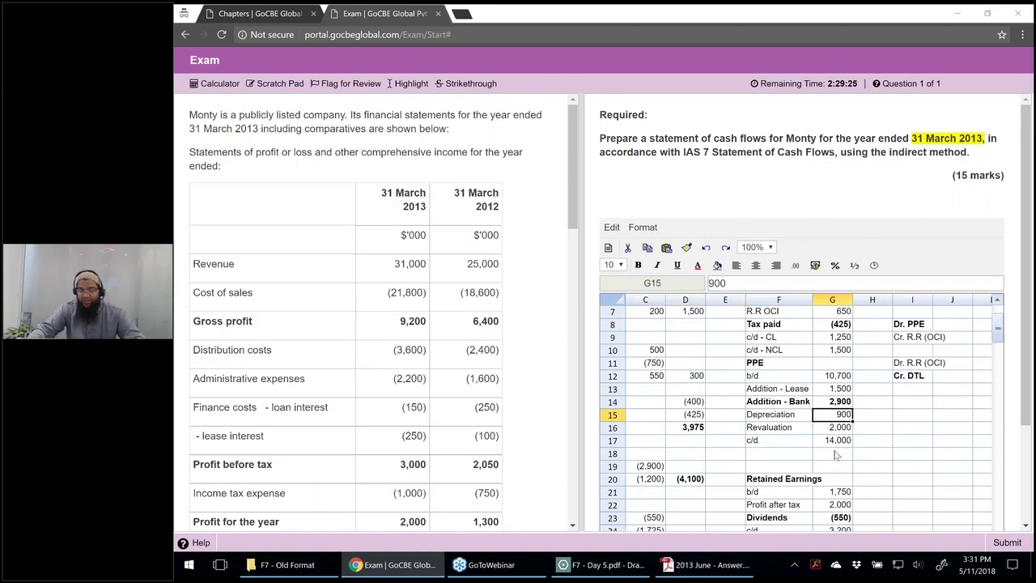
Step: Set the Depreciation entry in the PPE working, G15, to -900
left_click(711, 283)
type("-")
key("Return")
key("Up")
key("Up")
key("Down")
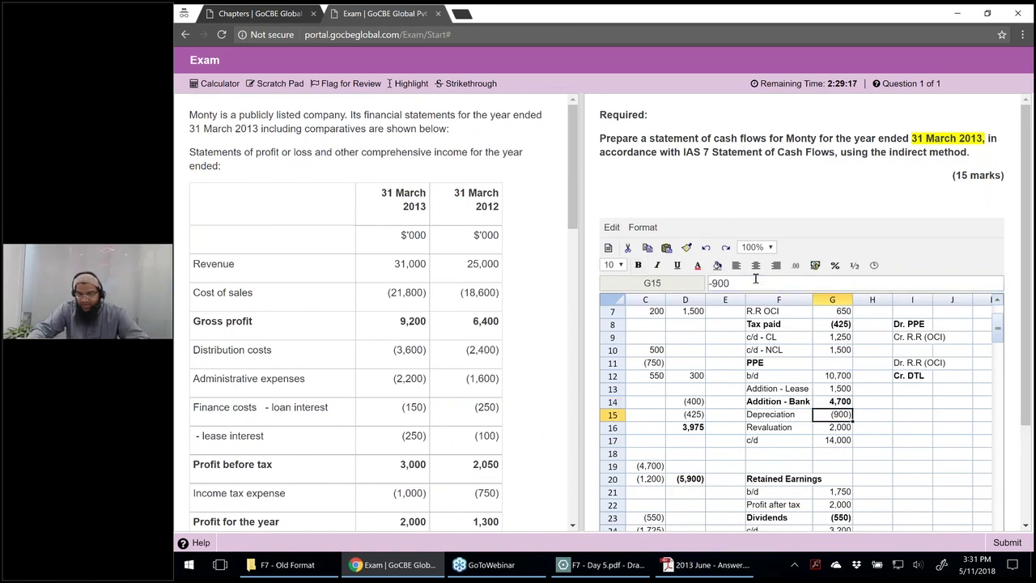
Step: Inspect the Addition - Bank formula in G14 of the PPE working
left_click(833, 405)
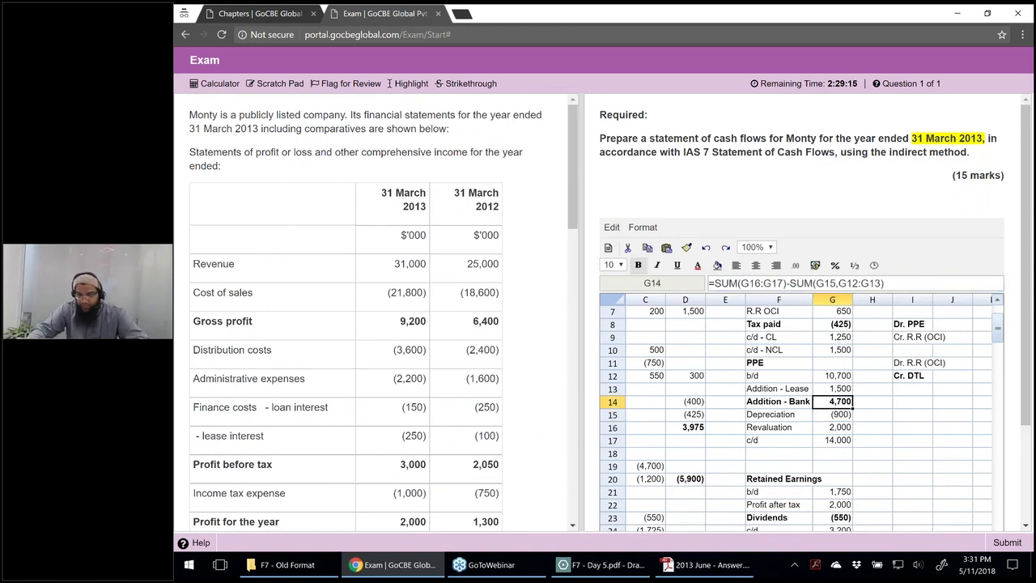
left_click(886, 282)
key("Escape")
left_click(897, 282)
key("Escape")
left_click(897, 283)
key("Escape")
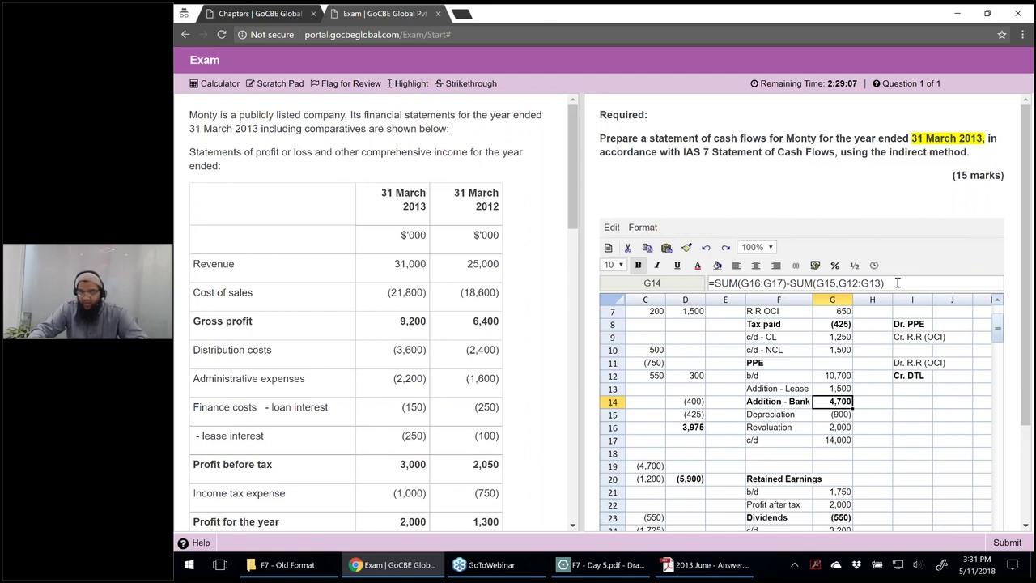
Step: Go through the depreciation, revaluation and c/d entries of the PPE working against the ranges used in the G14 formula
key("Down")
key("Down")
key("Down")
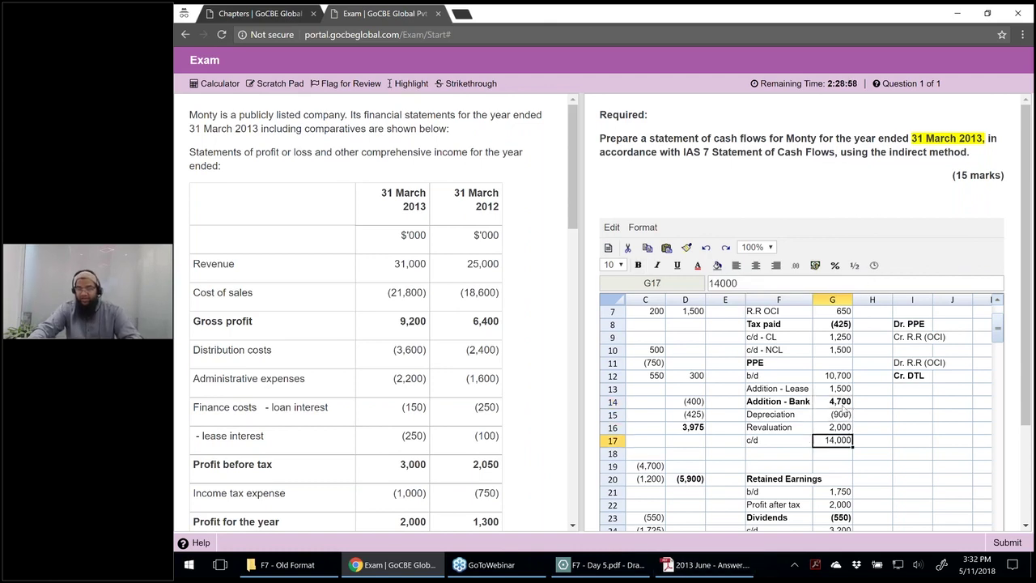
key("Up")
key("Up")
key("Up")
left_click(883, 283)
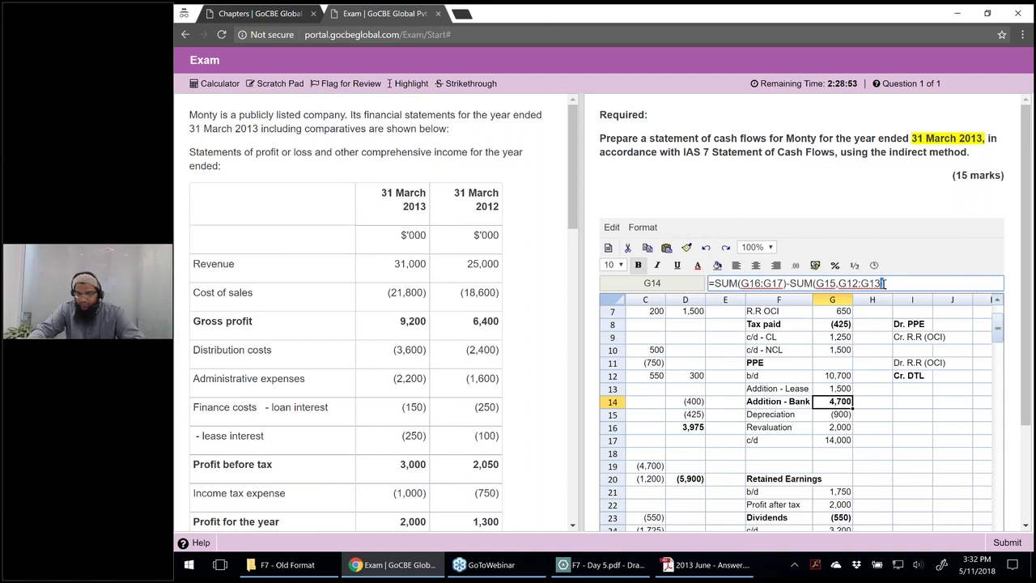
key("Tab")
key("Down")
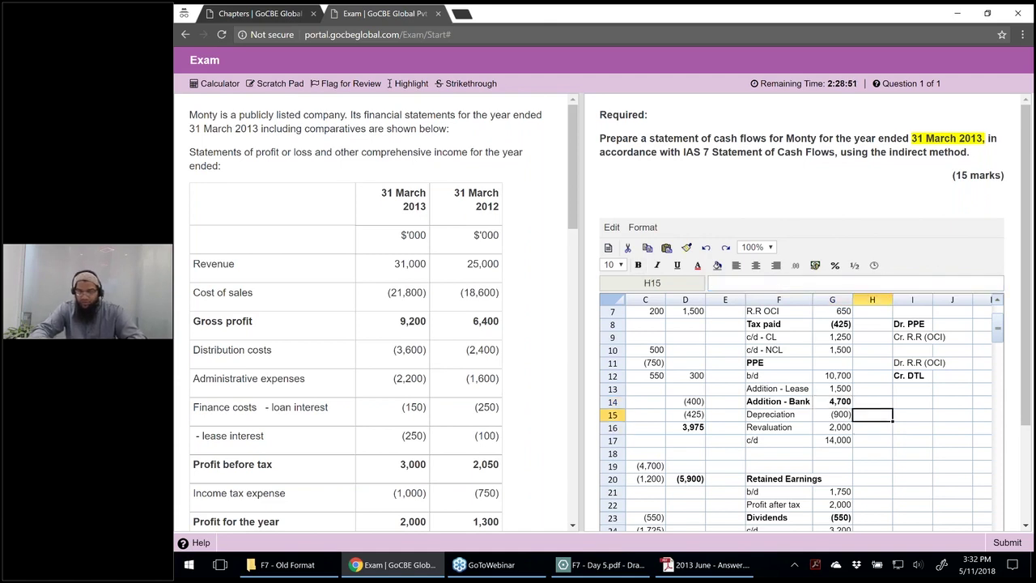
Step: Switch to Calculator and rework the bank-funded PPE addition as 14000 - 2000 + 900 - 1500 - 10700
key("super+r")
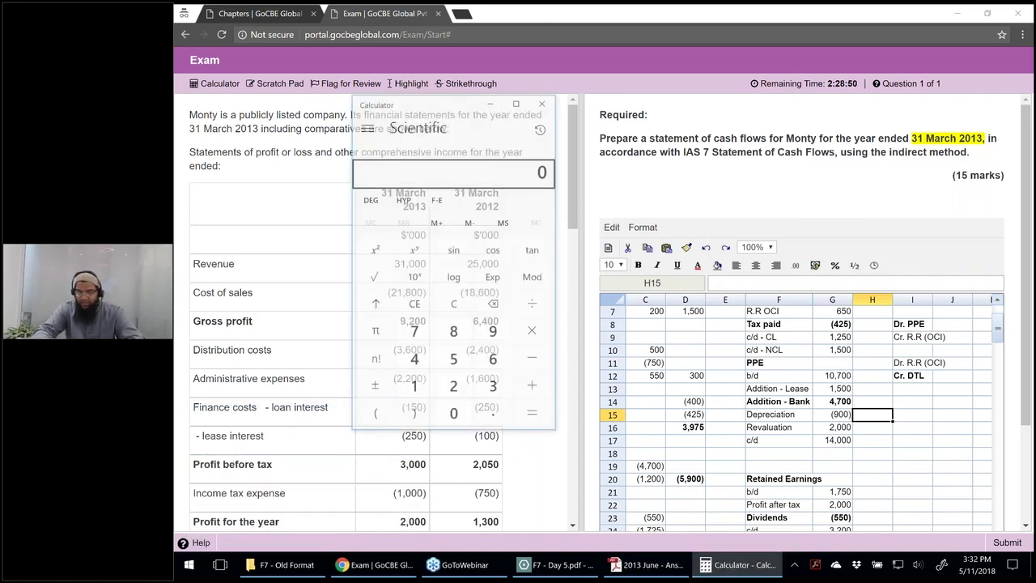
type("14000-2000+900-1500-")
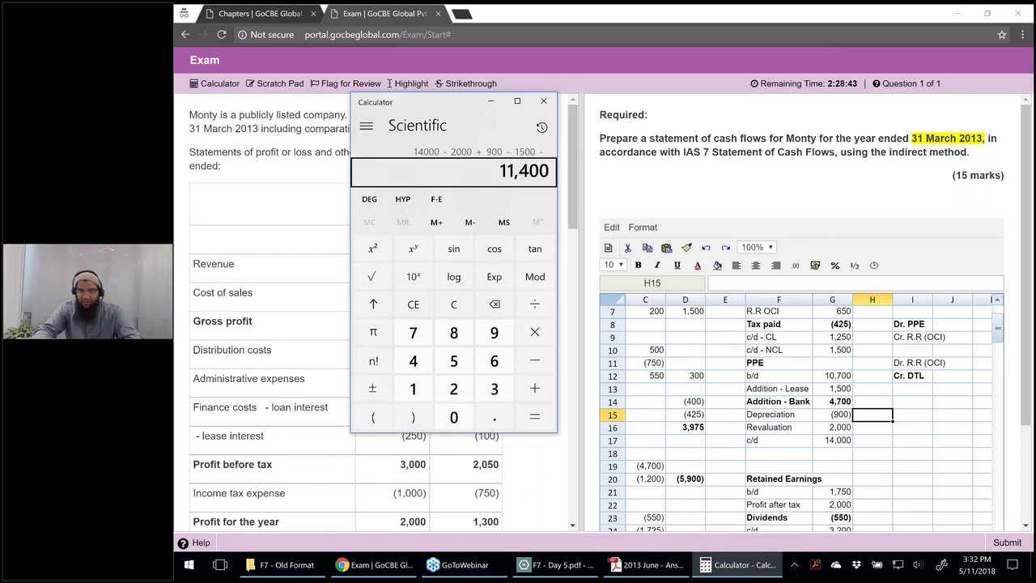
type("10700")
key("Escape")
type("700")
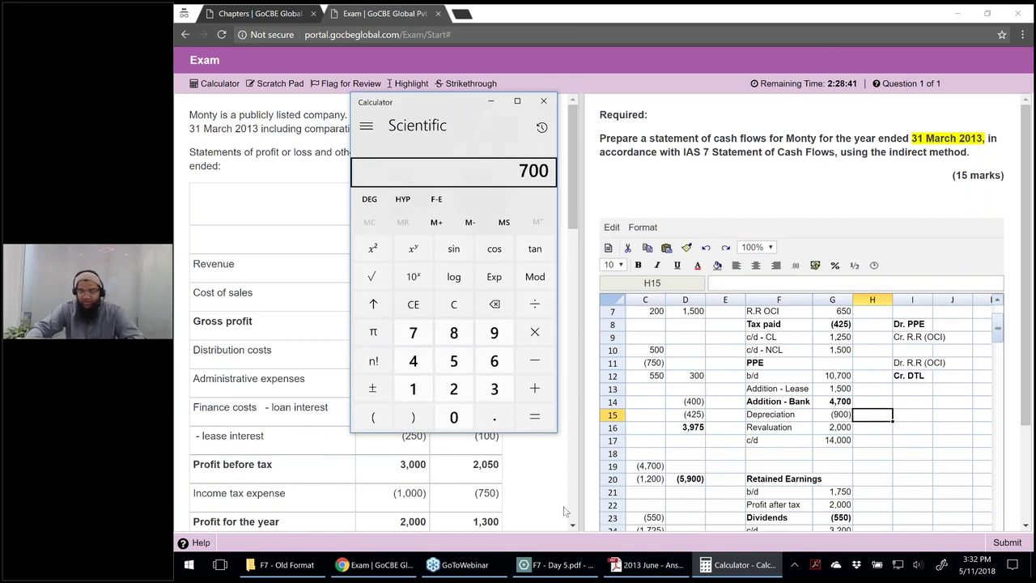
Step: Return to the exam spreadsheet and replace the Addition - Bank formula in G14 with =G17-SUM(G15:G16,G12:G13)
left_click(834, 402)
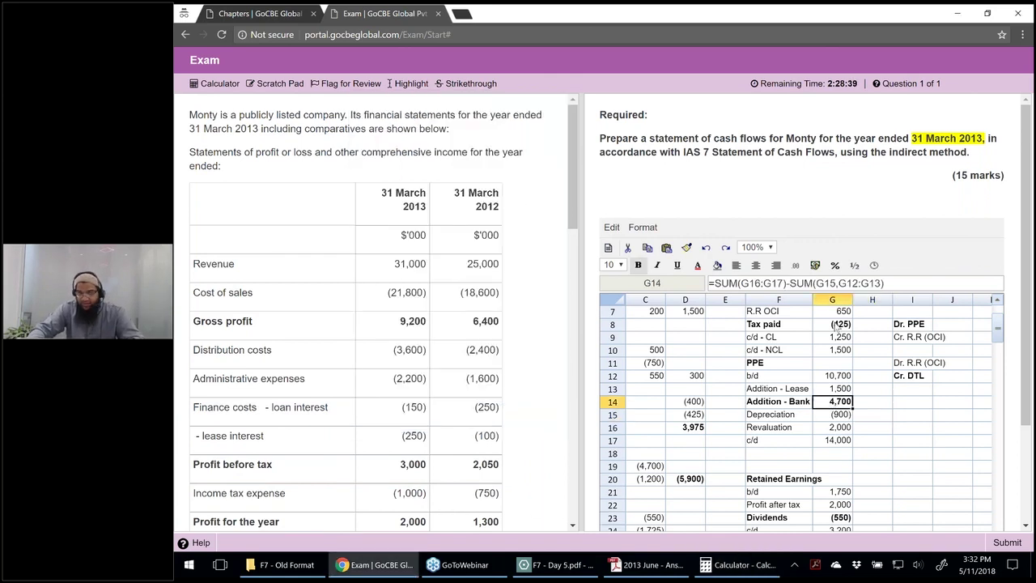
left_click(813, 282)
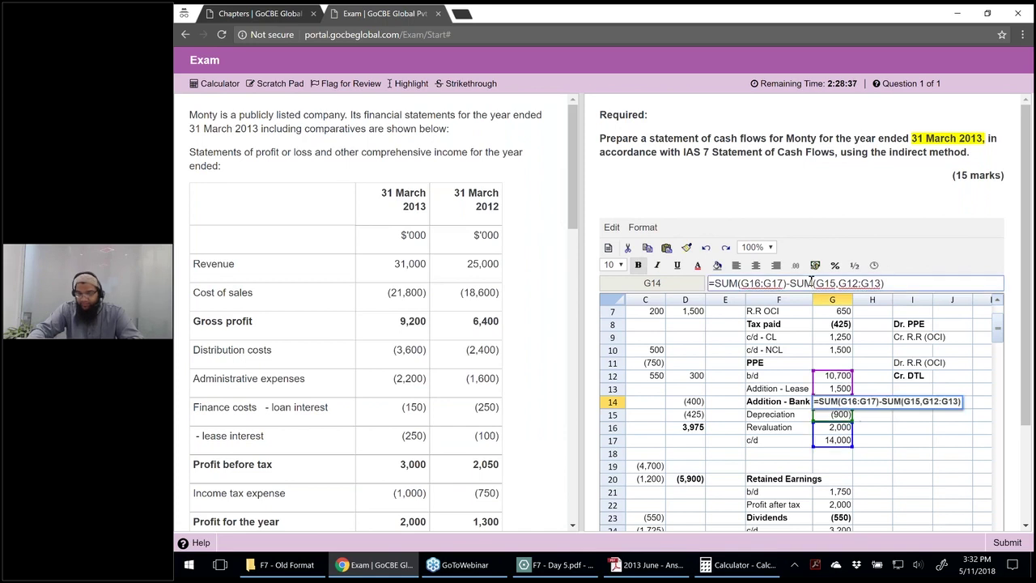
key("Escape")
left_click(798, 282)
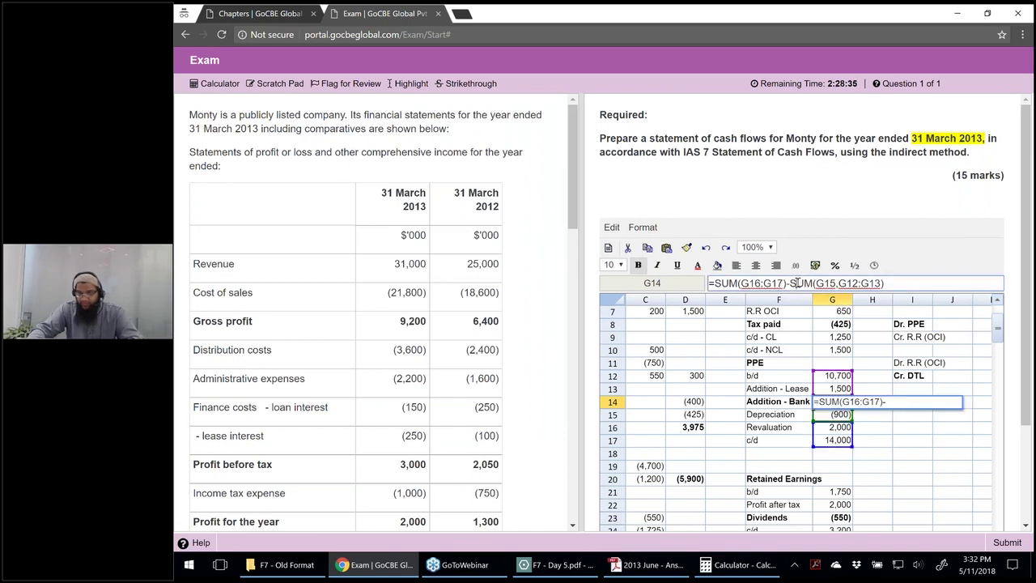
key("Escape")
type("=")
key("Down")
key("Down")
key("Down")
type("-")
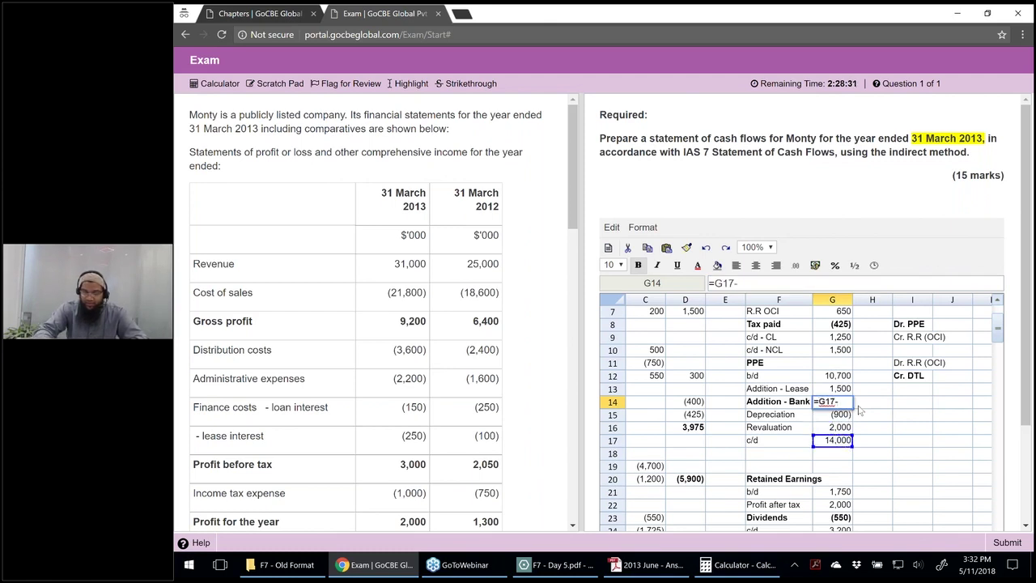
type("SUM(")
key("Down")
key("shift+Down")
type(",")
key("Up")
key("Up")
key("shift+Down")
type(")")
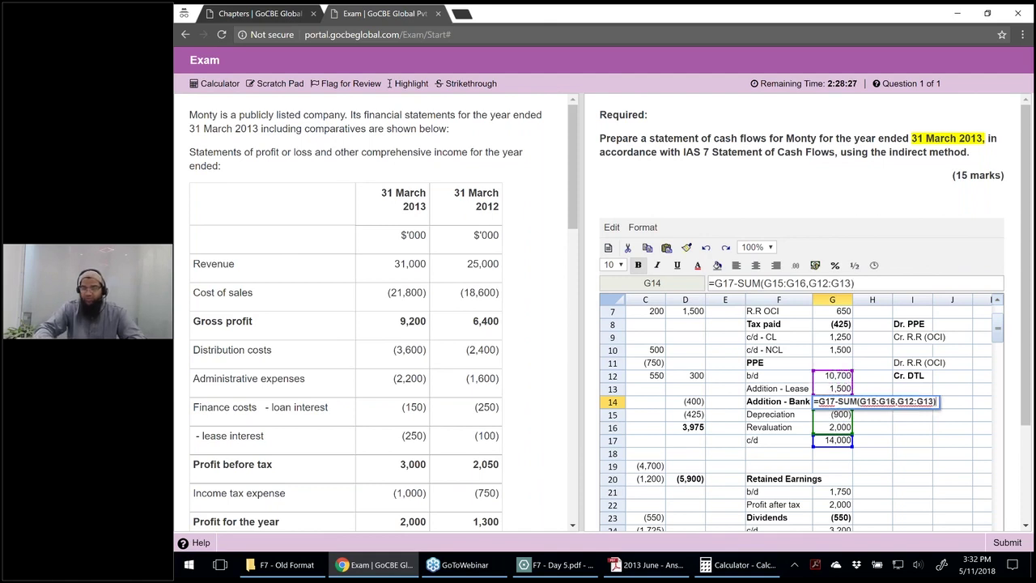
key("Return")
Step: Compare the opening and closing cash in rows 27 and 28 with the Bank balances in the statement of financial position
left_click(646, 401)
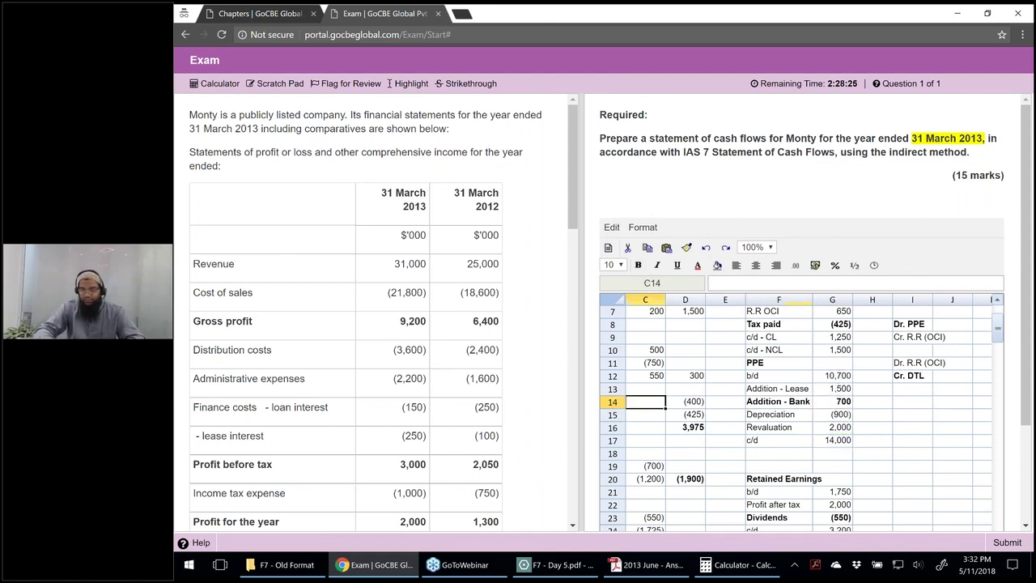
key("Left")
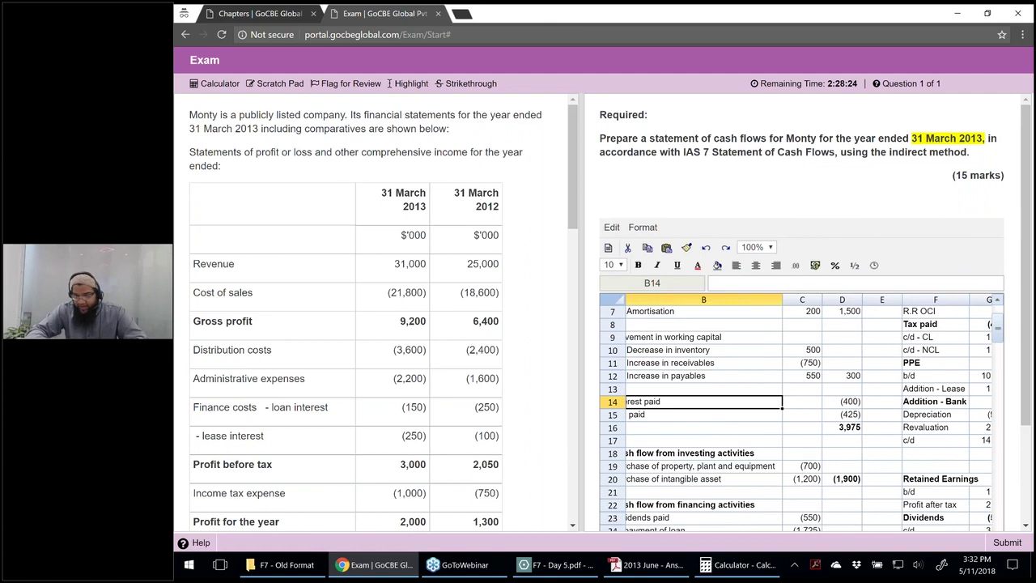
left_click(632, 530)
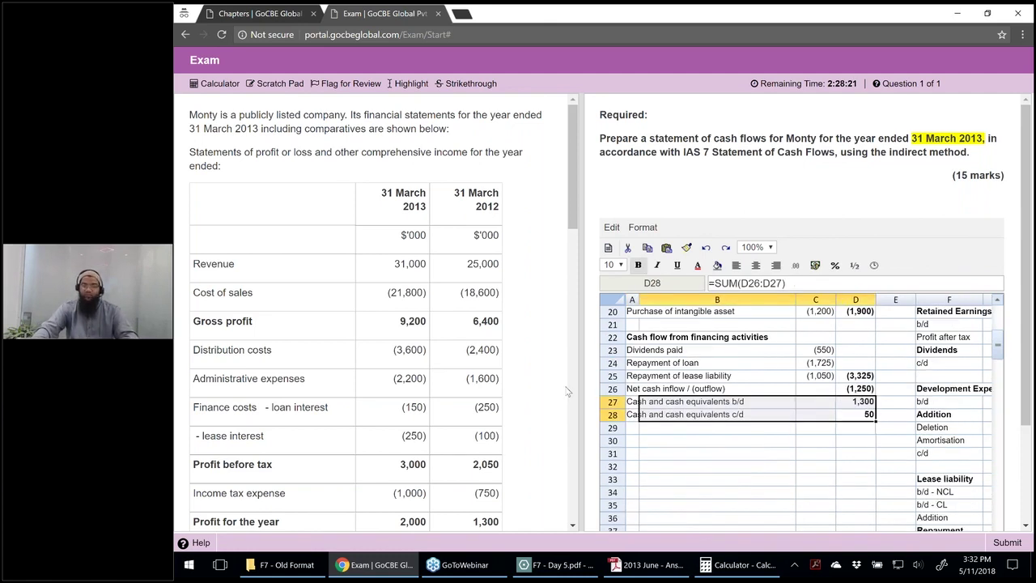
scroll(499, 291, "down", 4)
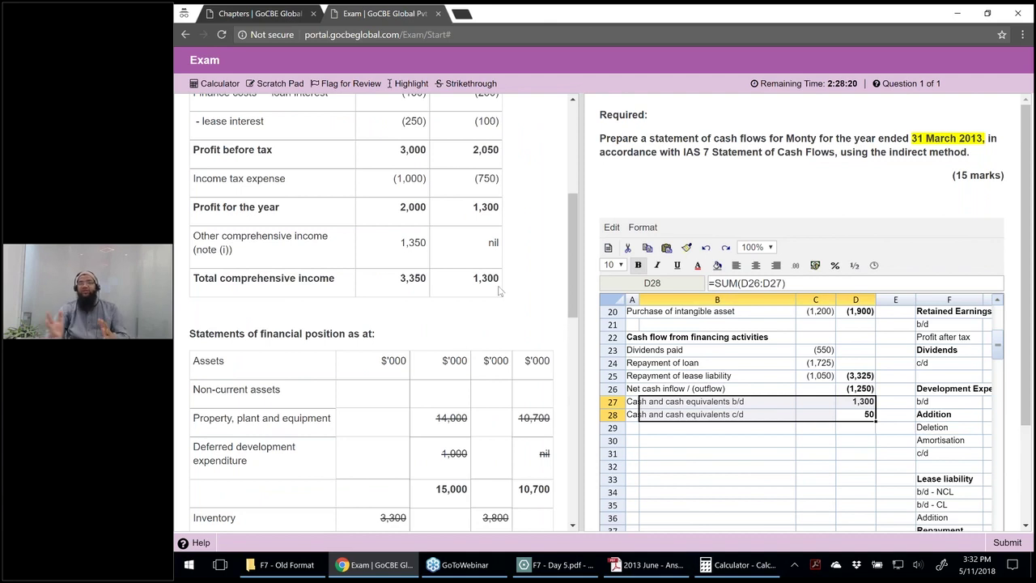
scroll(499, 292, "down", 3)
left_click_drag(510, 374, 273, 369)
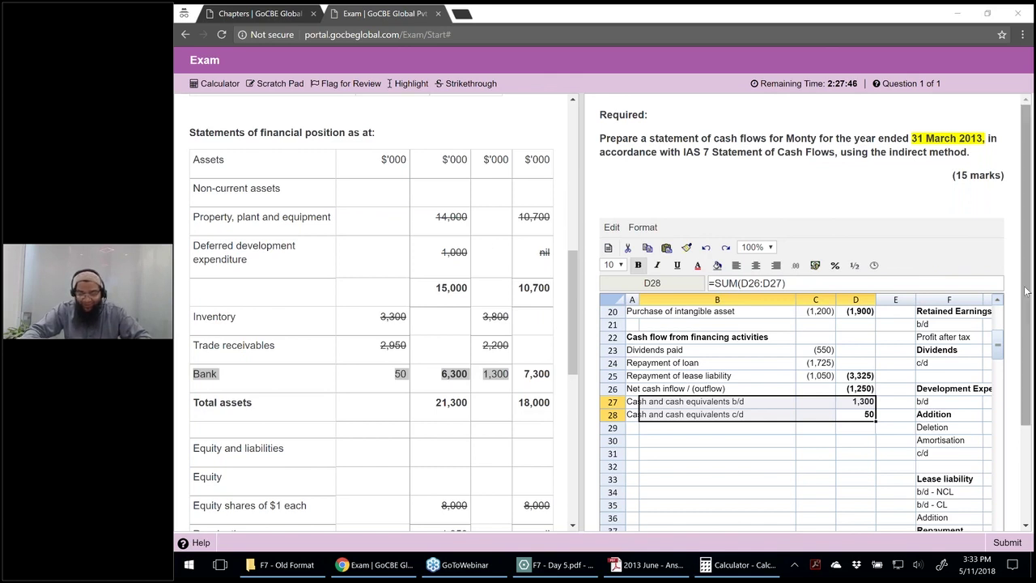
Step: Export the answer spreadsheet, open export (1).xlsx in Excel, and check the formulas in C19 and G14
left_click_drag(1026, 290, 1026, 307)
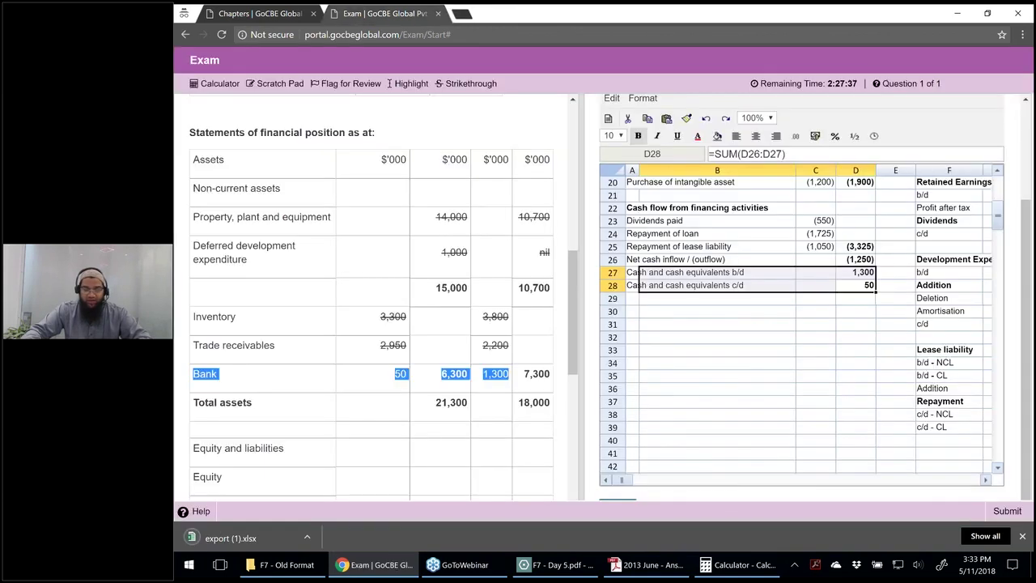
left_click(231, 538)
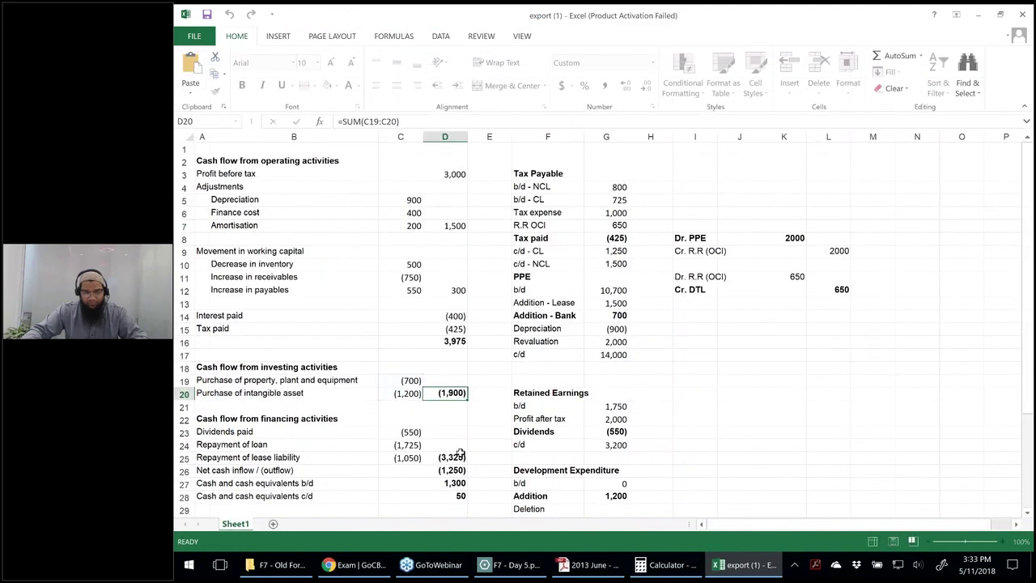
left_click(412, 431)
left_click(412, 380)
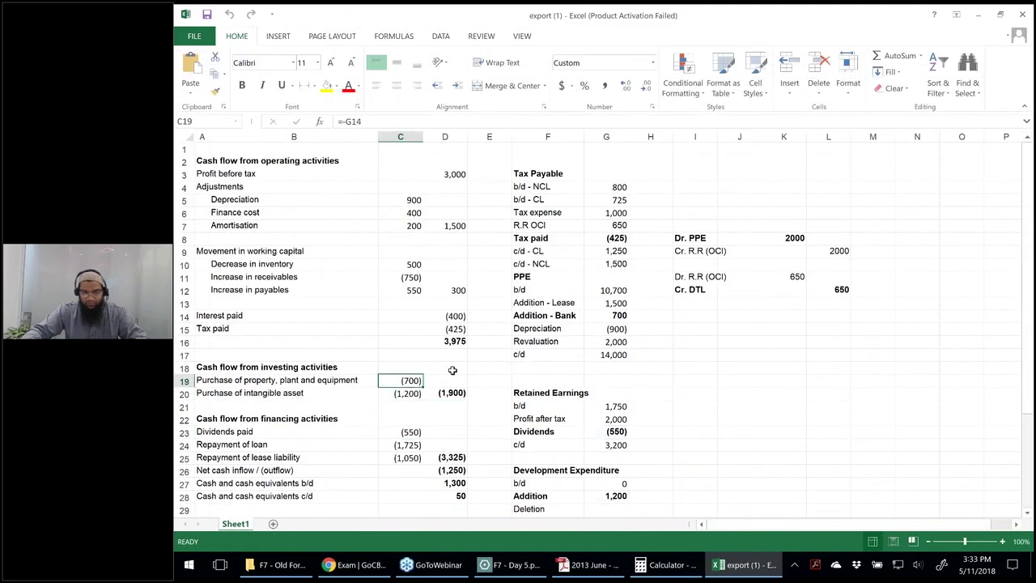
left_click(613, 316)
key("F2")
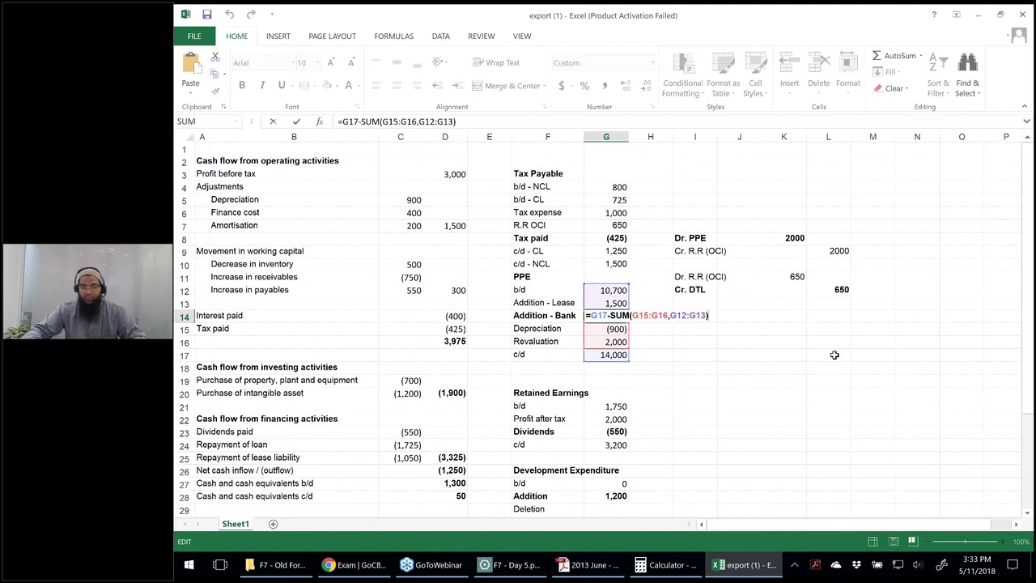
key("Escape")
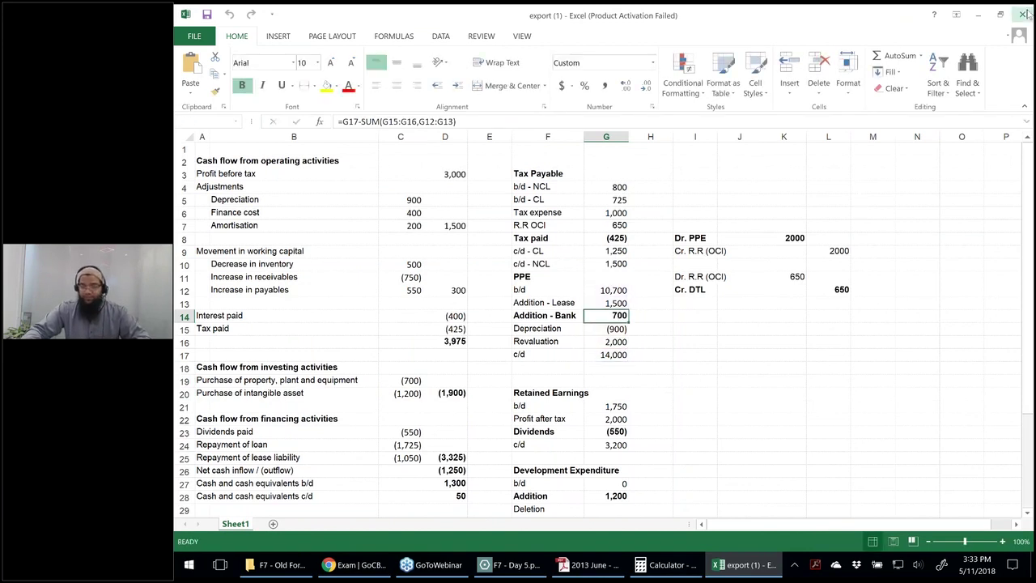
Step: Close the exported workbook and return to the requirement and answer spreadsheet in the exam
left_click(1024, 15)
left_click(613, 299)
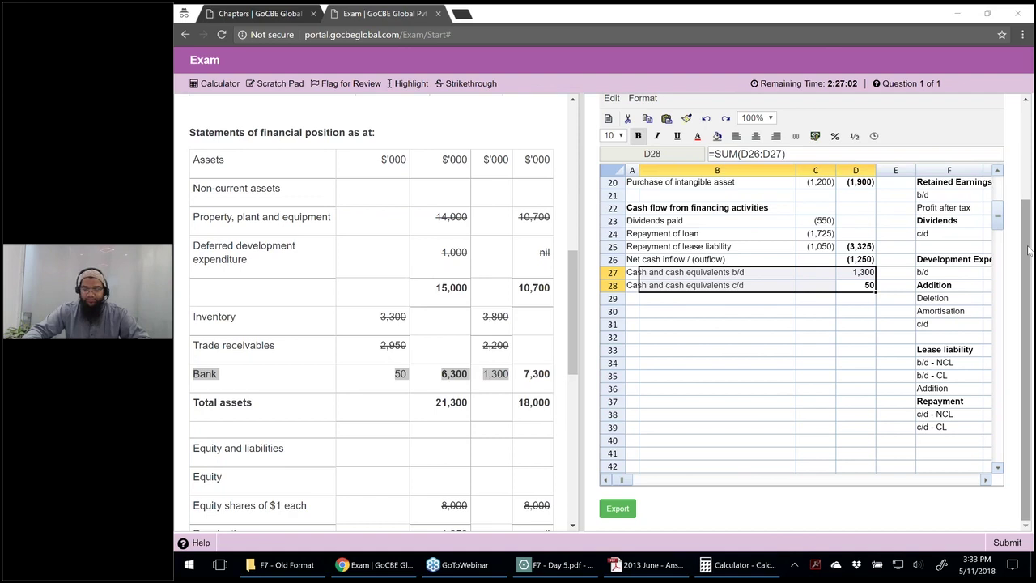
left_click_drag(1028, 251, 603, 8)
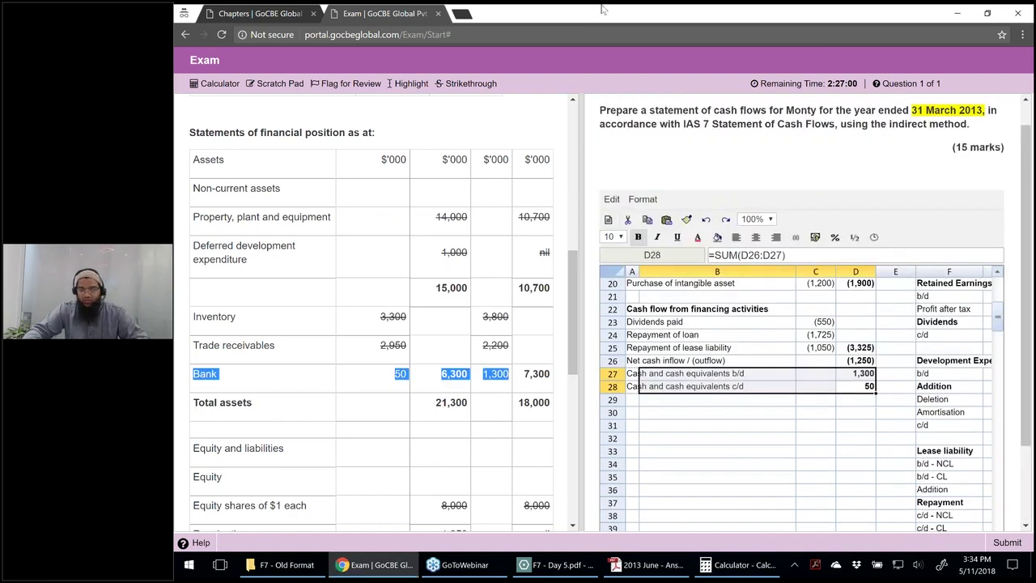